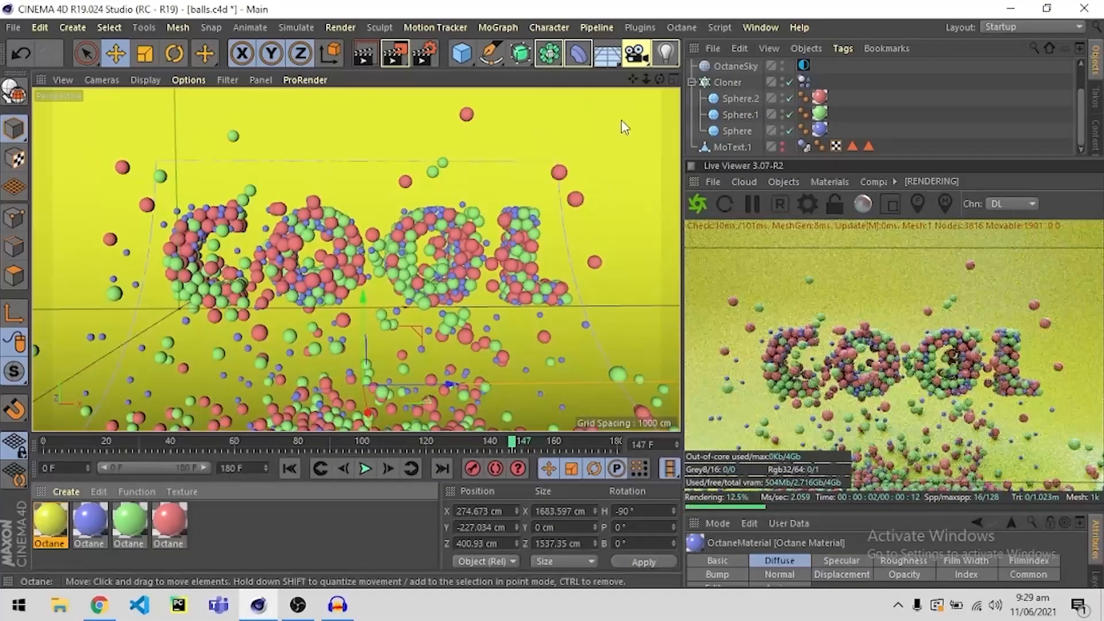
# Set Octane's maximum samples to 400 for the direct lighting kernel.
pyautogui.click(683, 27)
pyautogui.click(695, 79)
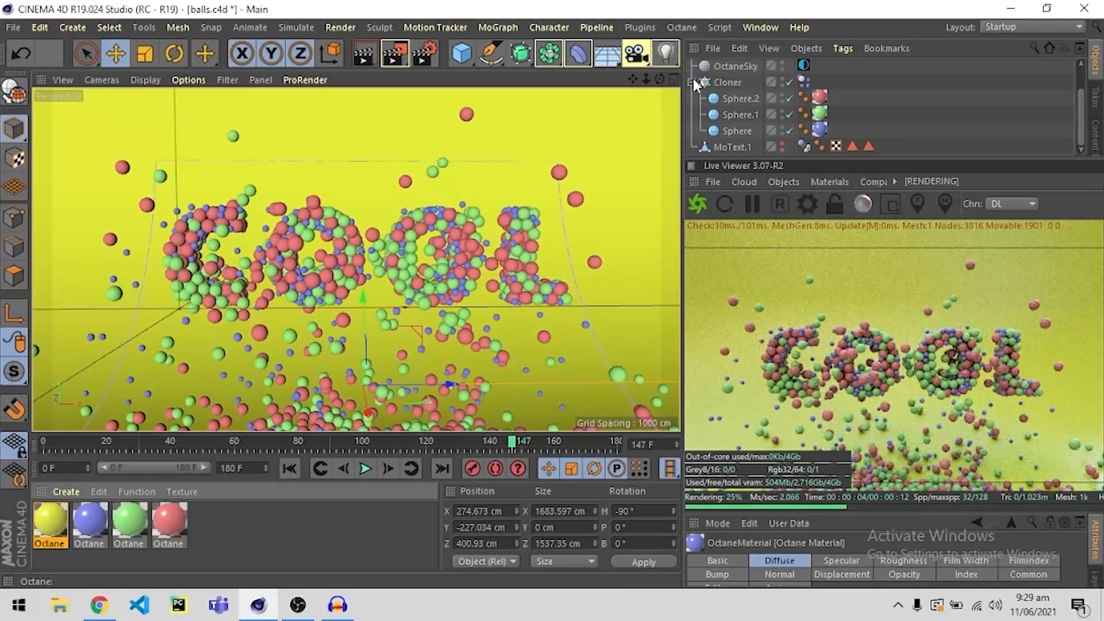
pyautogui.moveTo(129, 88); pyautogui.dragTo(86, 84)
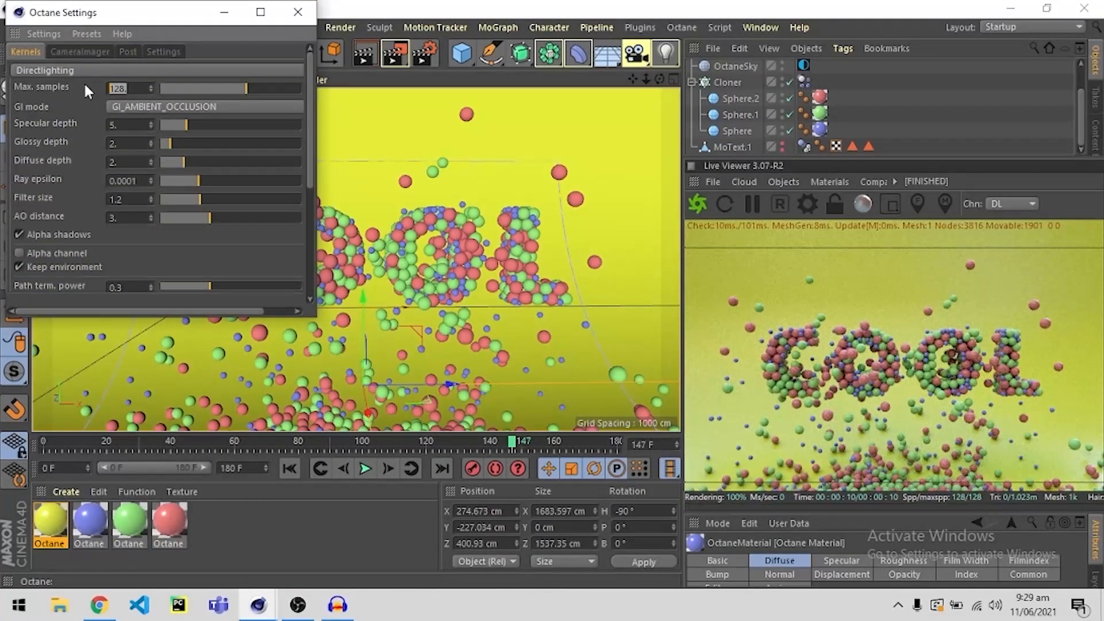
pyautogui.write('400.')
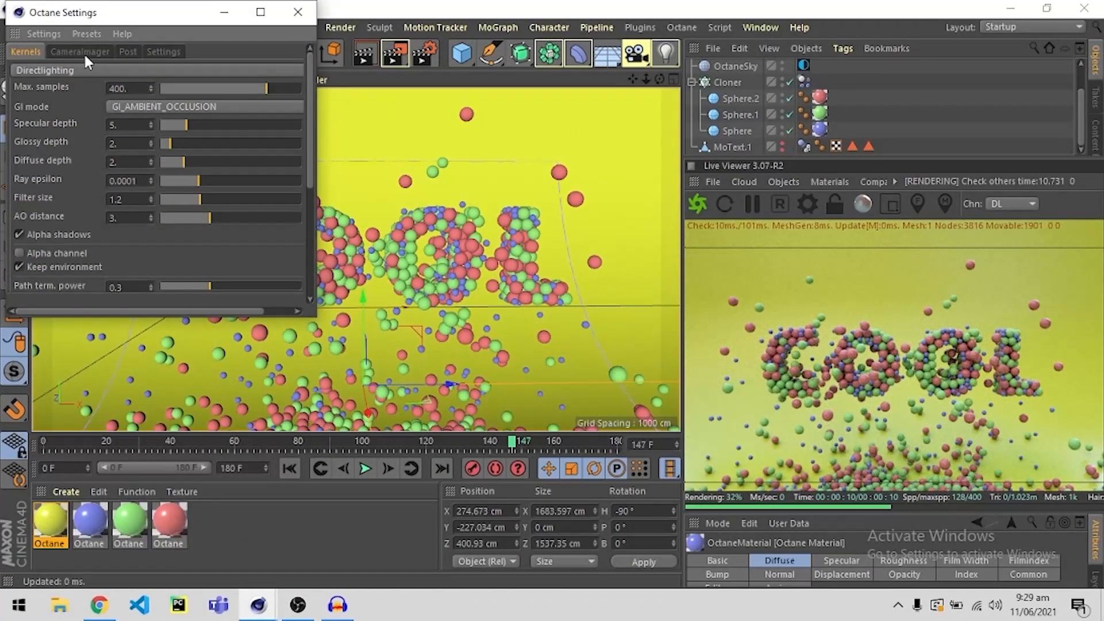
pyautogui.click(298, 13)
# Choose Octane Renderer as the renderer in the render settings.
pyautogui.click(425, 55)
pyautogui.click(190, 198)
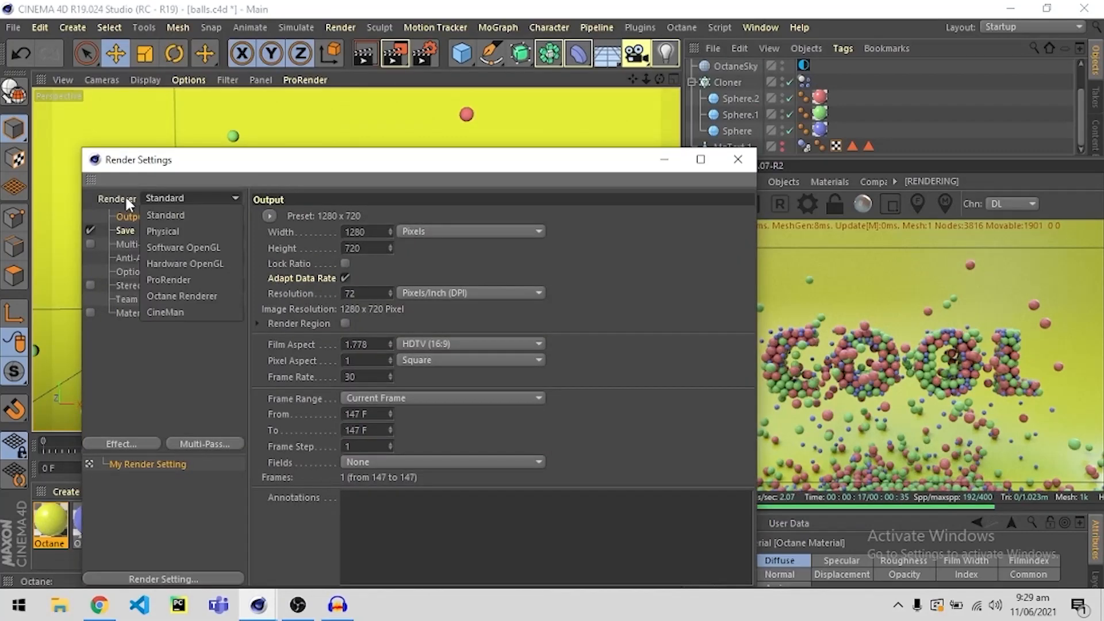
pyautogui.click(153, 317)
pyautogui.click(151, 326)
pyautogui.click(732, 167)
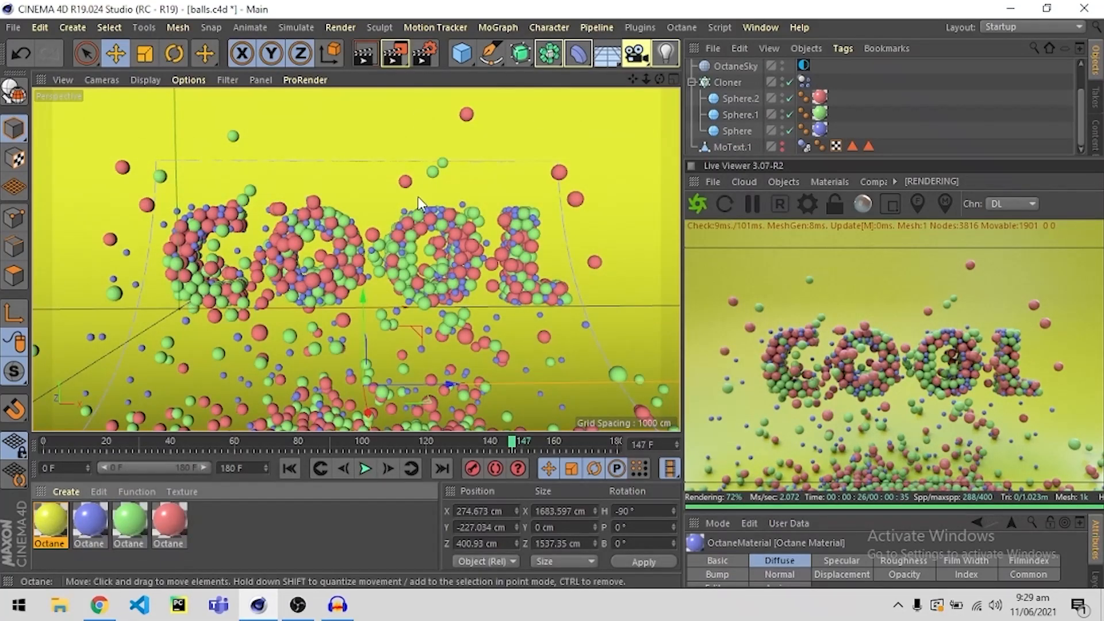
# Set the render output frame range from 0 to 180.
pyautogui.click(424, 55)
pyautogui.click(131, 216)
pyautogui.write('0')
pyautogui.press('Return')
pyautogui.moveTo(373, 412); pyautogui.dragTo(316, 442)
pyautogui.write('180')
pyautogui.press('Return')
pyautogui.moveTo(564, 160); pyautogui.dragTo(576, 125)
pyautogui.click(750, 124)
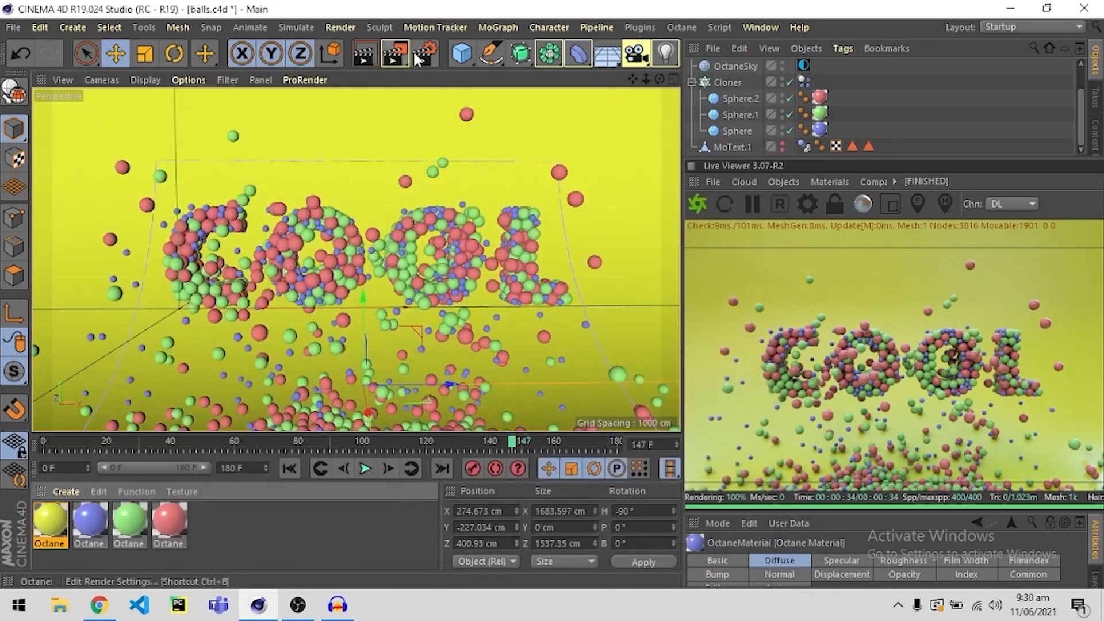
# Return the timeline to the first frame and render the animation to the Picture Viewer.
pyautogui.moveTo(512, 442); pyautogui.dragTo(25, 447)
pyautogui.click(396, 55)
pyautogui.click(593, 372)
pyautogui.scroll(-3, 418, 352)
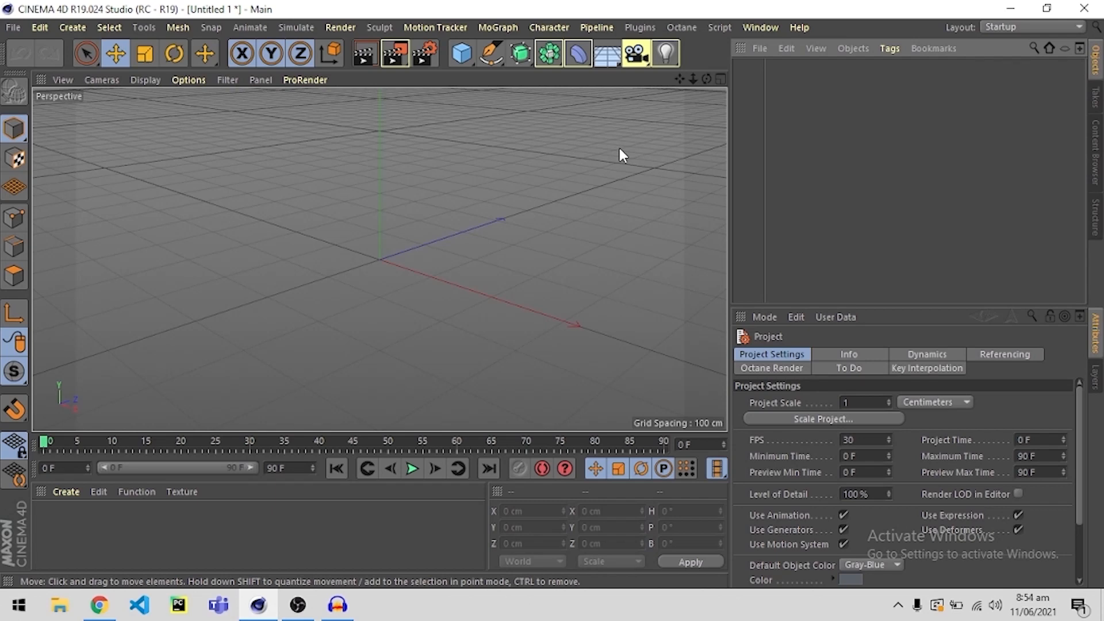
# Add a MoText object to the new empty scene.
pyautogui.click(496, 27)
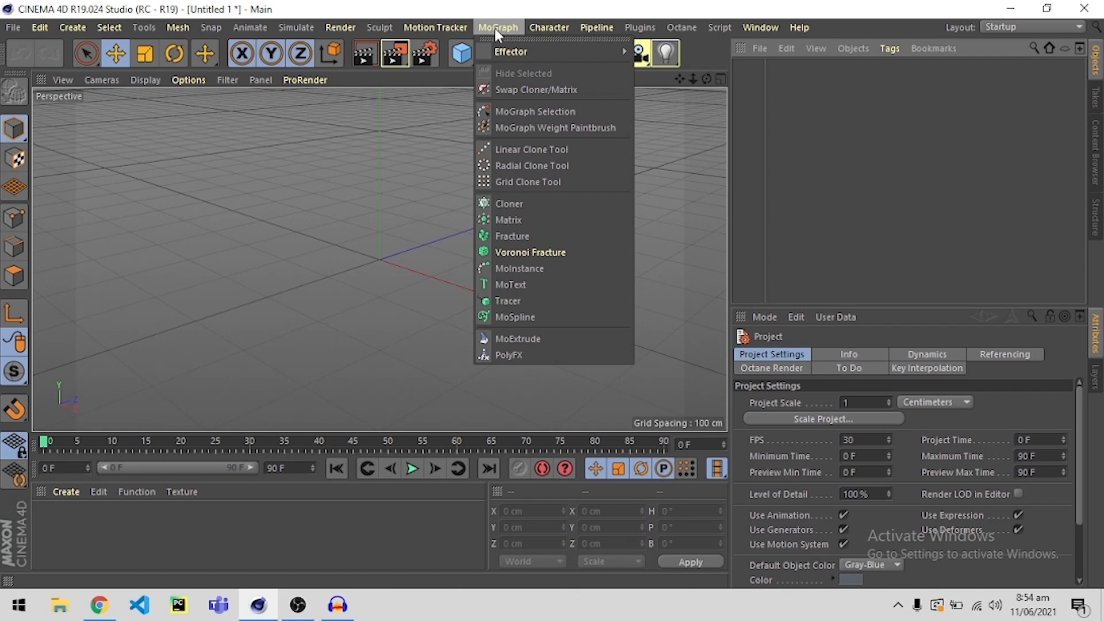
pyautogui.click(509, 282)
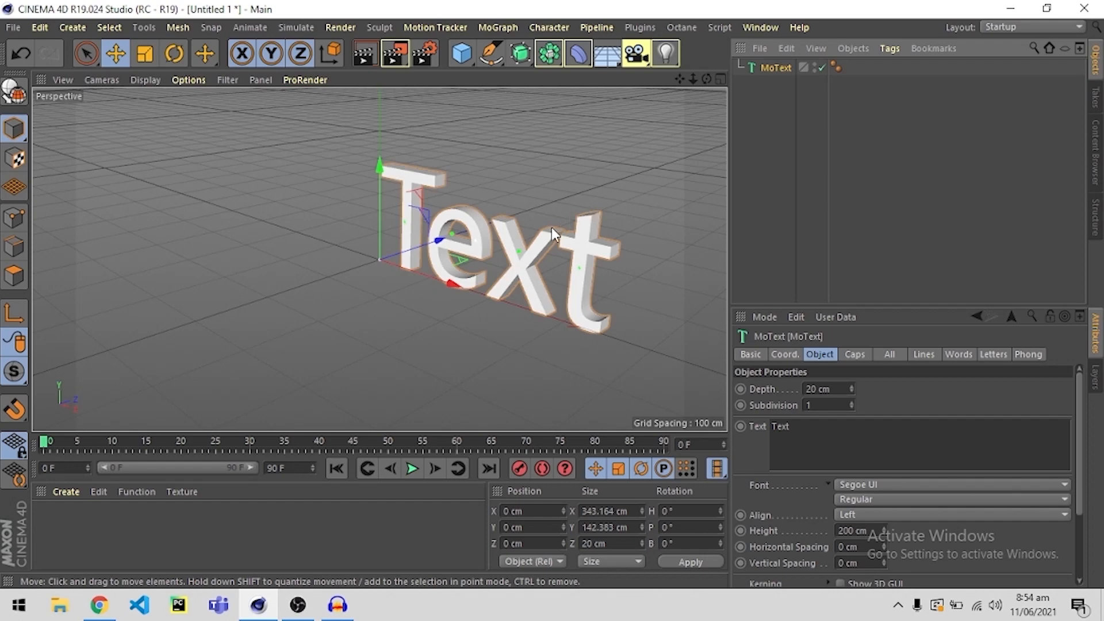
pyautogui.keyDown('alt'); pyautogui.moveTo(555, 236); pyautogui.dragTo(523, 253); pyautogui.keyUp('alt')
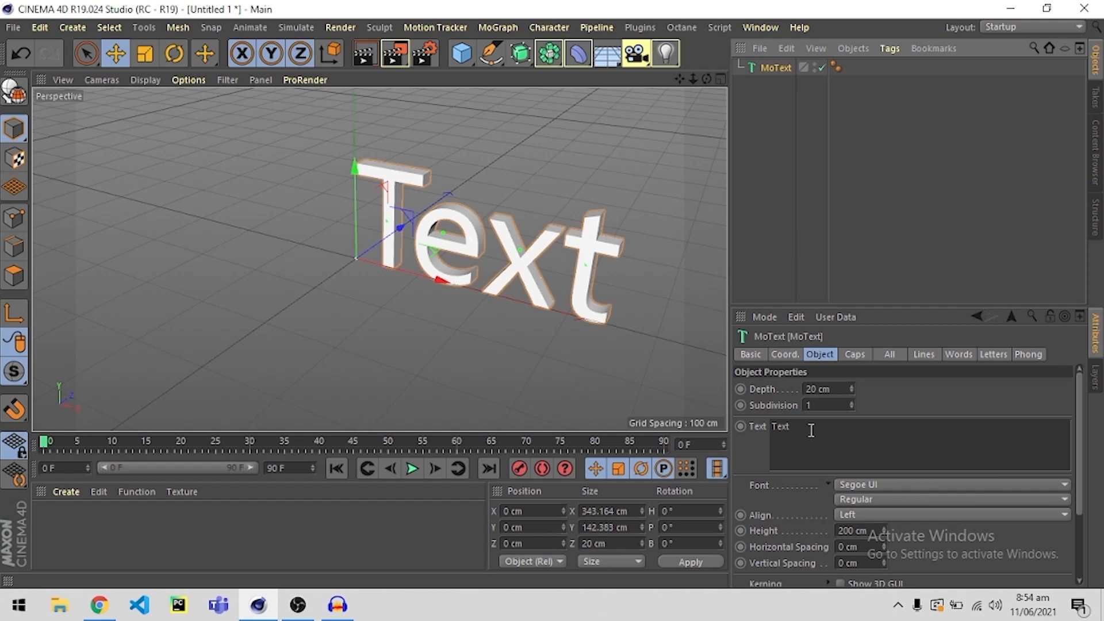
# Replace the MoText object's default wording with COOL.
pyautogui.moveTo(821, 424); pyautogui.dragTo(709, 412)
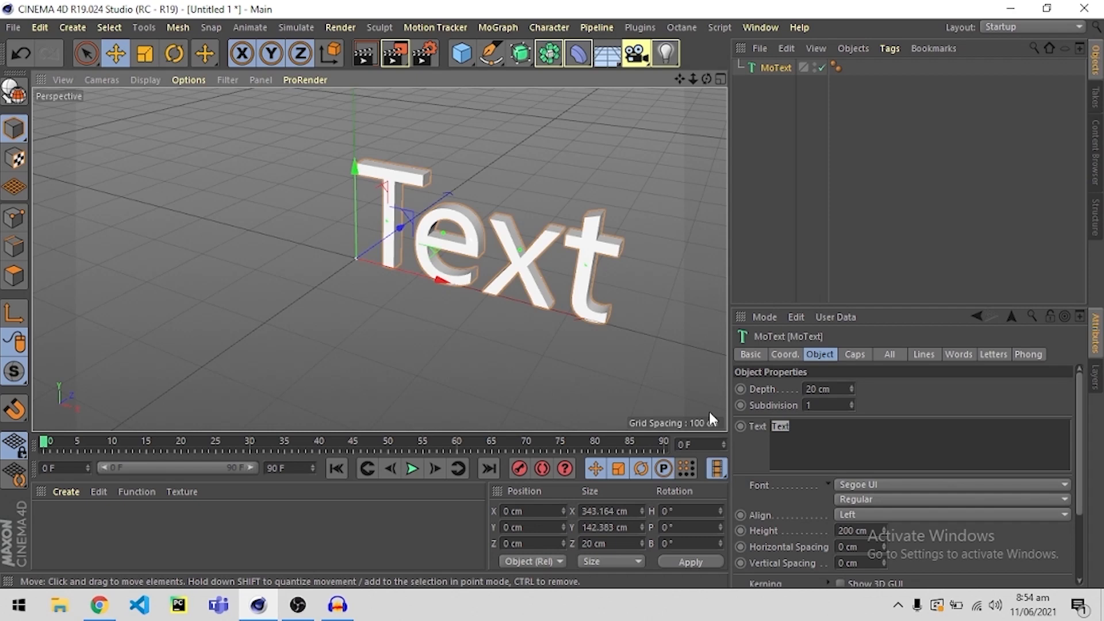
pyautogui.hotkey('shift', 'c')
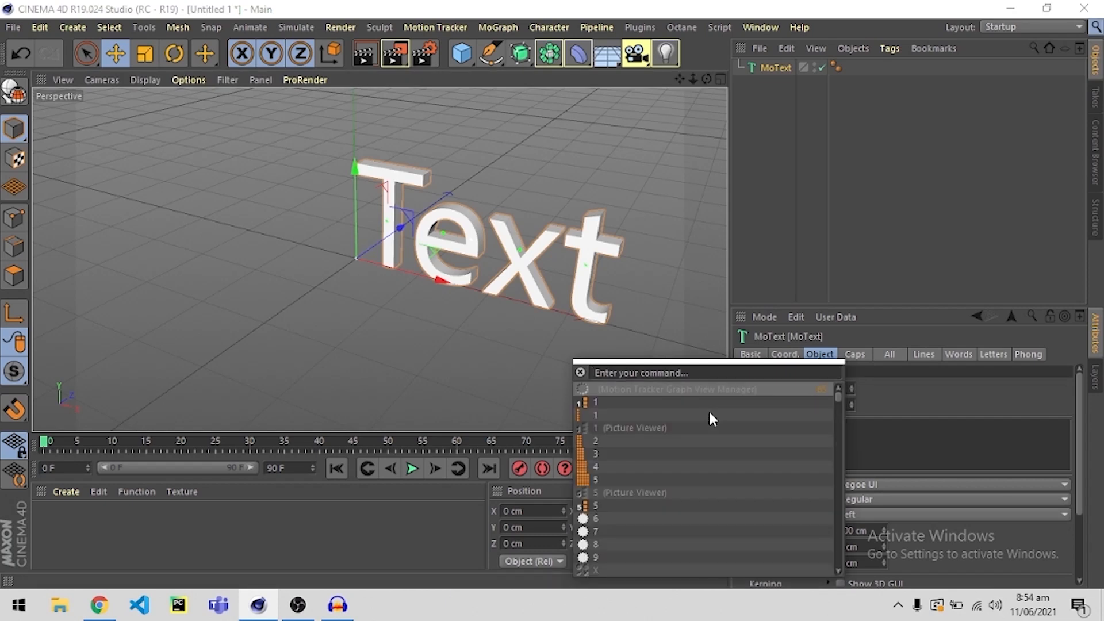
pyautogui.click(903, 438)
pyautogui.click(864, 438)
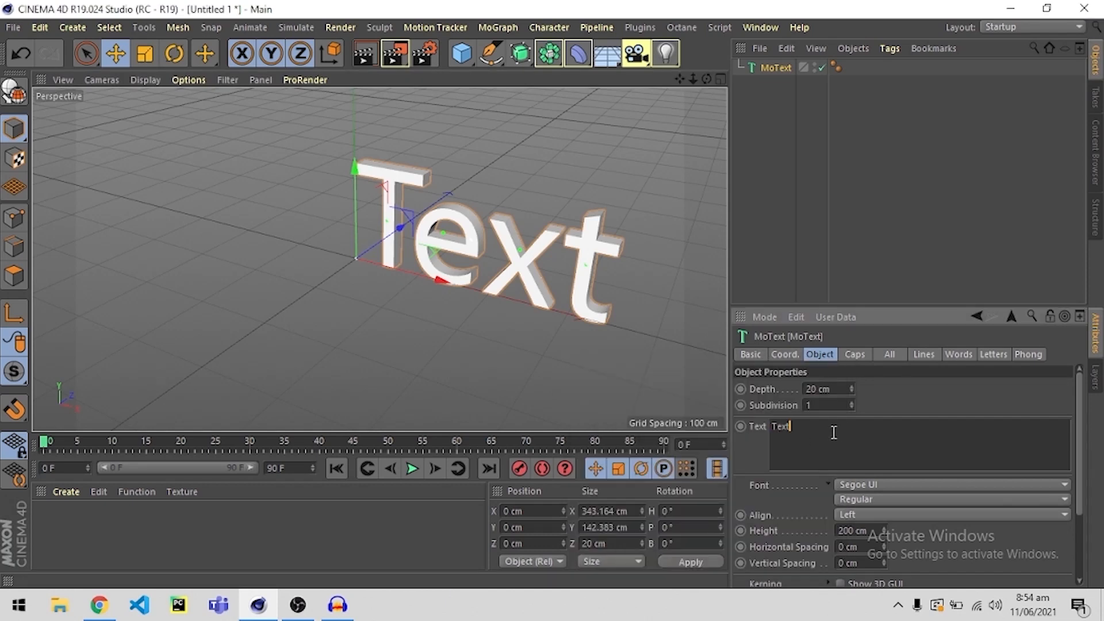
pyautogui.press('BackSpace')
pyautogui.press('BackSpace')
pyautogui.press('BackSpace')
pyautogui.press('BackSpace')
pyautogui.write('COOL')
pyautogui.click(781, 186)
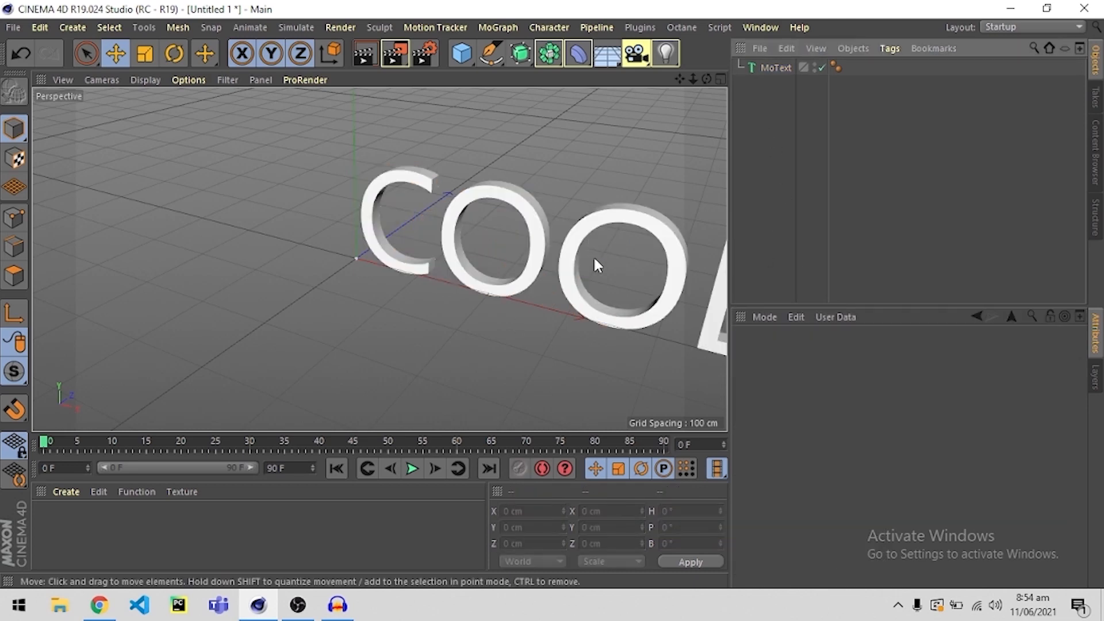
# Change the font of the COOL text to Segoe UI Black.
pyautogui.keyDown('alt'); pyautogui.moveTo(590, 257); pyautogui.dragTo(473, 265, button='middle'); pyautogui.keyUp('alt')
pyautogui.keyDown('alt'); pyautogui.moveTo(473, 265); pyautogui.dragTo(482, 239); pyautogui.keyUp('alt')
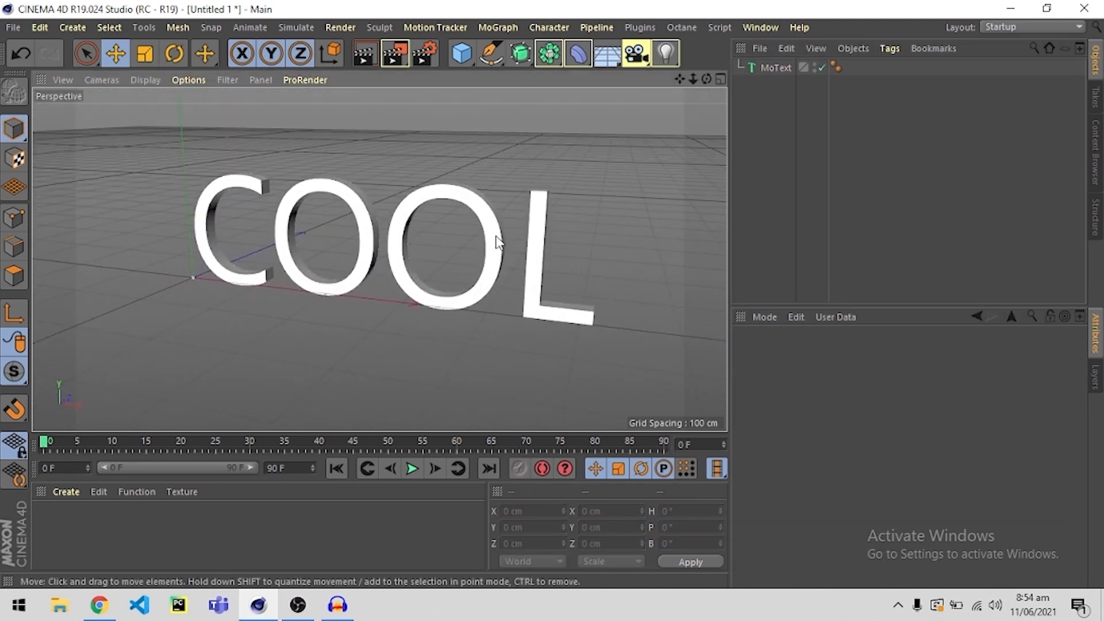
pyautogui.click(496, 235)
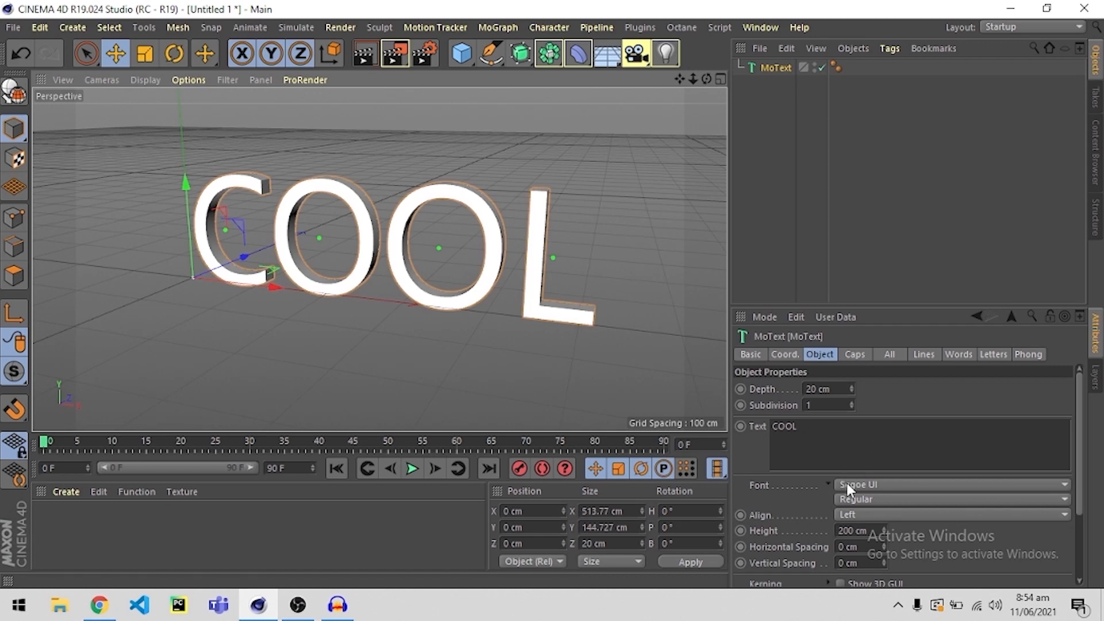
pyautogui.click(868, 485)
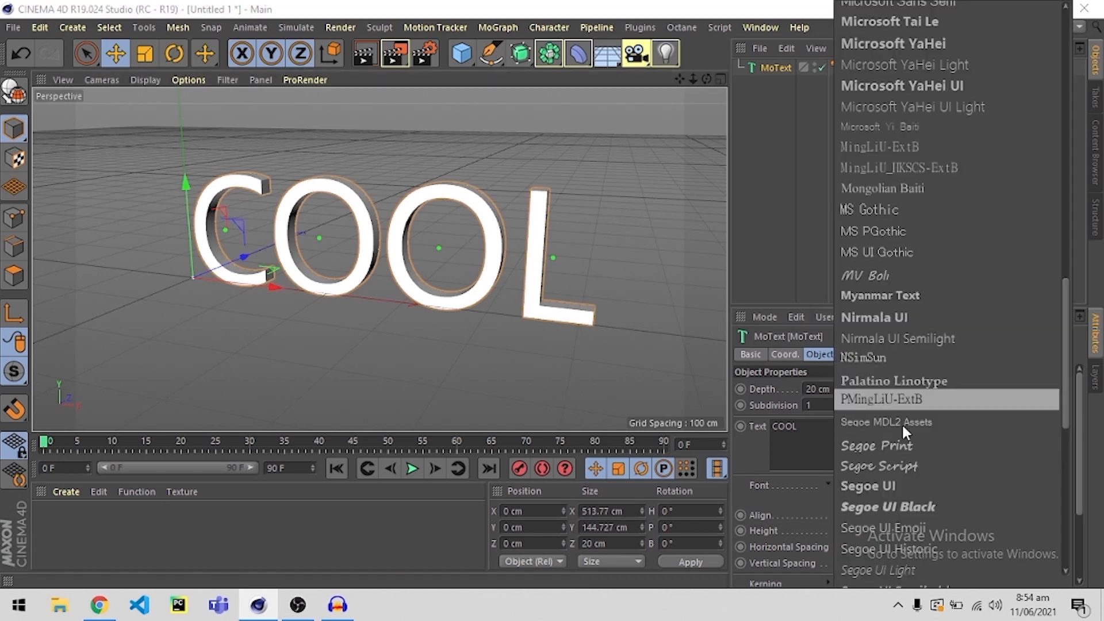
pyautogui.scroll(-6, 916, 222)
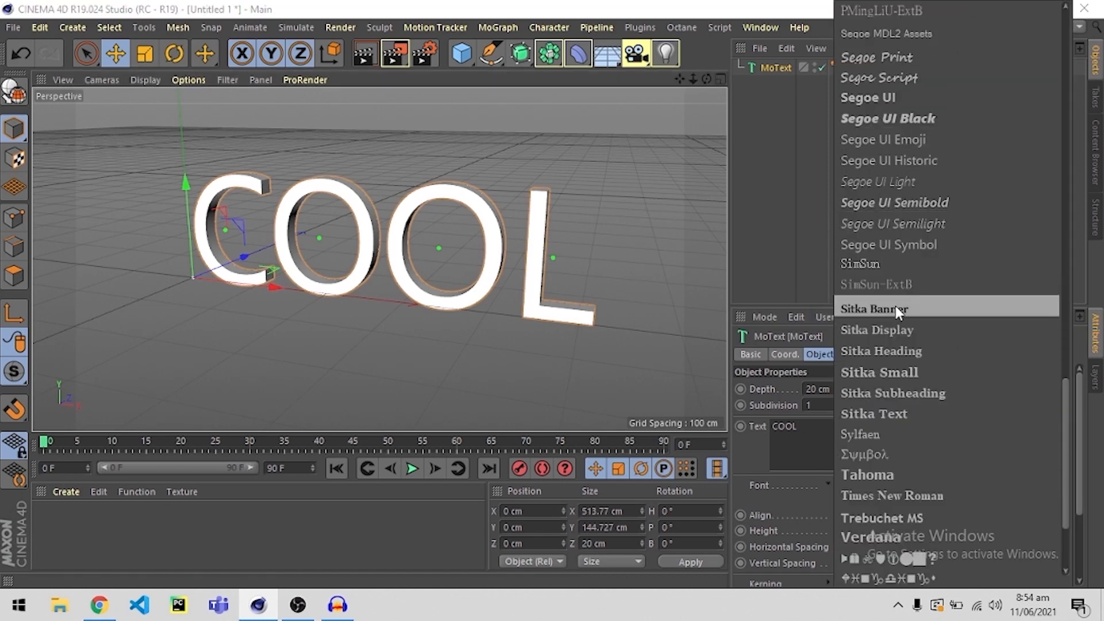
pyautogui.click(903, 121)
# Set the COOL text's extrusion depth to 50 cm.
pyautogui.keyDown('alt'); pyautogui.moveTo(472, 269); pyautogui.dragTo(304, 336); pyautogui.keyUp('alt')
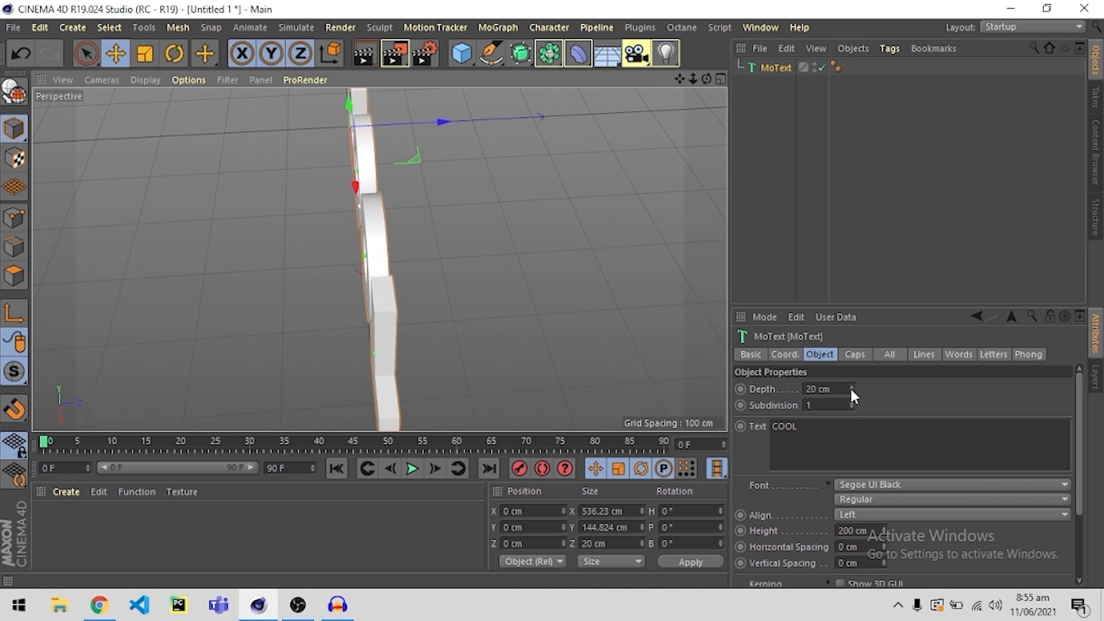
pyautogui.moveTo(852, 389); pyautogui.dragTo(765, 396)
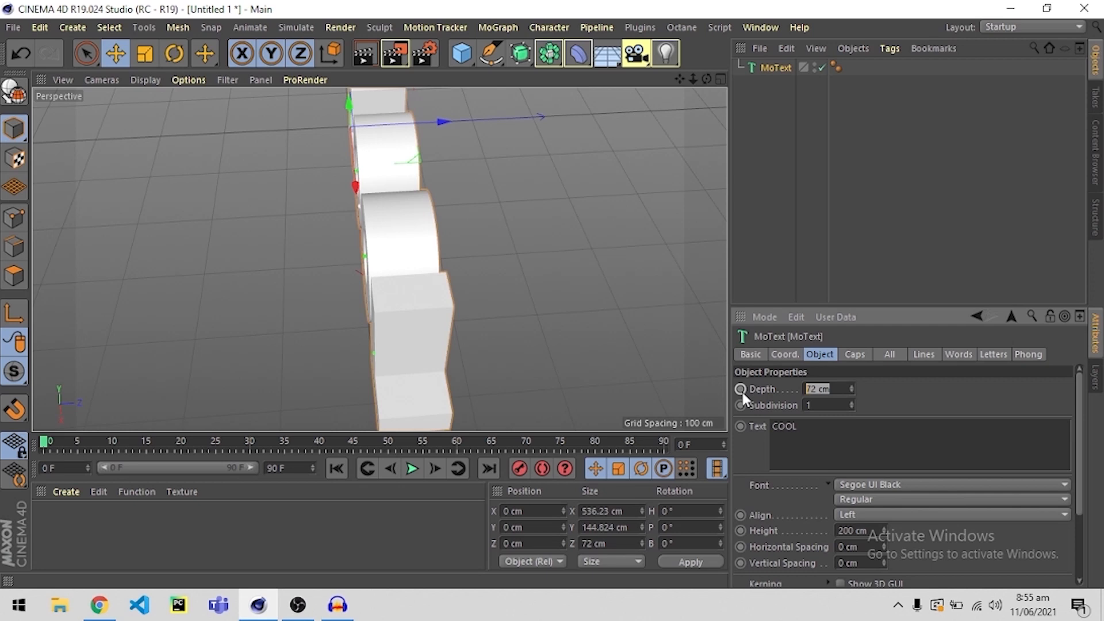
pyautogui.write('50')
pyautogui.press('Return')
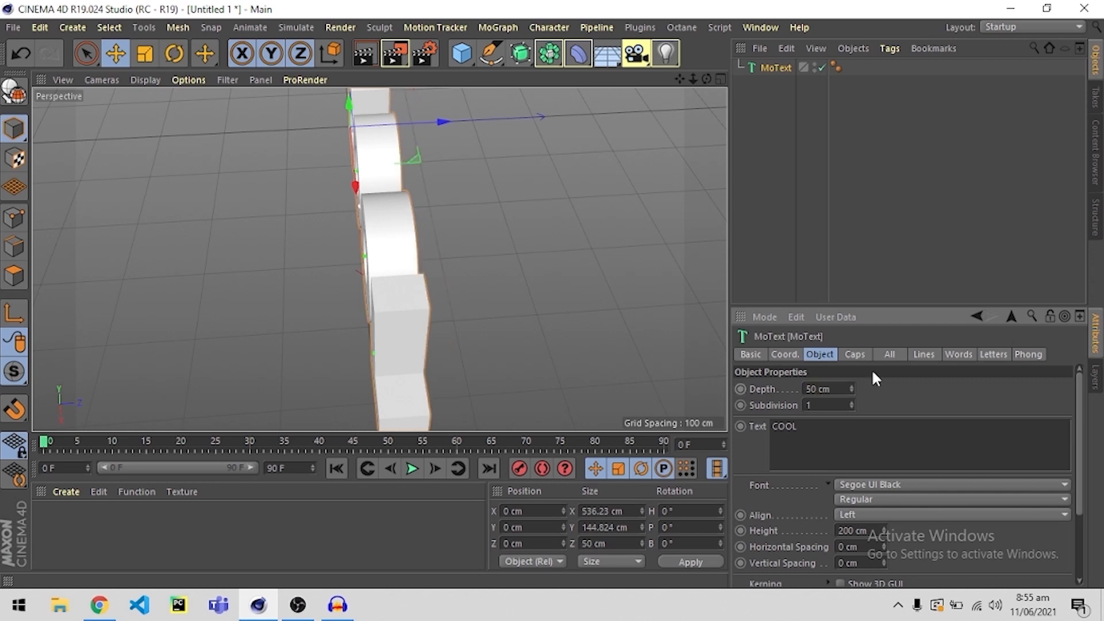
# Set the COOL text's extrusion depth to 70 cm.
pyautogui.moveTo(833, 389); pyautogui.dragTo(729, 391)
pyautogui.write('70')
pyautogui.press('Return')
pyautogui.keyDown('alt'); pyautogui.moveTo(455, 261); pyautogui.dragTo(462, 211); pyautogui.keyUp('alt')
pyautogui.click(346, 351)
pyautogui.keyDown('alt'); pyautogui.moveTo(348, 348); pyautogui.dragTo(247, 279); pyautogui.keyUp('alt')
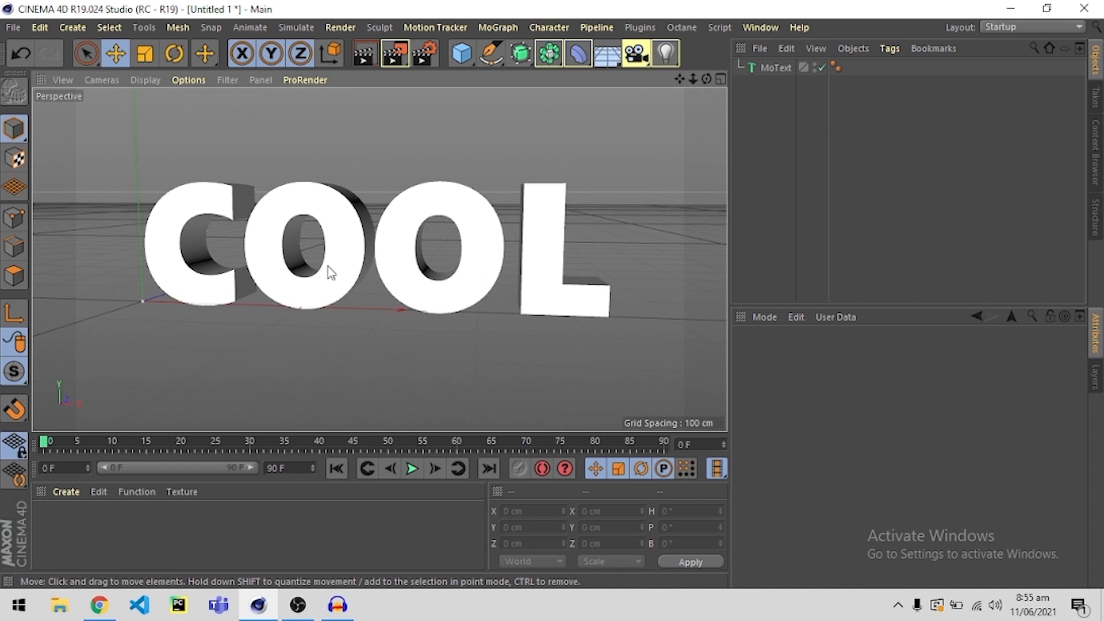
# Increase the horizontal spacing of the COOL text to widen the gaps between its letters.
pyautogui.click(340, 253)
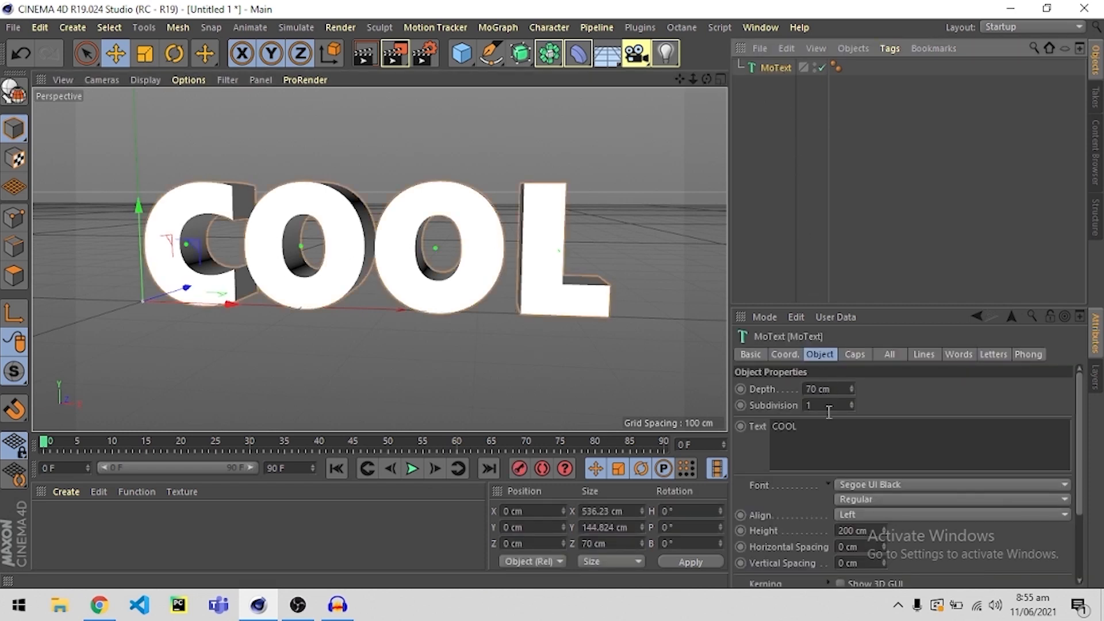
pyautogui.scroll(-3, 798, 509)
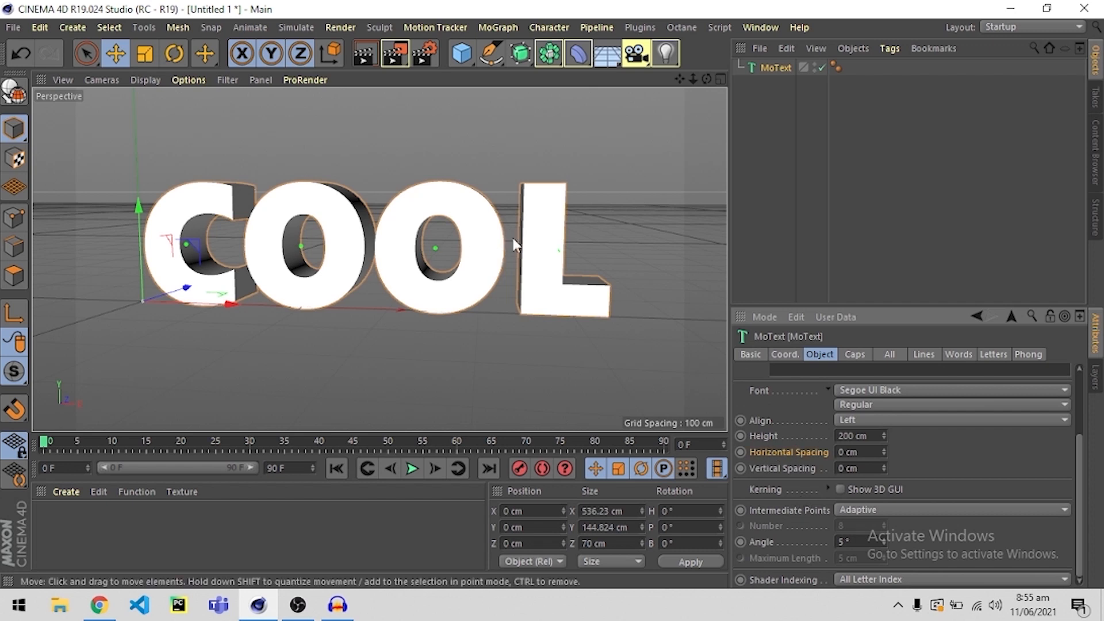
pyautogui.keyDown('alt'); pyautogui.moveTo(370, 247); pyautogui.dragTo(450, 247); pyautogui.keyUp('alt')
pyautogui.click(885, 451)
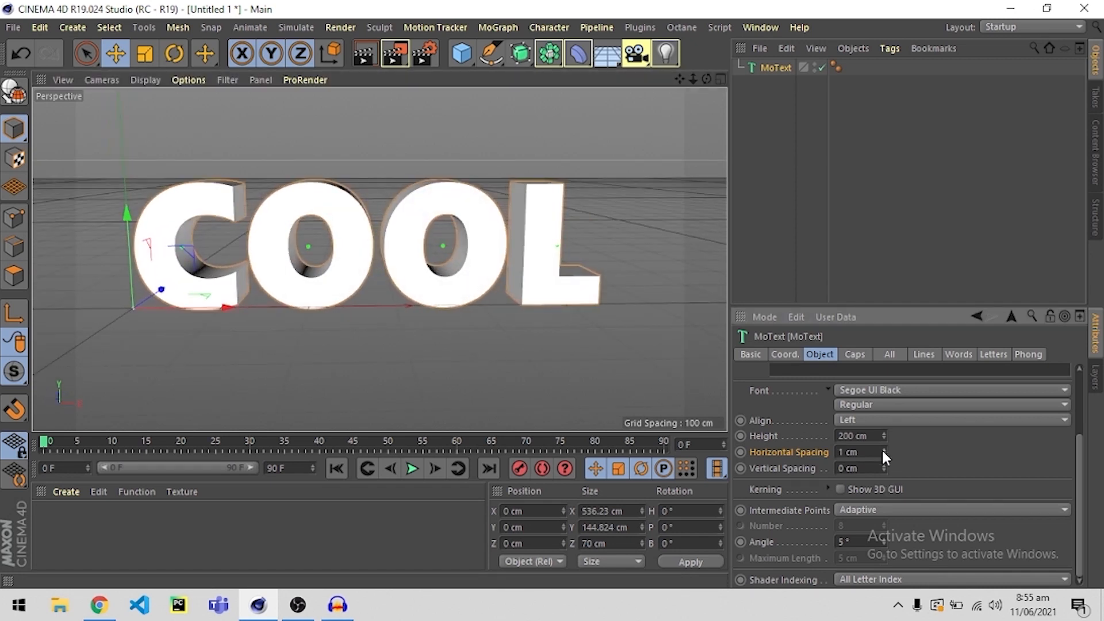
pyautogui.moveTo(884, 458); pyautogui.dragTo(926, 454)
pyautogui.click(603, 365)
pyautogui.keyDown('alt'); pyautogui.moveTo(573, 306); pyautogui.dragTo(550, 314); pyautogui.keyUp('alt')
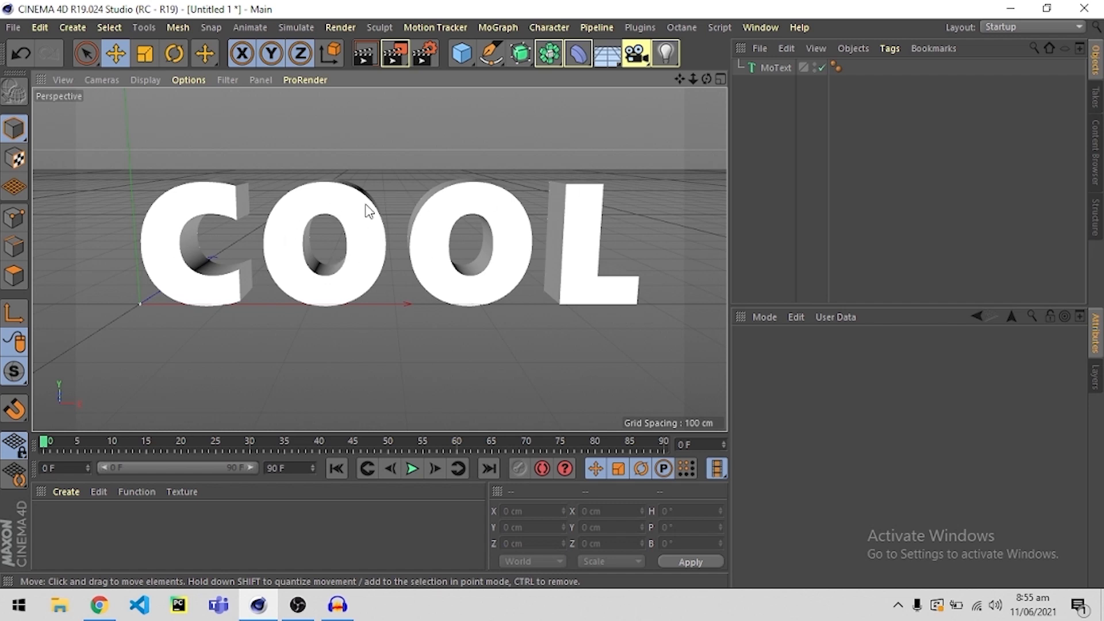
# Add a sphere primitive at the origin beside the COOL text.
pyautogui.click(462, 54)
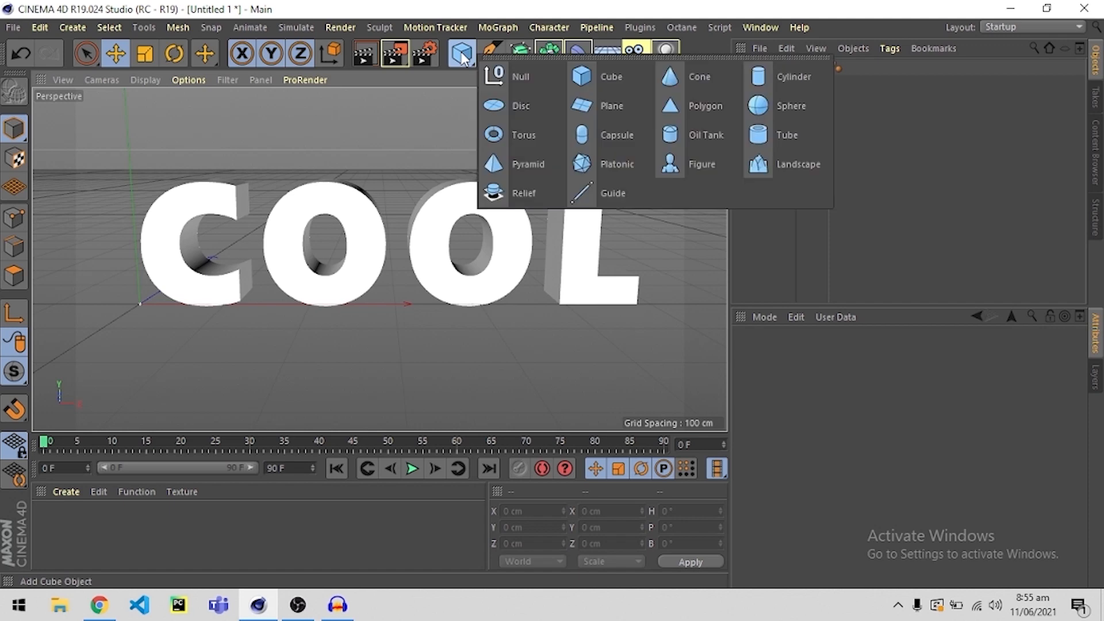
pyautogui.click(792, 105)
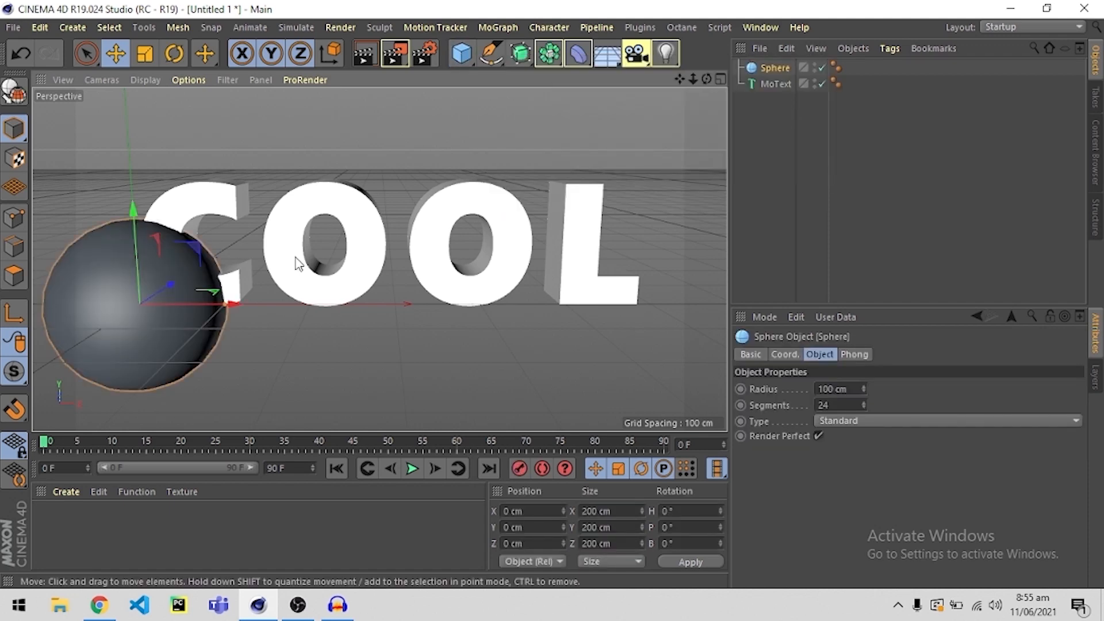
pyautogui.keyDown('alt'); pyautogui.moveTo(267, 268); pyautogui.dragTo(423, 348); pyautogui.keyUp('alt')
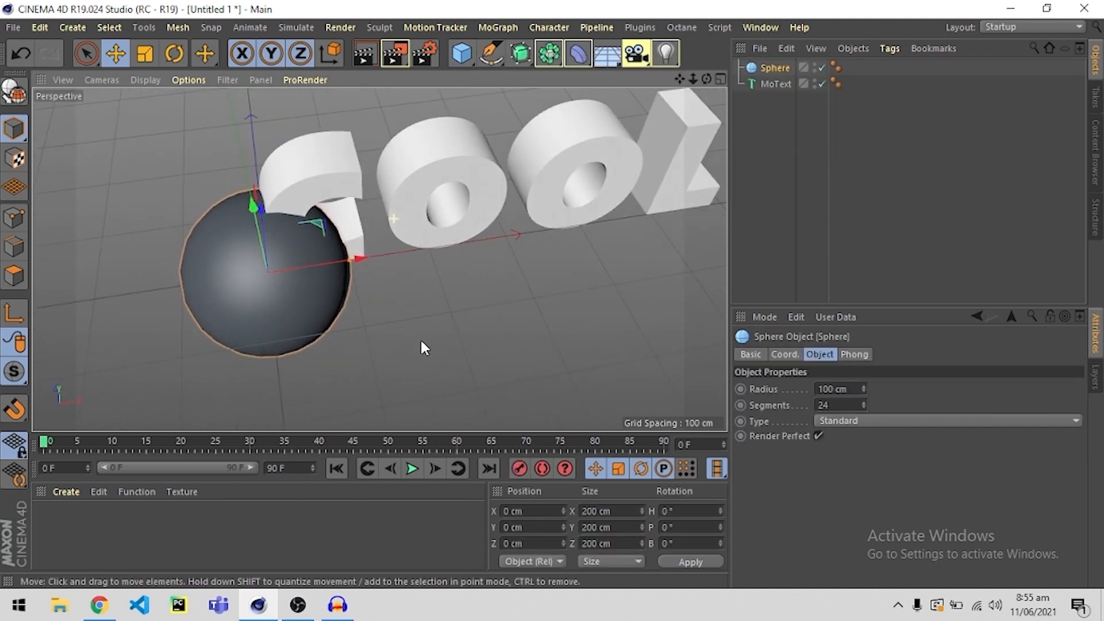
pyautogui.click(462, 54)
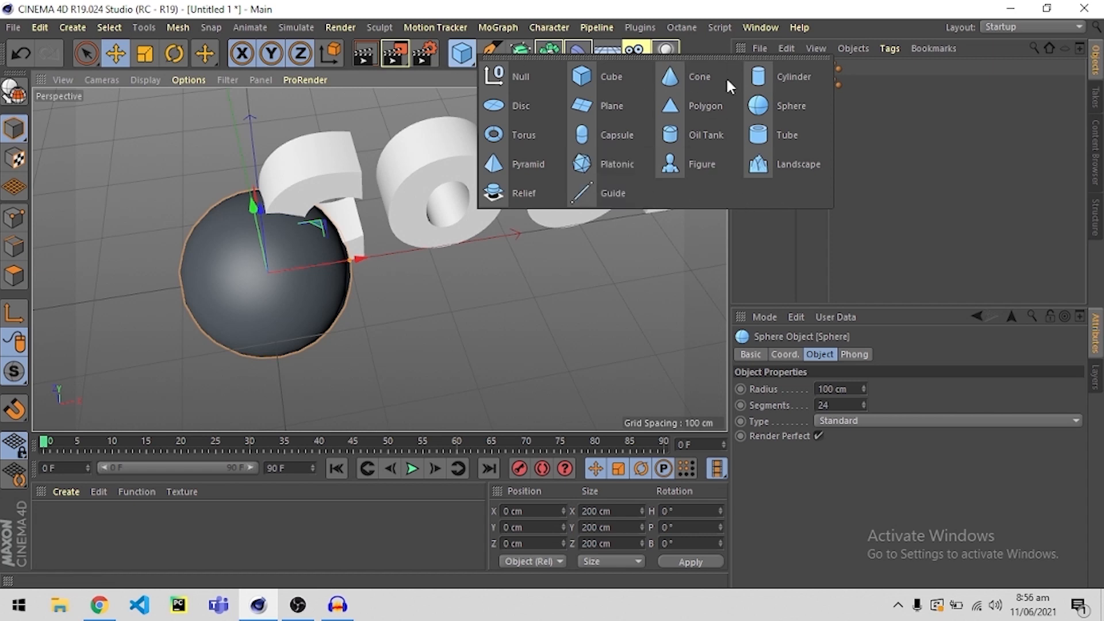
pyautogui.click(753, 226)
# Scale the sphere down and set its radius to 5 cm.
pyautogui.keyDown('alt'); pyautogui.moveTo(378, 260); pyautogui.dragTo(355, 279); pyautogui.keyUp('alt')
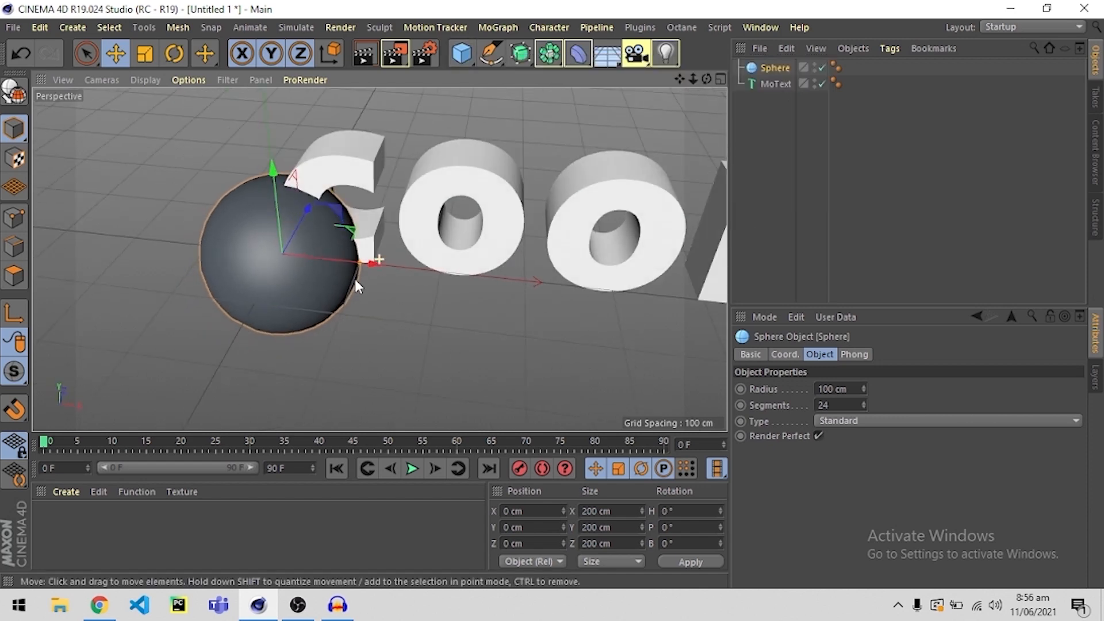
pyautogui.press('t')
pyautogui.moveTo(456, 138); pyautogui.dragTo(322, 415)
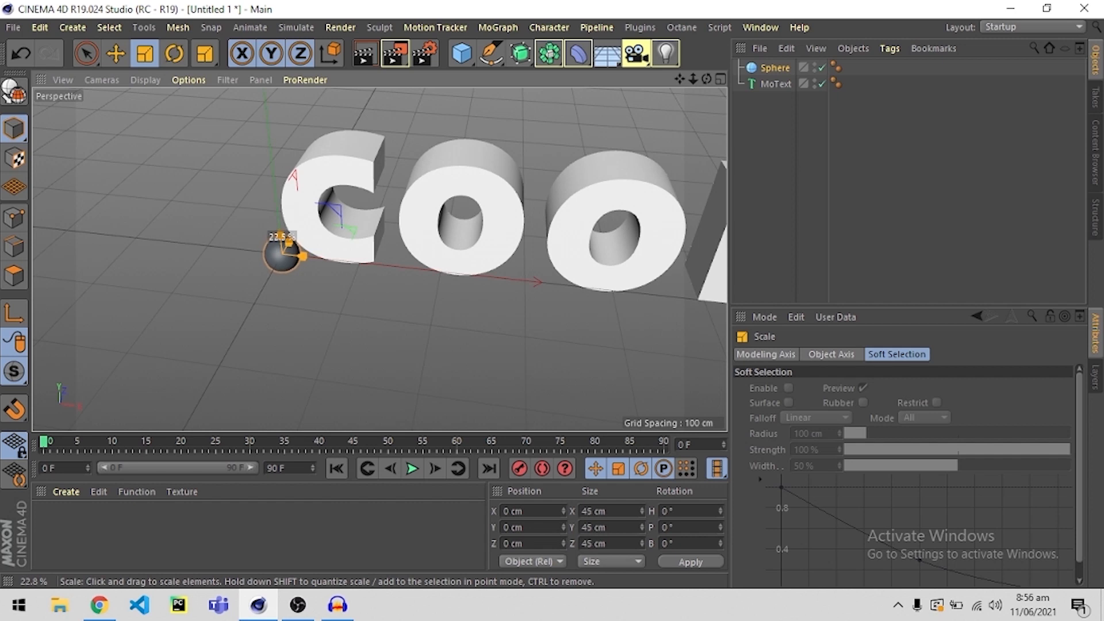
pyautogui.click(763, 69)
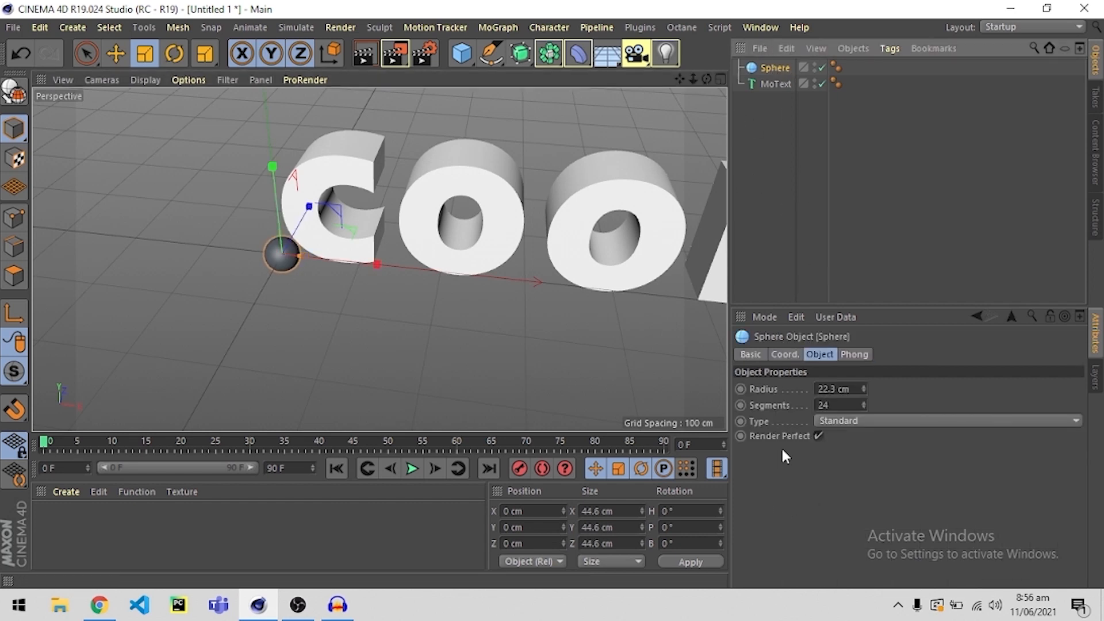
pyautogui.moveTo(855, 390); pyautogui.dragTo(778, 389)
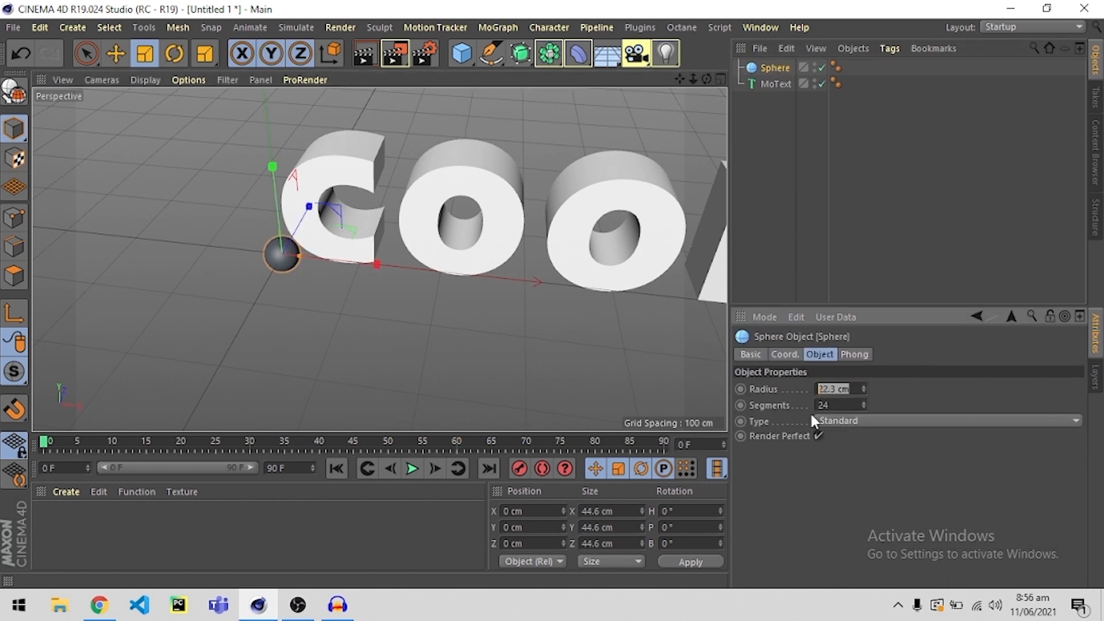
pyautogui.write('5')
pyautogui.press('Return')
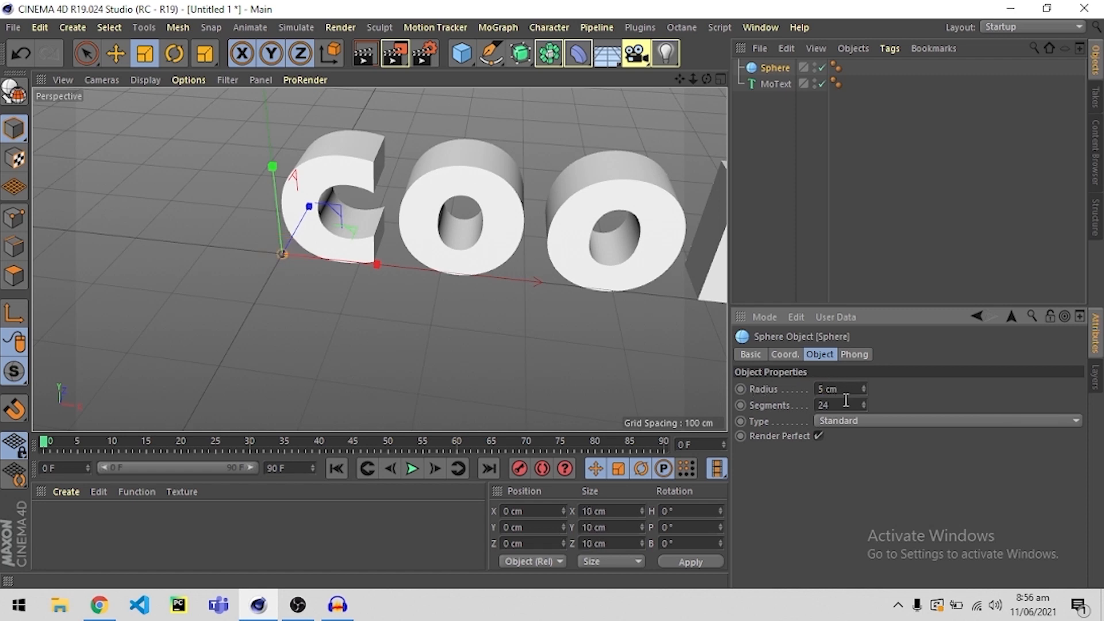
# Set the sphere's radius to 8 cm.
pyautogui.moveTo(847, 389); pyautogui.dragTo(803, 390)
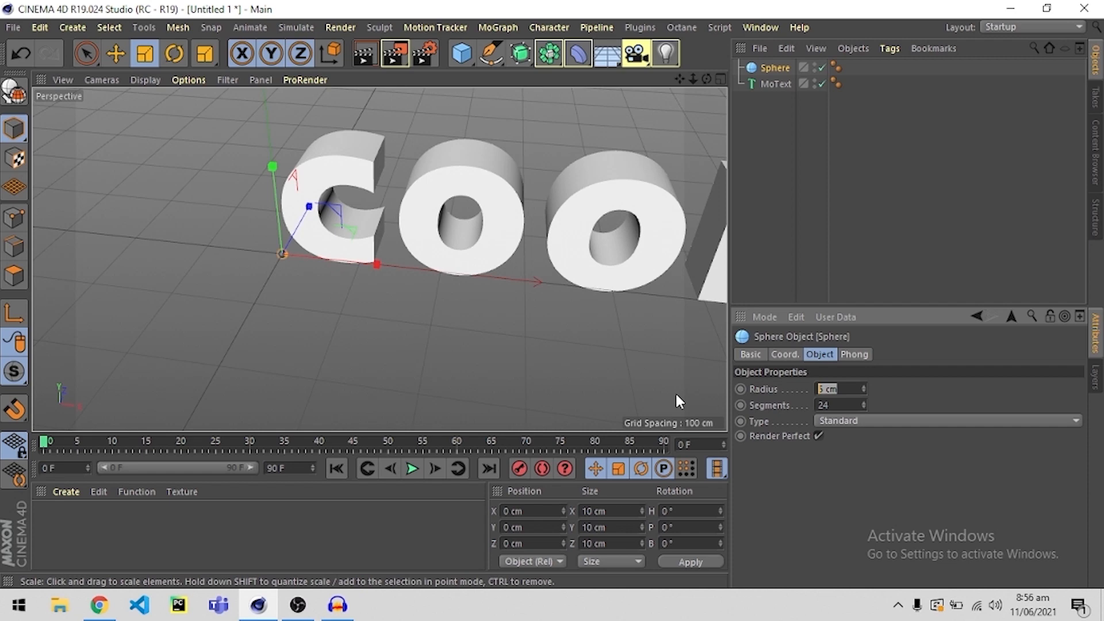
pyautogui.click(371, 311)
pyautogui.keyDown('alt'); pyautogui.moveTo(371, 311); pyautogui.dragTo(404, 236); pyautogui.keyUp('alt')
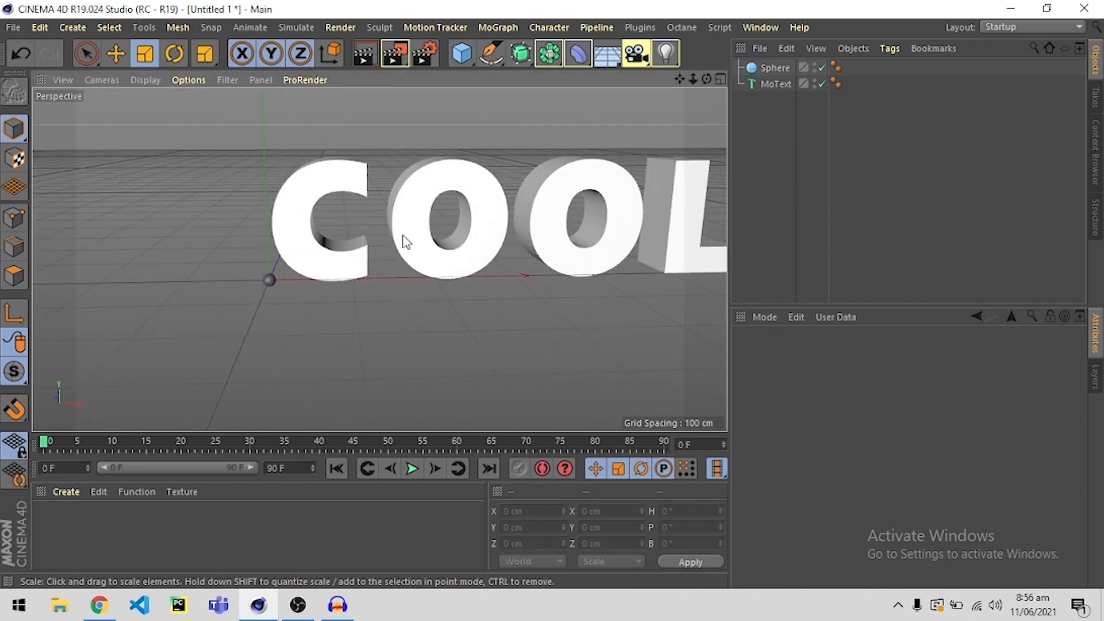
pyautogui.scroll(5, 308, 276)
pyautogui.click(261, 270)
pyautogui.keyDown('alt'); pyautogui.moveTo(247, 282); pyautogui.dragTo(445, 293); pyautogui.keyUp('alt')
pyautogui.scroll(-5, 445, 293)
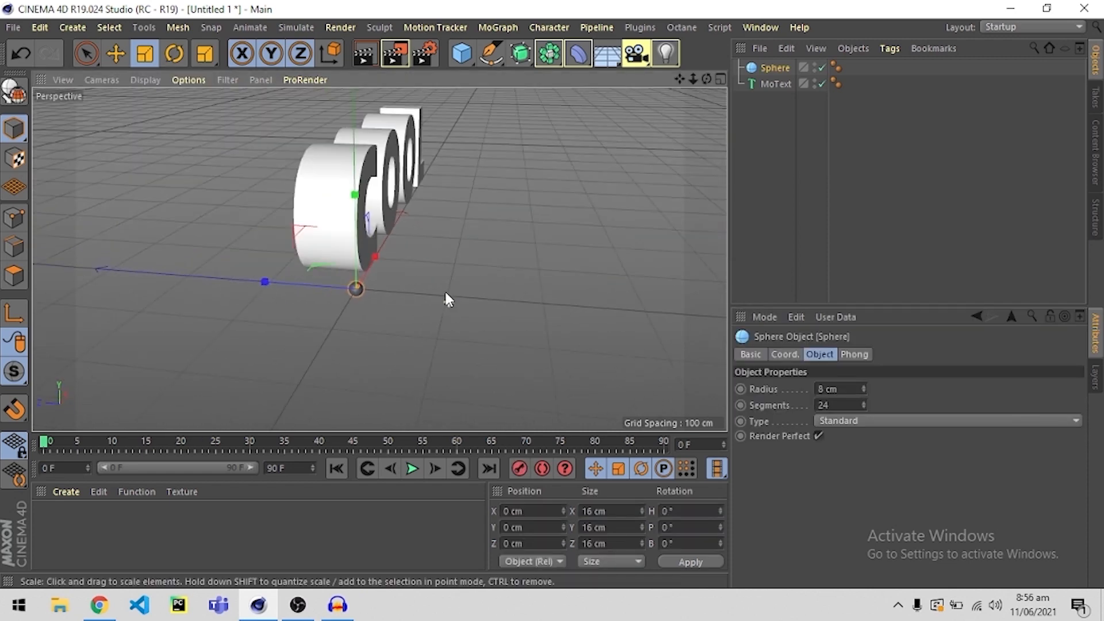
# Move the sphere along the Z axis to about -97 cm, in front of the COOL text.
pyautogui.keyDown('alt'); pyautogui.moveTo(445, 293); pyautogui.dragTo(376, 305, button='middle'); pyautogui.keyUp('alt')
pyautogui.press('e')
pyautogui.moveTo(262, 314); pyautogui.dragTo(348, 319)
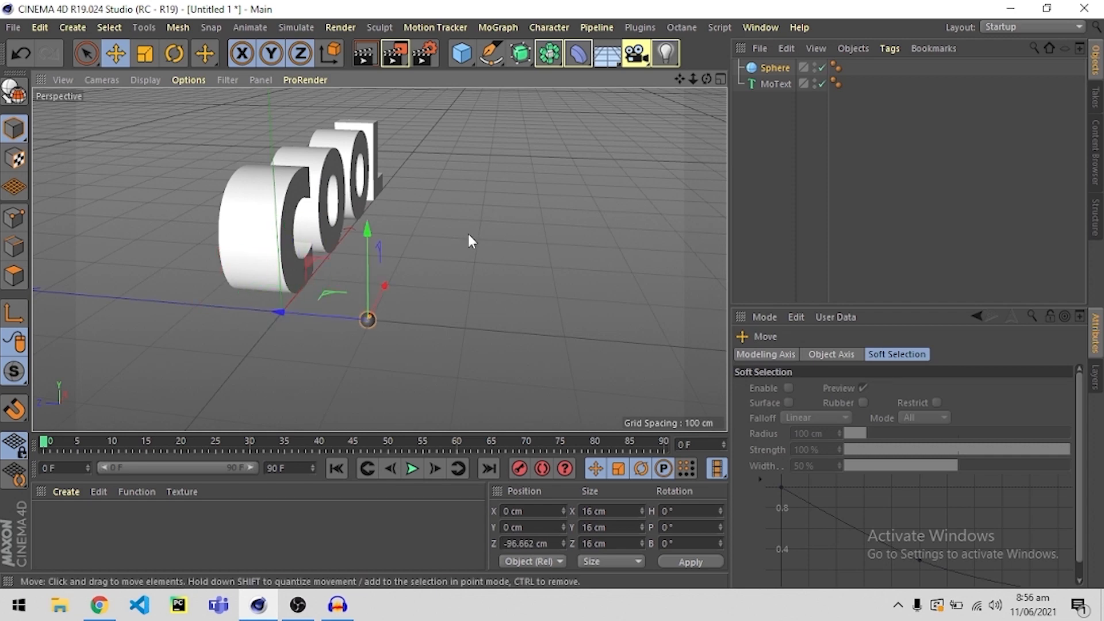
# Duplicate the sphere twice along the X axis, placing the copies at about 32 cm and 68 cm.
pyautogui.click(467, 232)
pyautogui.keyDown('alt'); pyautogui.moveTo(467, 232); pyautogui.dragTo(270, 295); pyautogui.keyUp('alt')
pyautogui.scroll(4, 343, 299)
pyautogui.scroll(2, 368, 300)
pyautogui.click(326, 311)
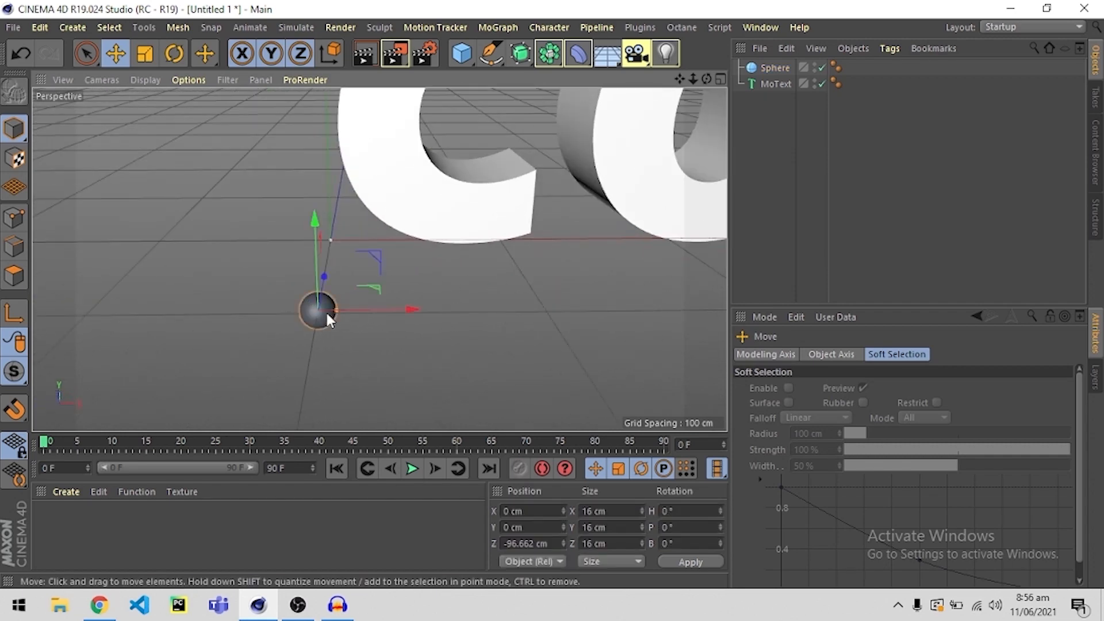
pyautogui.keyDown('ctrl'); pyautogui.moveTo(367, 309); pyautogui.dragTo(521, 313); pyautogui.keyUp('ctrl')
pyautogui.click(375, 308)
pyautogui.moveTo(414, 309); pyautogui.dragTo(454, 305)
# Try a radius of 13 cm on the middle sphere.
pyautogui.moveTo(843, 388); pyautogui.dragTo(758, 390)
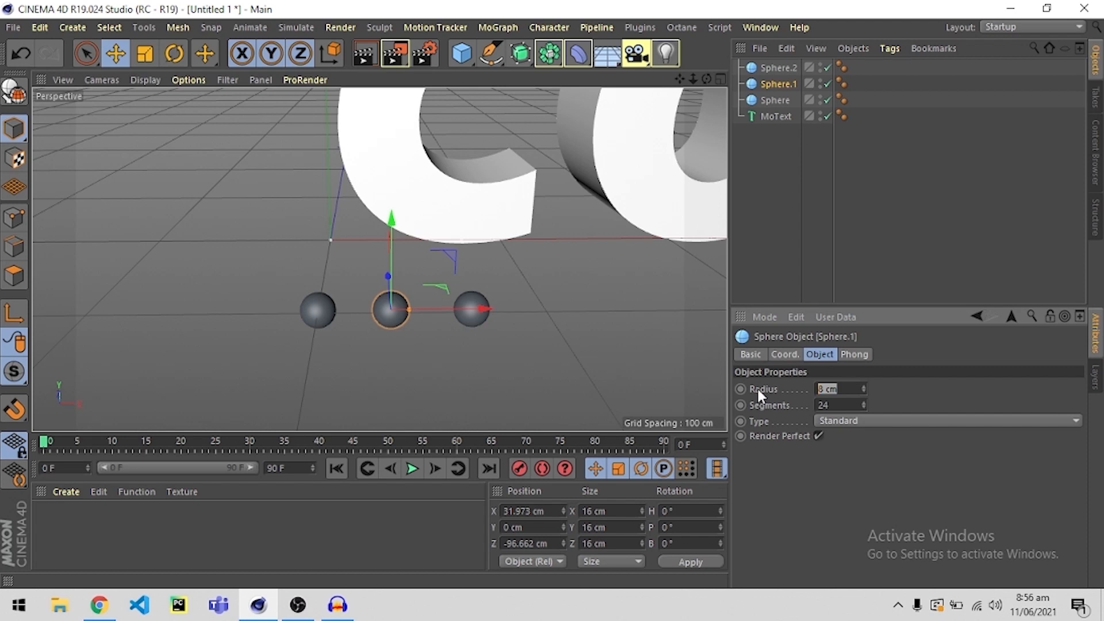
pyautogui.write('13')
pyautogui.press('Return')
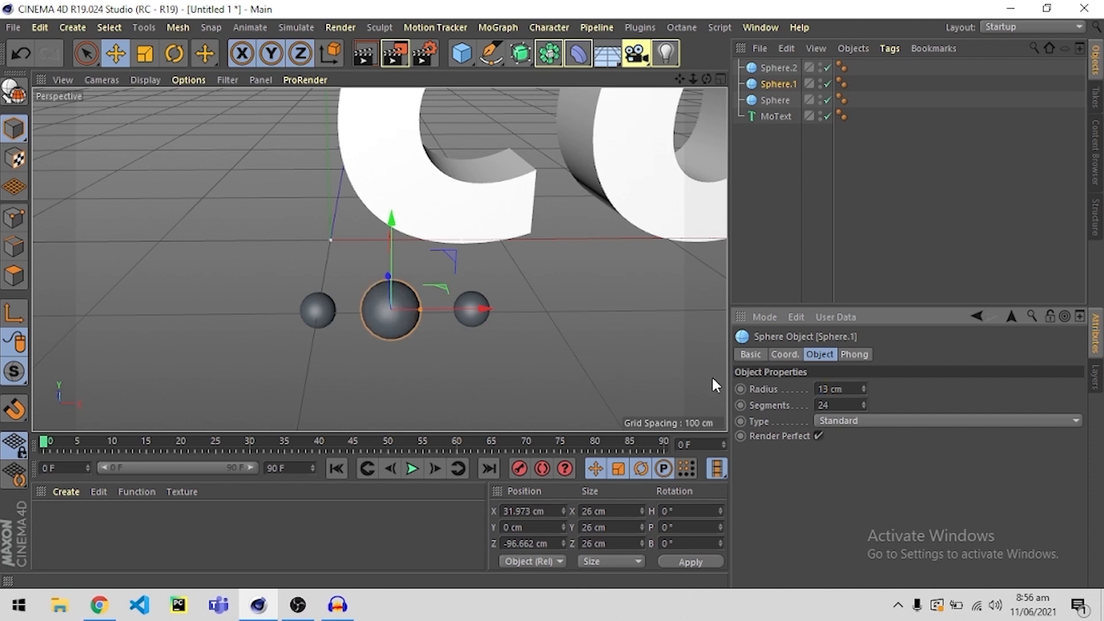
pyautogui.click(467, 320)
pyautogui.keyDown('alt'); pyautogui.moveTo(563, 328); pyautogui.dragTo(514, 325, button='middle'); pyautogui.keyUp('alt')
# Set the middle sphere's radius to 12 cm.
pyautogui.click(309, 314)
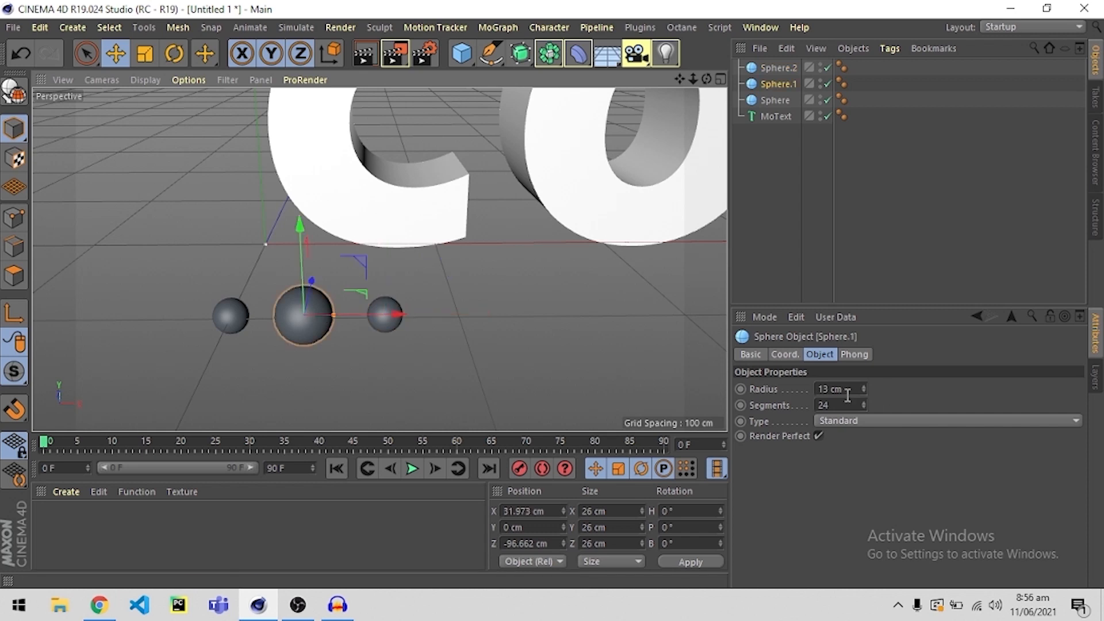
pyautogui.click(839, 389)
pyautogui.write('12')
pyautogui.press('Return')
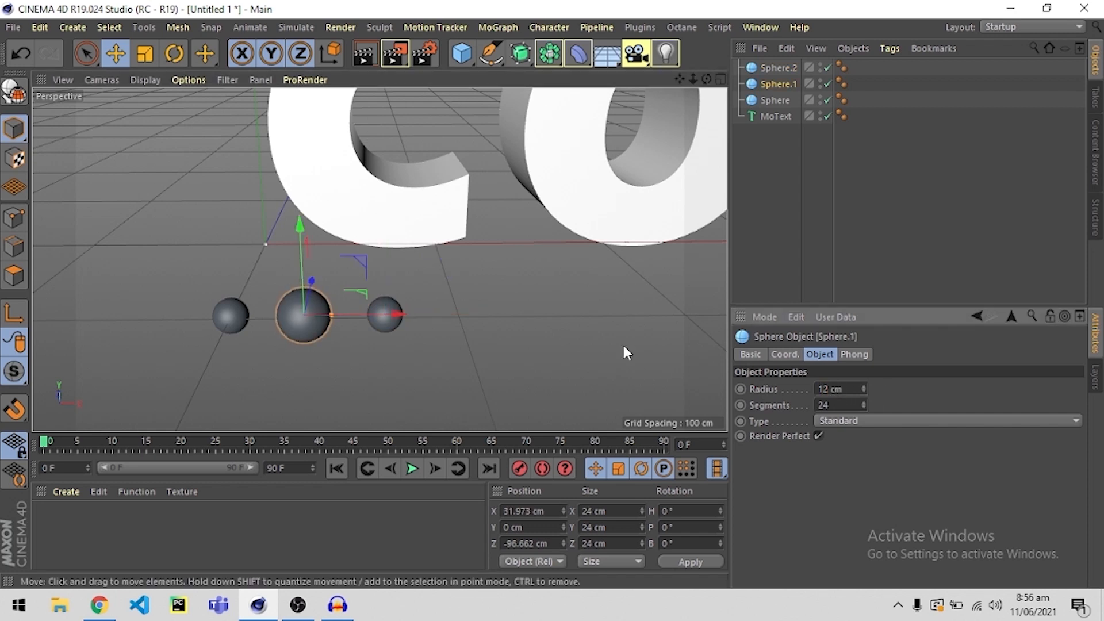
# Set the radius of the third sphere, farthest along X, to 15 cm.
pyautogui.click(462, 303)
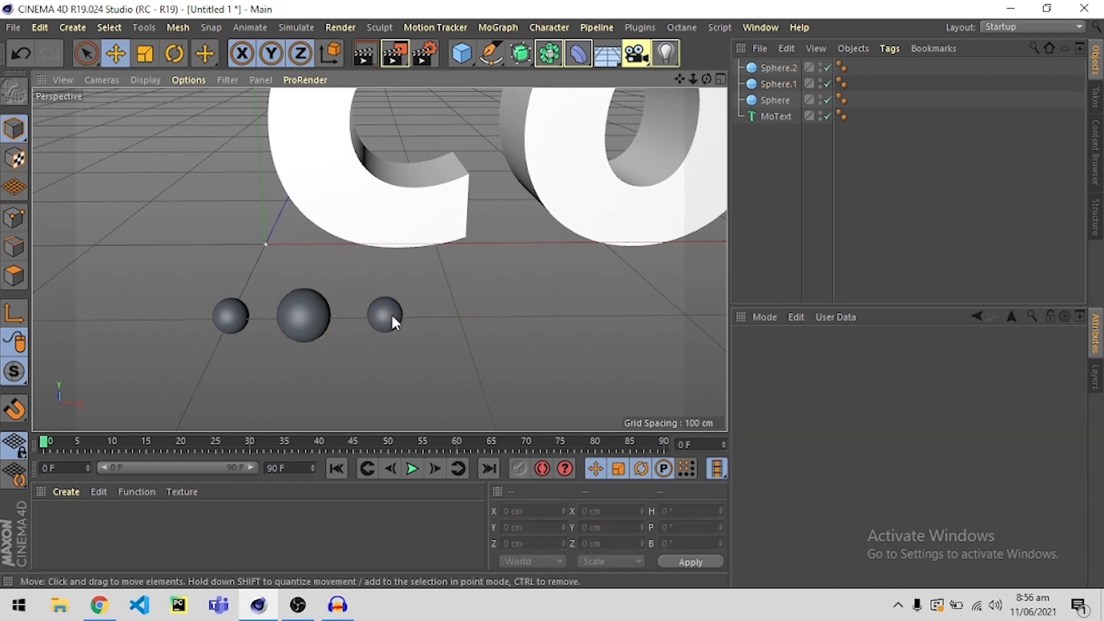
pyautogui.click(391, 313)
pyautogui.click(848, 389)
pyautogui.moveTo(848, 389); pyautogui.dragTo(752, 389)
pyautogui.write('15')
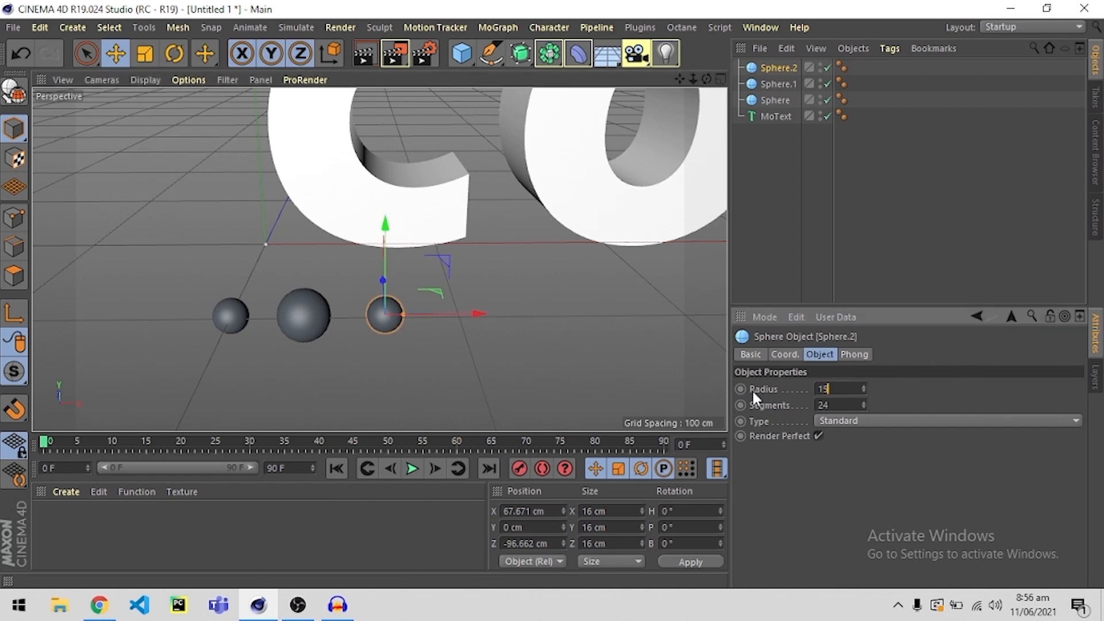
pyautogui.press('Return')
pyautogui.click(527, 366)
# Examine the sizes of the three spheres one after another beside the COOL text.
pyautogui.scroll(-10, 518, 357)
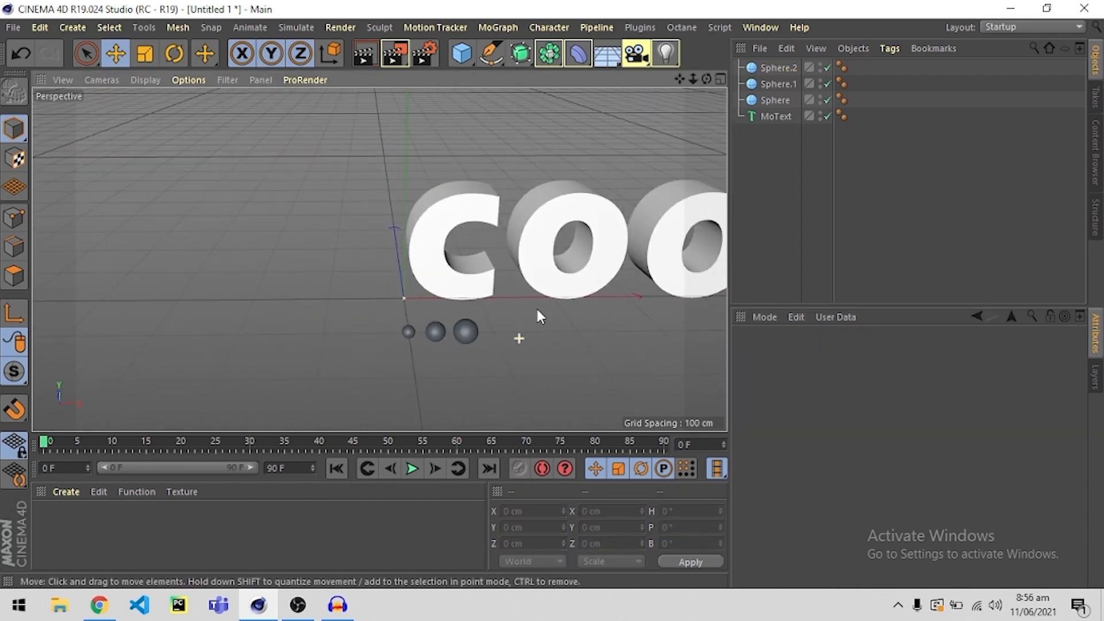
pyautogui.scroll(6, 287, 339)
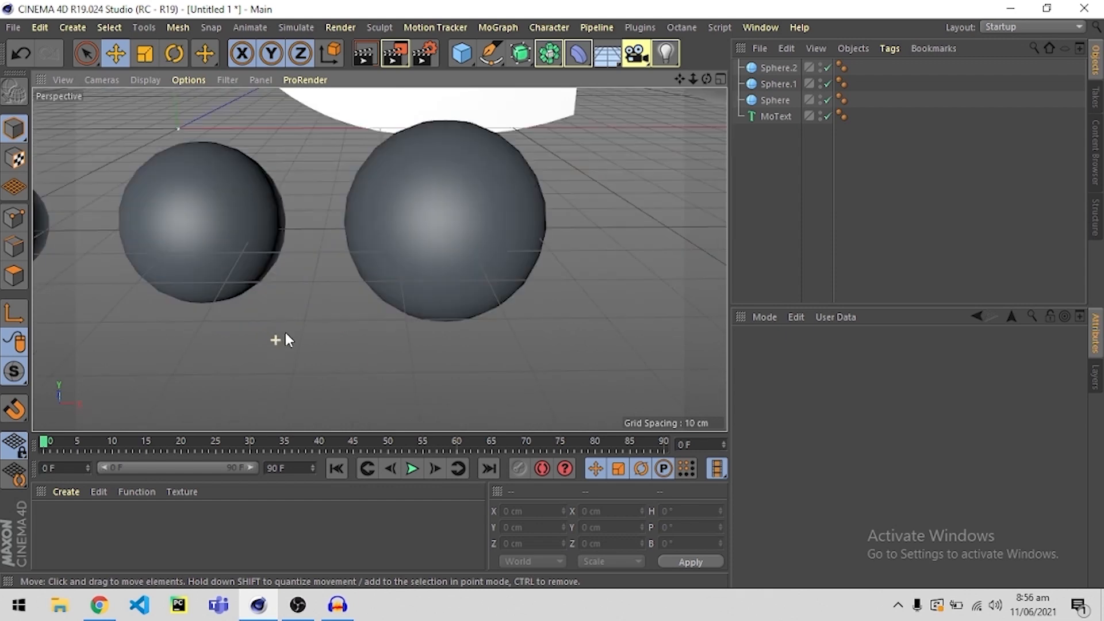
pyautogui.scroll(-5, 285, 339)
pyautogui.scroll(-2, 352, 278)
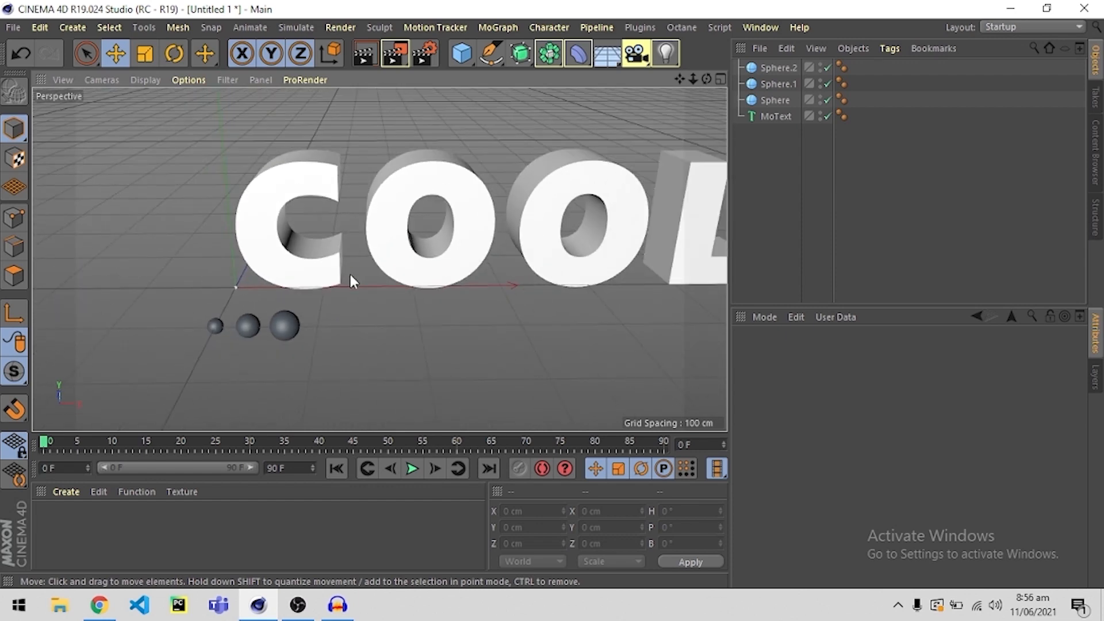
pyautogui.keyDown('alt'); pyautogui.moveTo(265, 310); pyautogui.dragTo(206, 350, button='middle'); pyautogui.keyUp('alt')
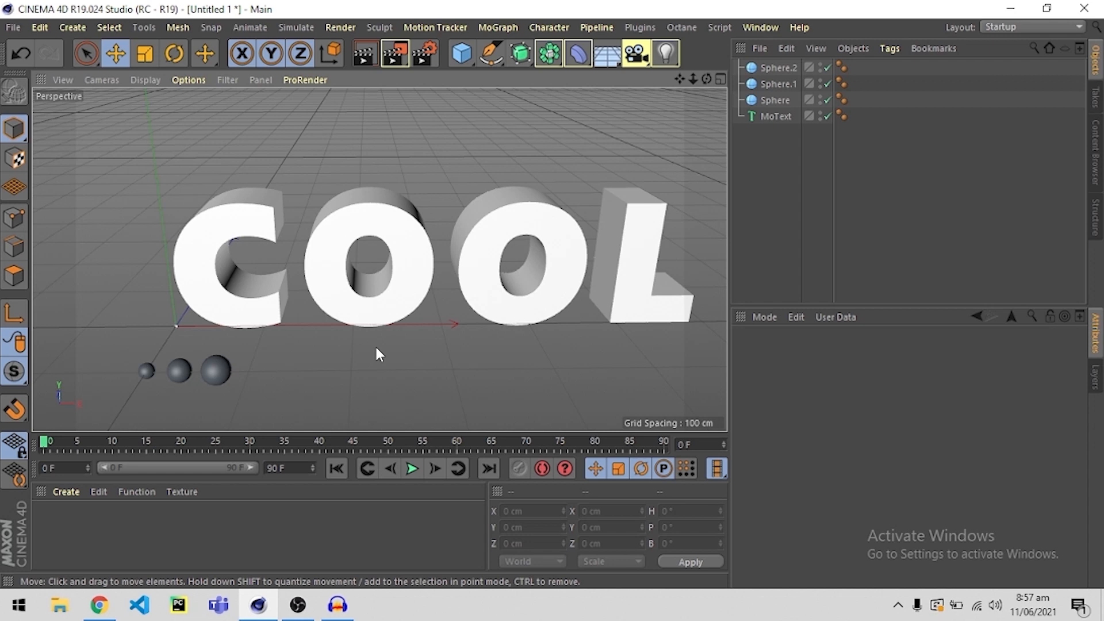
pyautogui.click(146, 372)
pyautogui.click(175, 377)
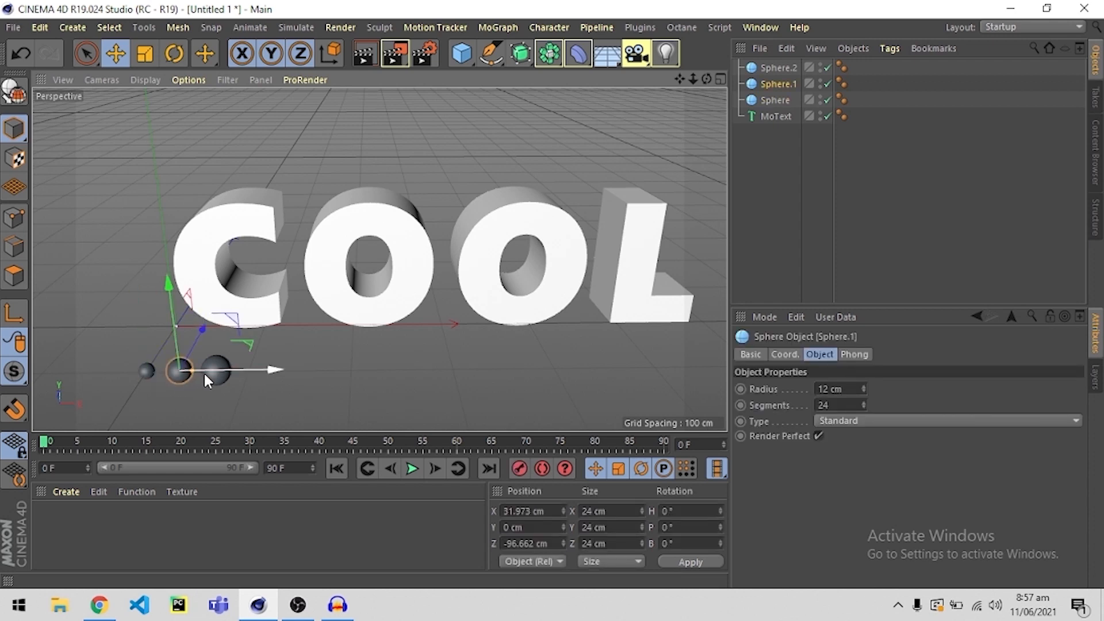
pyautogui.click(221, 371)
pyautogui.click(186, 409)
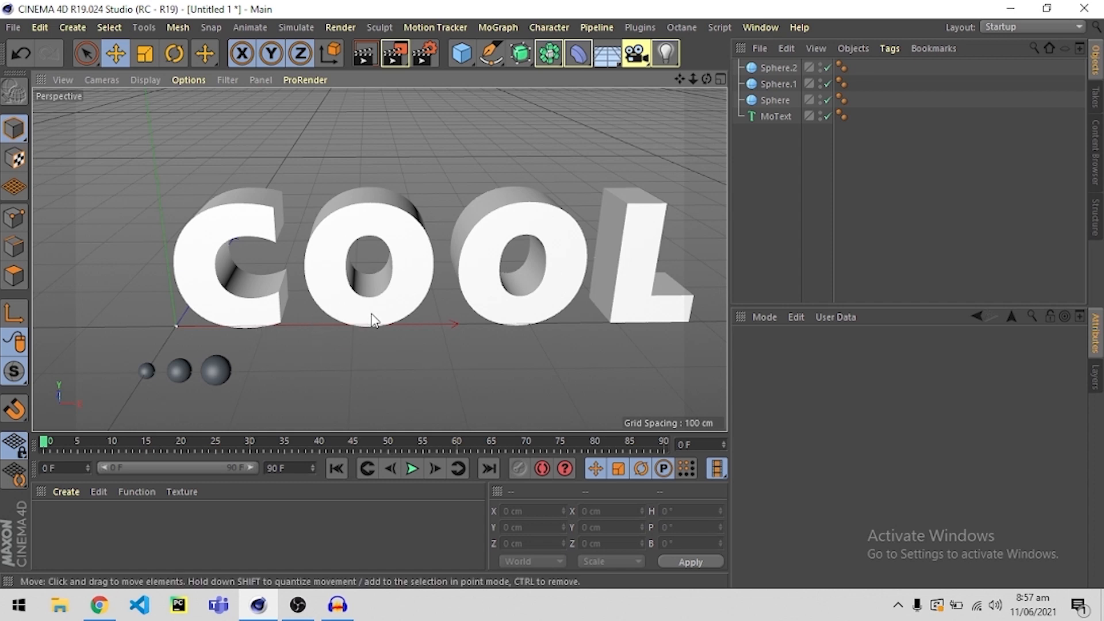
pyautogui.click(776, 102)
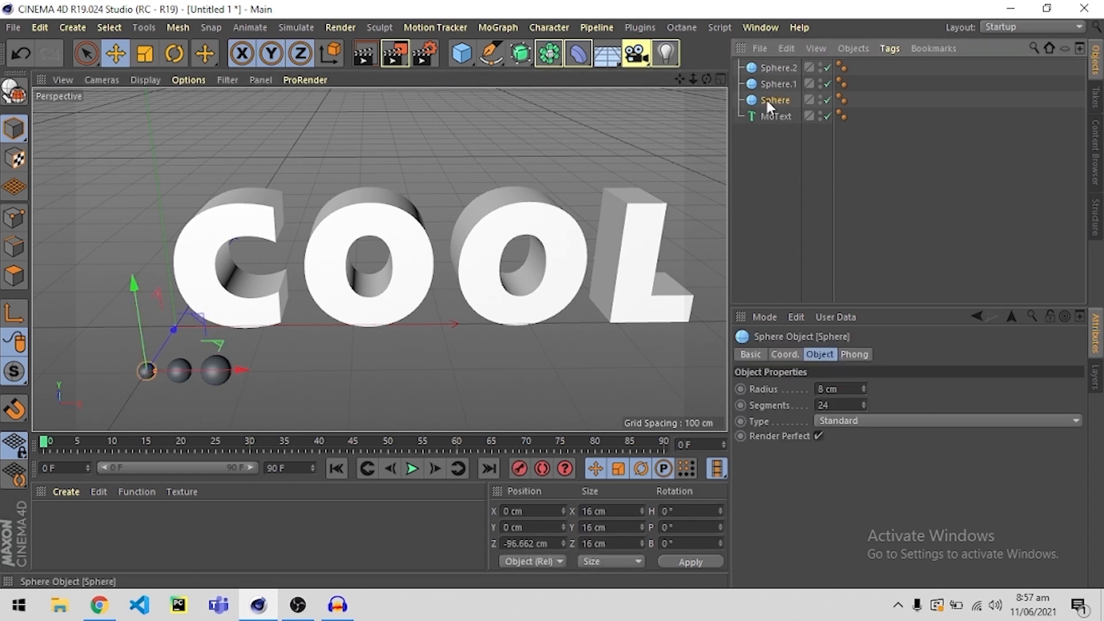
pyautogui.click(737, 128)
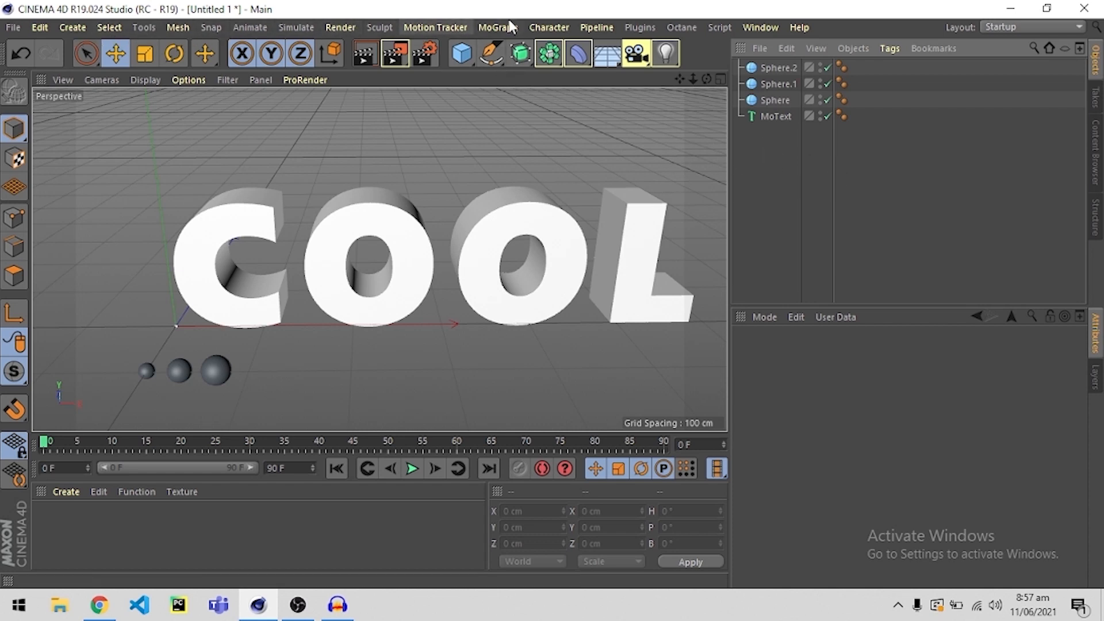
# Add a MoGraph Cloner and make all three spheres its children.
pyautogui.click(489, 29)
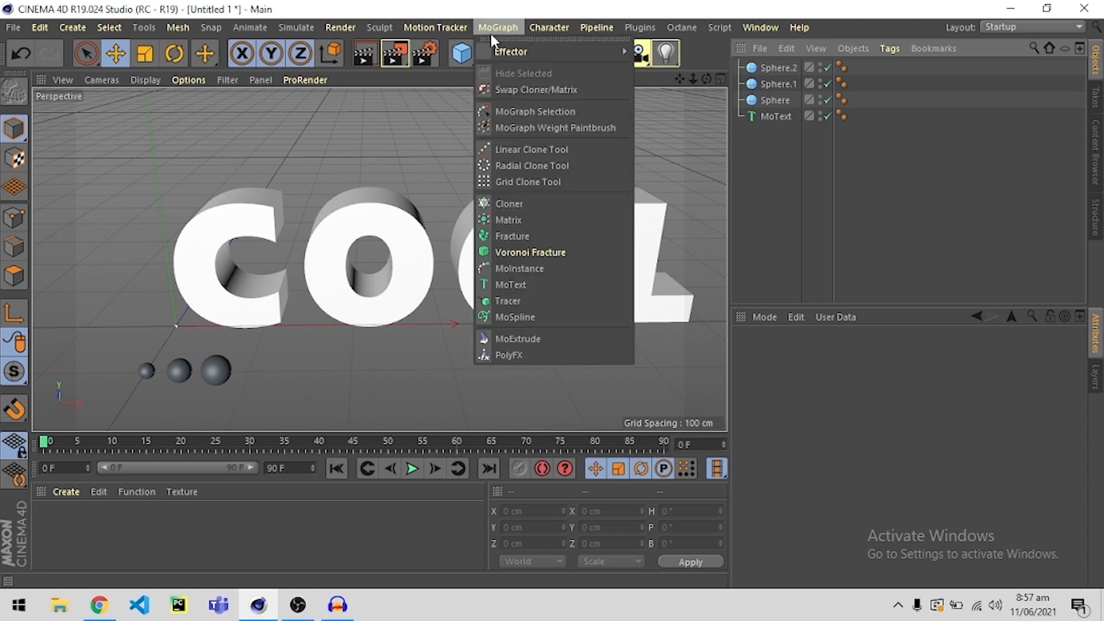
pyautogui.click(525, 203)
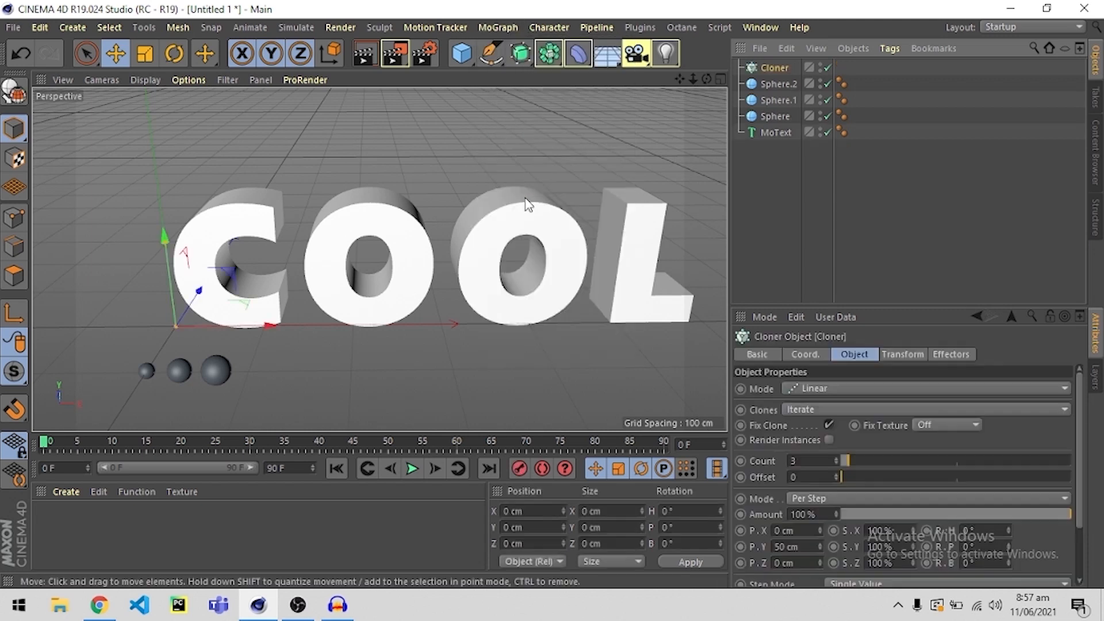
pyautogui.click(780, 117)
pyautogui.keyDown('shift'); pyautogui.click(775, 82); pyautogui.keyUp('shift')
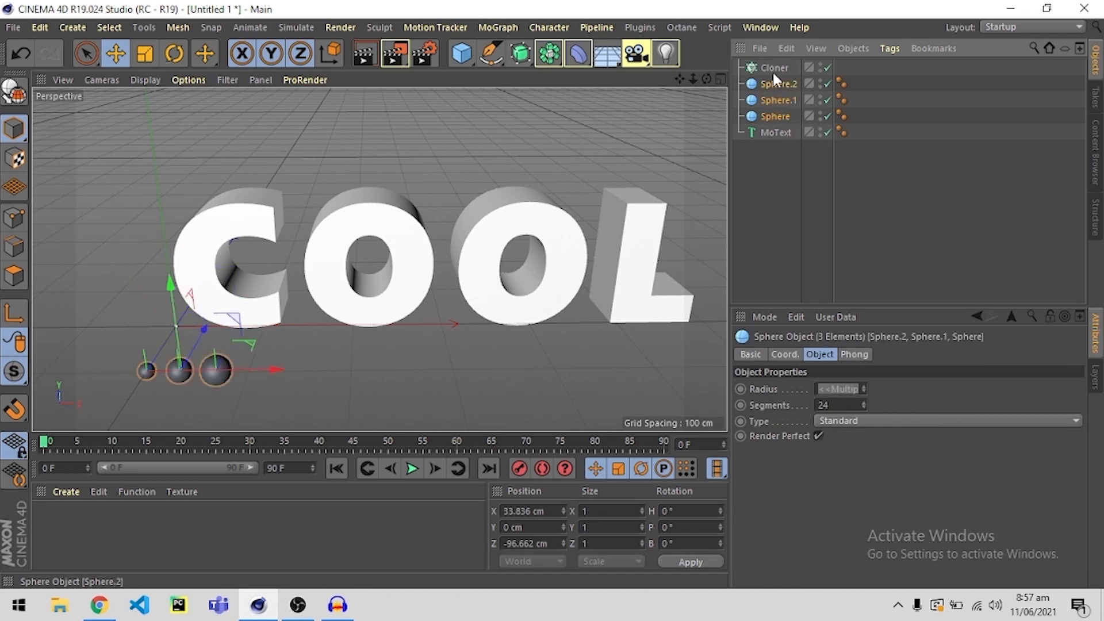
pyautogui.click(793, 249)
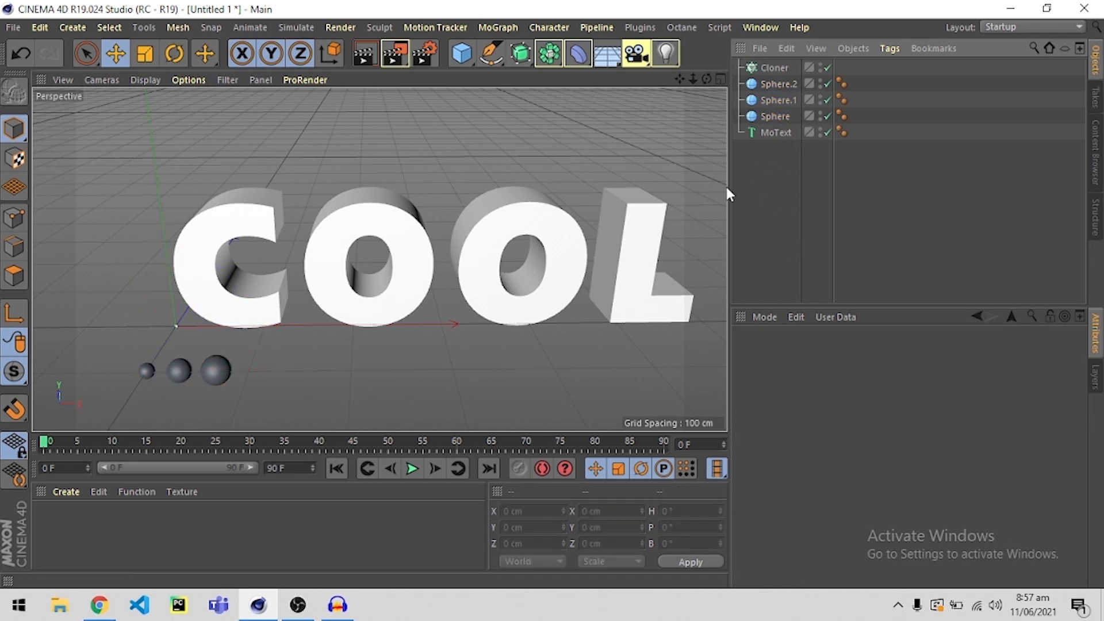
pyautogui.click(776, 116)
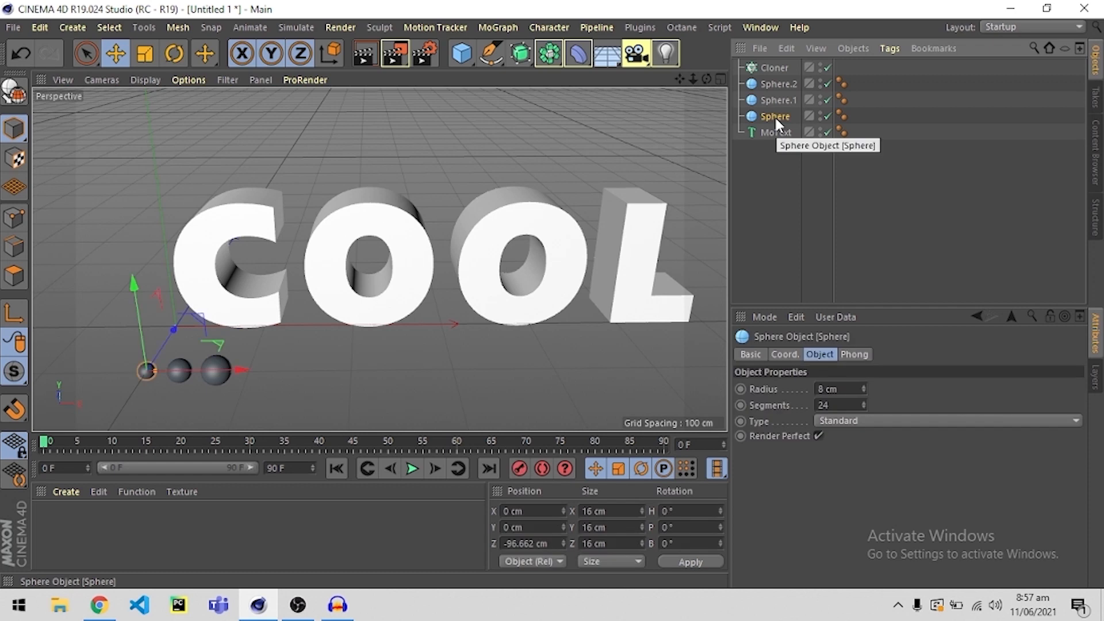
pyautogui.keyDown('shift'); pyautogui.click(778, 80); pyautogui.keyUp('shift')
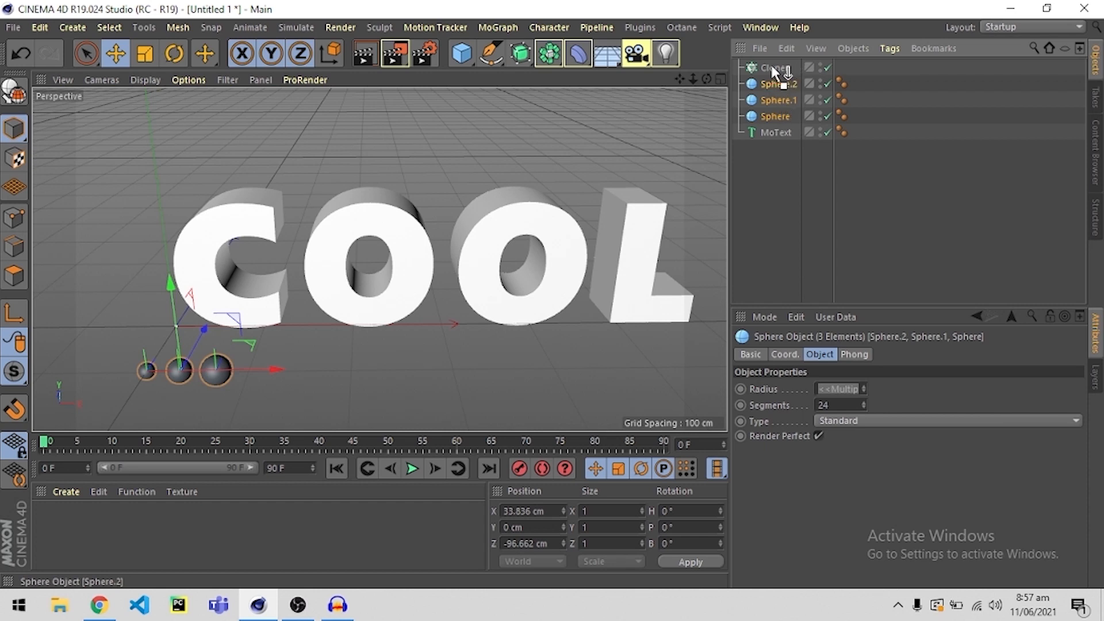
pyautogui.moveTo(770, 62); pyautogui.dragTo(771, 68)
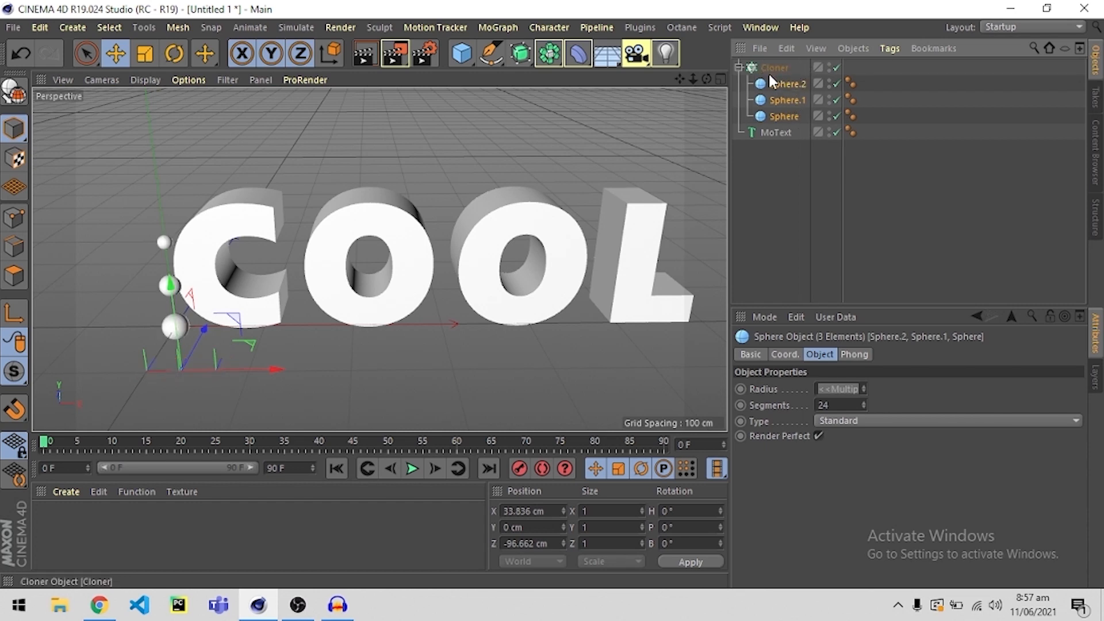
pyautogui.click(774, 69)
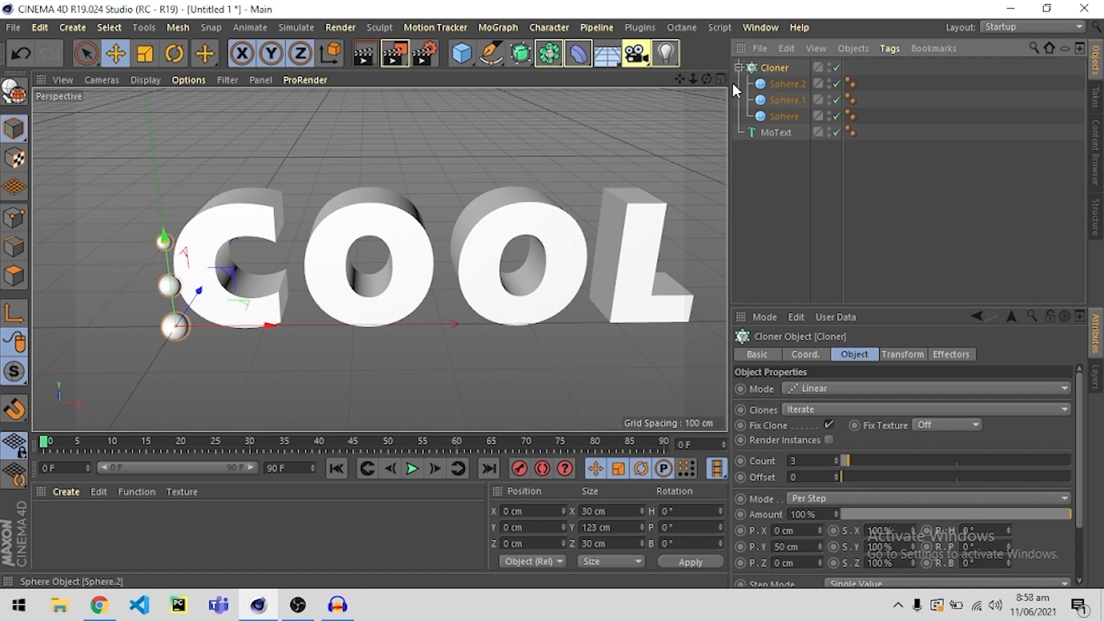
pyautogui.click(770, 202)
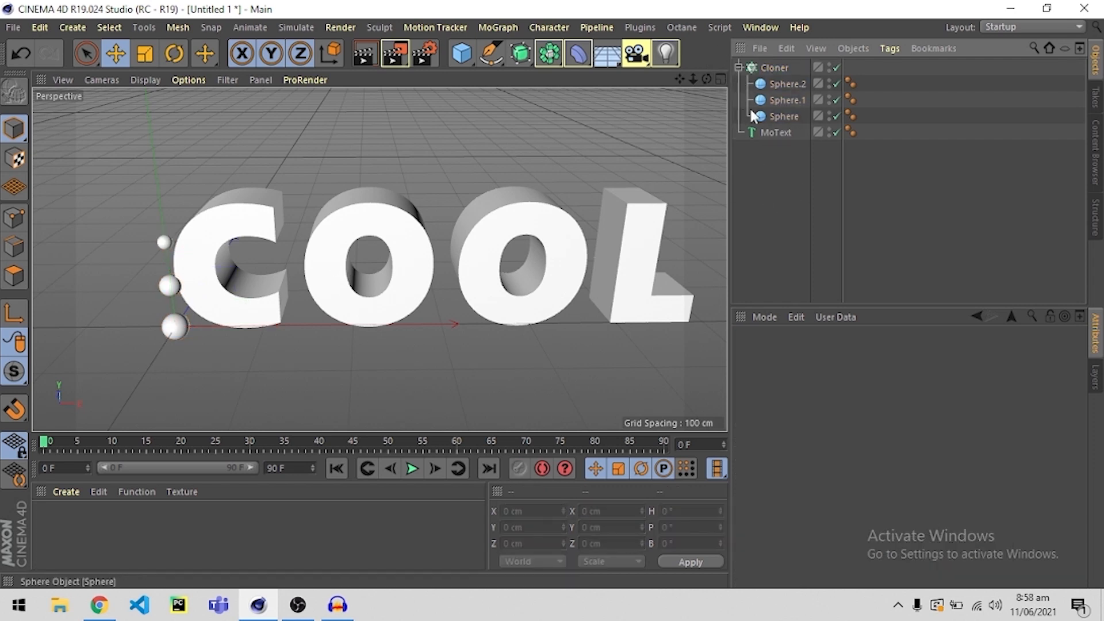
# Examine how the Cloner arranges the spheres in Linear mode beside the letter C.
pyautogui.click(773, 68)
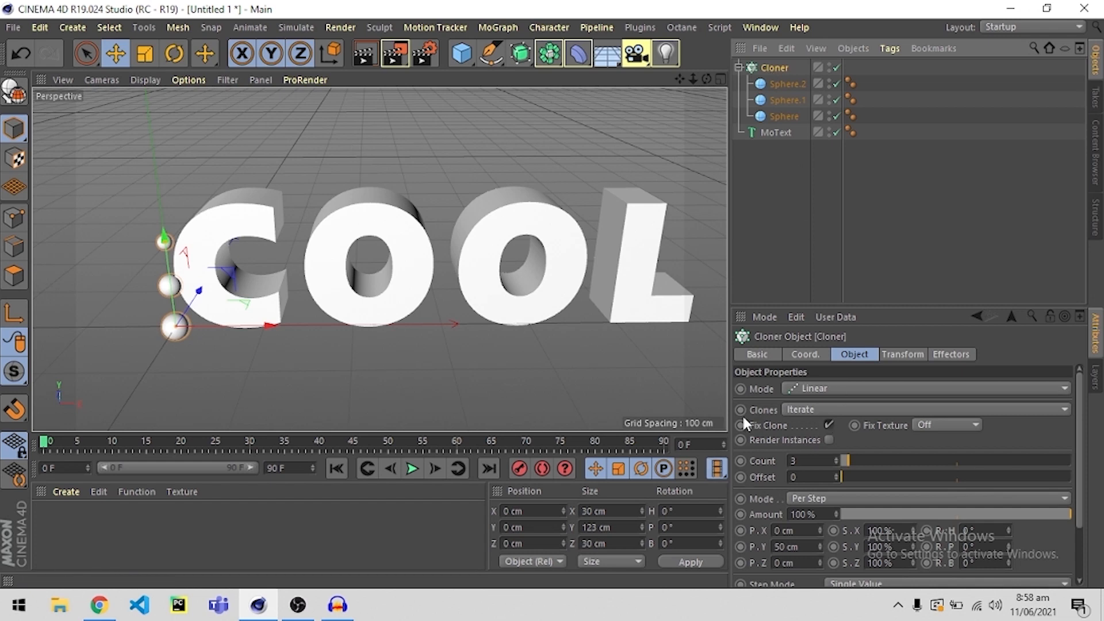
pyautogui.click(816, 389)
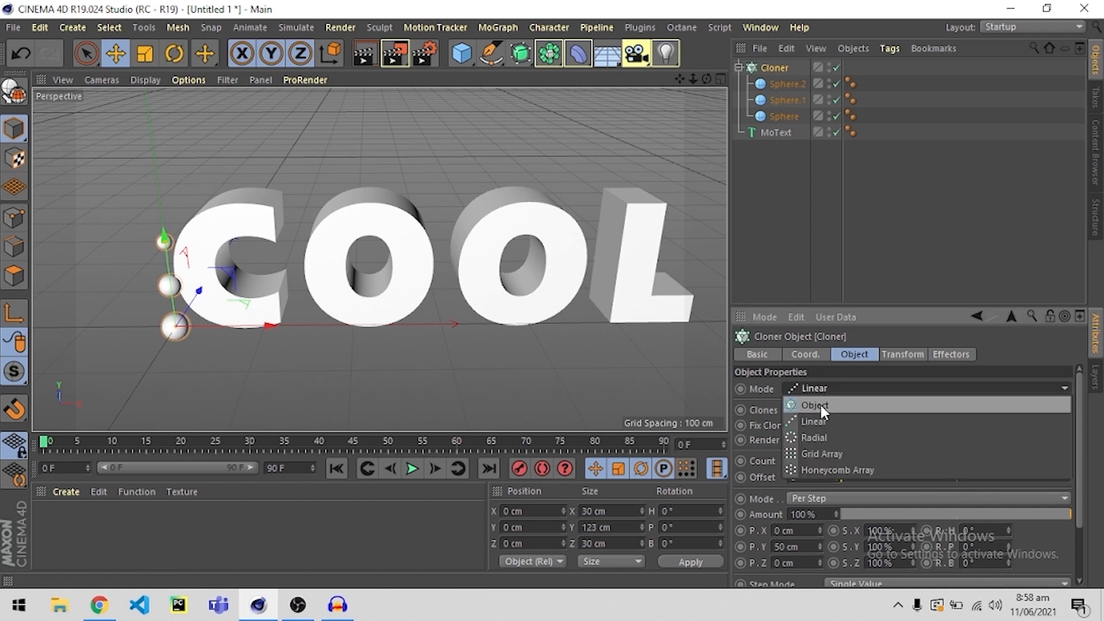
pyautogui.click(821, 422)
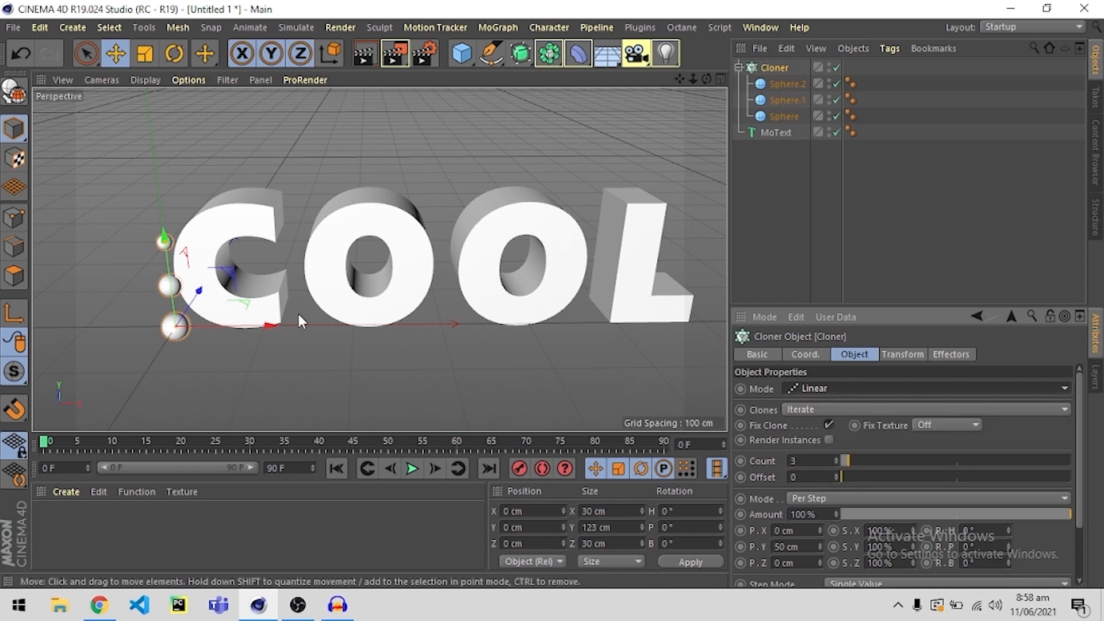
pyautogui.keyDown('alt'); pyautogui.moveTo(241, 307); pyautogui.dragTo(308, 315, button='middle'); pyautogui.keyUp('alt')
pyautogui.scroll(3, 291, 308)
pyautogui.keyDown('alt'); pyautogui.moveTo(291, 308); pyautogui.dragTo(320, 295); pyautogui.keyUp('alt')
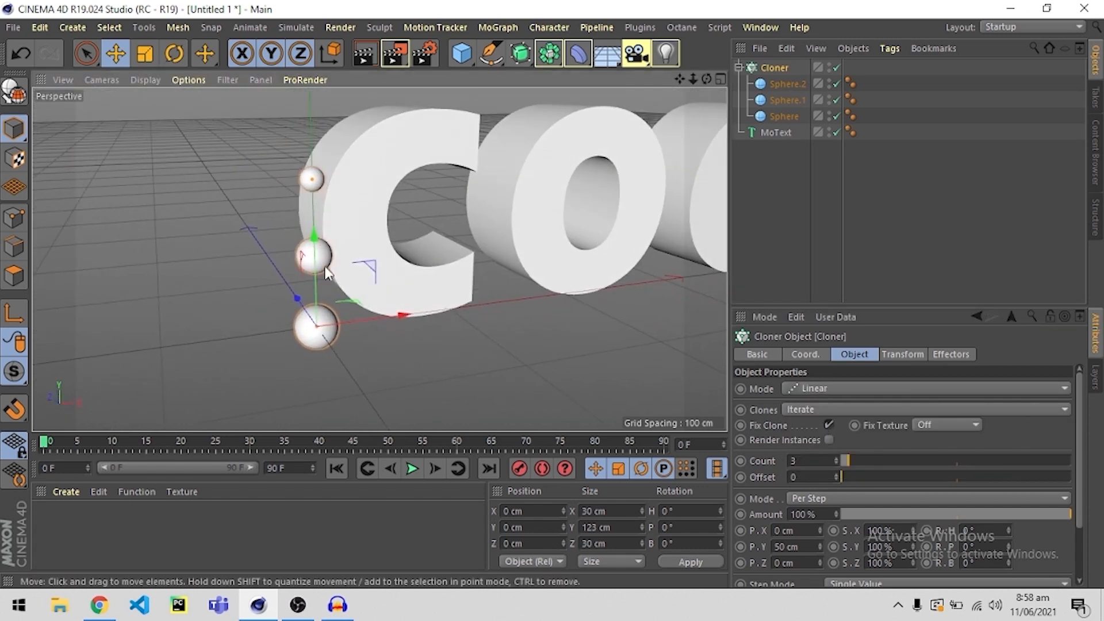
# Try the Cloner's Radial mode on the spheres.
pyautogui.click(802, 390)
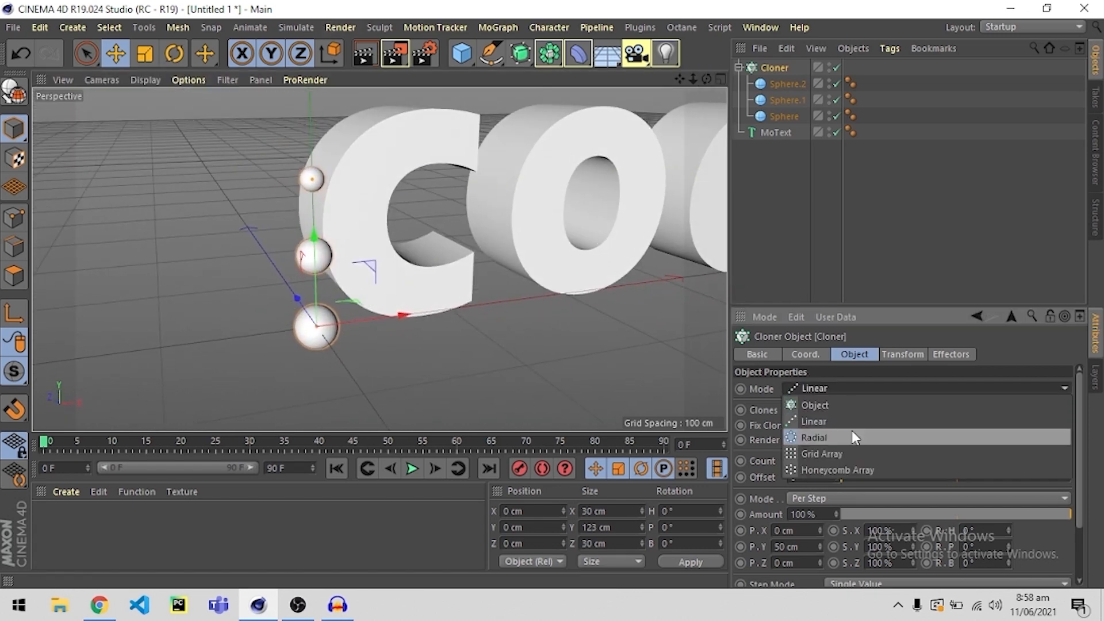
pyautogui.click(820, 437)
pyautogui.keyDown('alt'); pyautogui.moveTo(380, 276); pyautogui.dragTo(353, 270); pyautogui.keyUp('alt')
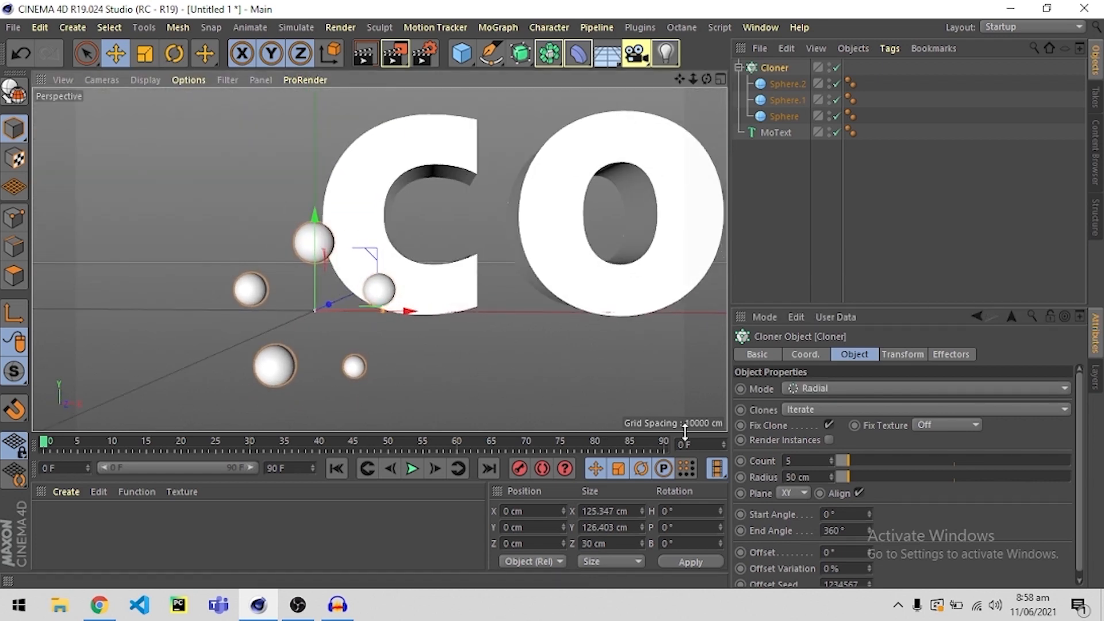
# Set the Cloner's mode to Grid Array.
pyautogui.click(855, 389)
pyautogui.click(819, 452)
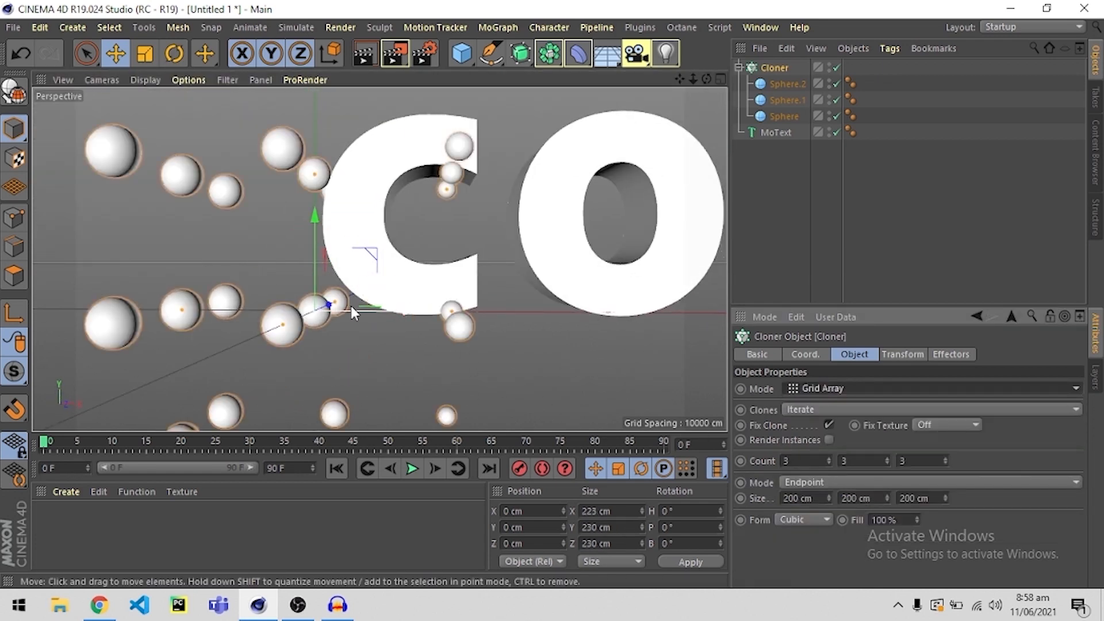
# Try the Cloner's Honeycomb Array mode on the spheres.
pyautogui.scroll(-3, 344, 266)
pyautogui.keyDown('alt'); pyautogui.moveTo(343, 266); pyautogui.dragTo(458, 282); pyautogui.keyUp('alt')
pyautogui.click(810, 391)
pyautogui.click(834, 457)
pyautogui.scroll(-10, 438, 275)
pyautogui.scroll(5, 458, 281)
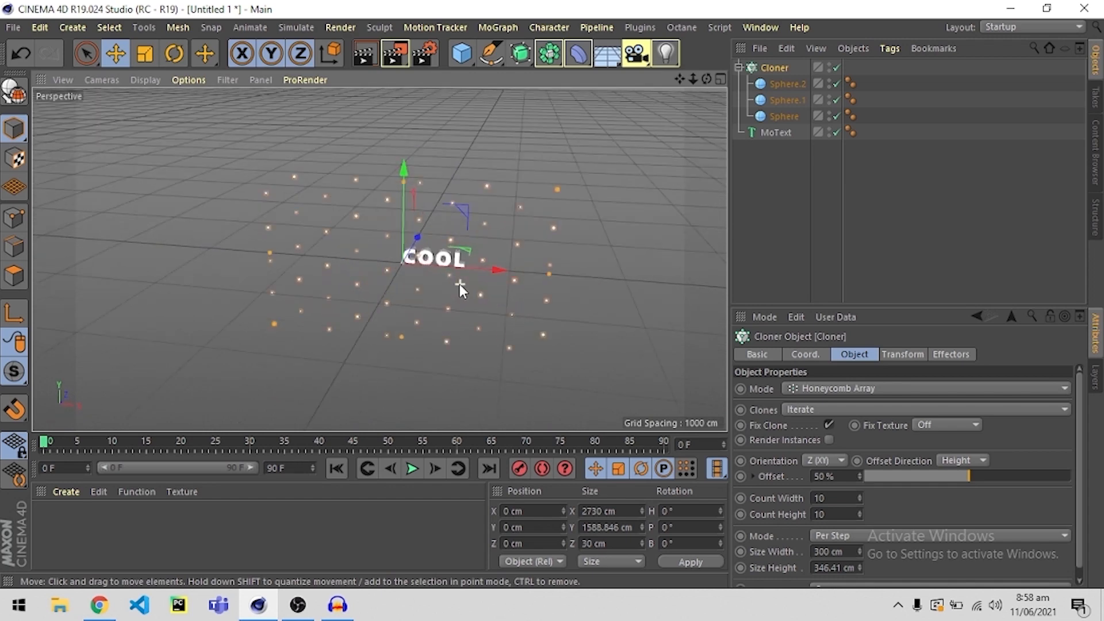
pyautogui.scroll(3, 409, 244)
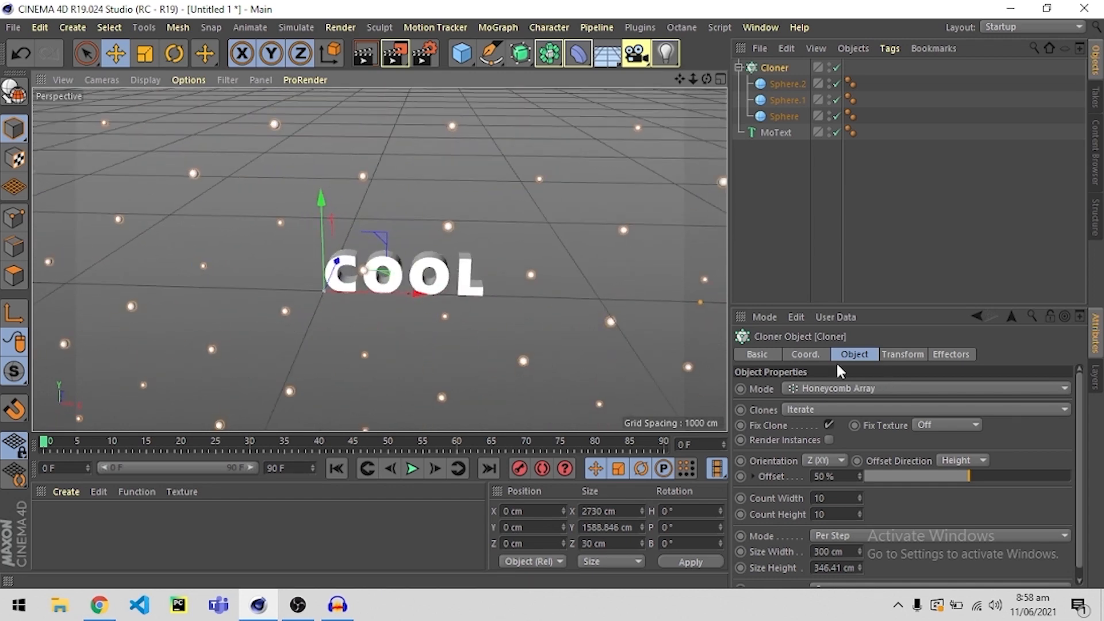
# Set the Cloner's mode to Object.
pyautogui.click(822, 389)
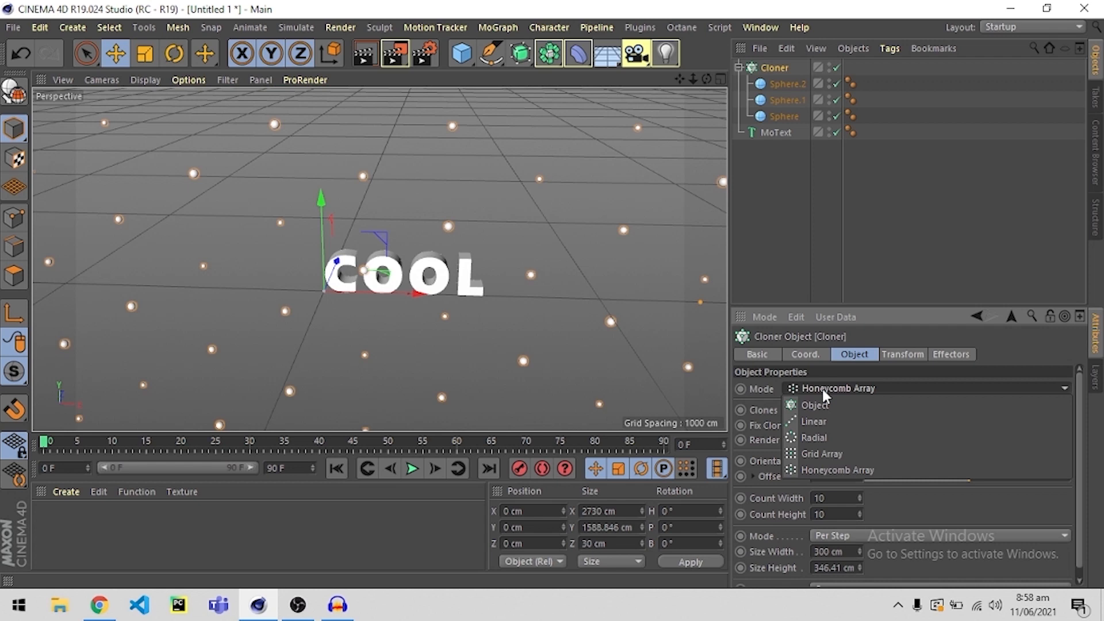
pyautogui.scroll(5, 433, 306)
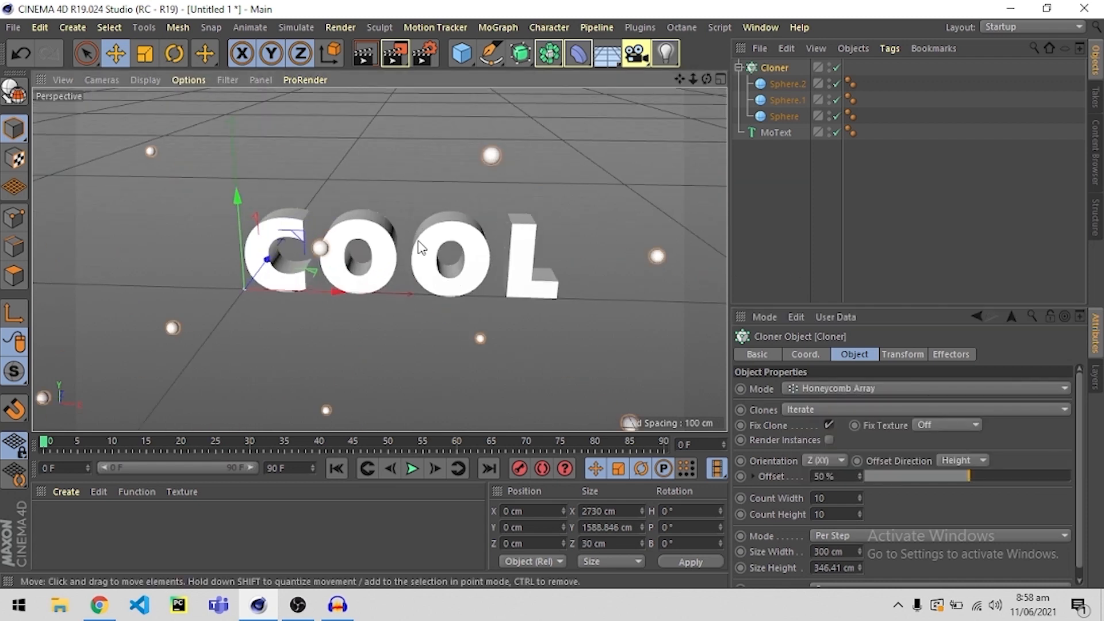
pyautogui.click(423, 247)
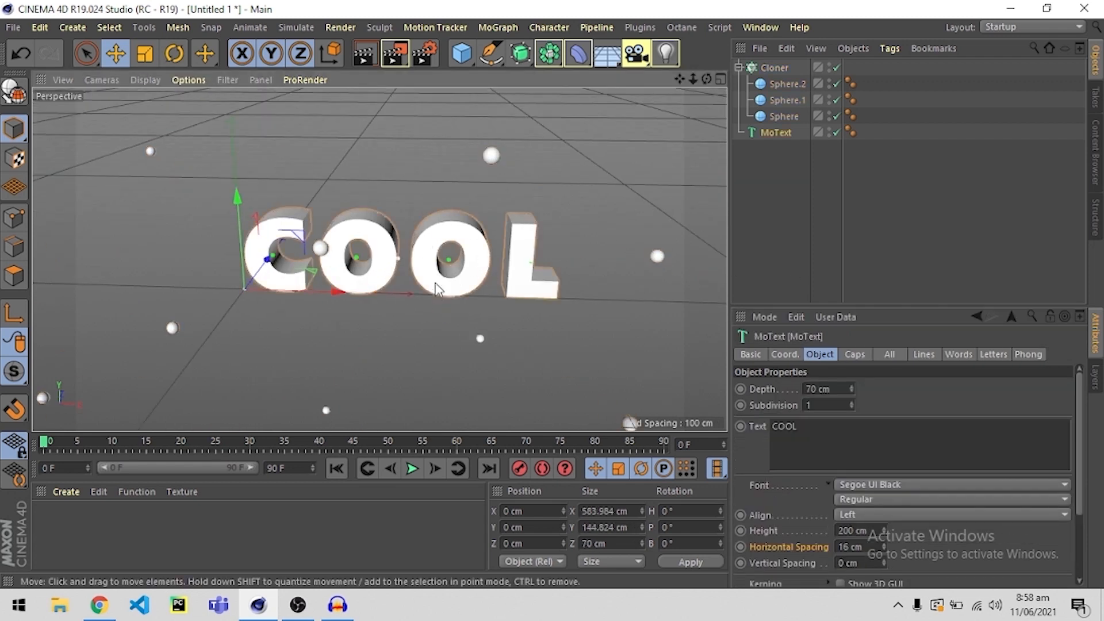
pyautogui.click(324, 253)
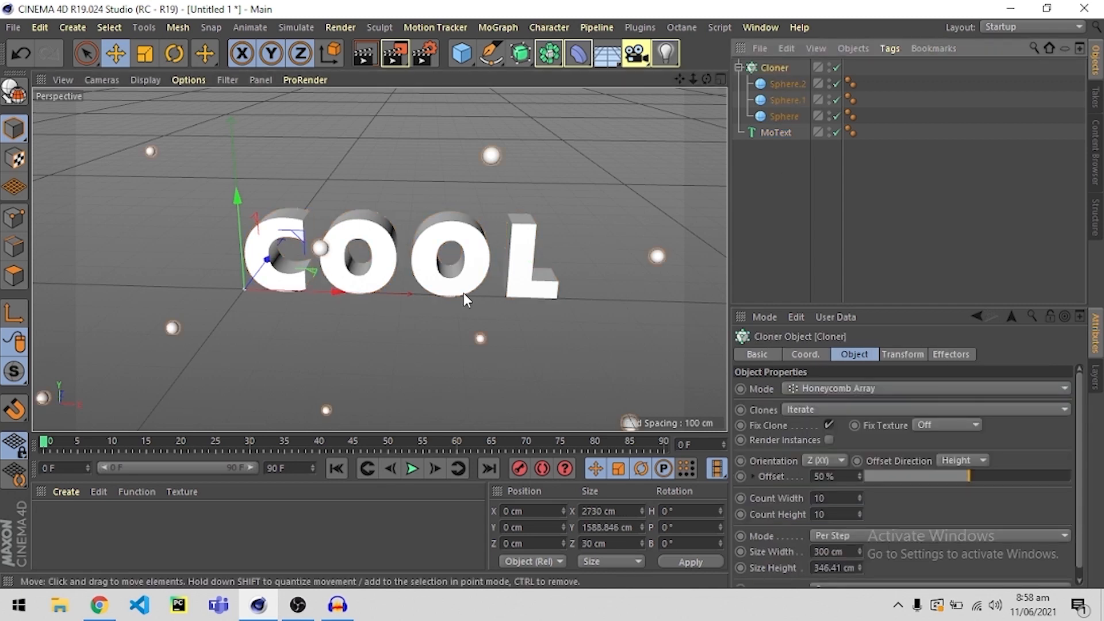
pyautogui.click(851, 389)
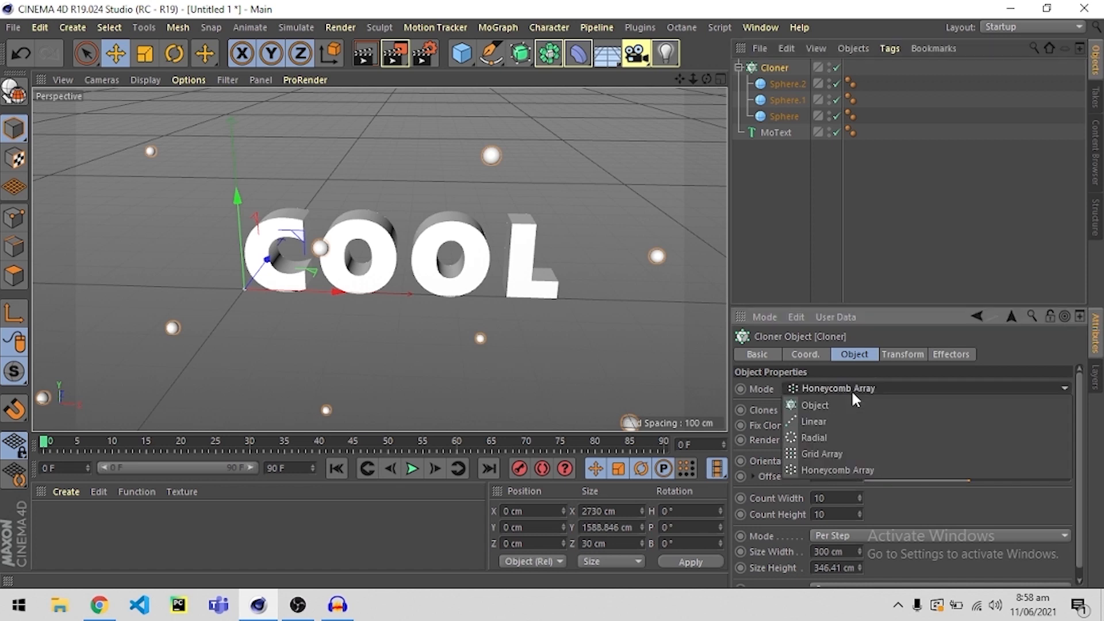
pyautogui.click(821, 402)
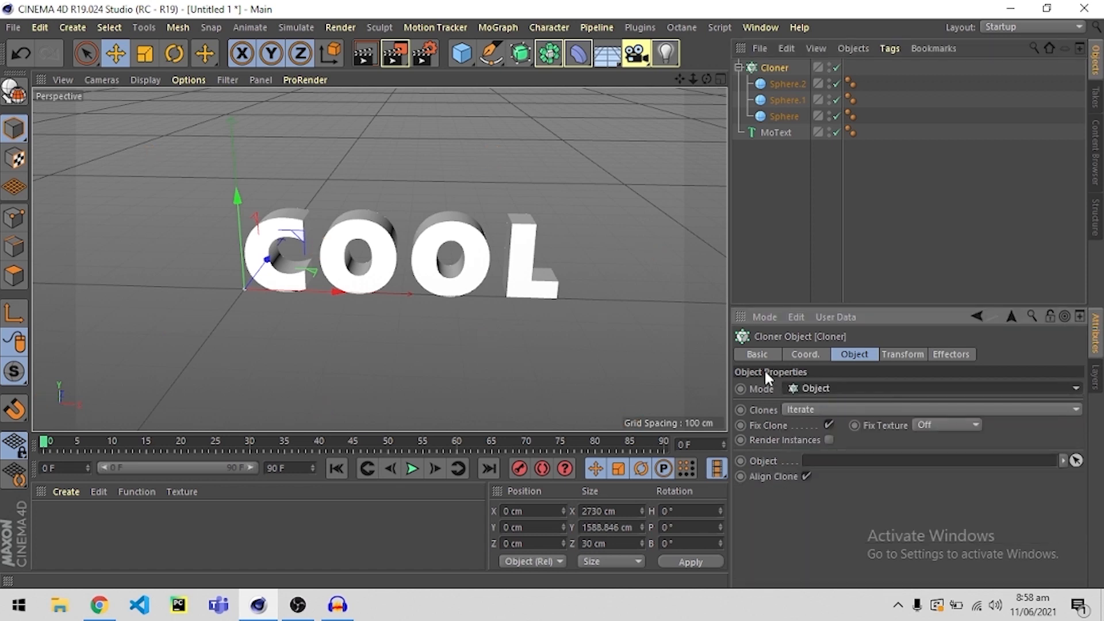
# Assign the MoText as the Cloner's target object and check how the spheres sit on the letters.
pyautogui.click(757, 461)
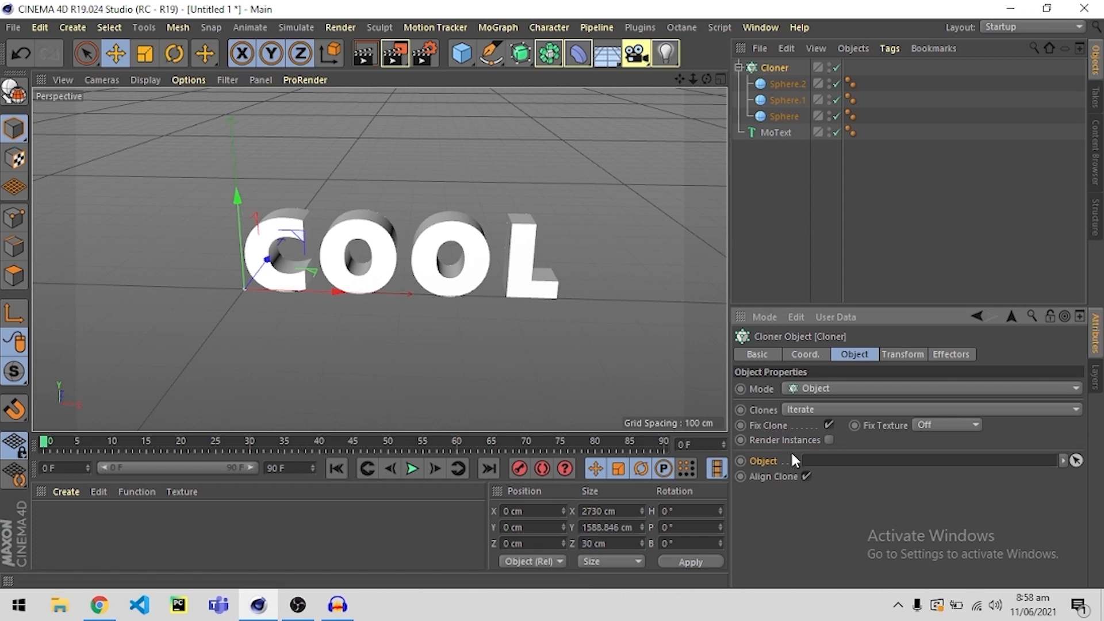
pyautogui.moveTo(770, 132); pyautogui.dragTo(778, 132)
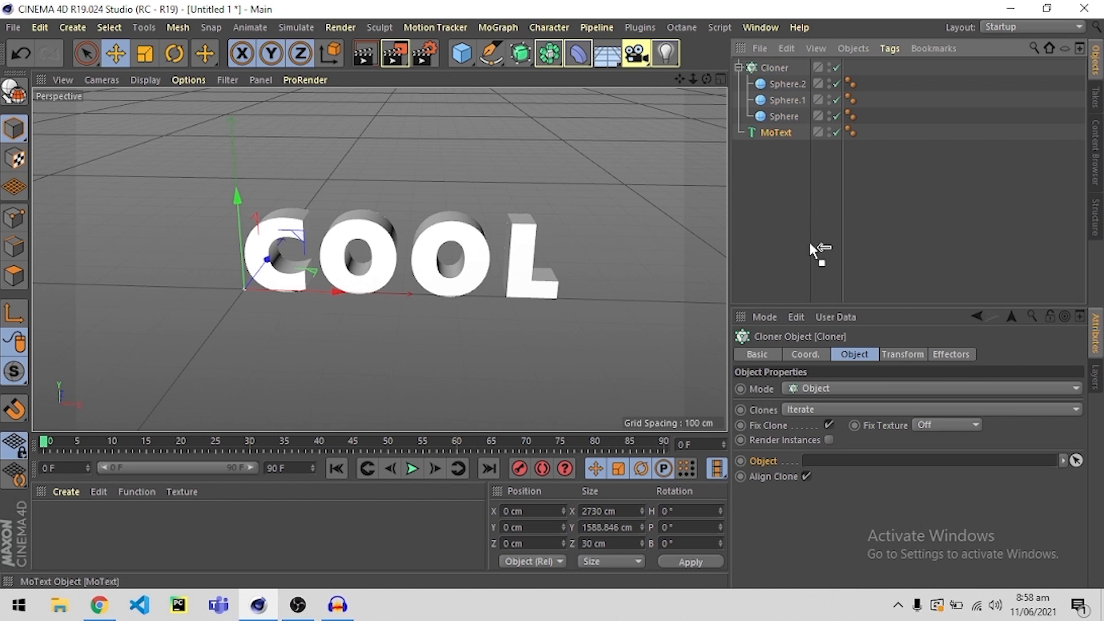
pyautogui.moveTo(810, 244); pyautogui.dragTo(831, 460)
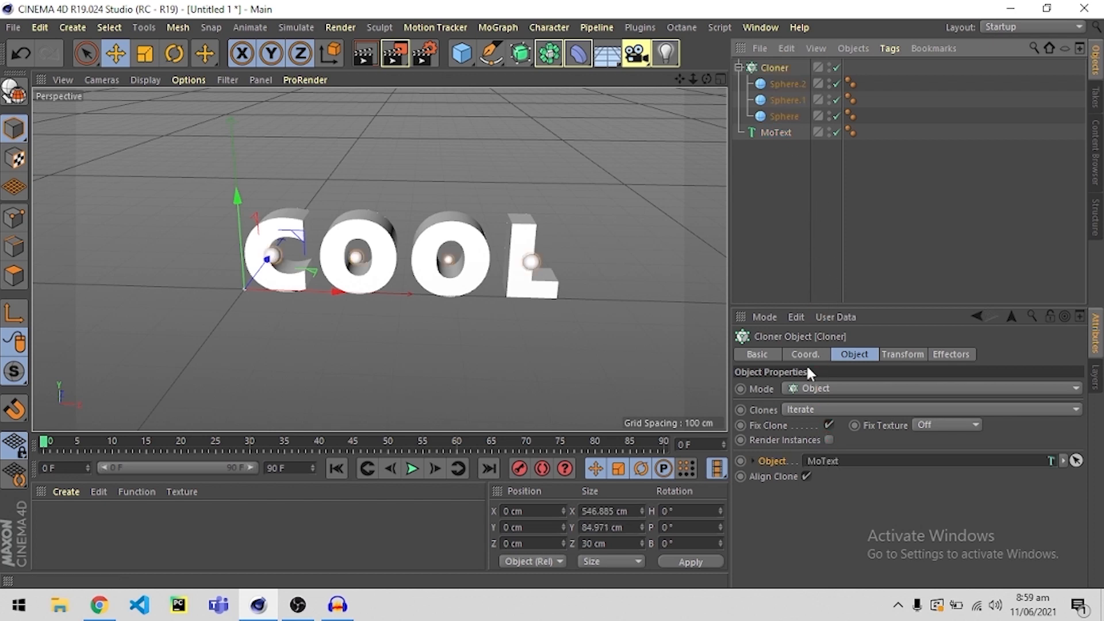
pyautogui.click(778, 219)
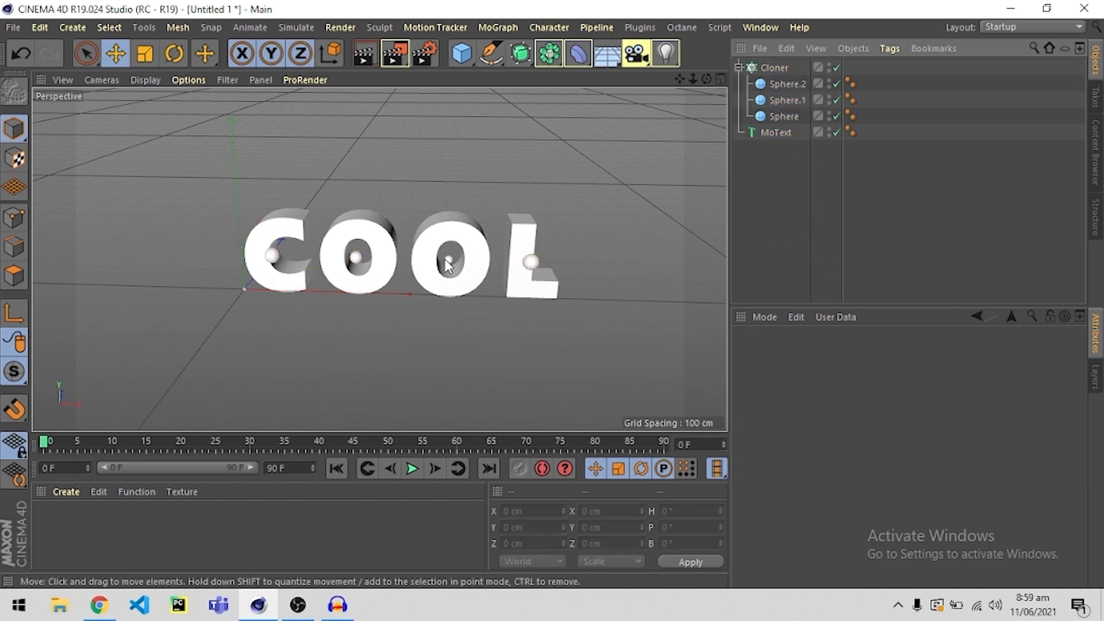
pyautogui.moveTo(443, 260)
pyautogui.keyDown('alt'); pyautogui.mouseDown()
pyautogui.moveTo(367, 309)
pyautogui.moveTo(441, 254)
pyautogui.mouseUp(); pyautogui.keyUp('alt')
pyautogui.keyDown('alt'); pyautogui.moveTo(442, 255); pyautogui.dragTo(451, 308, button='right'); pyautogui.keyUp('alt')
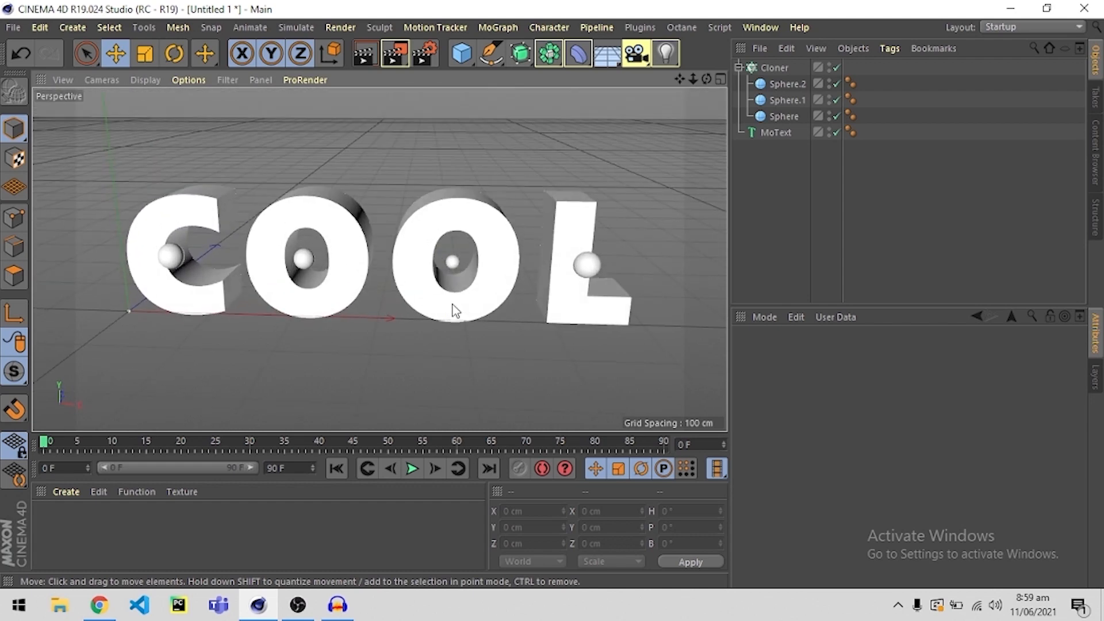
pyautogui.click(770, 131)
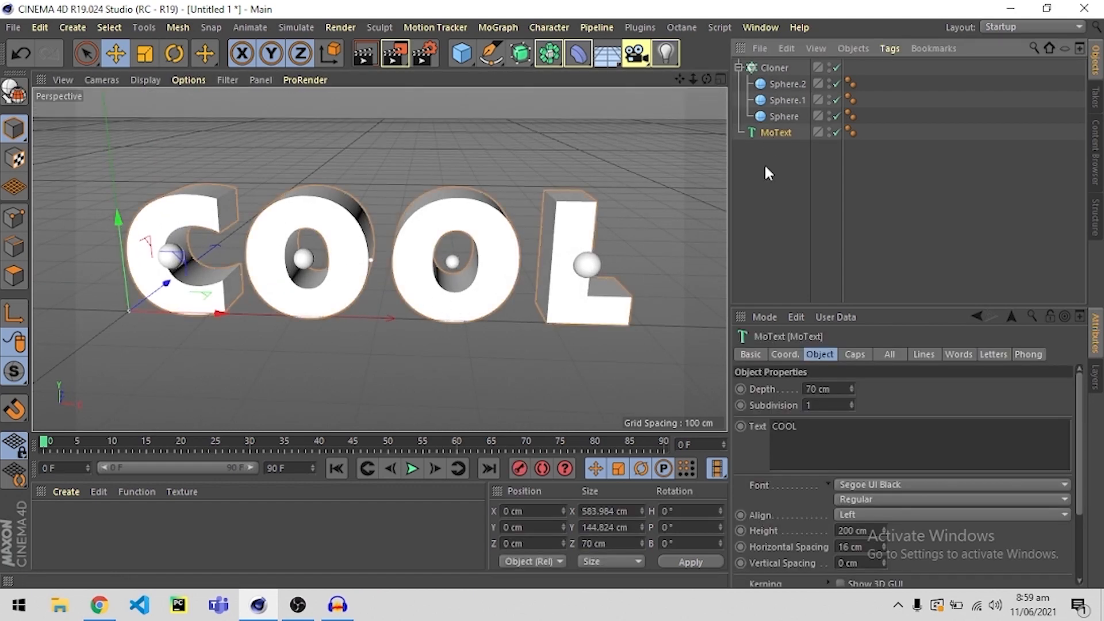
pyautogui.click(771, 167)
pyautogui.click(767, 134)
pyautogui.click(770, 66)
pyautogui.click(770, 132)
pyautogui.click(775, 169)
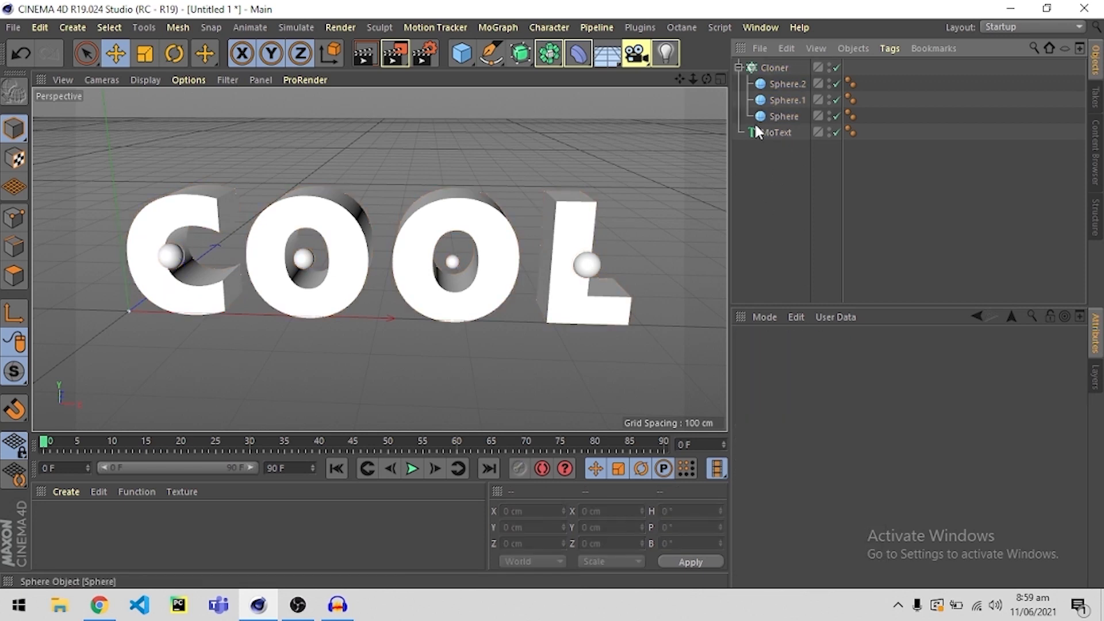
pyautogui.click(785, 132)
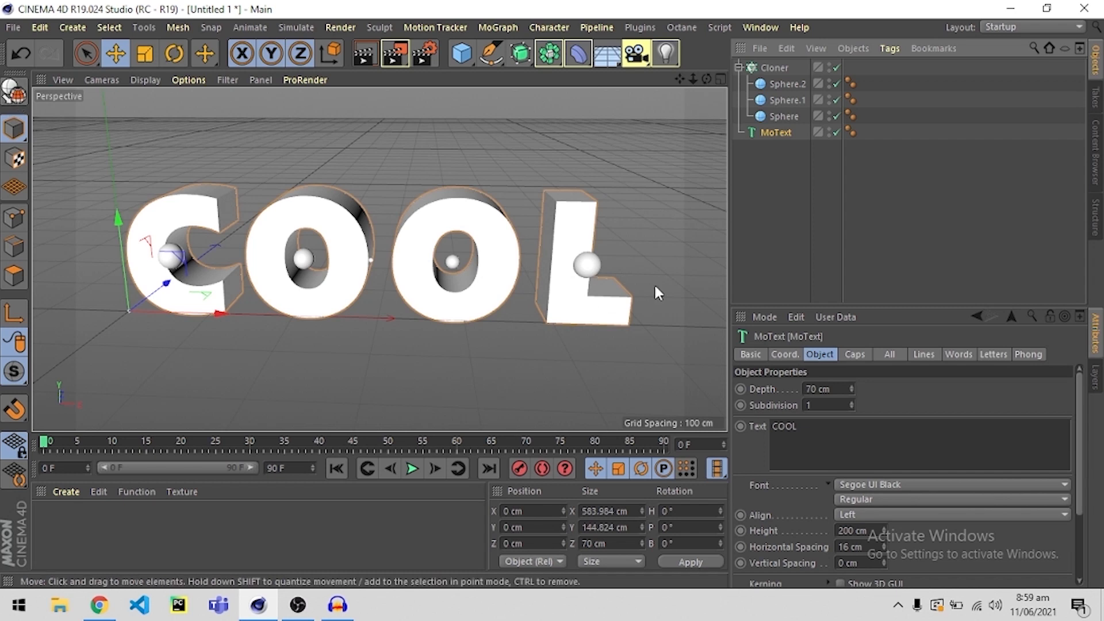
pyautogui.click(542, 178)
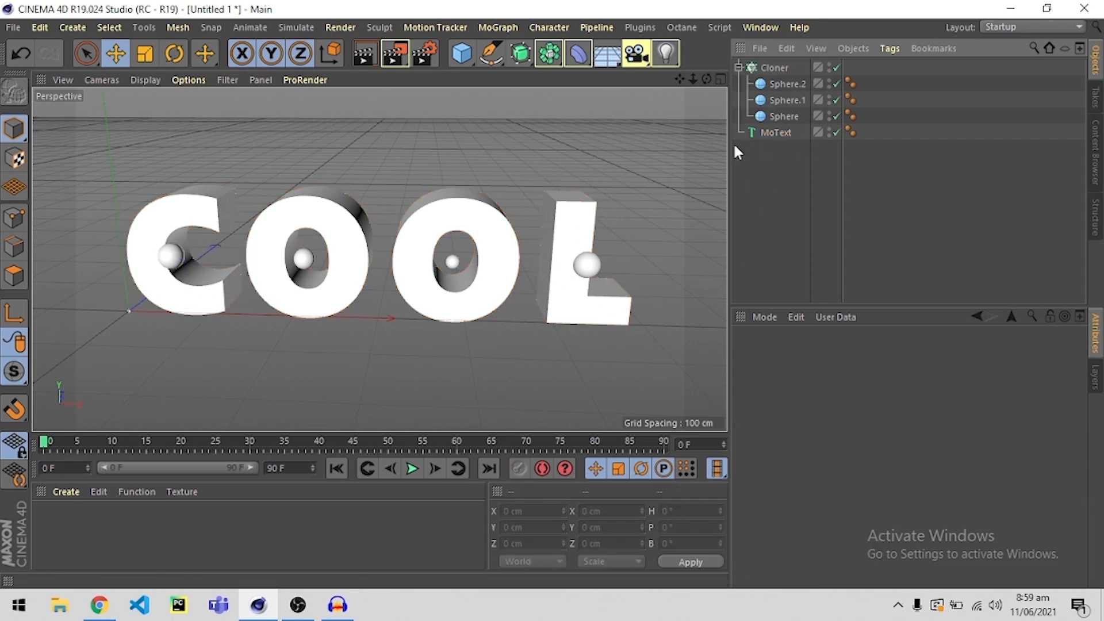
pyautogui.click(772, 136)
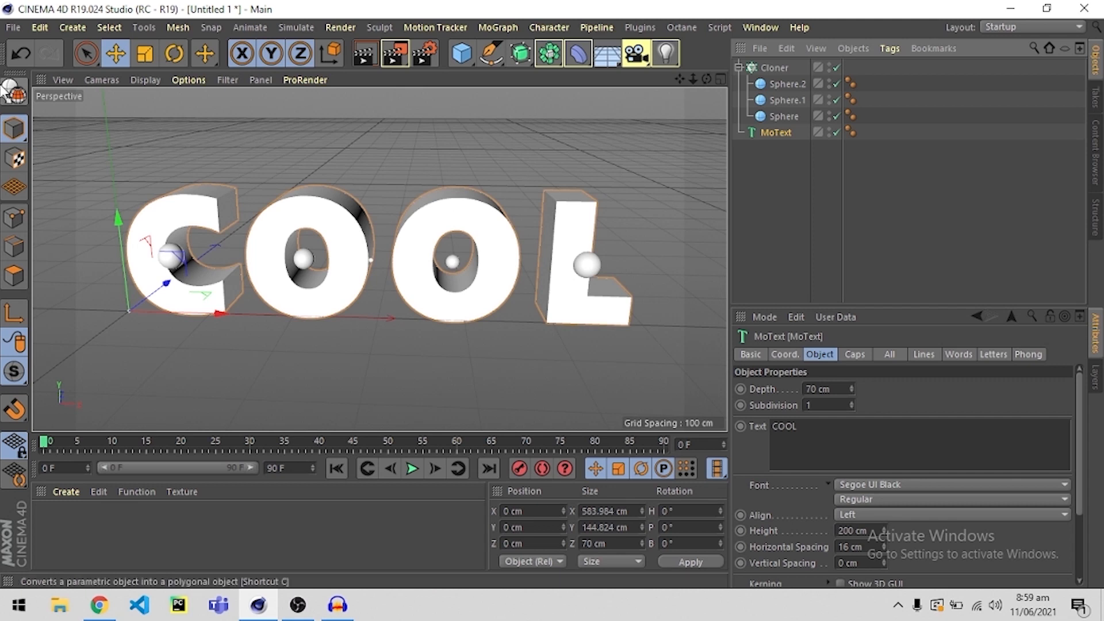
# Clear the MoText from the Cloner's Object setting.
pyautogui.click(774, 68)
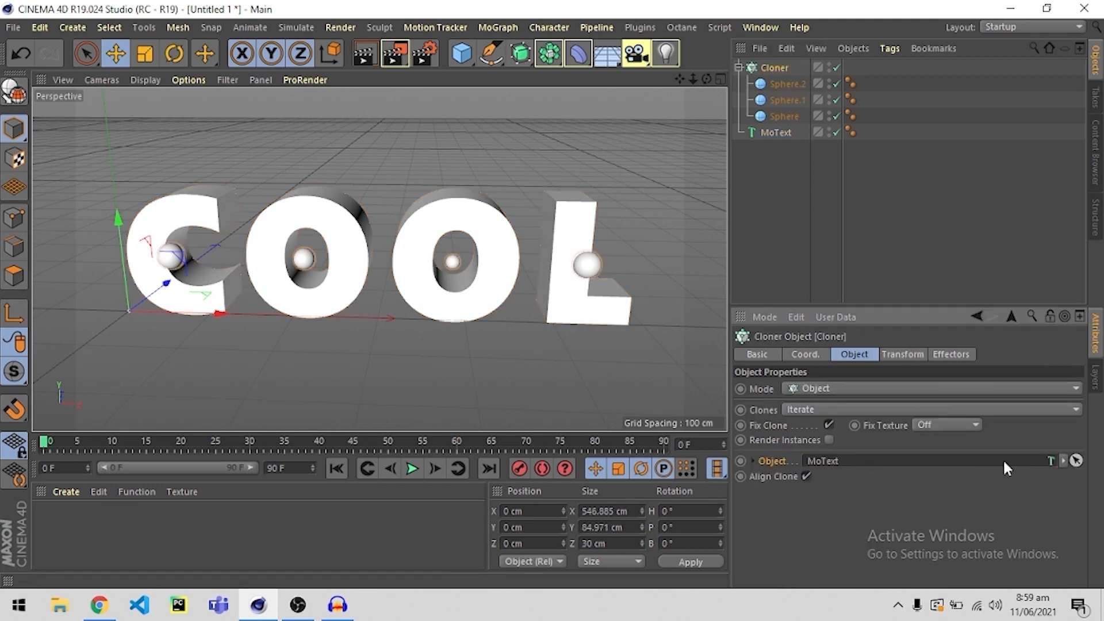
pyautogui.click(1066, 460)
pyautogui.click(1055, 472)
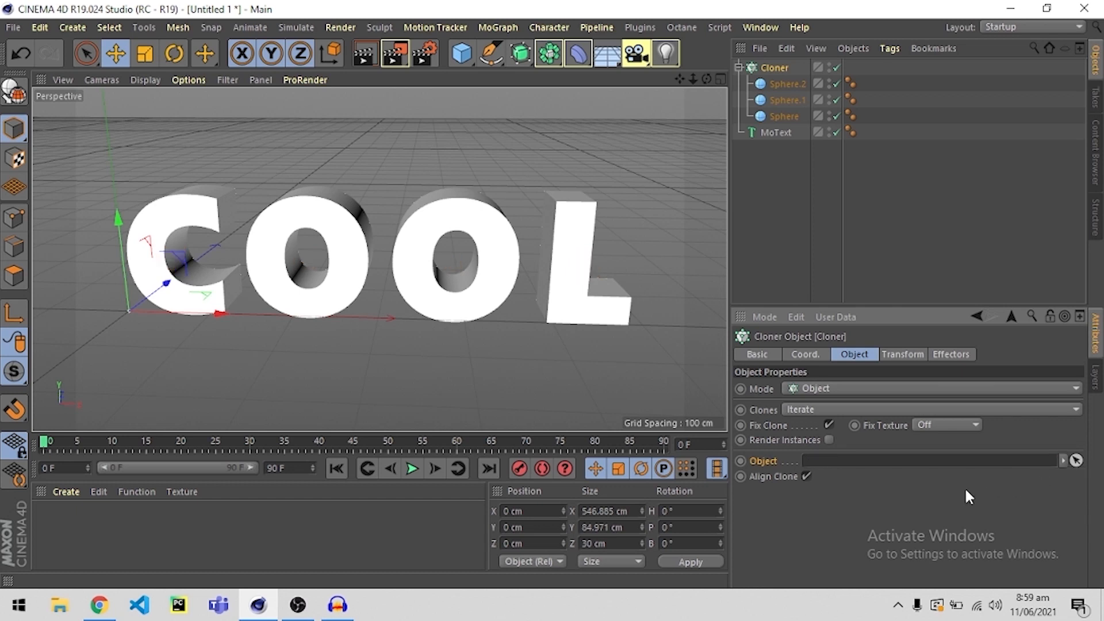
pyautogui.click(790, 207)
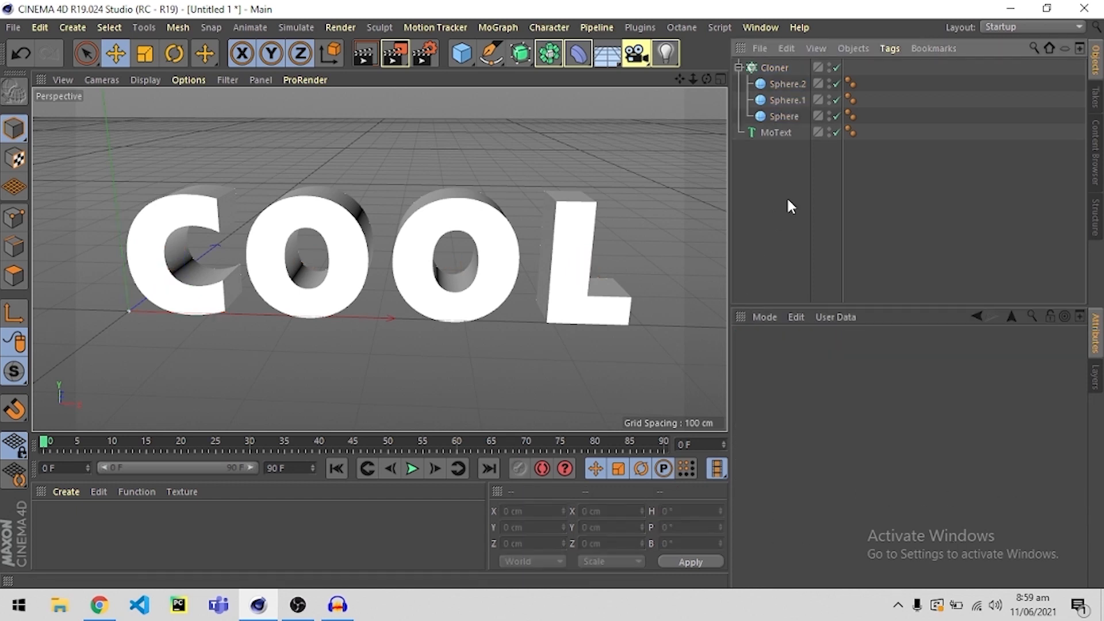
# Make the MoText object editable.
pyautogui.click(775, 68)
pyautogui.click(771, 132)
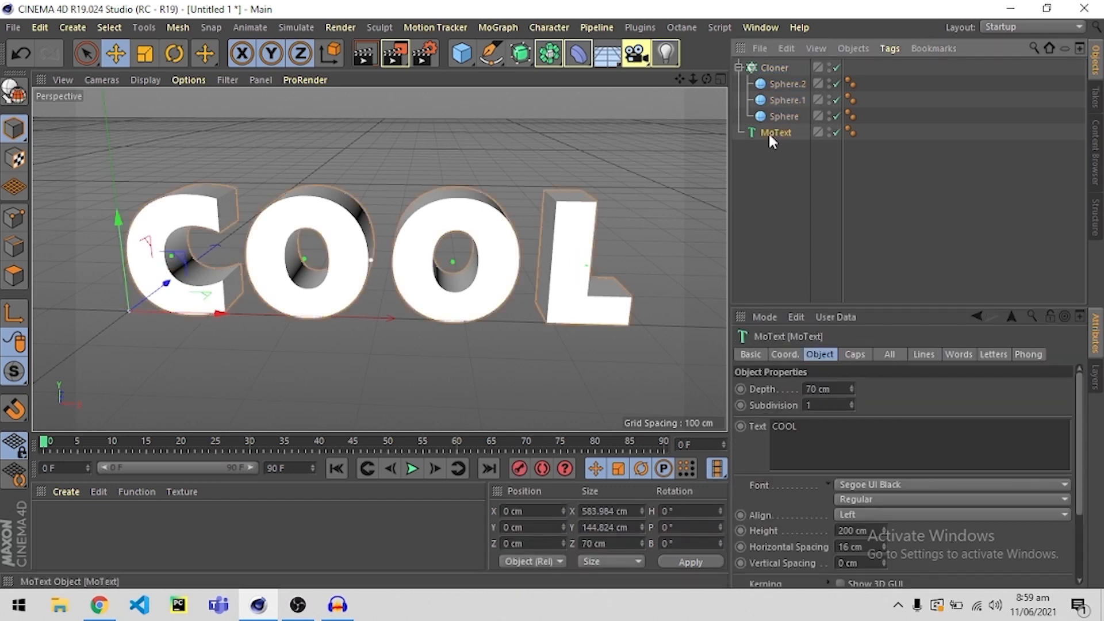
pyautogui.click(8, 92)
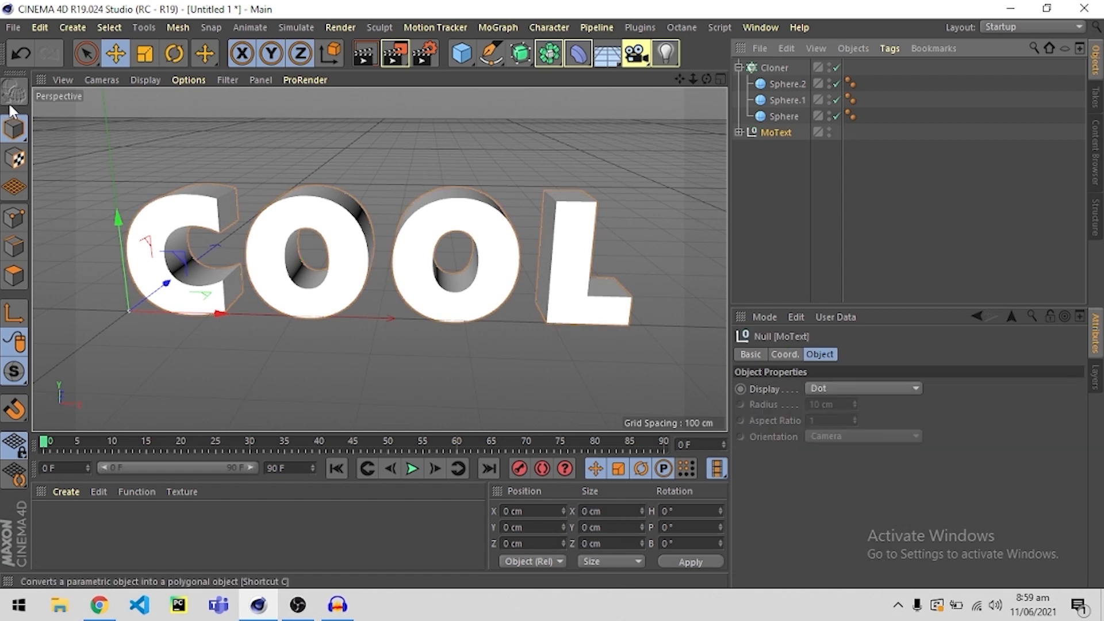
pyautogui.click(787, 210)
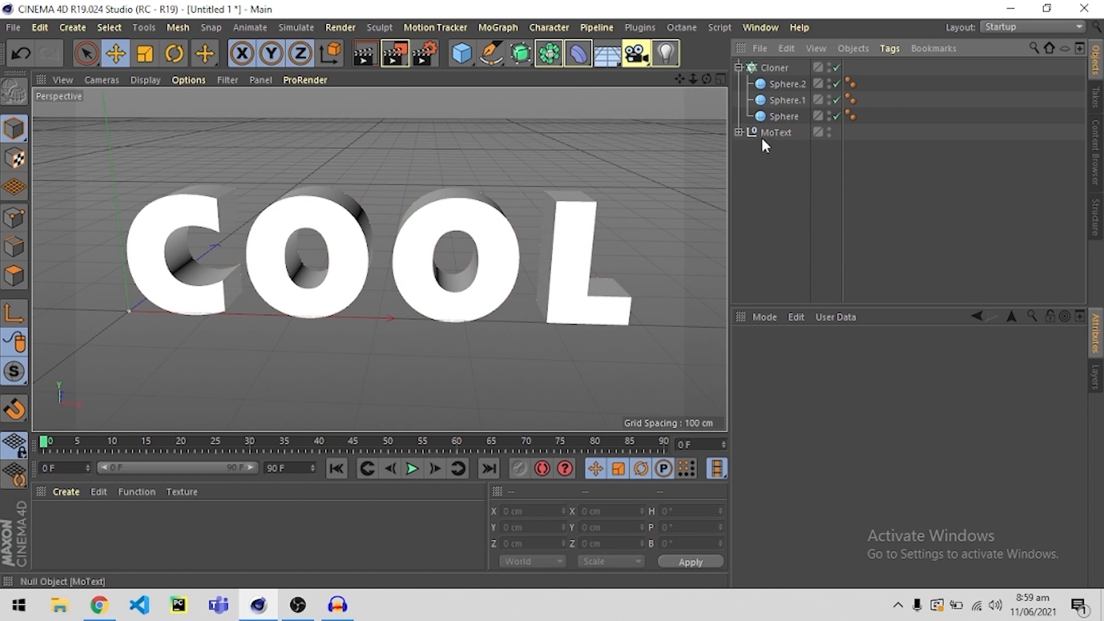
# Expand the MoText hierarchy down to its individual letter objects.
pyautogui.click(744, 131)
pyautogui.click(739, 132)
pyautogui.click(748, 148)
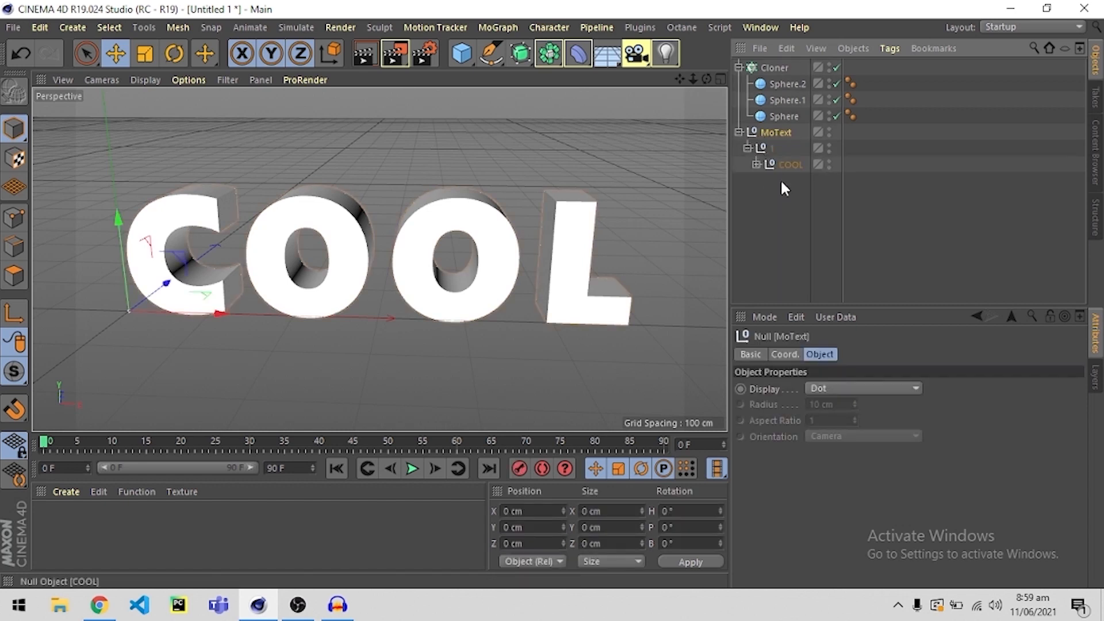
pyautogui.click(757, 164)
pyautogui.click(784, 250)
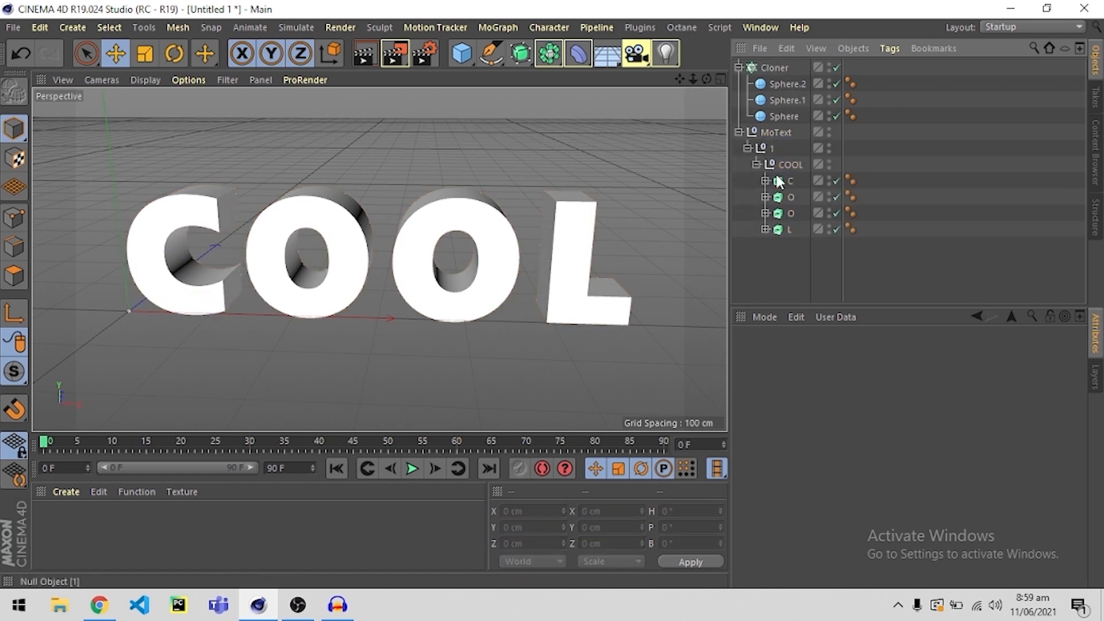
# Examine which extruded object in the COOL group belongs to each letter of the text.
pyautogui.click(785, 181)
pyautogui.click(788, 197)
pyautogui.click(792, 213)
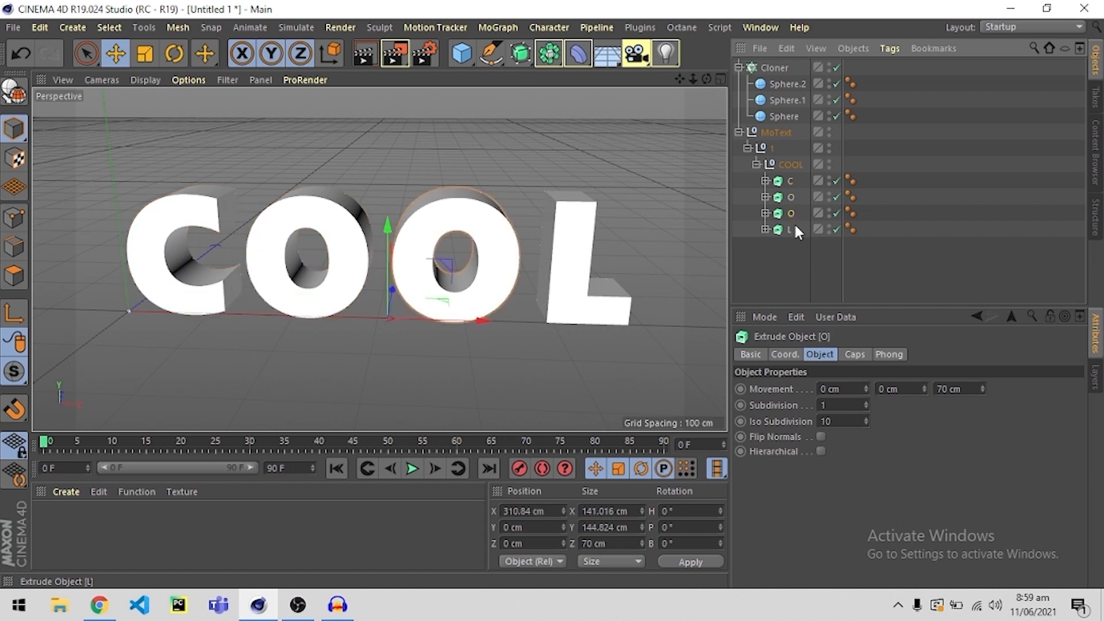
pyautogui.click(793, 229)
pyautogui.click(488, 239)
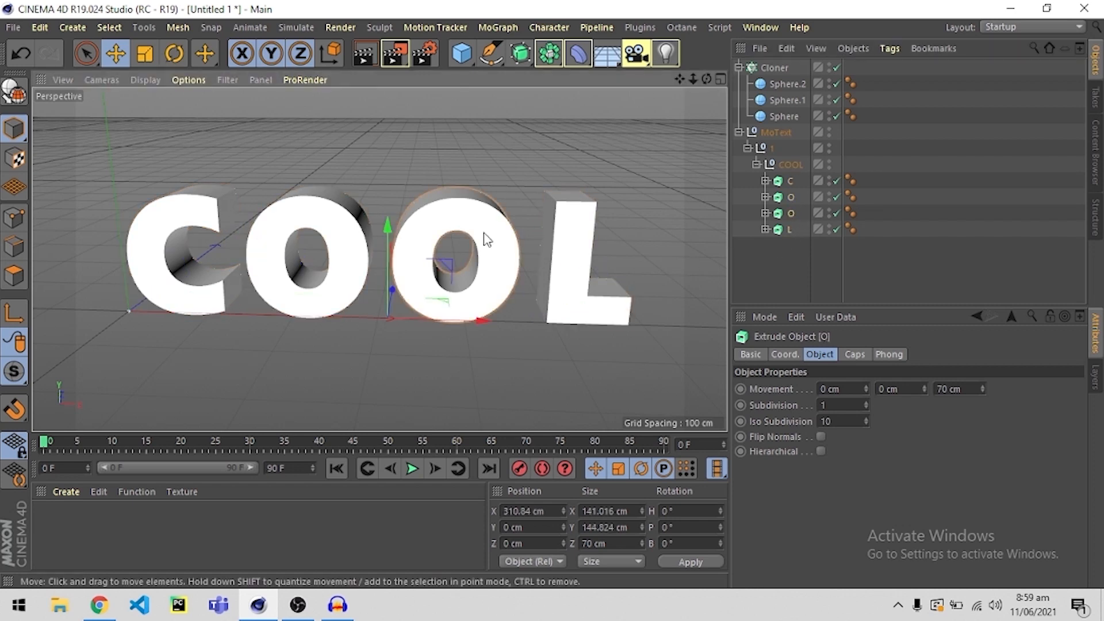
pyautogui.click(333, 250)
pyautogui.click(166, 238)
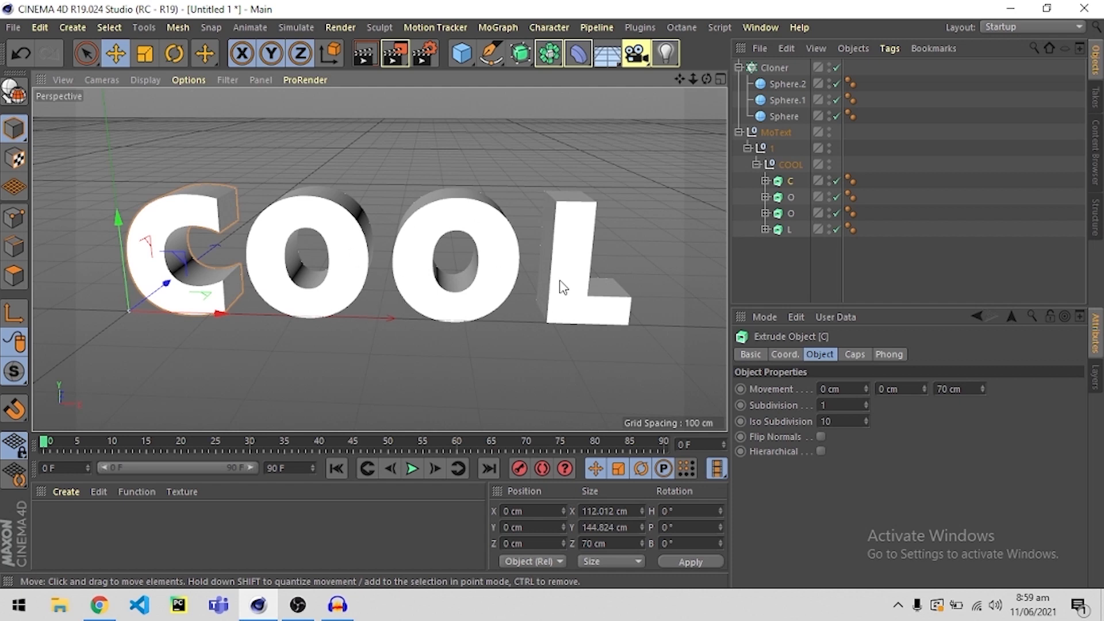
pyautogui.click(771, 265)
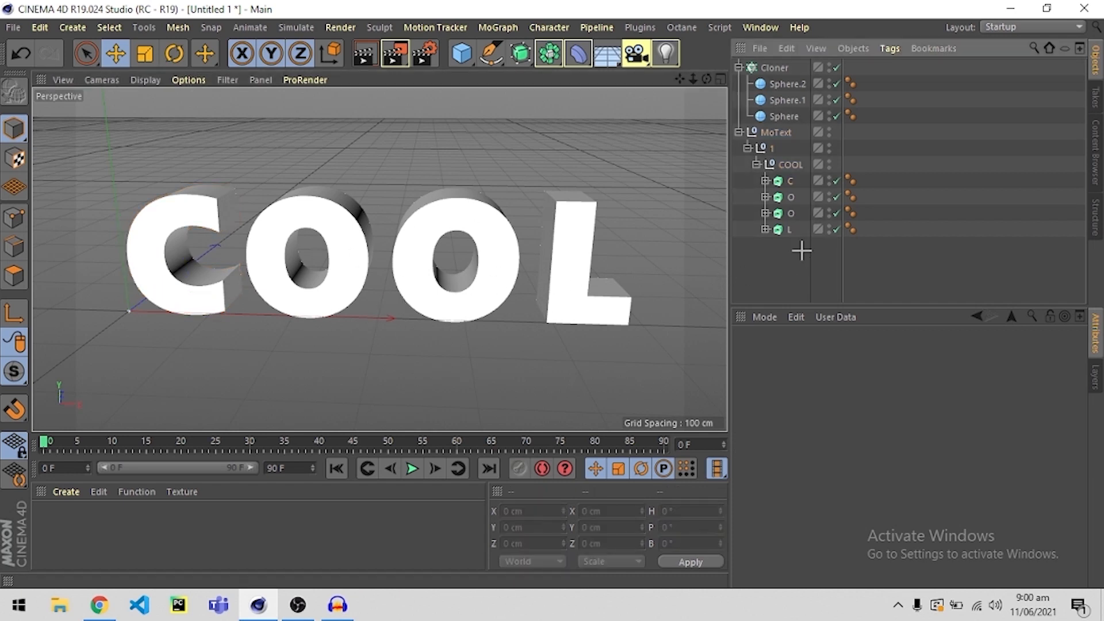
# Merge the MoText null and all its child objects into one polygon object with Connect Objects + Delete.
pyautogui.middleClick(760, 132)
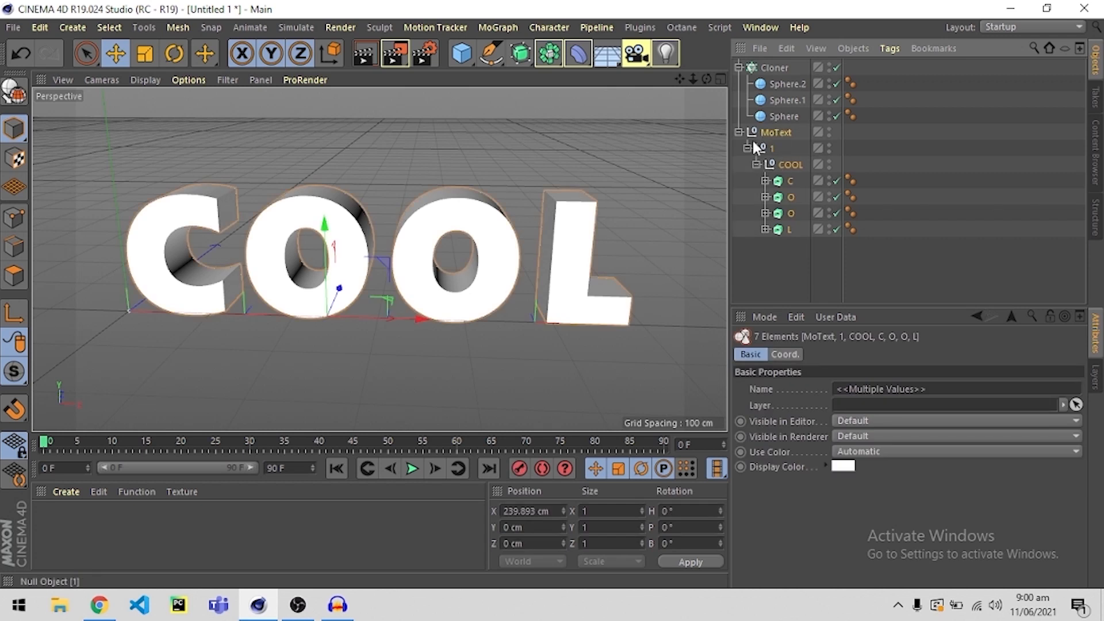
pyautogui.rightClick(774, 141)
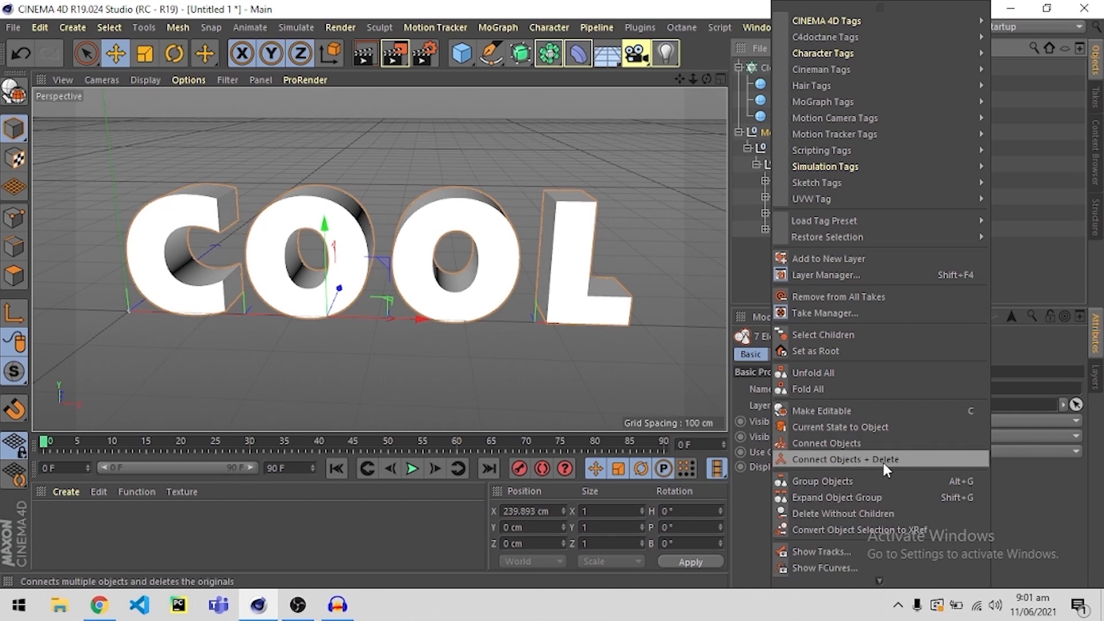
pyautogui.click(740, 256)
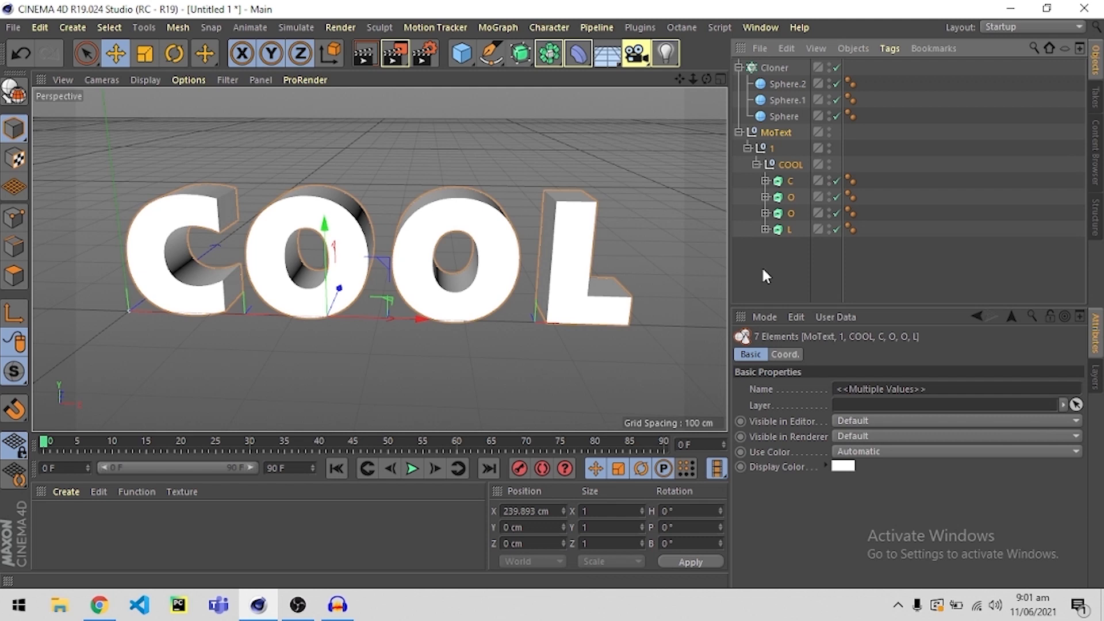
pyautogui.rightClick(777, 133)
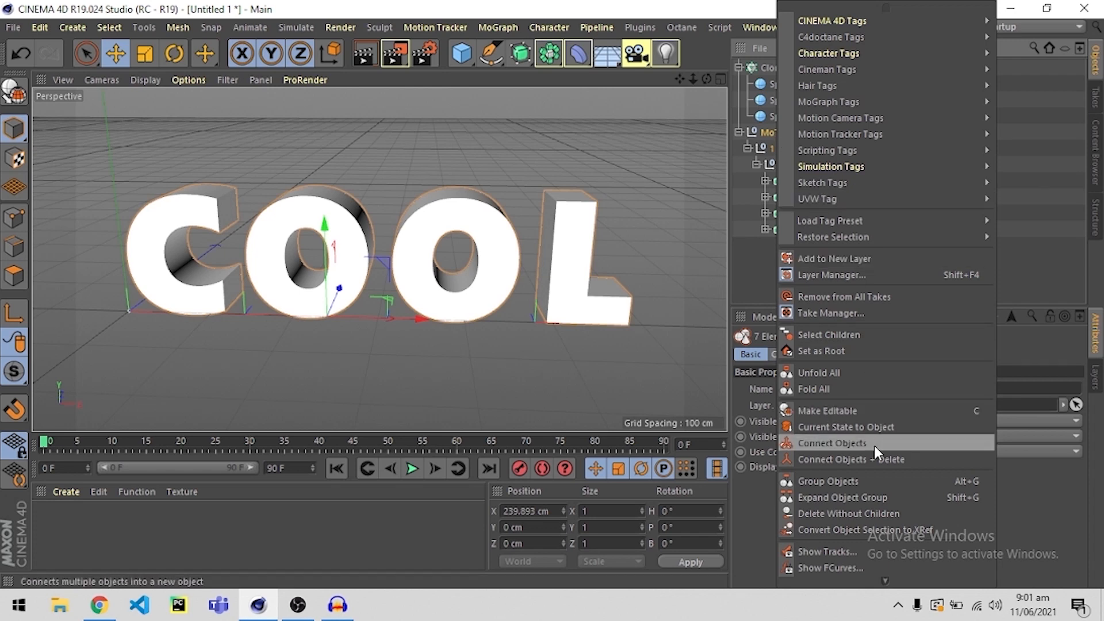
pyautogui.click(852, 459)
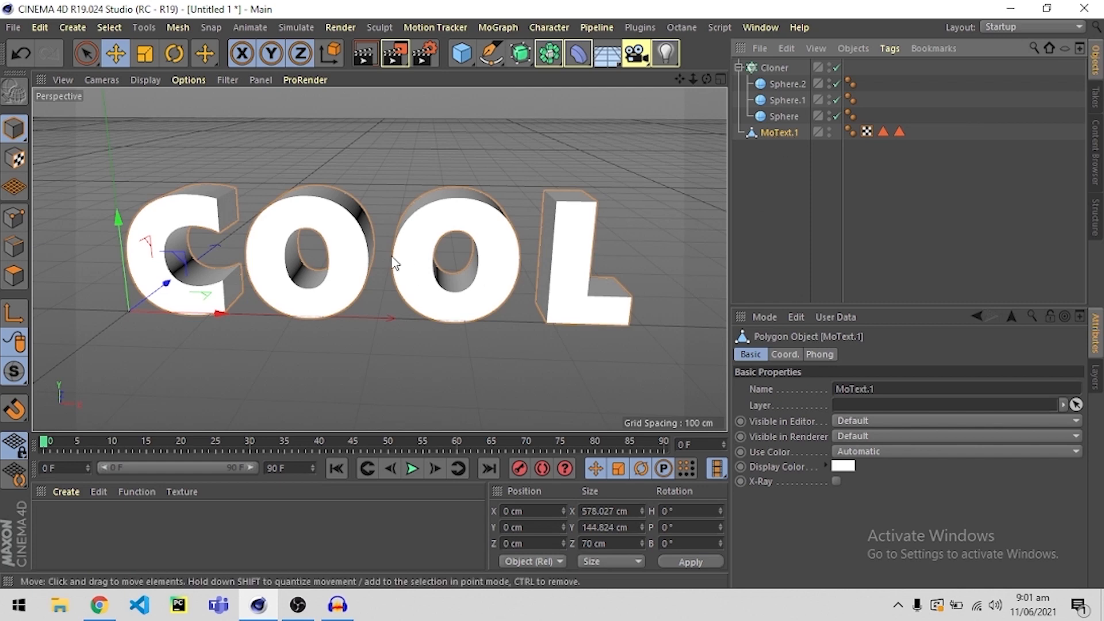
# Shift the merged COOL text mesh along the X axis to about -30 cm, keeping Y and Z at 0.
pyautogui.moveTo(223, 316); pyautogui.dragTo(265, 301)
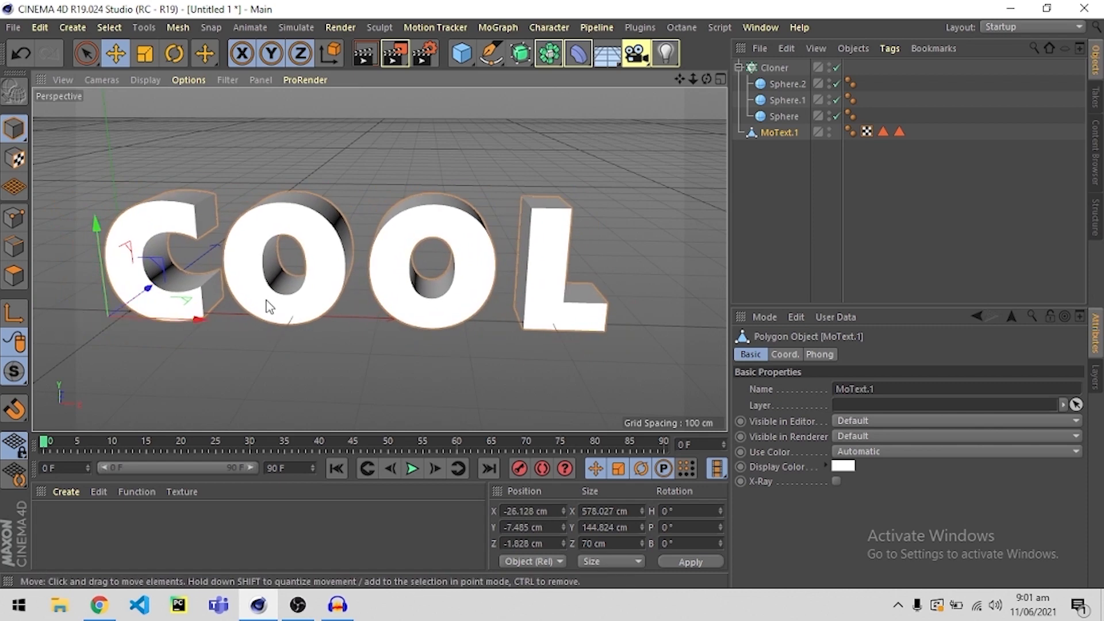
pyautogui.hotkey('ctrl', 'z')
pyautogui.hotkey('ctrl', 'z')
pyautogui.click(380, 355)
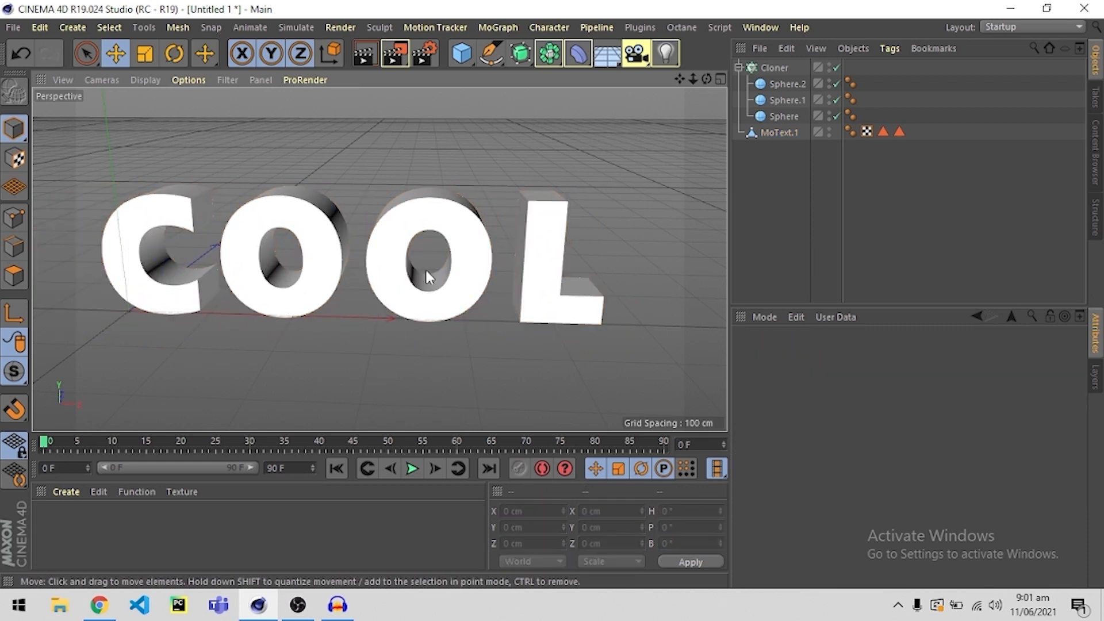
pyautogui.keyDown('alt'); pyautogui.moveTo(426, 268); pyautogui.dragTo(436, 270); pyautogui.keyUp('alt')
pyautogui.click(776, 134)
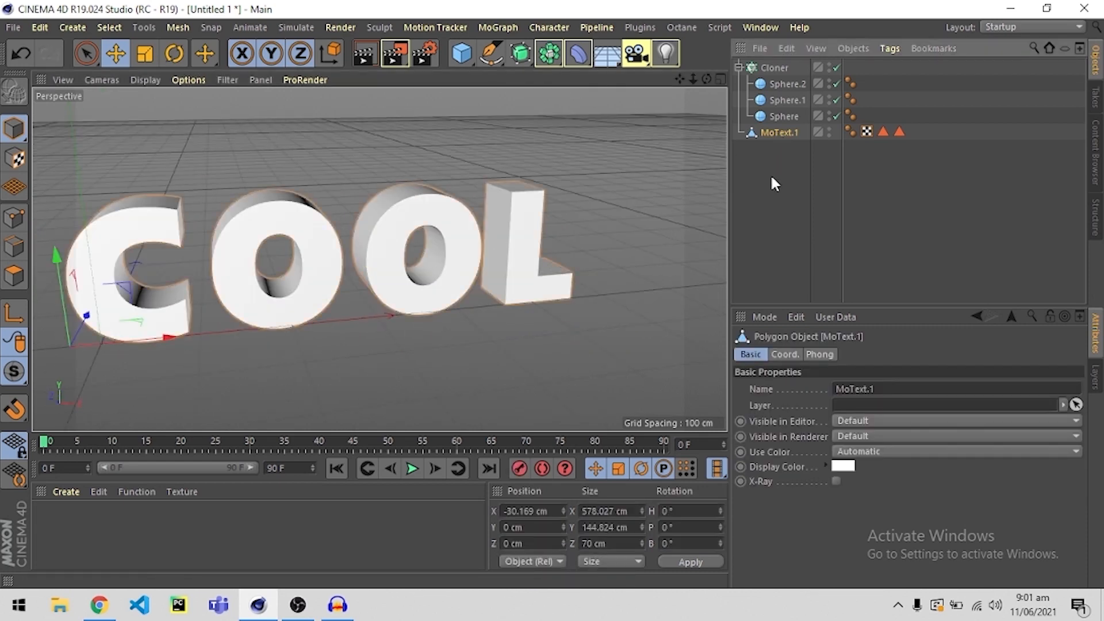
# Assign the MoText.1 mesh as the object onto which the Cloner distributes its spheres.
pyautogui.click(771, 174)
pyautogui.click(776, 133)
pyautogui.click(771, 67)
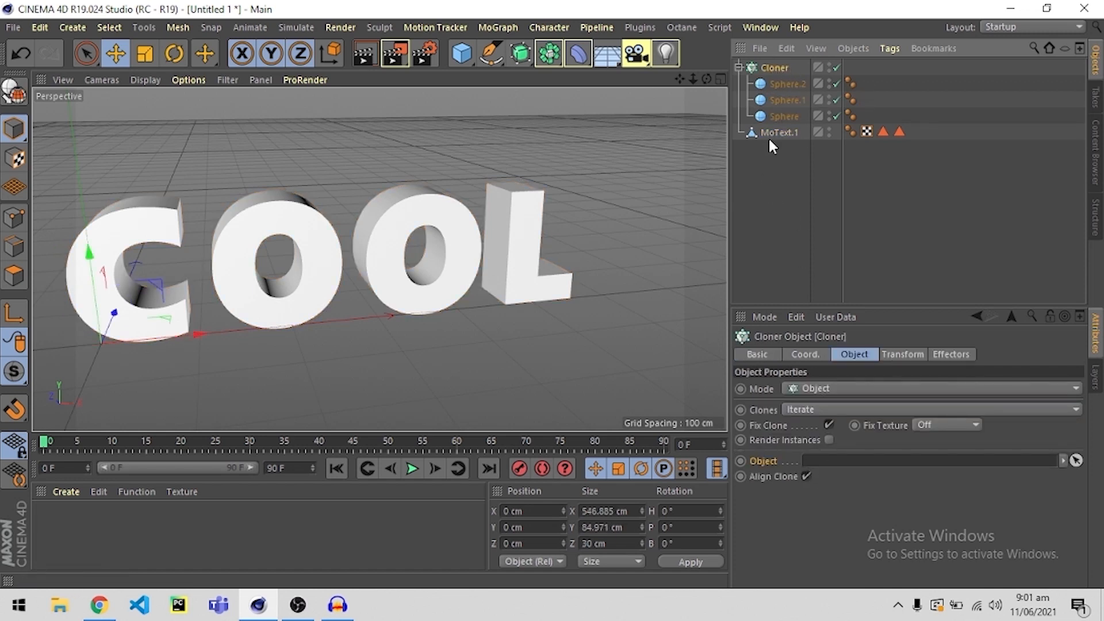
pyautogui.moveTo(770, 139); pyautogui.dragTo(823, 467)
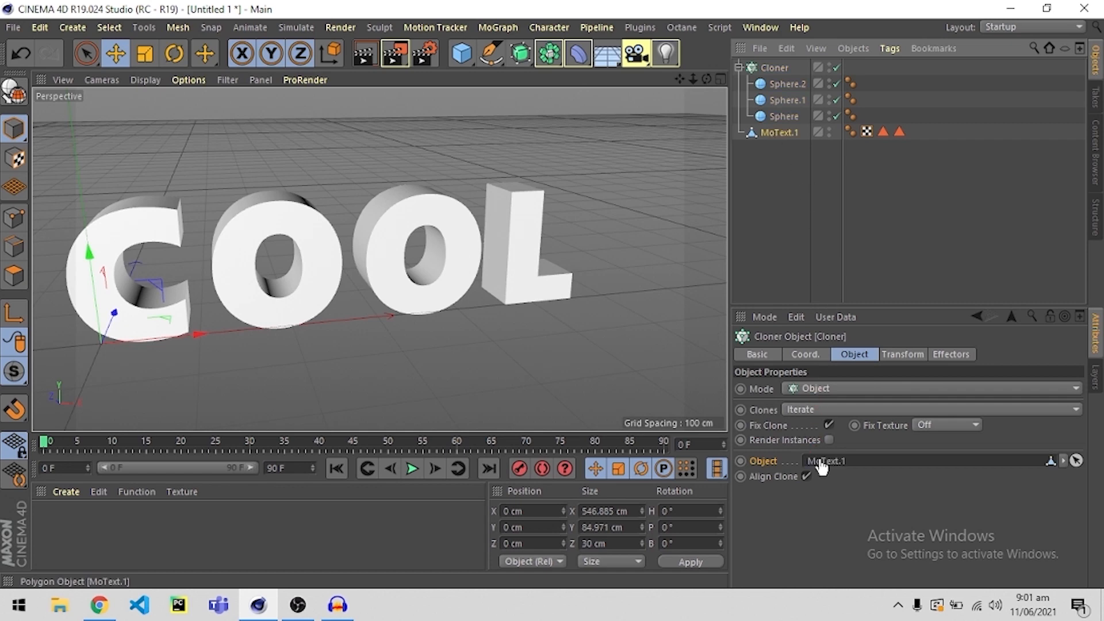
pyautogui.click(761, 233)
pyautogui.keyDown('alt'); pyautogui.moveTo(407, 281); pyautogui.dragTo(401, 233); pyautogui.keyUp('alt')
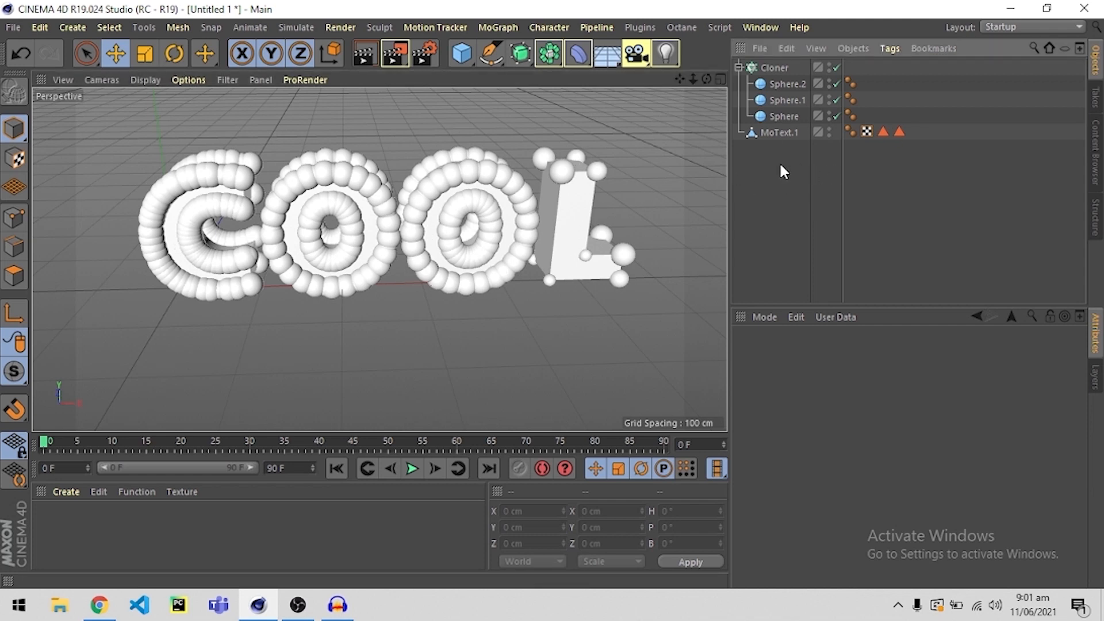
# Hide the MoText.1 mesh in both the editor and the renderer.
pyautogui.click(774, 132)
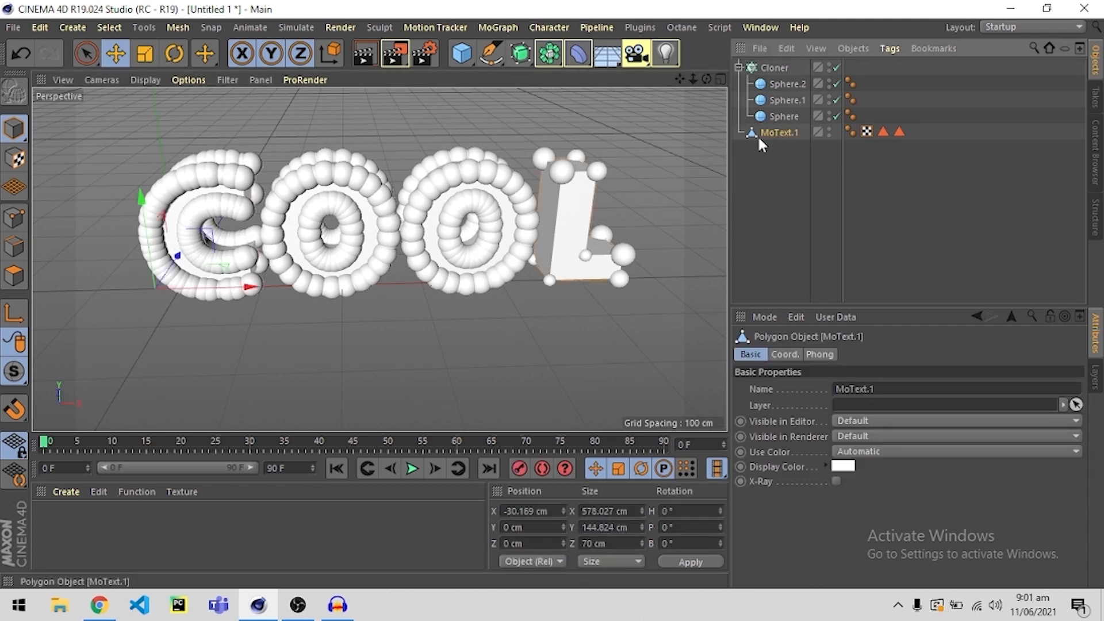
pyautogui.doubleClick(830, 129)
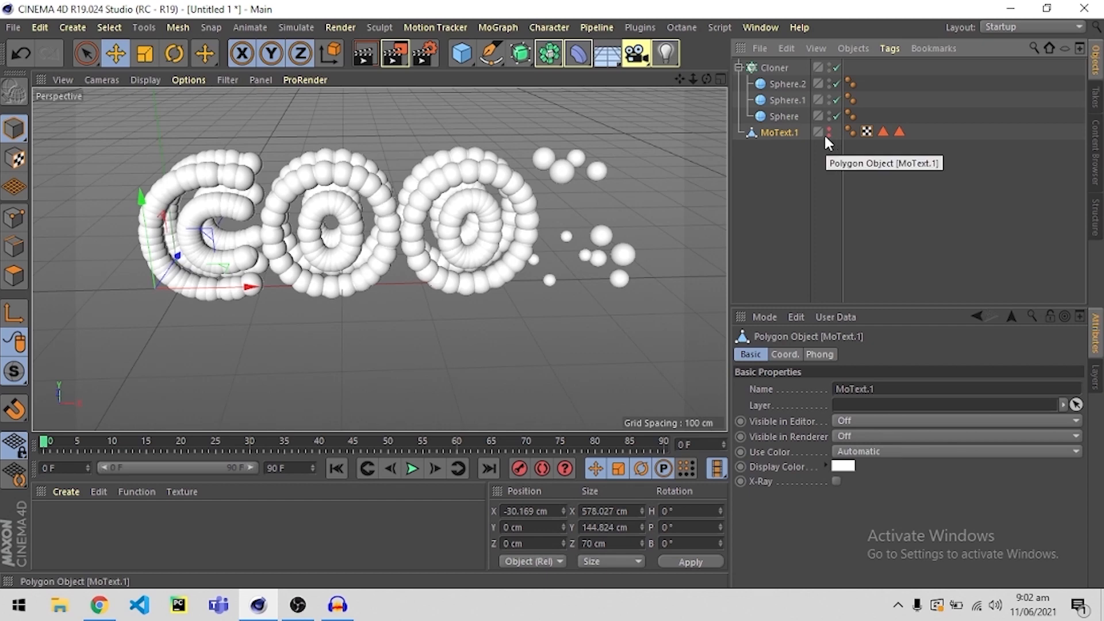
pyautogui.keyDown('alt'); pyautogui.moveTo(283, 222); pyautogui.dragTo(306, 231); pyautogui.keyUp('alt')
pyautogui.keyDown('alt'); pyautogui.moveTo(313, 230); pyautogui.dragTo(436, 267, button='middle'); pyautogui.keyUp('alt')
pyautogui.scroll(8, 316, 238)
pyautogui.keyDown('alt'); pyautogui.moveTo(340, 267); pyautogui.dragTo(315, 242); pyautogui.keyUp('alt')
pyautogui.scroll(-10, 414, 236)
pyautogui.scroll(1, 319, 242)
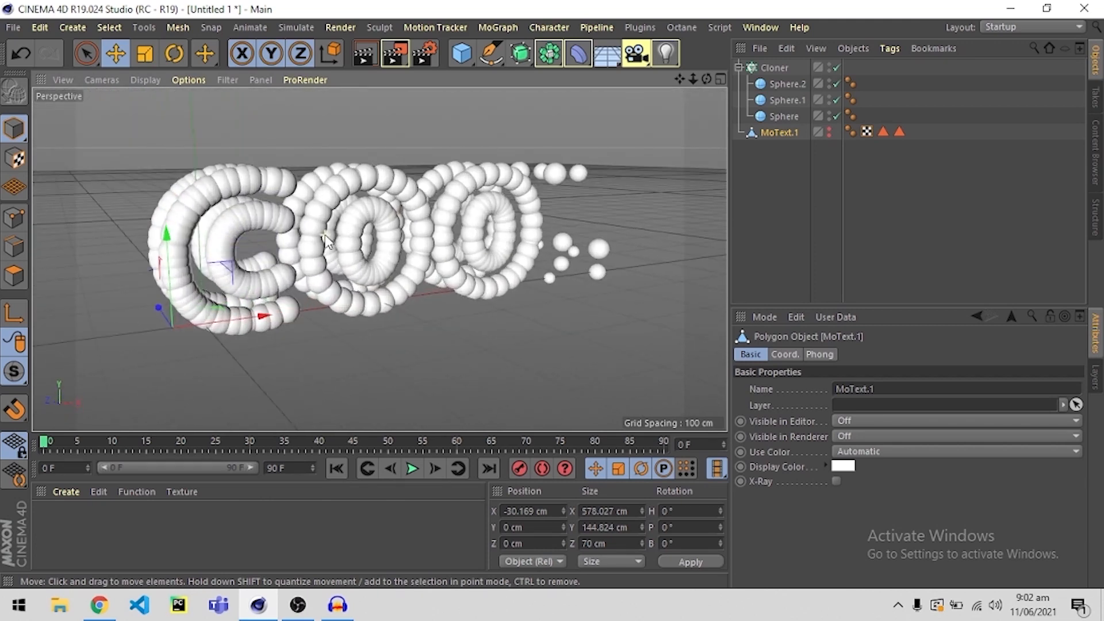
pyautogui.scroll(1, 336, 242)
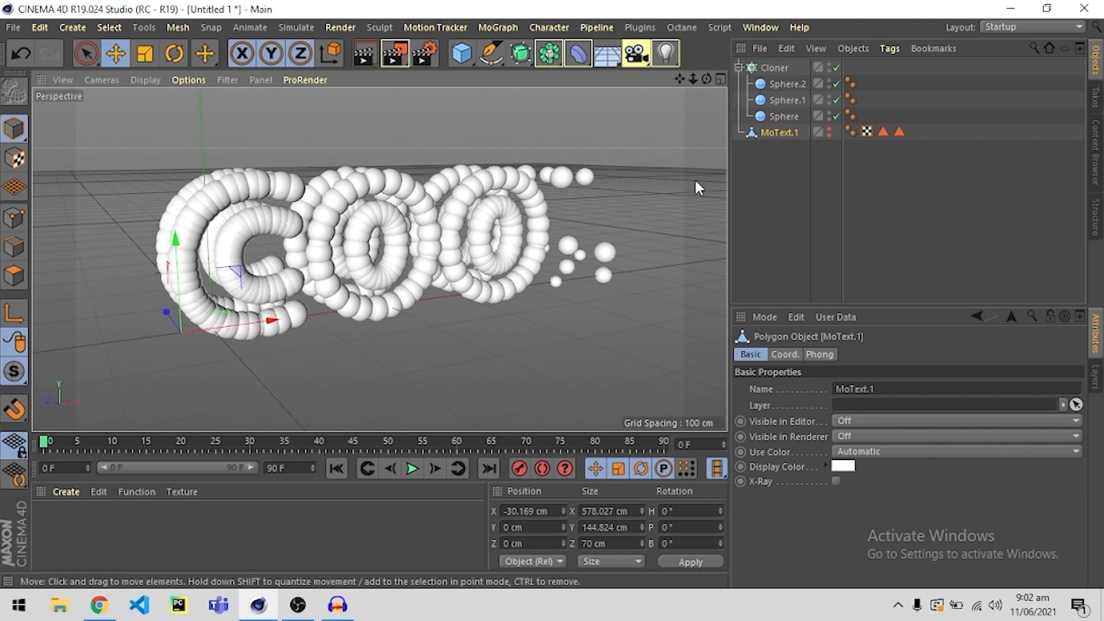
# Set the Cloner's distribution to Surface and its clone count to 500.
pyautogui.click(770, 68)
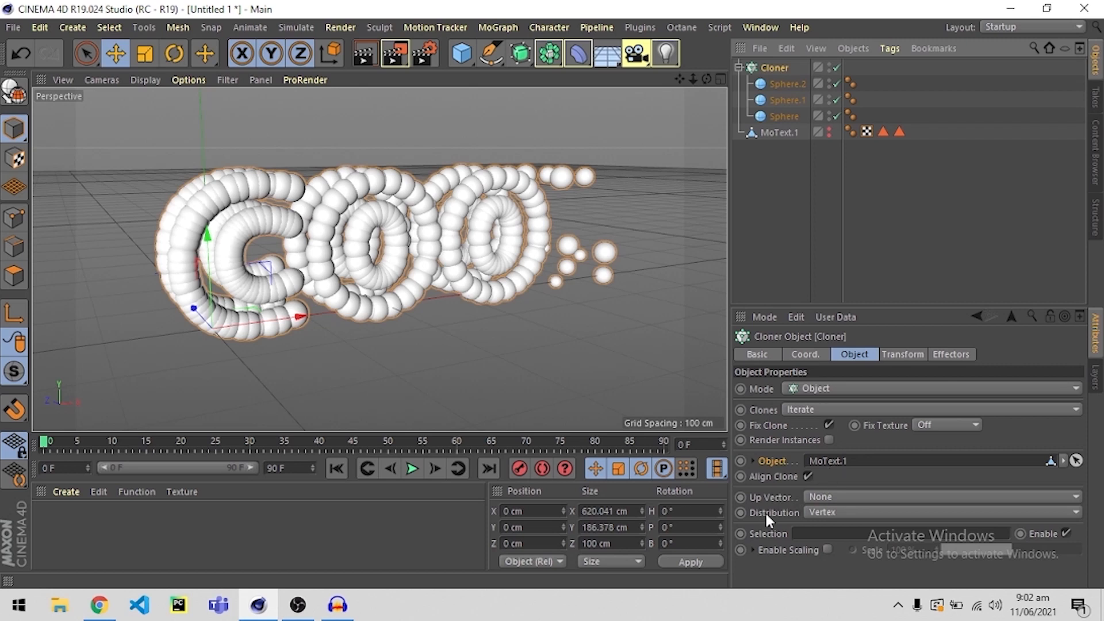
pyautogui.click(823, 511)
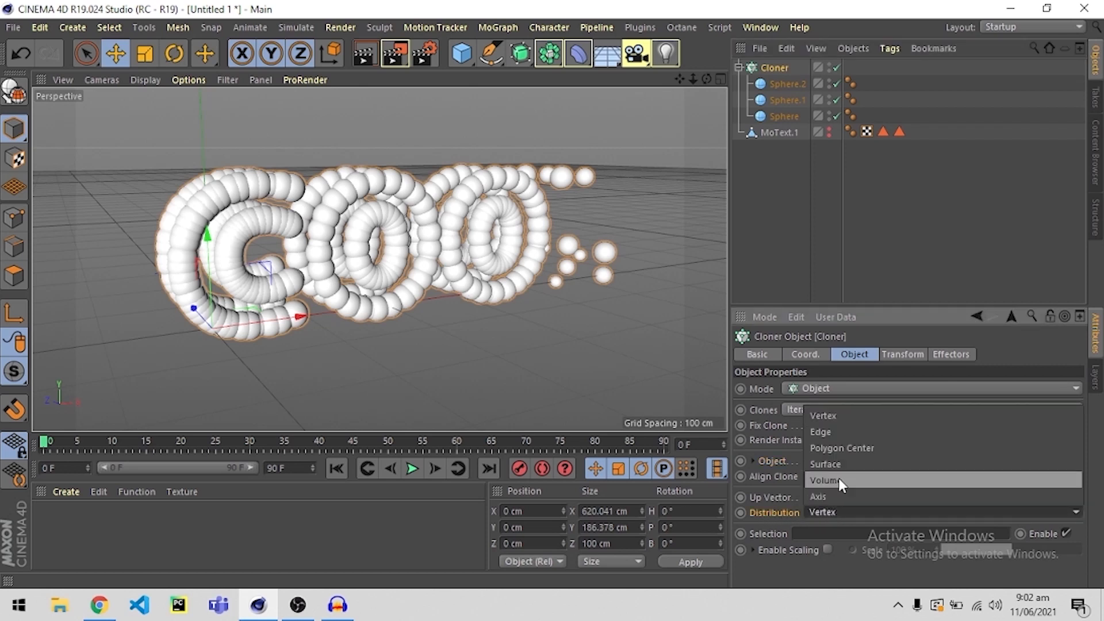
pyautogui.click(826, 462)
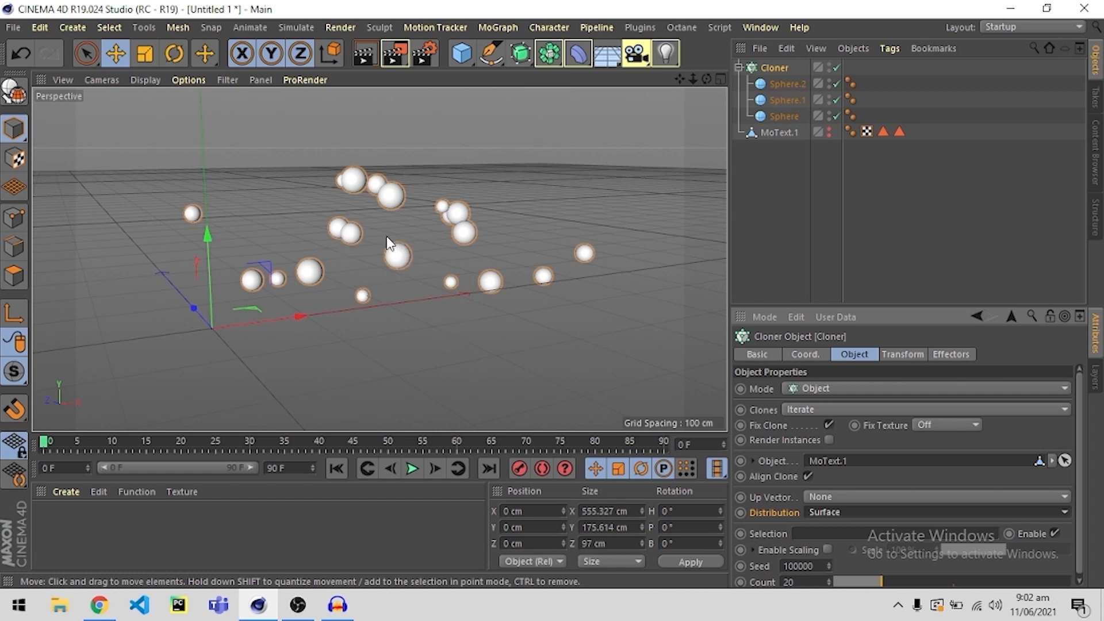
pyautogui.scroll(-1, 767, 556)
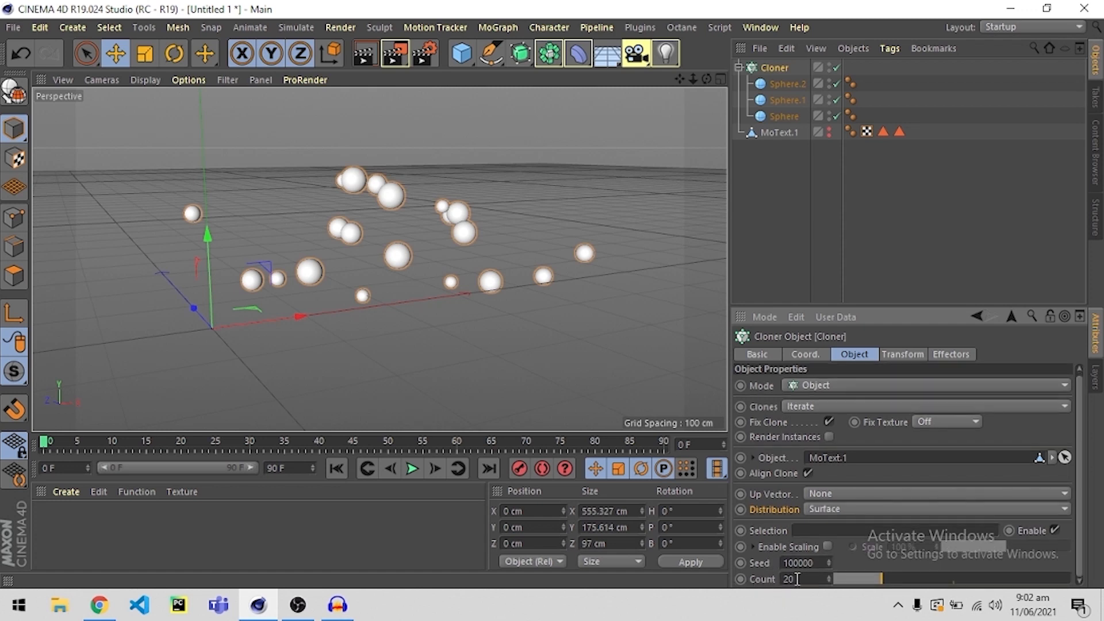
pyautogui.doubleClick(789, 580)
pyautogui.press('Return')
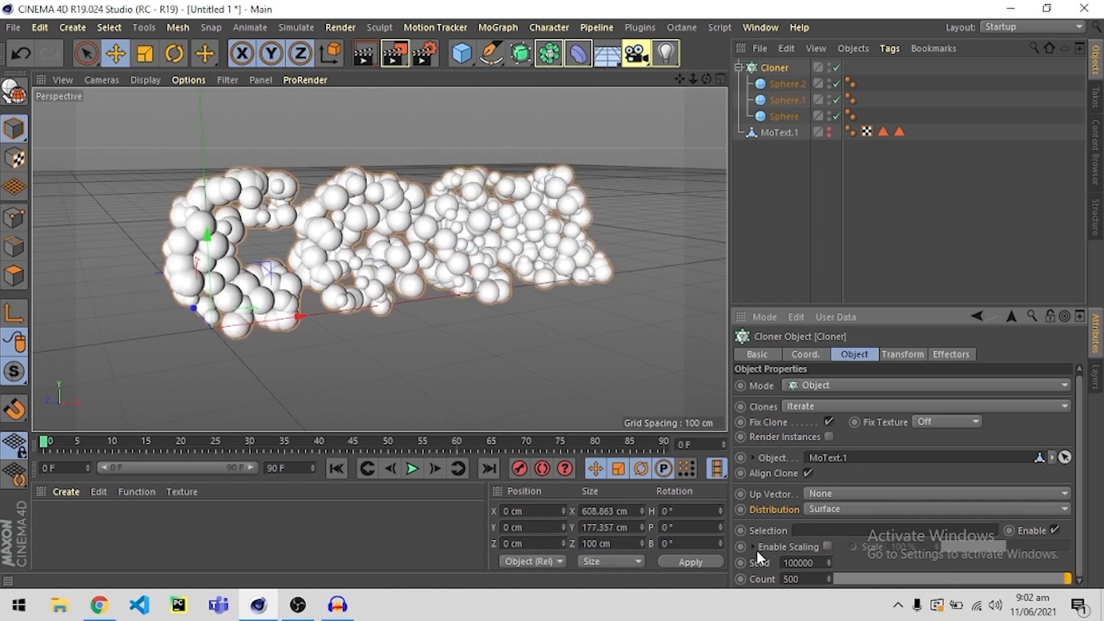
# Raise the Cloner's clone count to 1000.
pyautogui.click(802, 222)
pyautogui.moveTo(514, 275)
pyautogui.keyDown('alt'); pyautogui.mouseDown()
pyautogui.moveTo(423, 277)
pyautogui.moveTo(446, 279)
pyautogui.moveTo(414, 256)
pyautogui.moveTo(512, 227)
pyautogui.moveTo(322, 270)
pyautogui.moveTo(370, 266)
pyautogui.moveTo(345, 270)
pyautogui.moveTo(414, 281)
pyautogui.mouseUp(); pyautogui.keyUp('alt')
pyautogui.scroll(5, 459, 253)
pyautogui.click(778, 69)
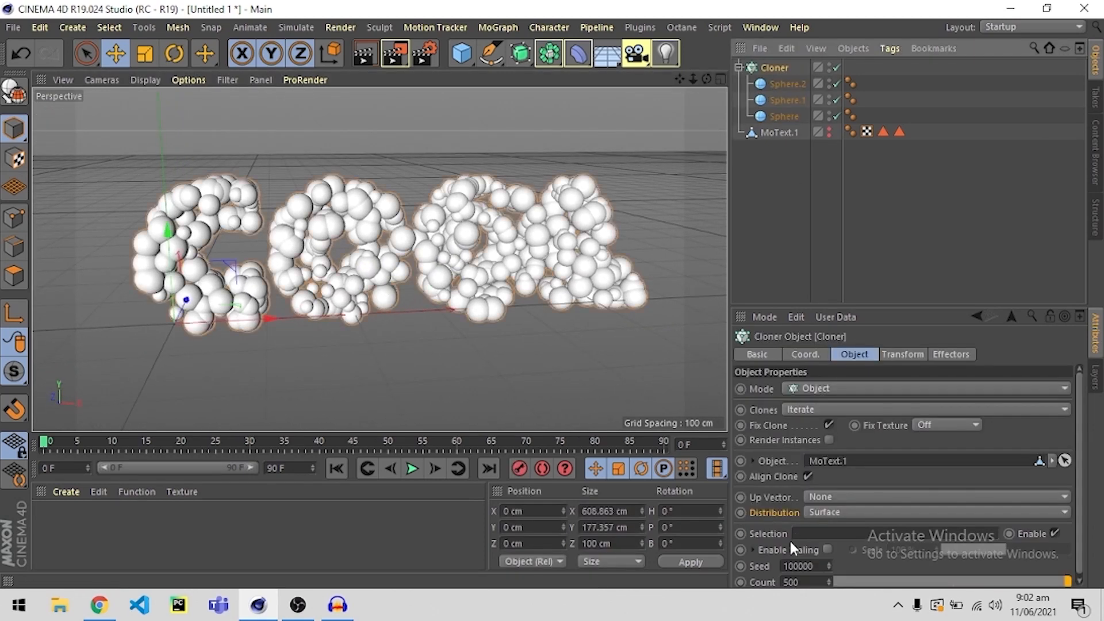
pyautogui.doubleClick(792, 578)
pyautogui.write('1000')
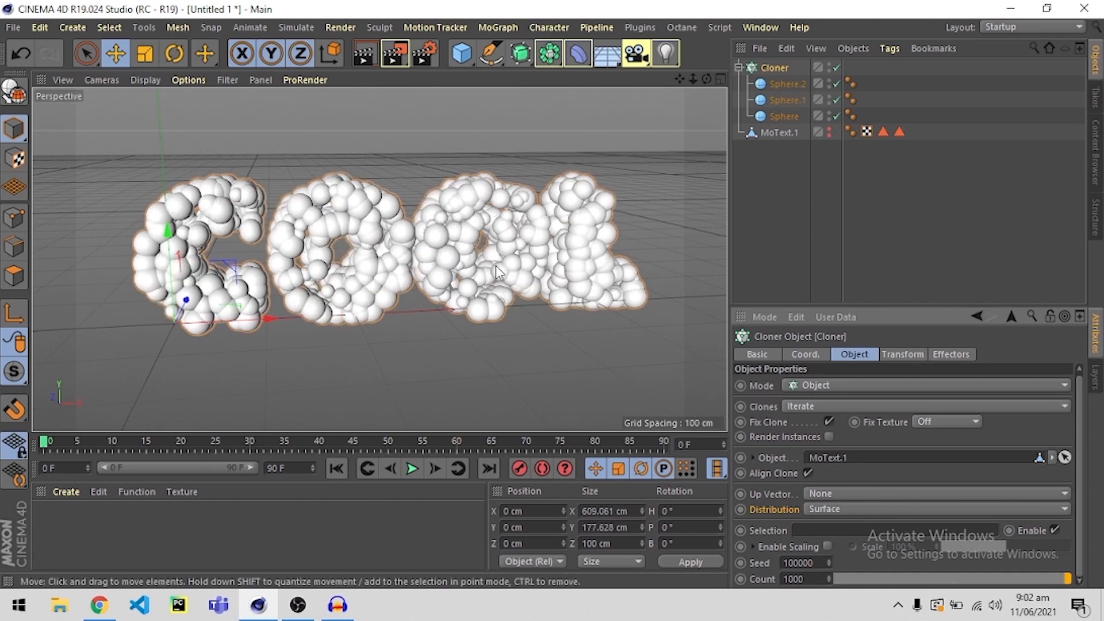
pyautogui.keyDown('alt'); pyautogui.moveTo(397, 262); pyautogui.dragTo(423, 257); pyautogui.keyUp('alt')
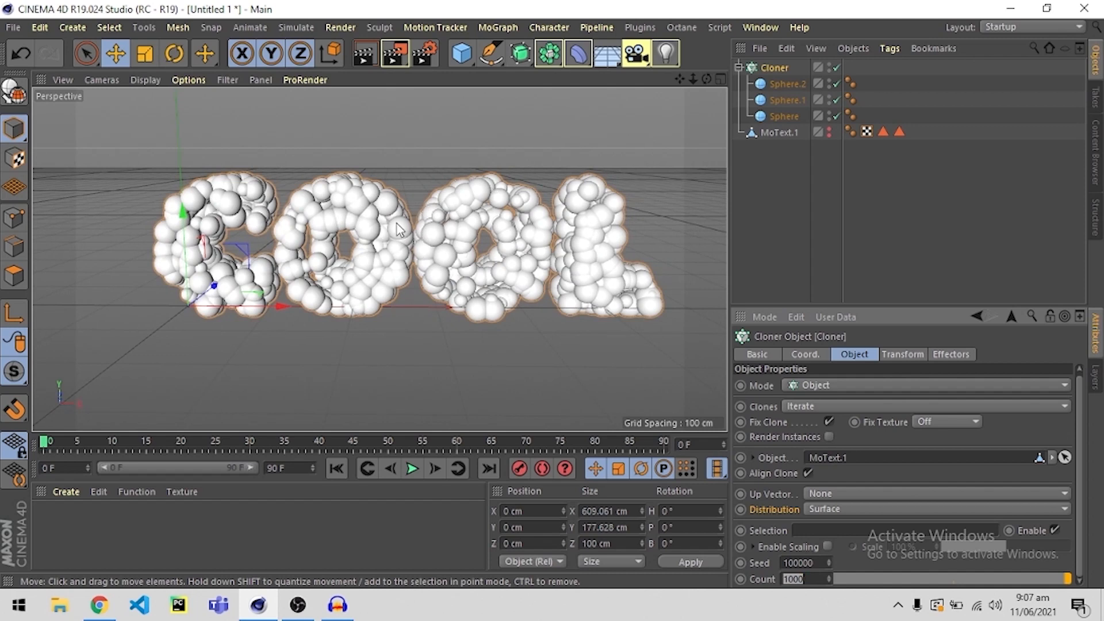
# Set the radius of the object named Sphere to 5 cm.
pyautogui.click(800, 183)
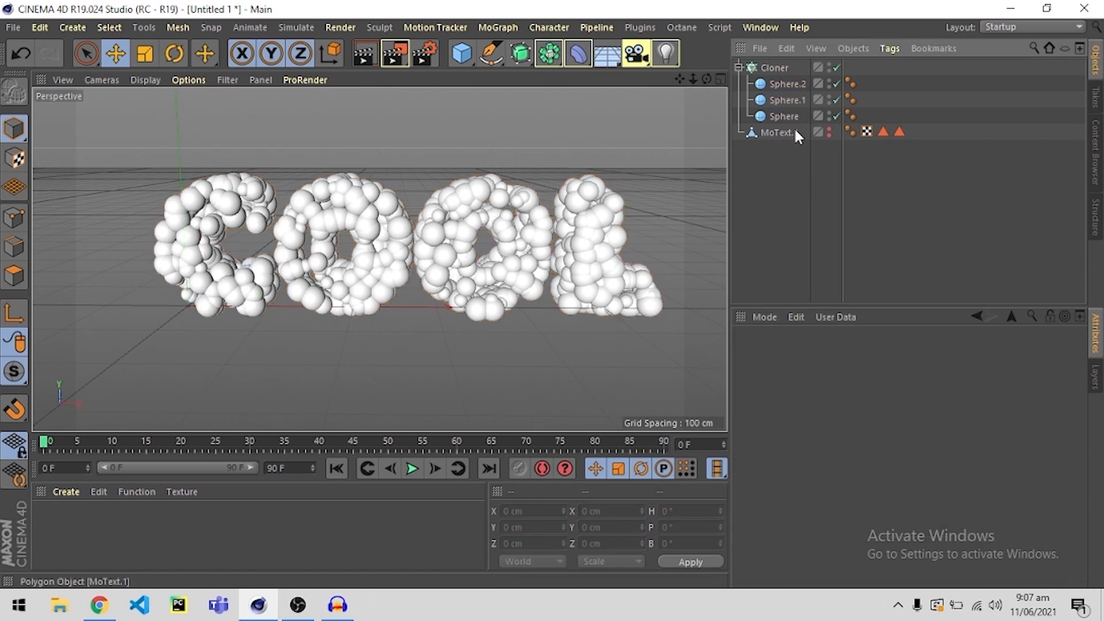
pyautogui.click(784, 115)
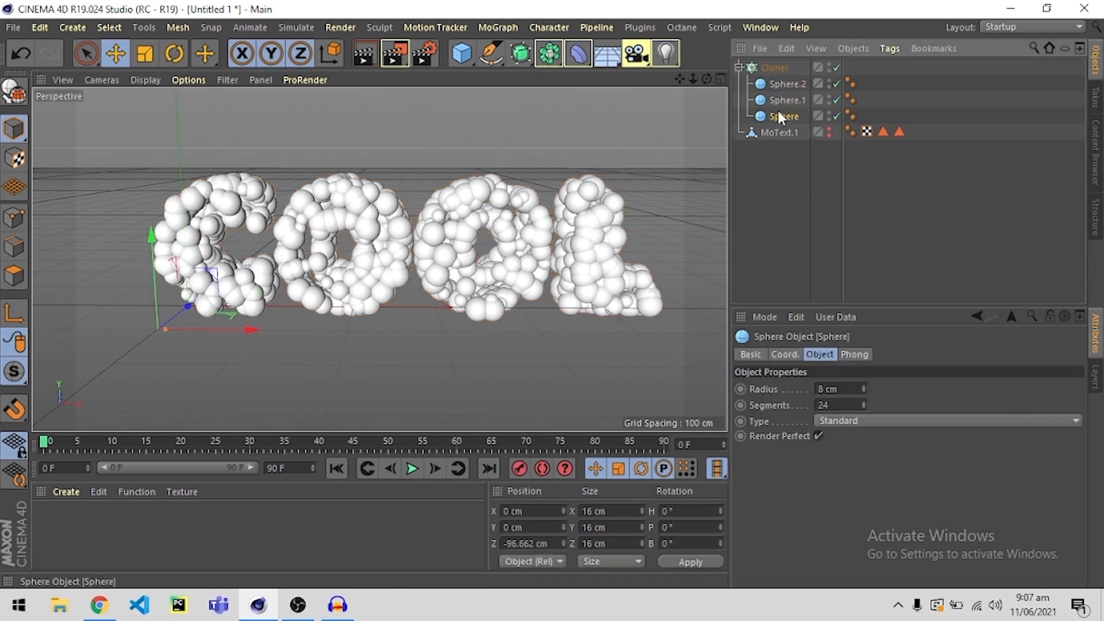
pyautogui.moveTo(825, 388); pyautogui.dragTo(811, 383)
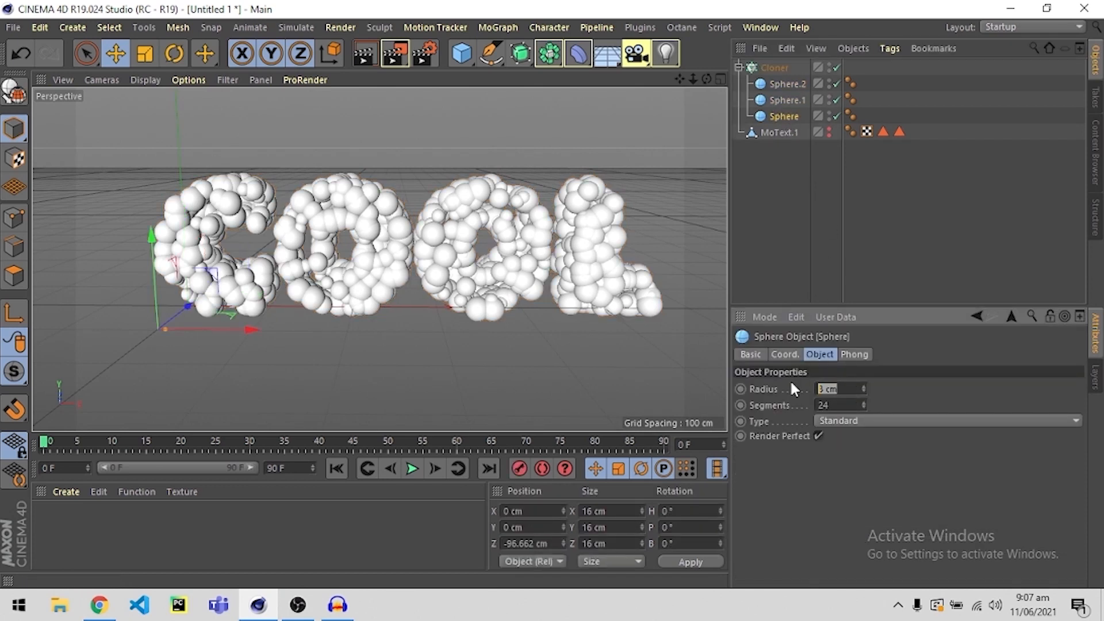
pyautogui.write('5')
pyautogui.press('Return')
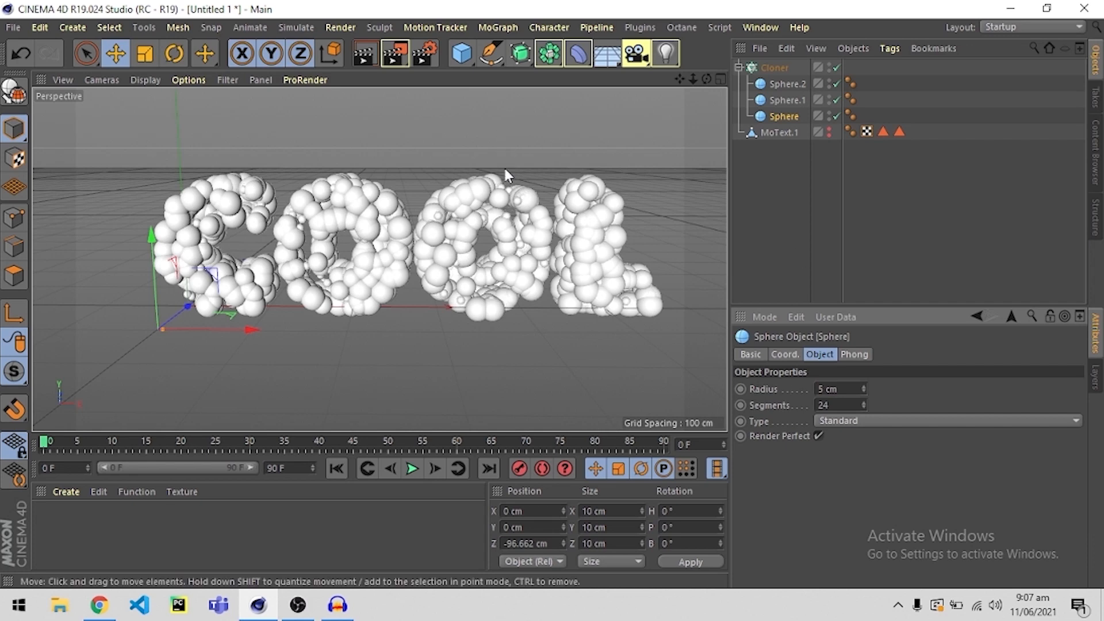
pyautogui.scroll(3, 452, 223)
pyautogui.scroll(-3, 442, 221)
# Set the radius of Sphere.1 to 9 cm.
pyautogui.click(770, 99)
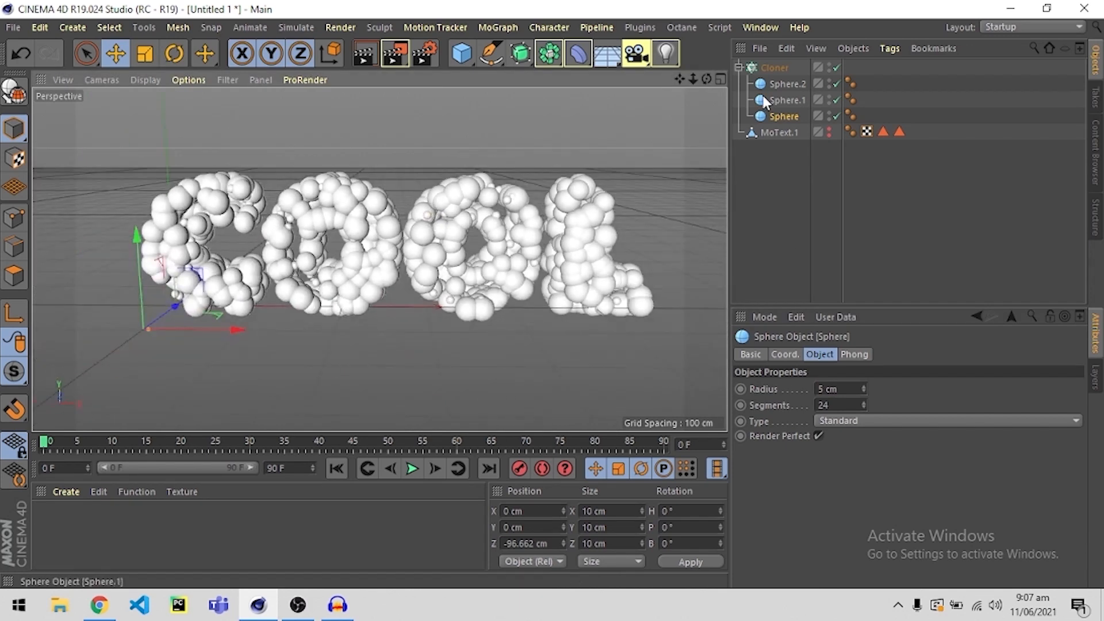
pyautogui.moveTo(841, 389); pyautogui.dragTo(728, 382)
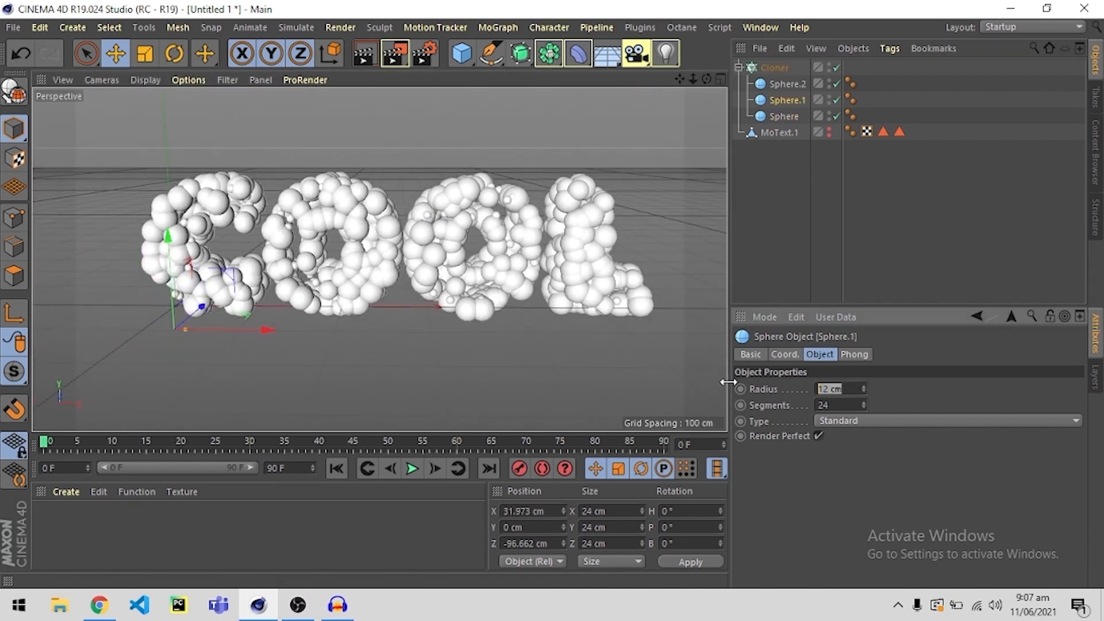
pyautogui.write('9')
pyautogui.press('Return')
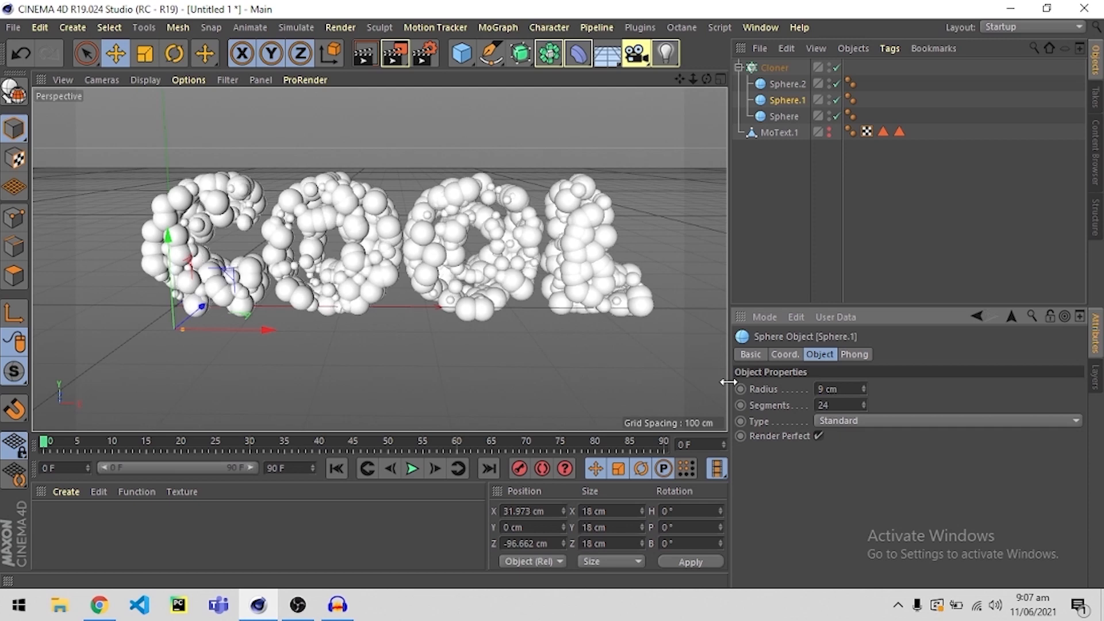
# Set the radius of Sphere.2 to 10 cm.
pyautogui.click(787, 84)
pyautogui.moveTo(843, 389); pyautogui.dragTo(776, 397)
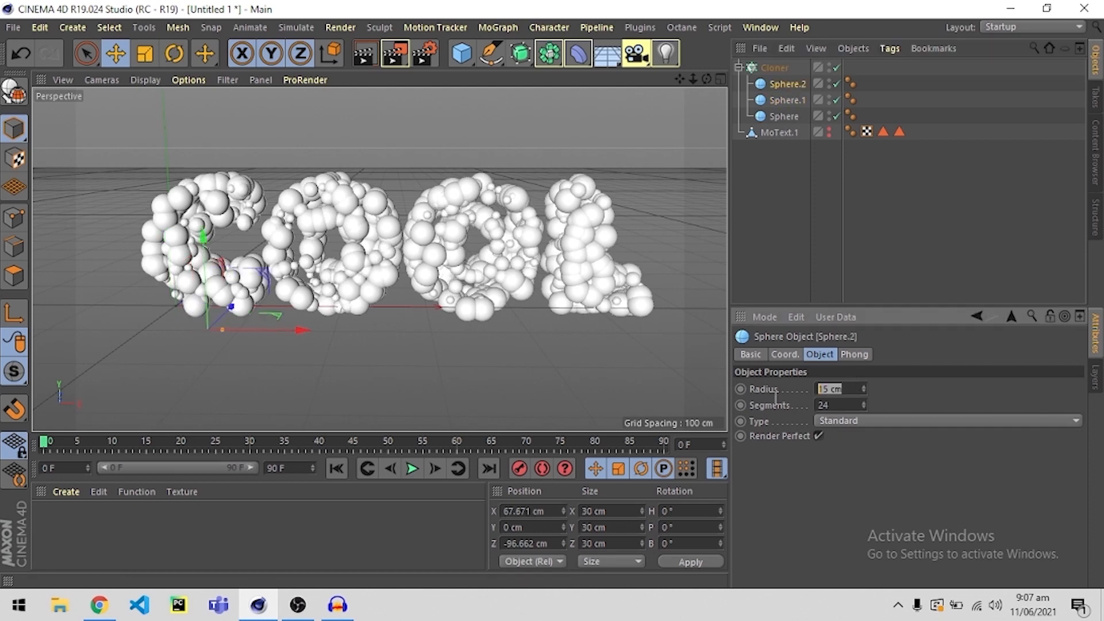
pyautogui.write('10')
pyautogui.press('Return')
pyautogui.click(783, 184)
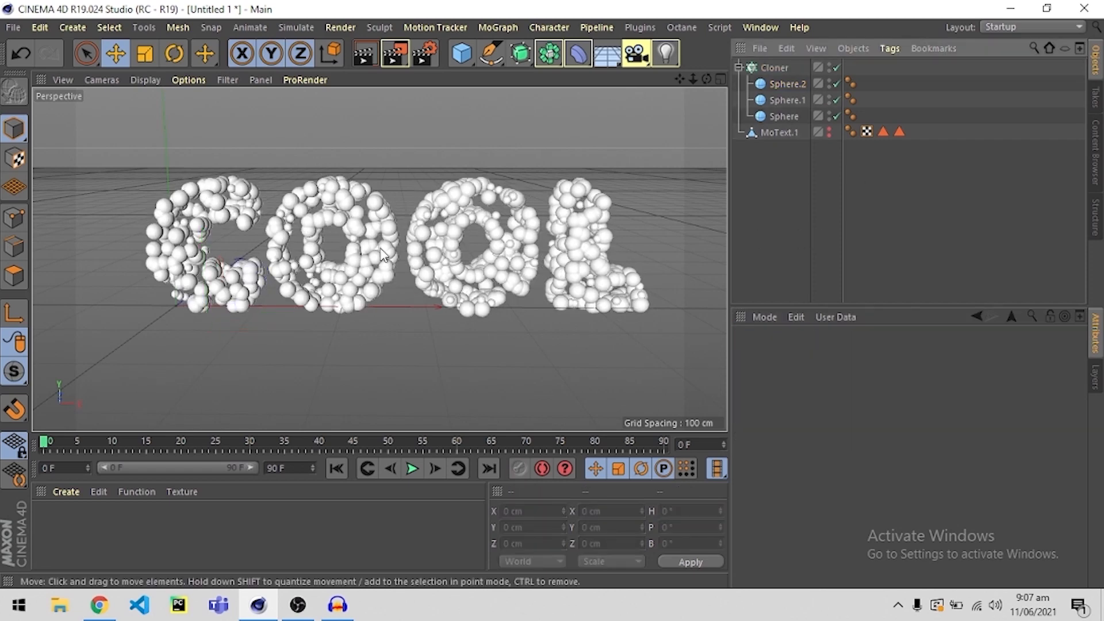
pyautogui.moveTo(498, 202)
pyautogui.keyDown('alt'); pyautogui.mouseDown()
pyautogui.moveTo(532, 237)
pyautogui.moveTo(501, 204)
pyautogui.mouseUp(); pyautogui.keyUp('alt')
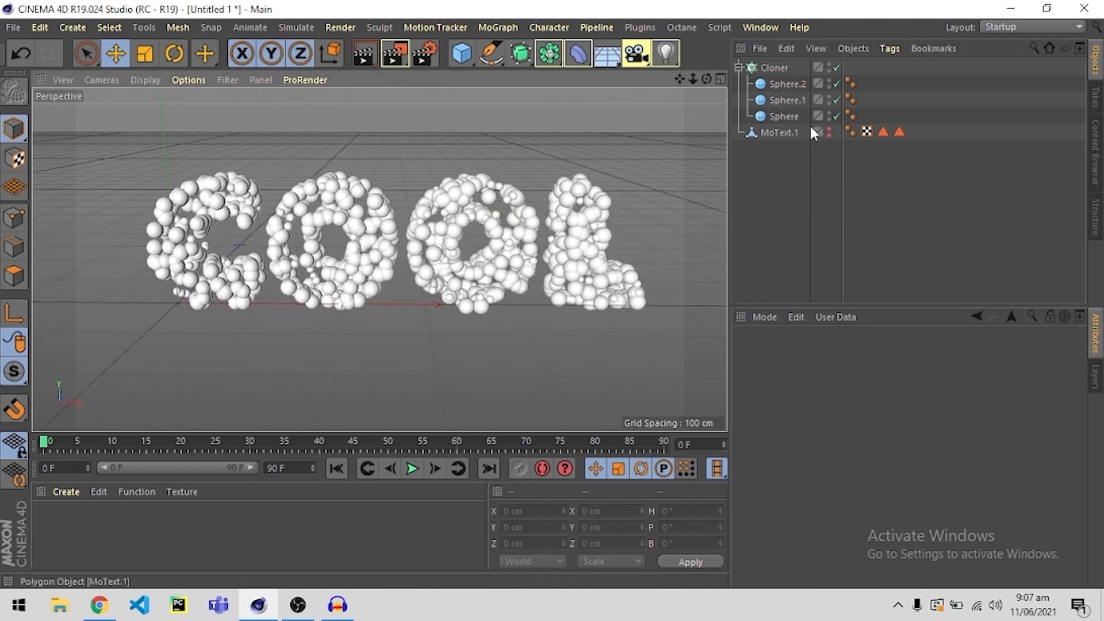
# Try a clone count of 200 for the Cloner.
pyautogui.click(770, 133)
pyautogui.click(777, 68)
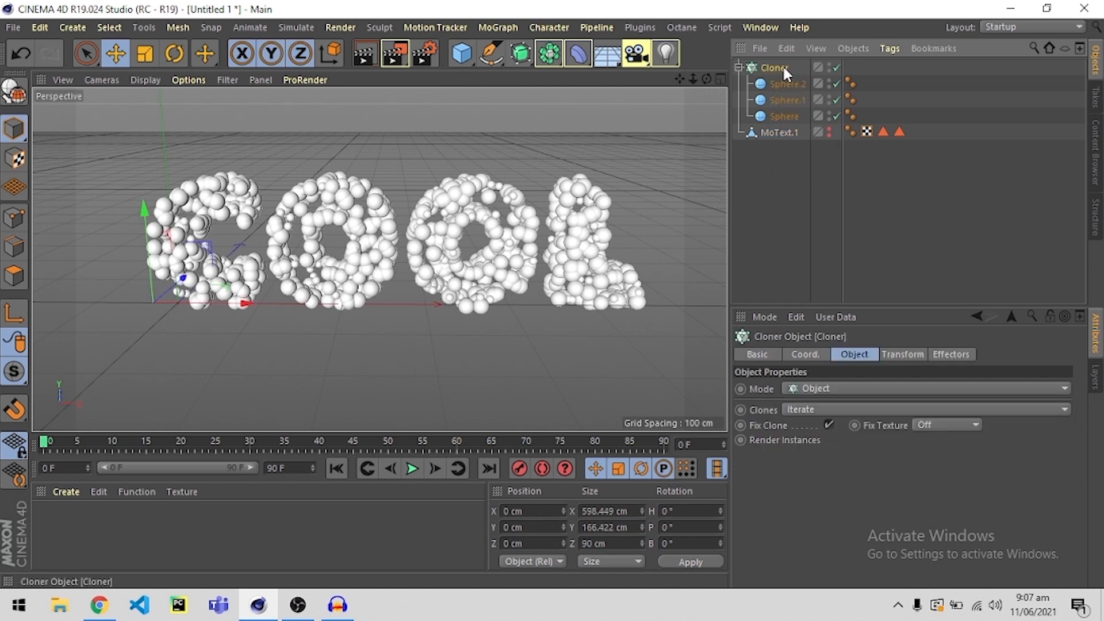
pyautogui.moveTo(801, 577); pyautogui.dragTo(780, 577)
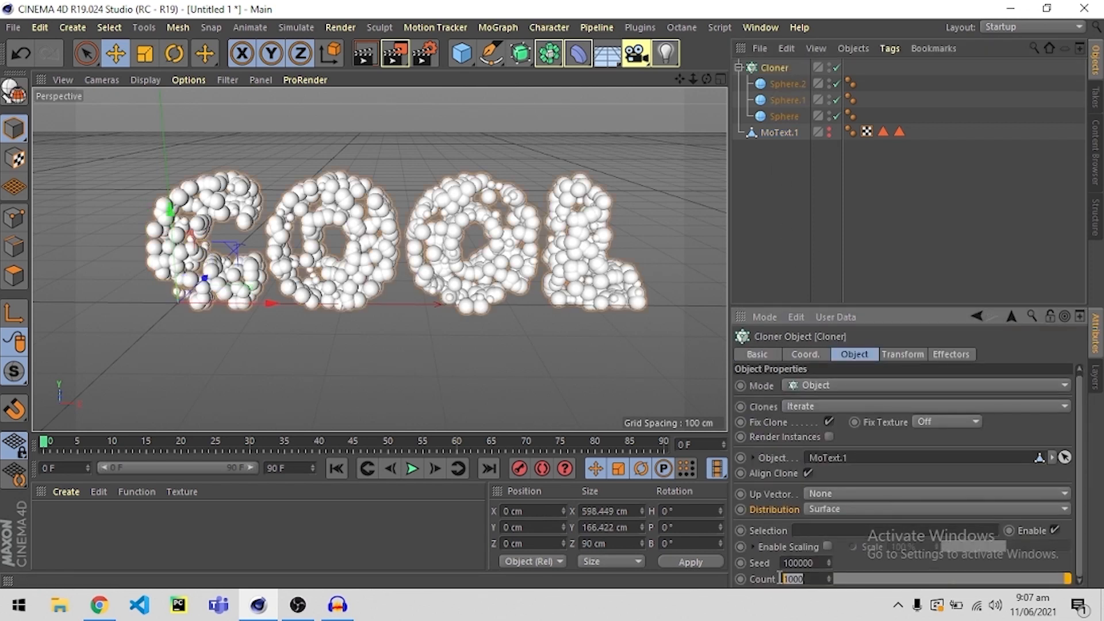
pyautogui.write('200')
pyautogui.press('Return')
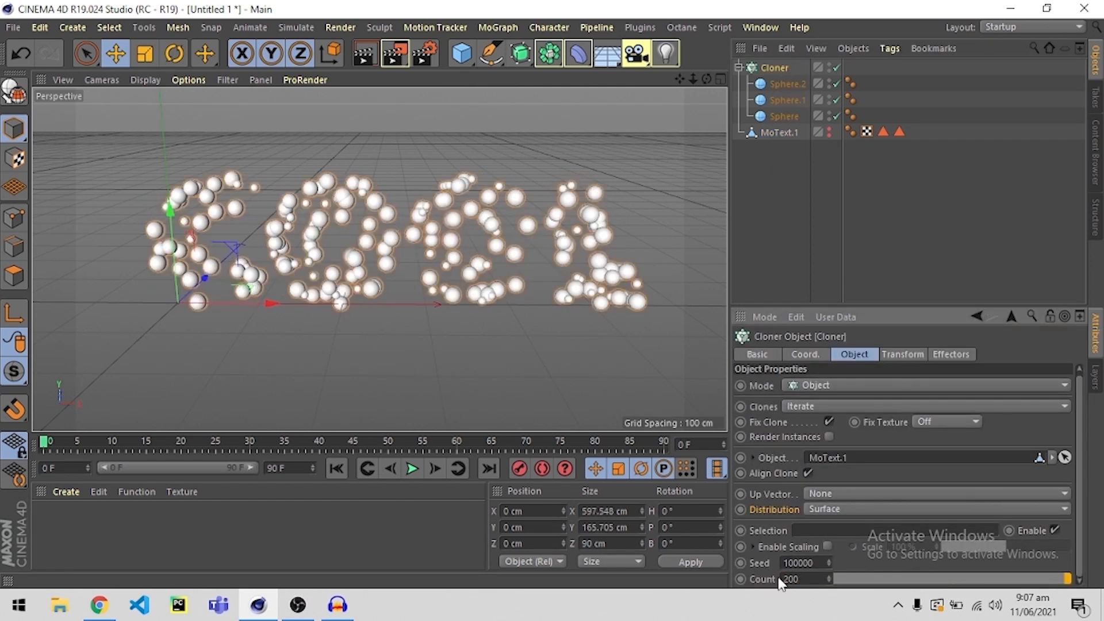
# Set the Cloner's clone count to 2000.
pyautogui.moveTo(805, 581); pyautogui.dragTo(694, 592)
pyautogui.write('2')
pyautogui.press('Return')
pyautogui.click(758, 244)
# Examine from several angles and up close how densely the balls cover the COOL letters, and check the Cloner's settings.
pyautogui.keyDown('alt'); pyautogui.moveTo(393, 293); pyautogui.dragTo(455, 276); pyautogui.keyUp('alt')
pyautogui.keyDown('alt'); pyautogui.moveTo(258, 233); pyautogui.dragTo(368, 247, button='middle'); pyautogui.keyUp('alt')
pyautogui.scroll(8, 364, 246)
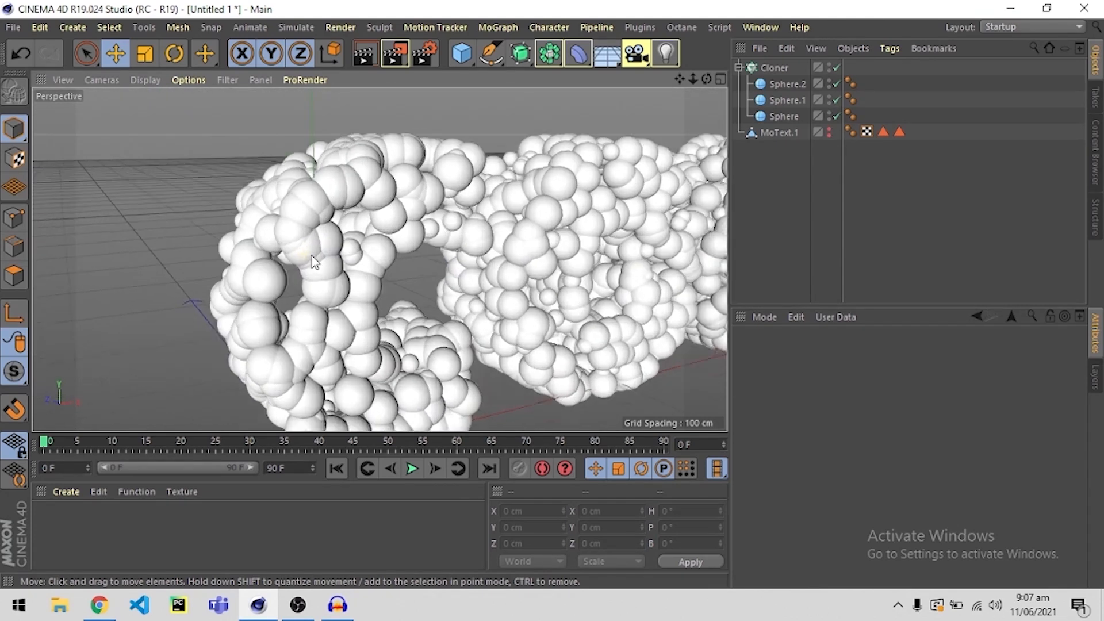
pyautogui.moveTo(311, 247)
pyautogui.keyDown('alt'); pyautogui.mouseDown()
pyautogui.moveTo(193, 253)
pyautogui.moveTo(156, 229)
pyautogui.moveTo(315, 240)
pyautogui.mouseUp(); pyautogui.keyUp('alt')
pyautogui.scroll(-8, 317, 235)
pyautogui.keyDown('alt'); pyautogui.moveTo(535, 273); pyautogui.dragTo(377, 278, button='middle'); pyautogui.keyUp('alt')
pyautogui.keyDown('alt'); pyautogui.moveTo(376, 280); pyautogui.dragTo(341, 272); pyautogui.keyUp('alt')
pyautogui.click(776, 67)
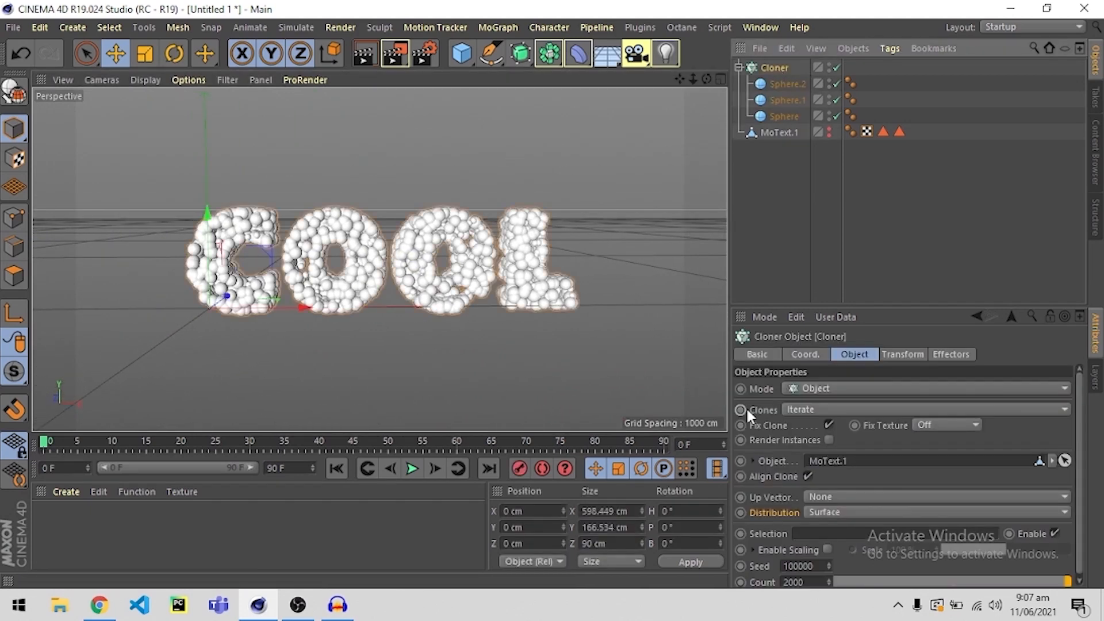
pyautogui.scroll(-1, 863, 552)
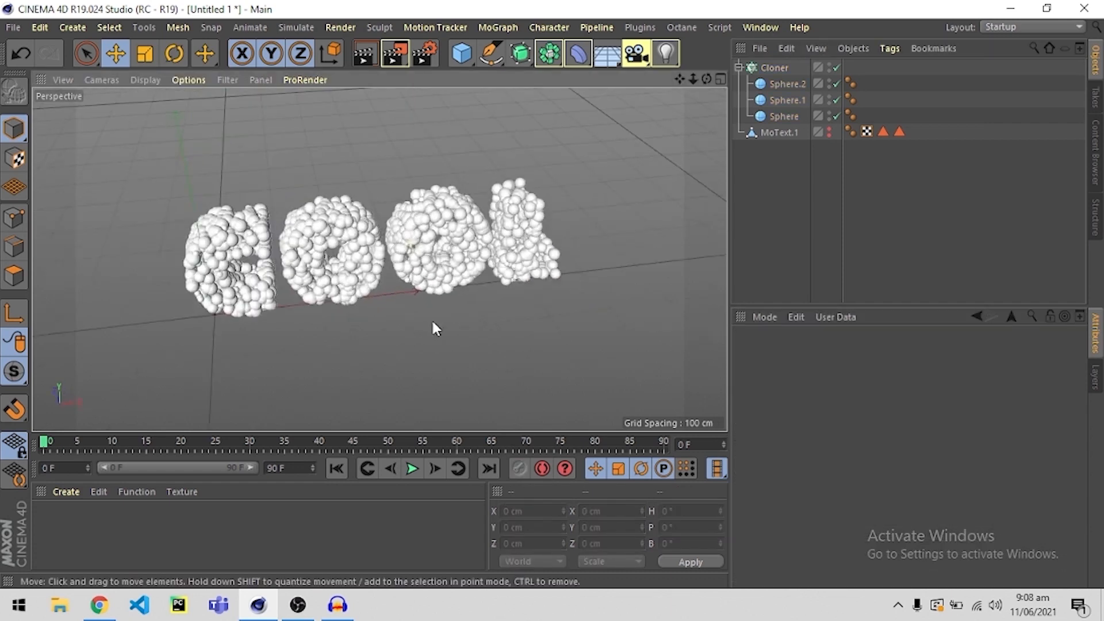
pyautogui.keyDown('alt'); pyautogui.moveTo(432, 322); pyautogui.dragTo(379, 249); pyautogui.keyUp('alt')
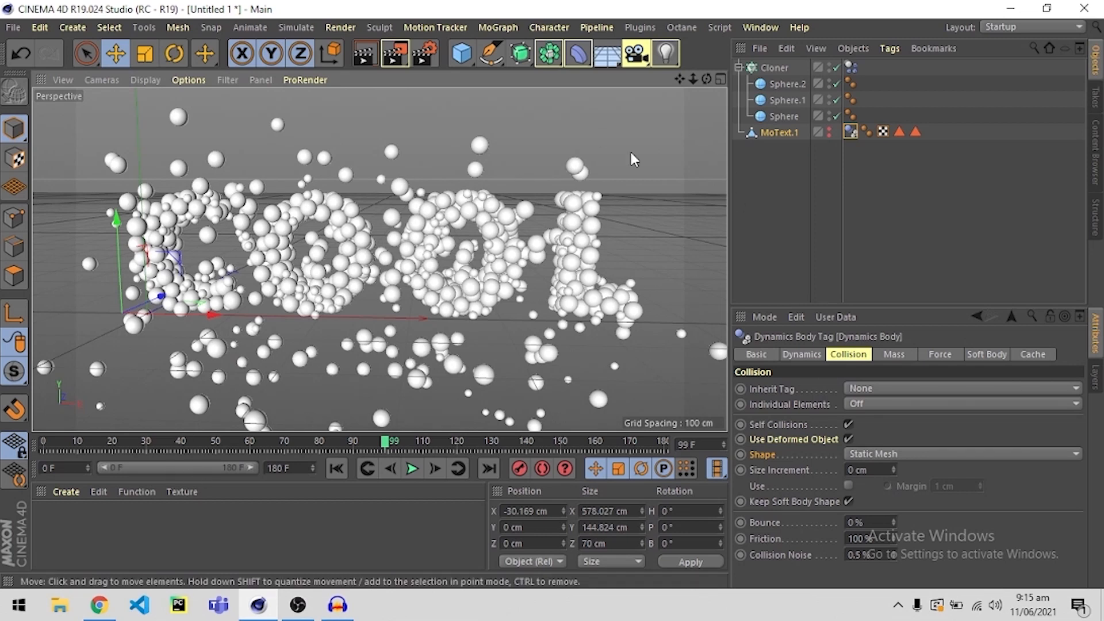
# Open Octane's Live Viewer docked between the object list and the attributes, widen it, and start the live render.
pyautogui.click(680, 27)
pyautogui.click(688, 51)
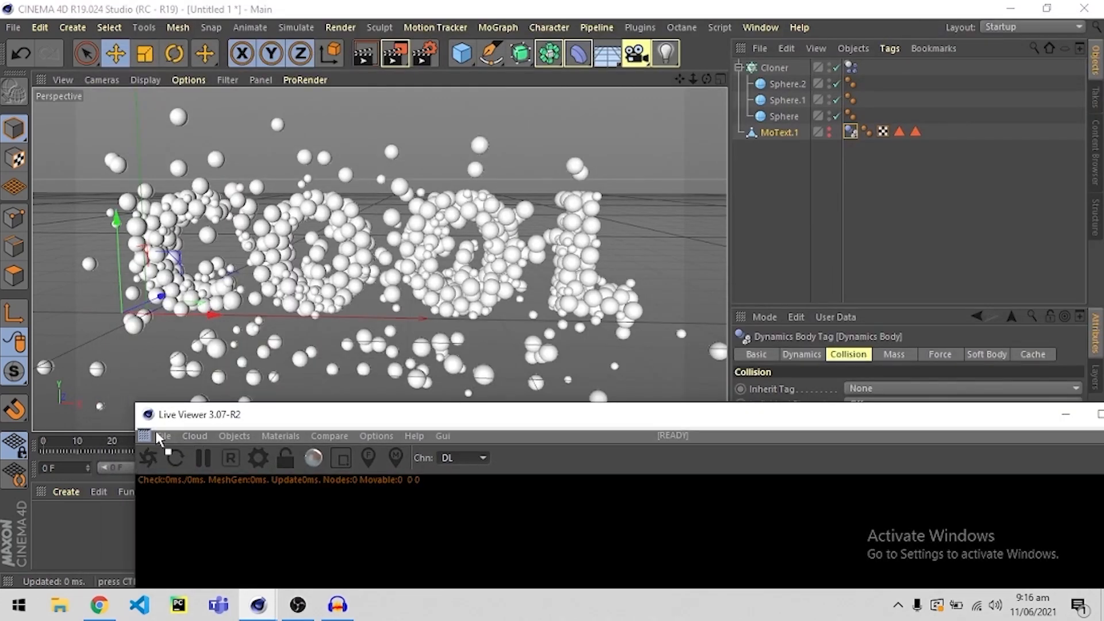
pyautogui.moveTo(156, 430); pyautogui.dragTo(798, 310)
pyautogui.moveTo(730, 277); pyautogui.dragTo(561, 276)
pyautogui.moveTo(611, 221); pyautogui.dragTo(610, 115)
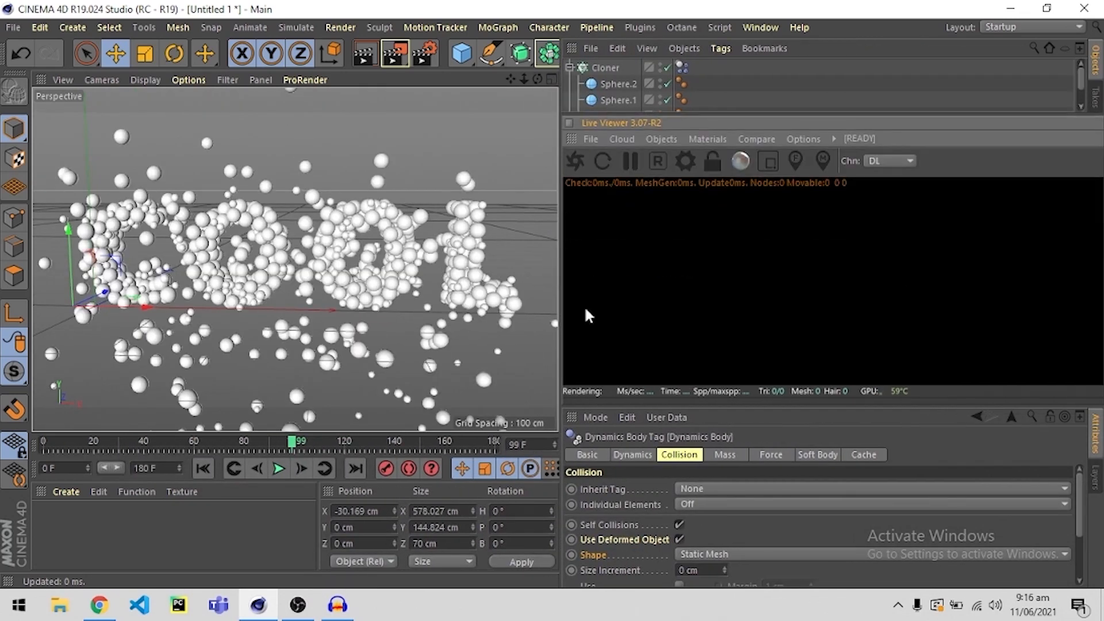
pyautogui.moveTo(600, 406); pyautogui.dragTo(599, 452)
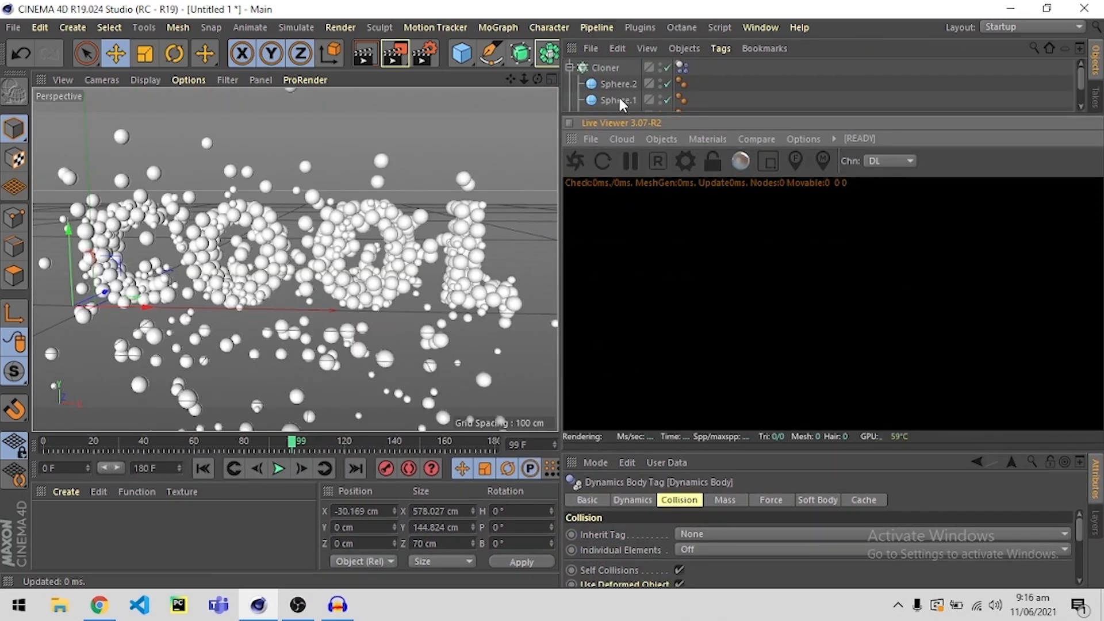
pyautogui.moveTo(614, 115); pyautogui.dragTo(612, 110)
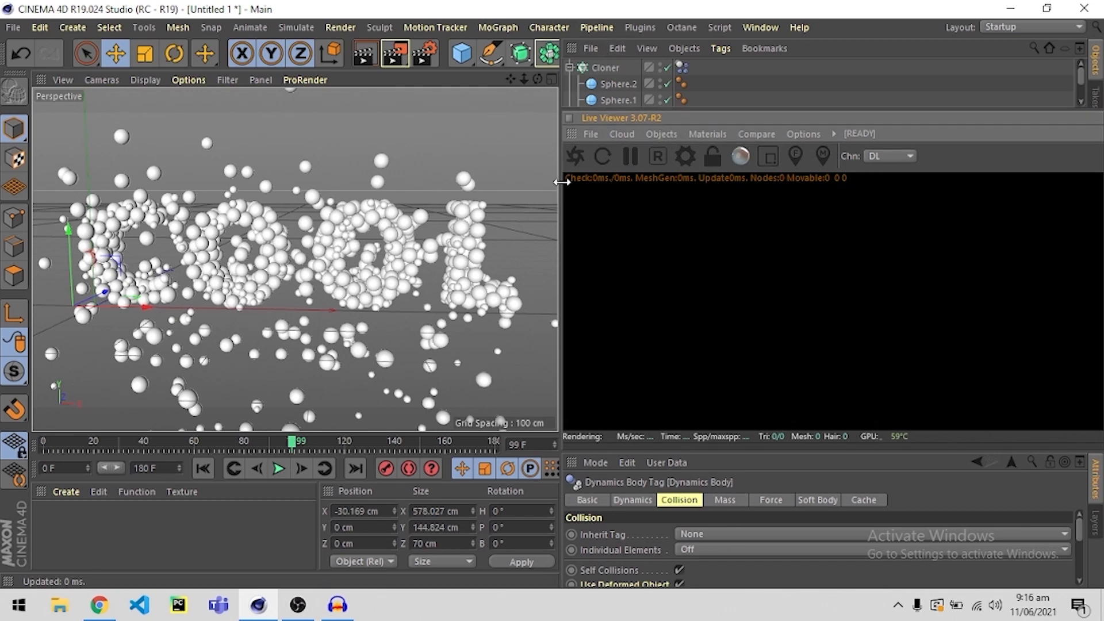
pyautogui.moveTo(561, 182); pyautogui.dragTo(554, 182)
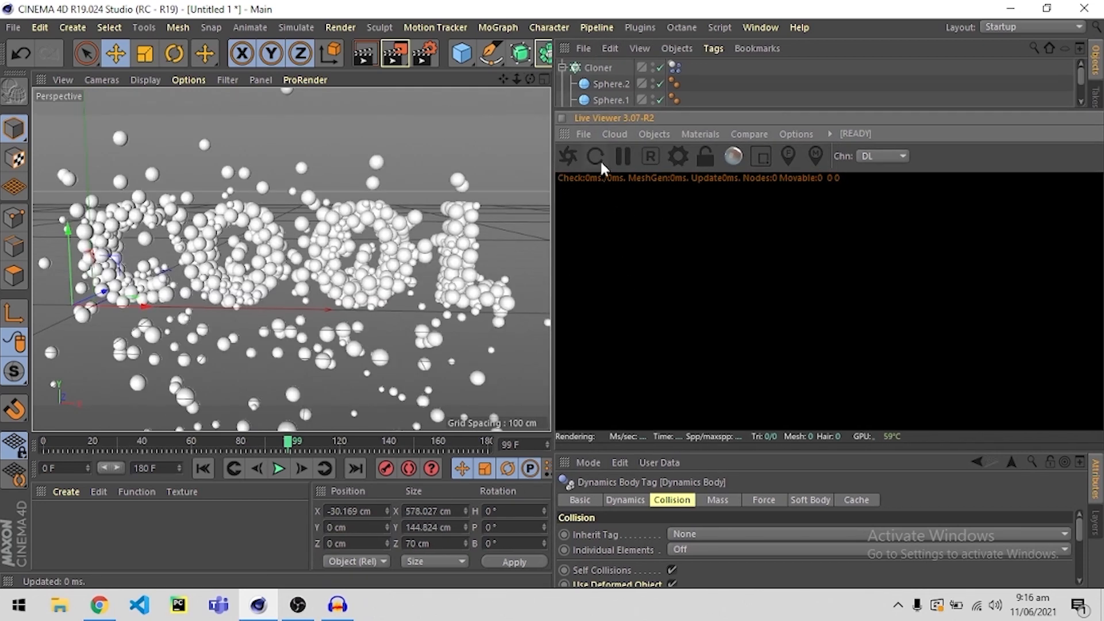
pyautogui.click(568, 156)
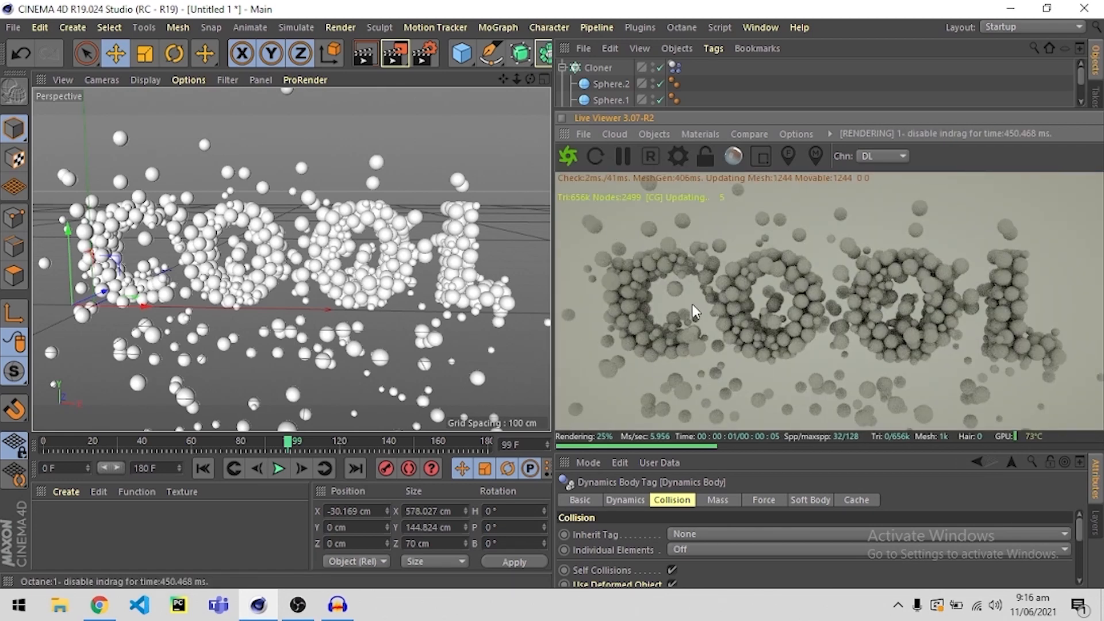
# Add an Octane HDRI environment to the scene and show its environment tag settings in an enlarged attributes area.
pyautogui.click(653, 134)
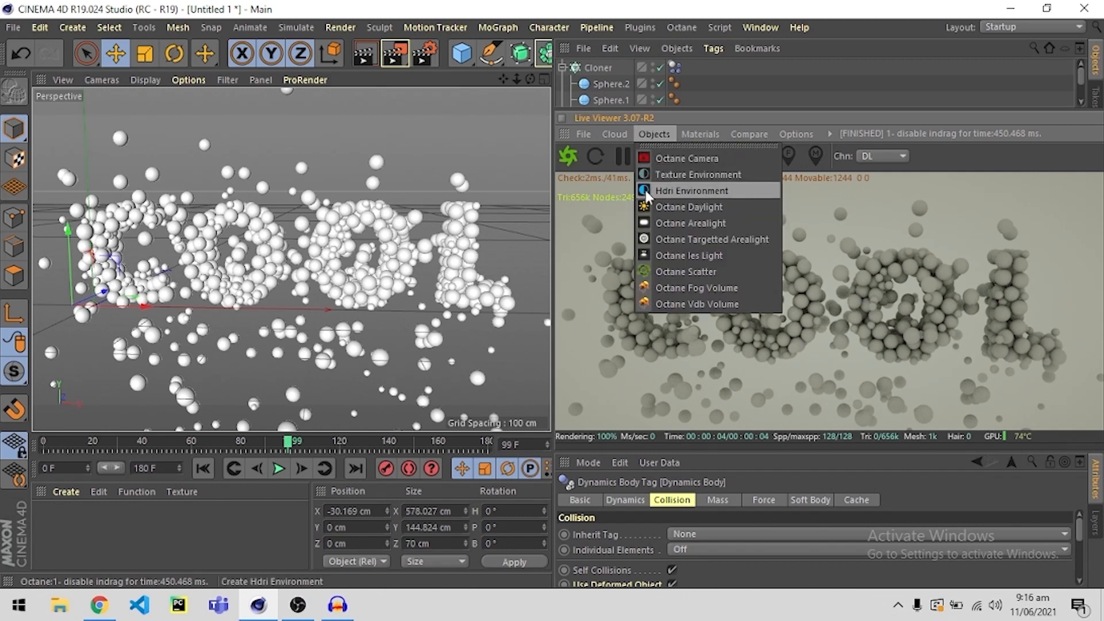
pyautogui.click(672, 190)
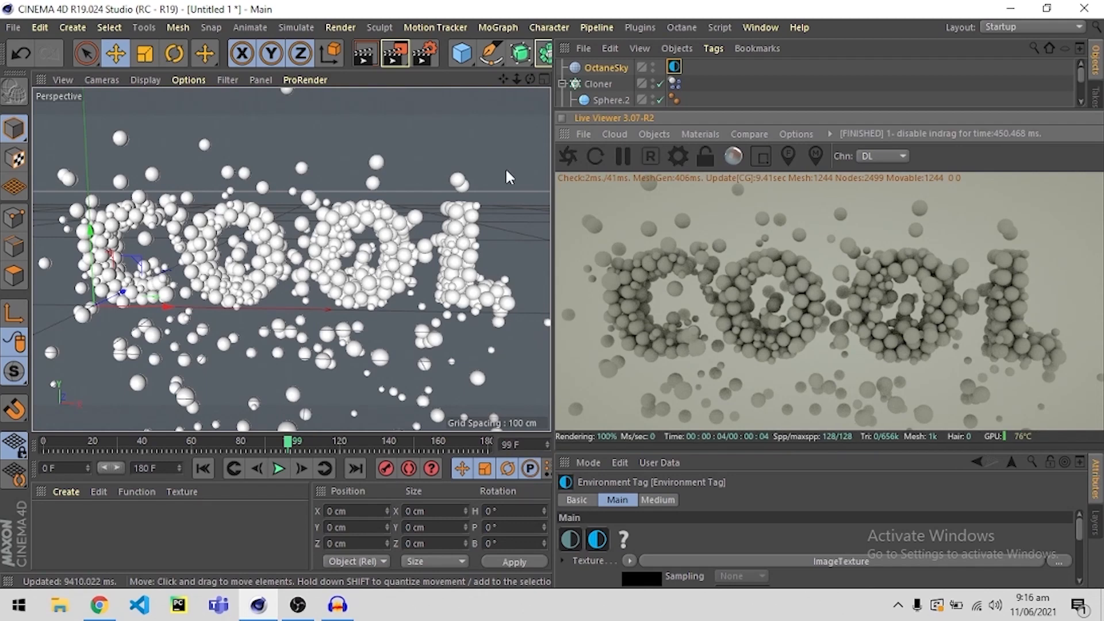
pyautogui.click(674, 68)
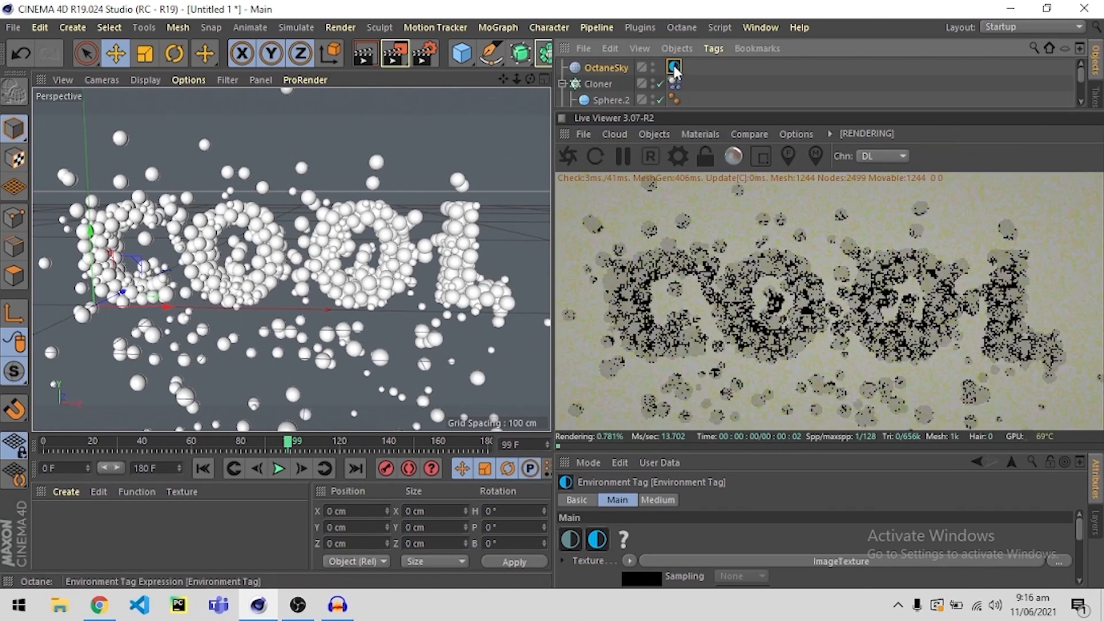
pyautogui.click(686, 455)
pyautogui.click(704, 450)
pyautogui.moveTo(704, 452); pyautogui.dragTo(707, 356)
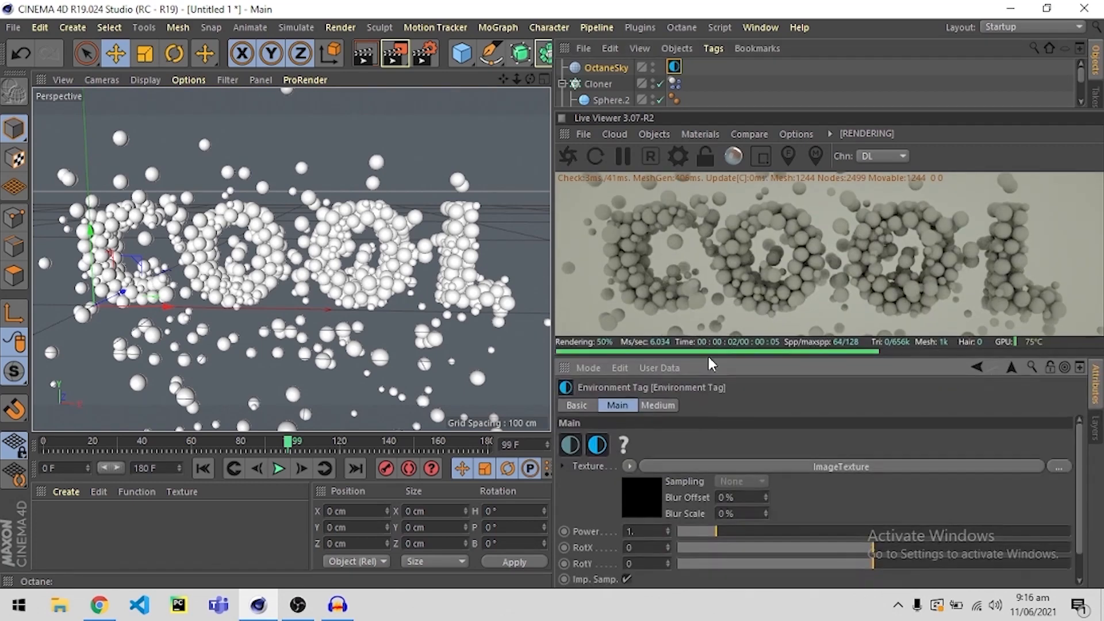
# Load quattro_canti_4k.hdr from the Downloads folder as the environment tag's image texture.
pyautogui.click(637, 488)
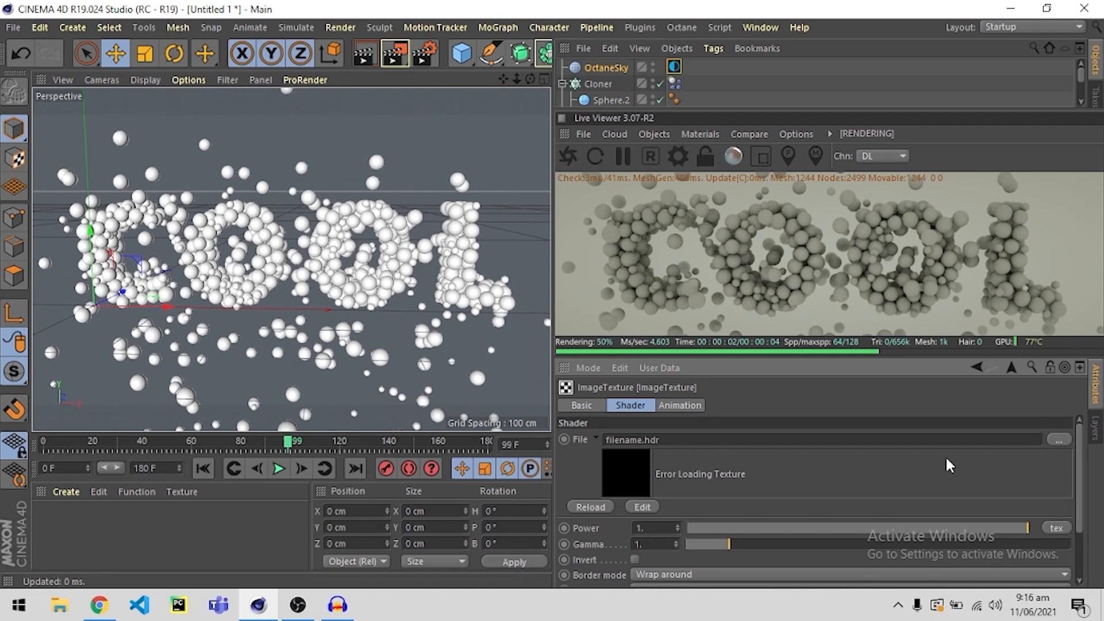
pyautogui.click(1058, 440)
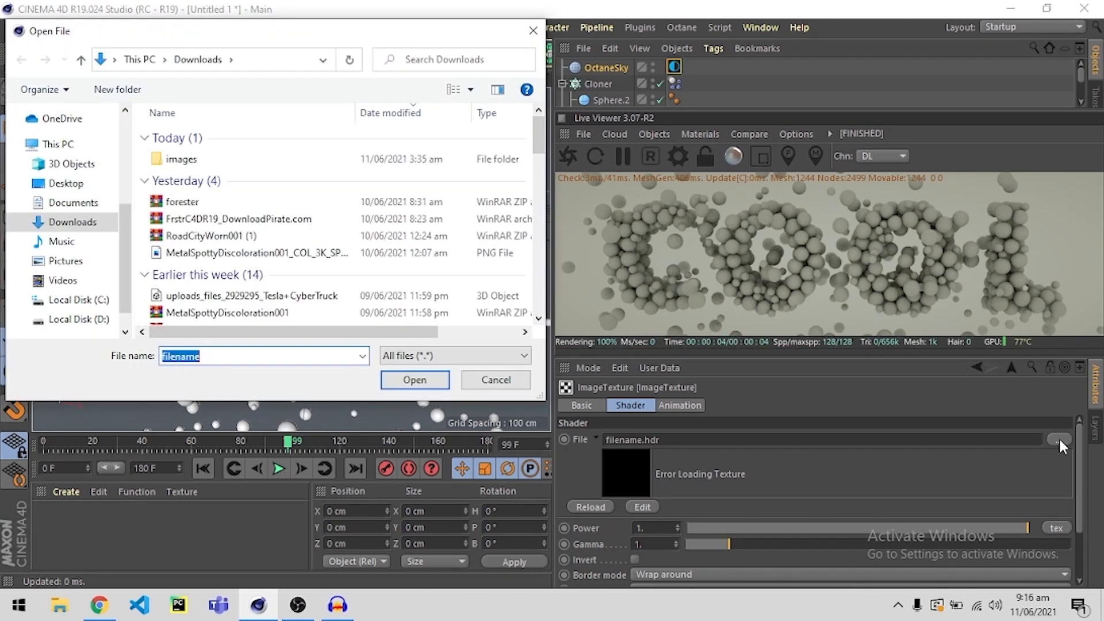
pyautogui.scroll(-2, 284, 253)
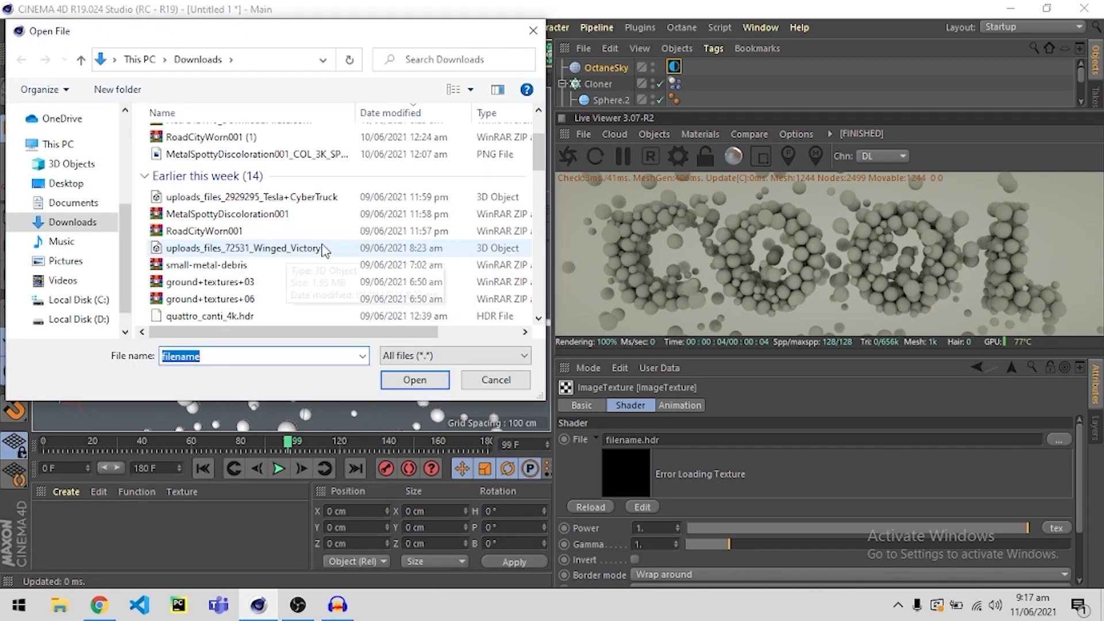
pyautogui.scroll(-1, 307, 224)
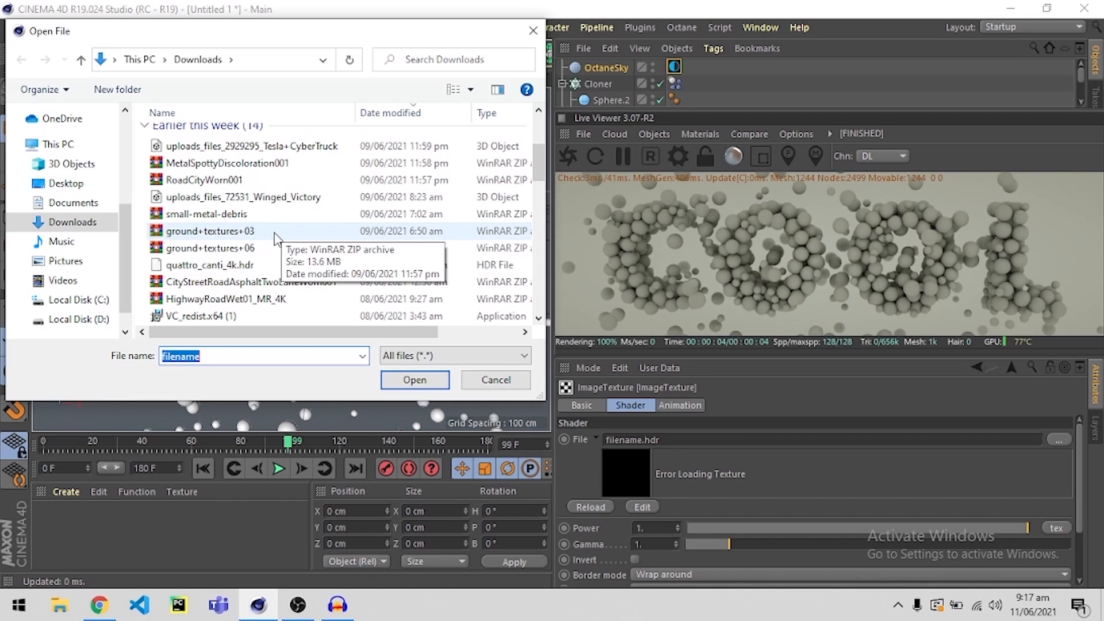
pyautogui.doubleClick(282, 266)
pyautogui.click(656, 358)
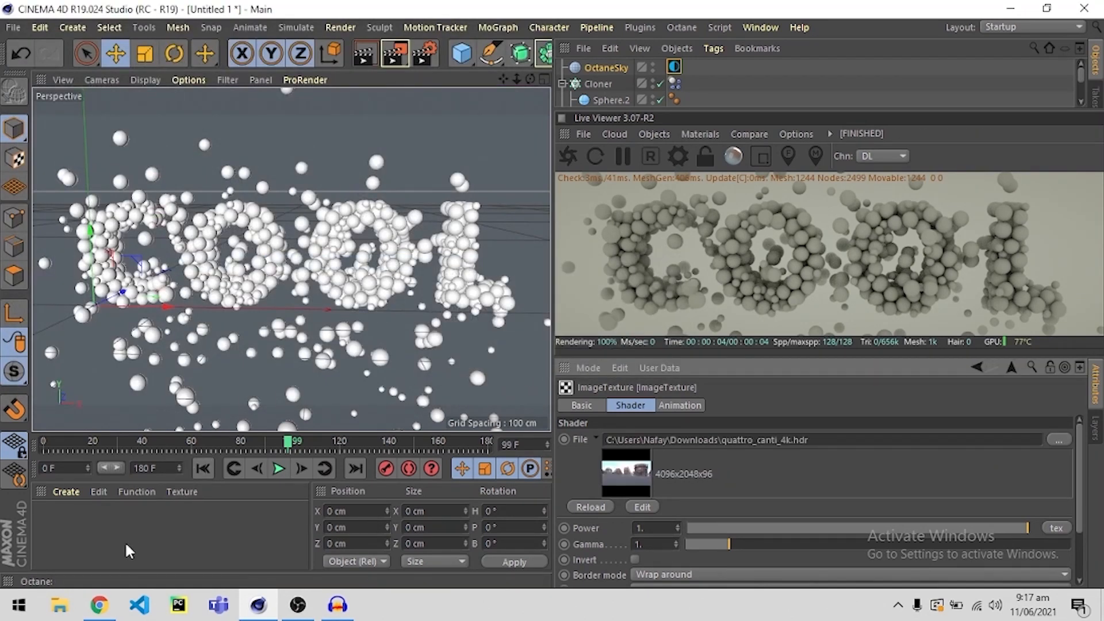
# Switch to Chrome and open the HDRI Haven website.
pyautogui.click(99, 605)
pyautogui.click(218, 14)
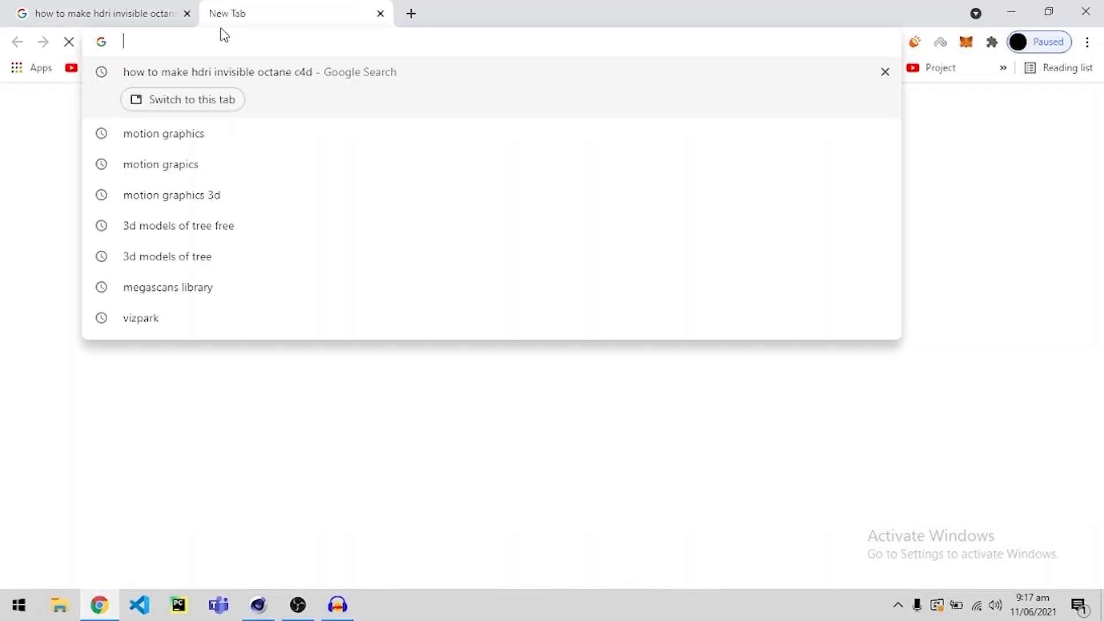
pyautogui.write('hdr')
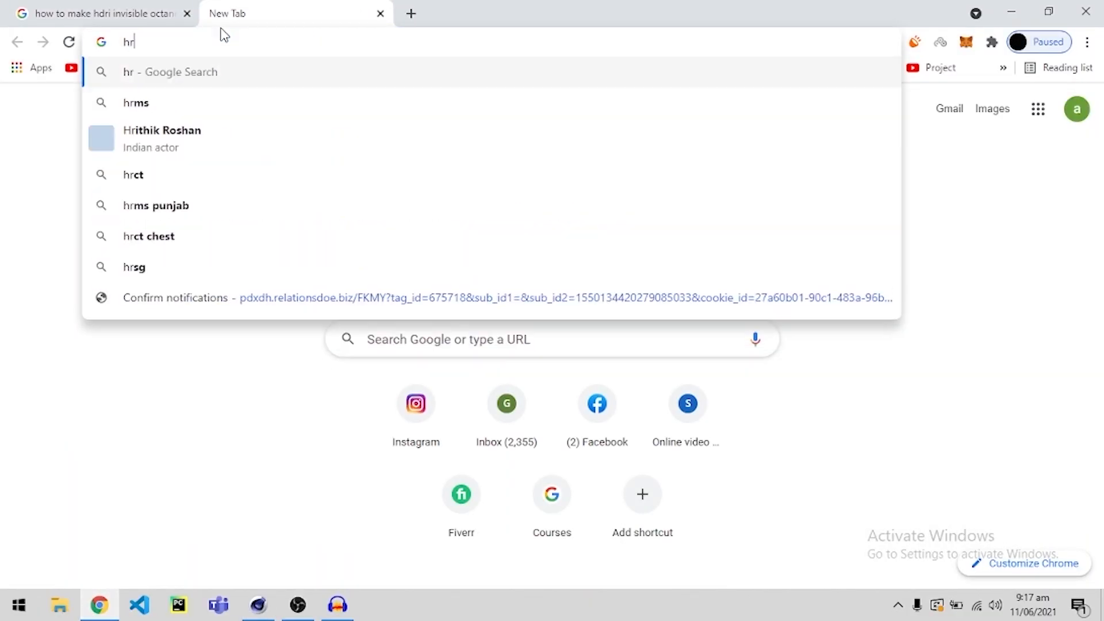
pyautogui.press('Down')
pyautogui.press('Down')
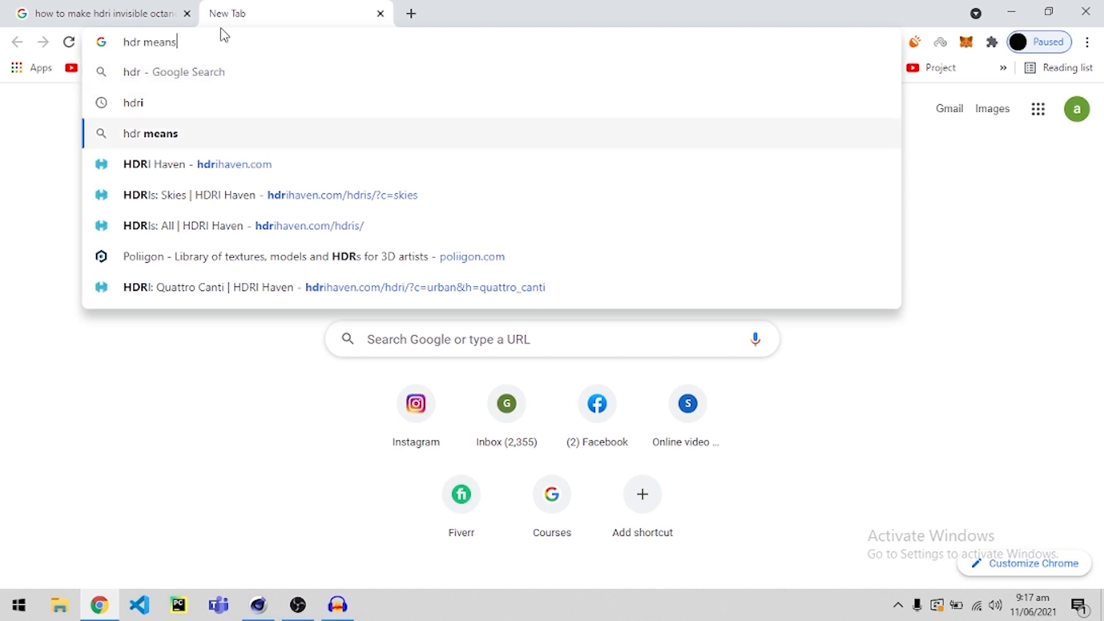
pyautogui.press('Down')
pyautogui.press('Return')
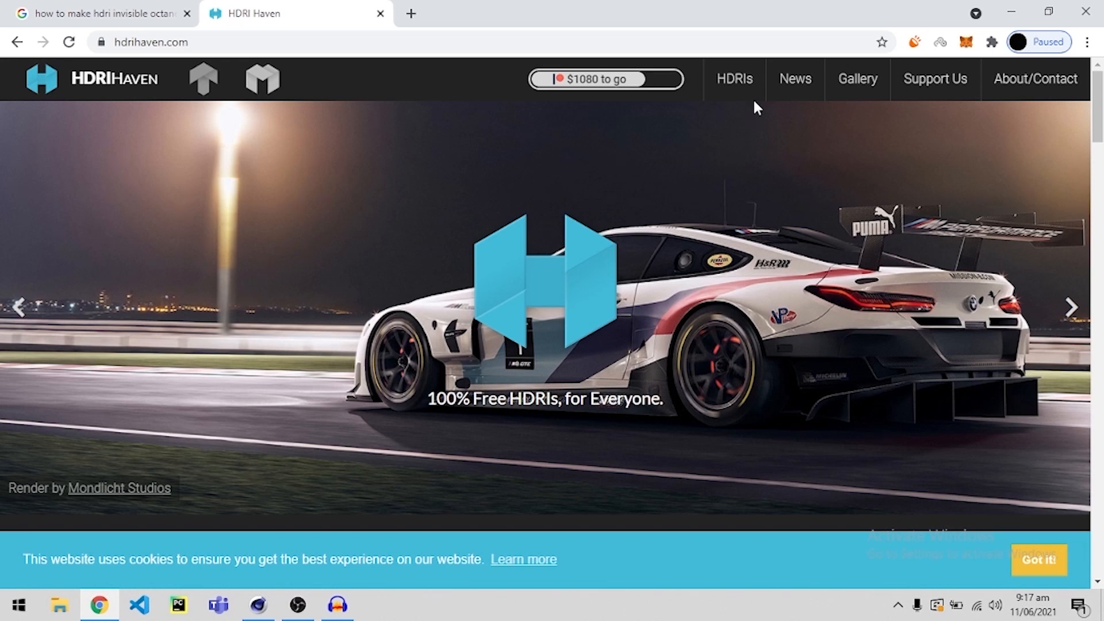
# Browse HDRI Haven's full collection of HDRIs, then return to Cinema 4D.
pyautogui.click(735, 81)
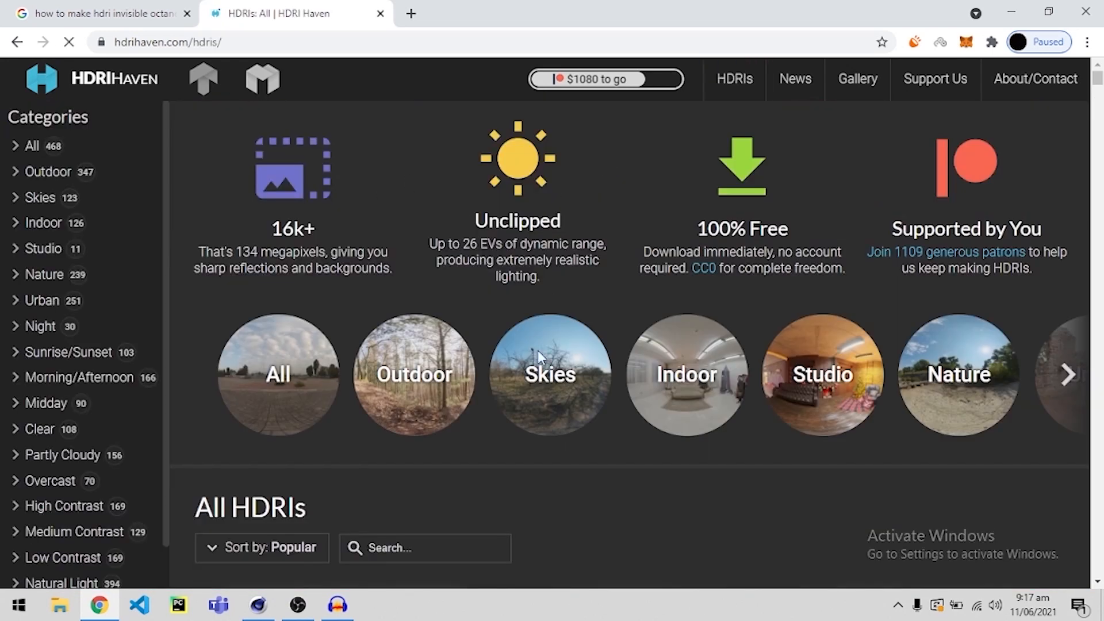
pyautogui.scroll(-8, 487, 350)
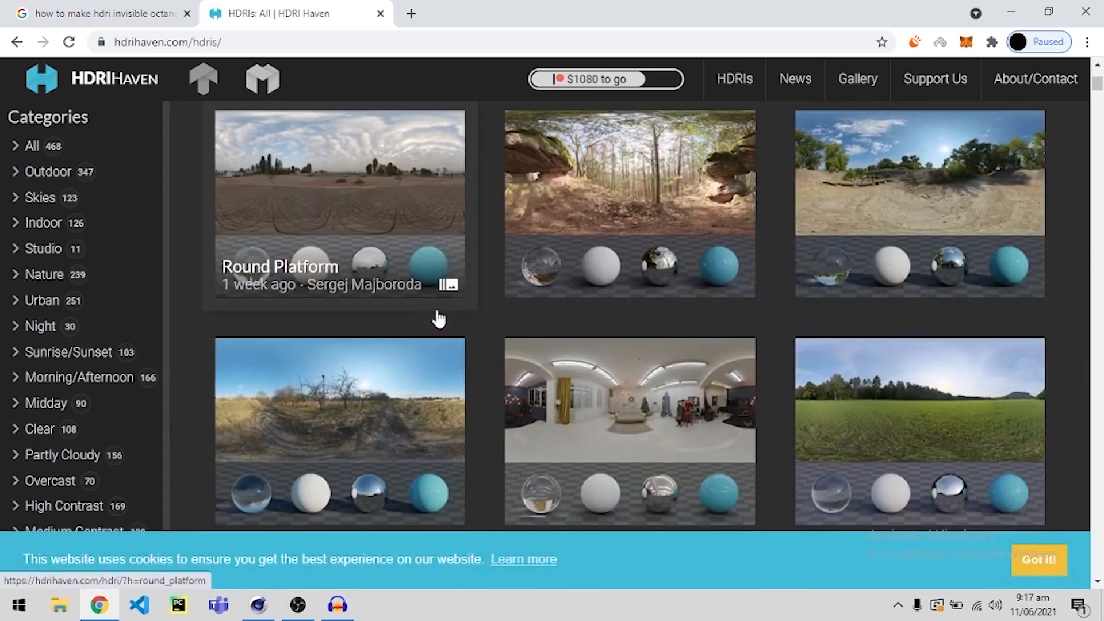
pyautogui.scroll(-2, 439, 318)
pyautogui.scroll(5, 437, 316)
pyautogui.scroll(-8, 594, 326)
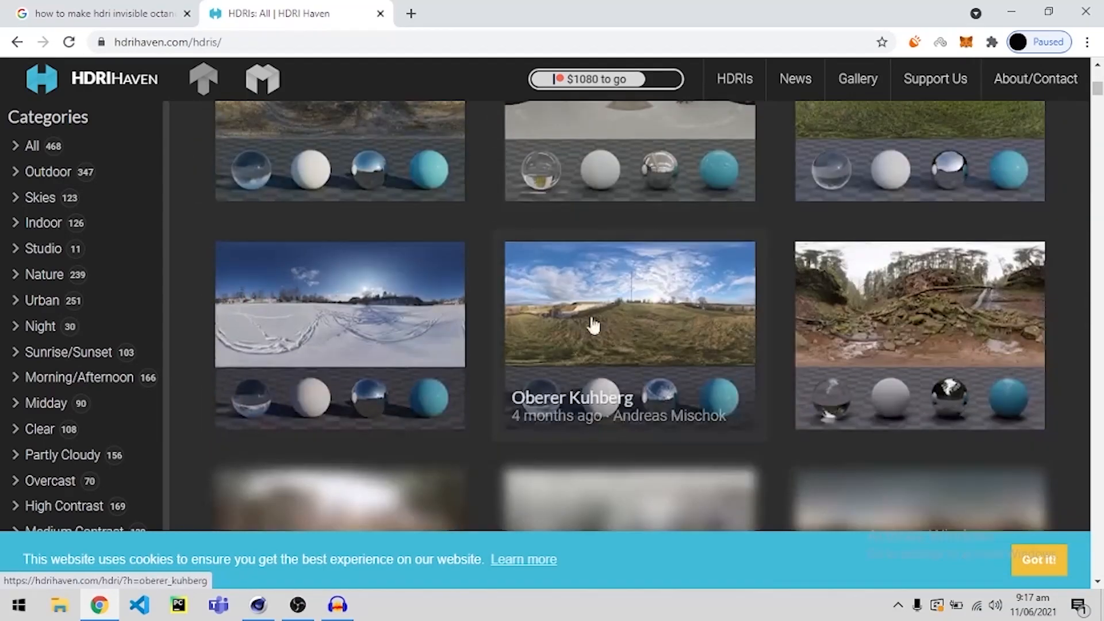
pyautogui.scroll(-7, 594, 326)
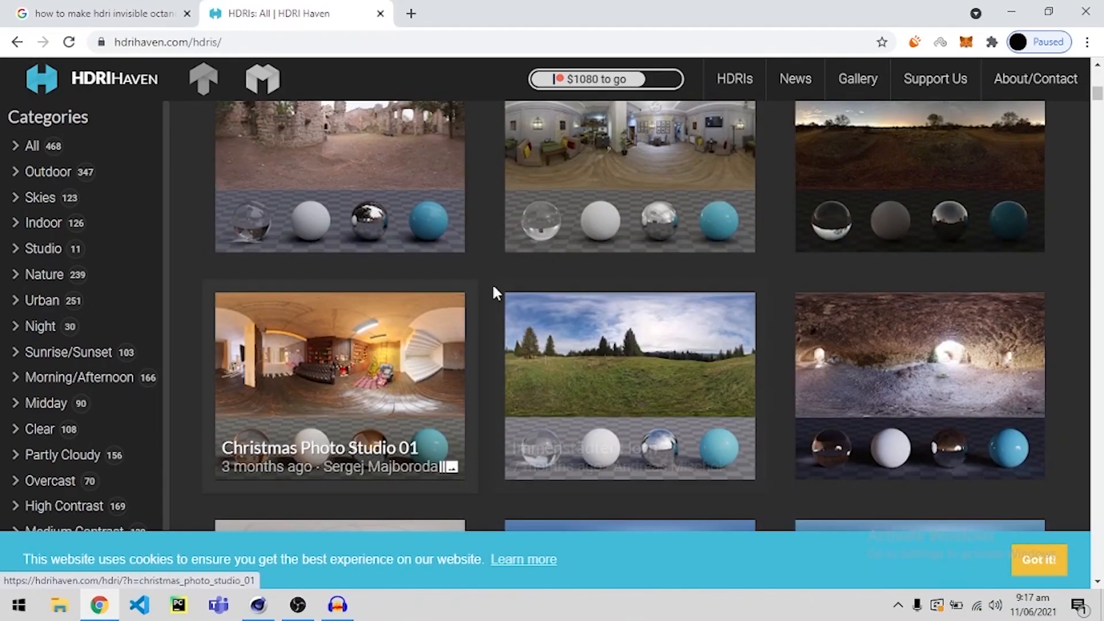
pyautogui.click(1010, 18)
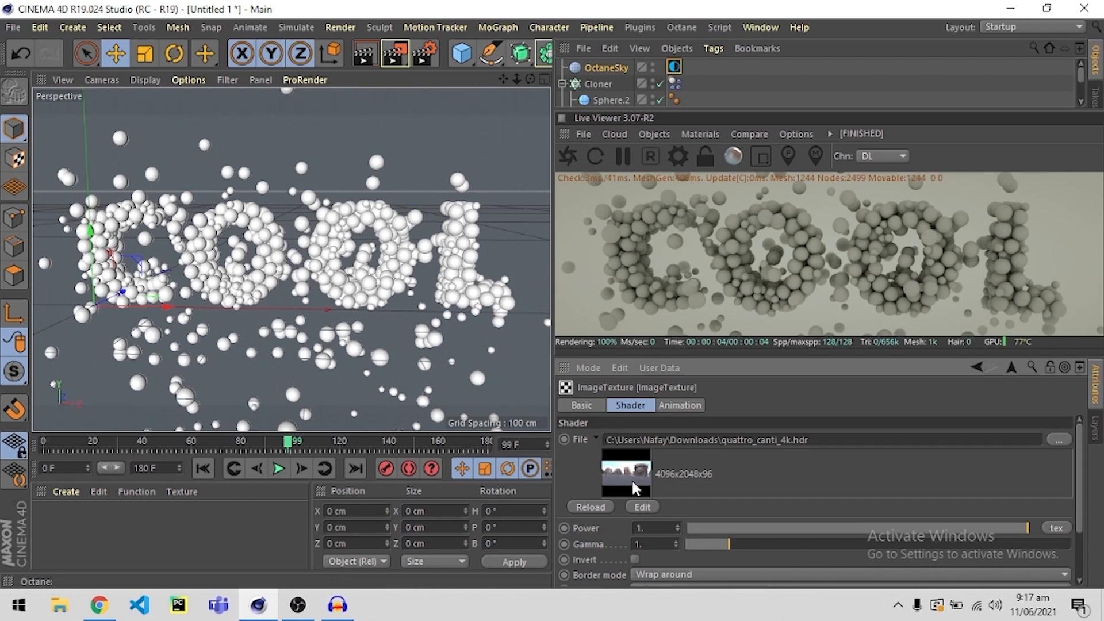
# Restart the Octane live render with the loaded HDRI, enlarge the viewer, and deselect the sky.
pyautogui.click(569, 157)
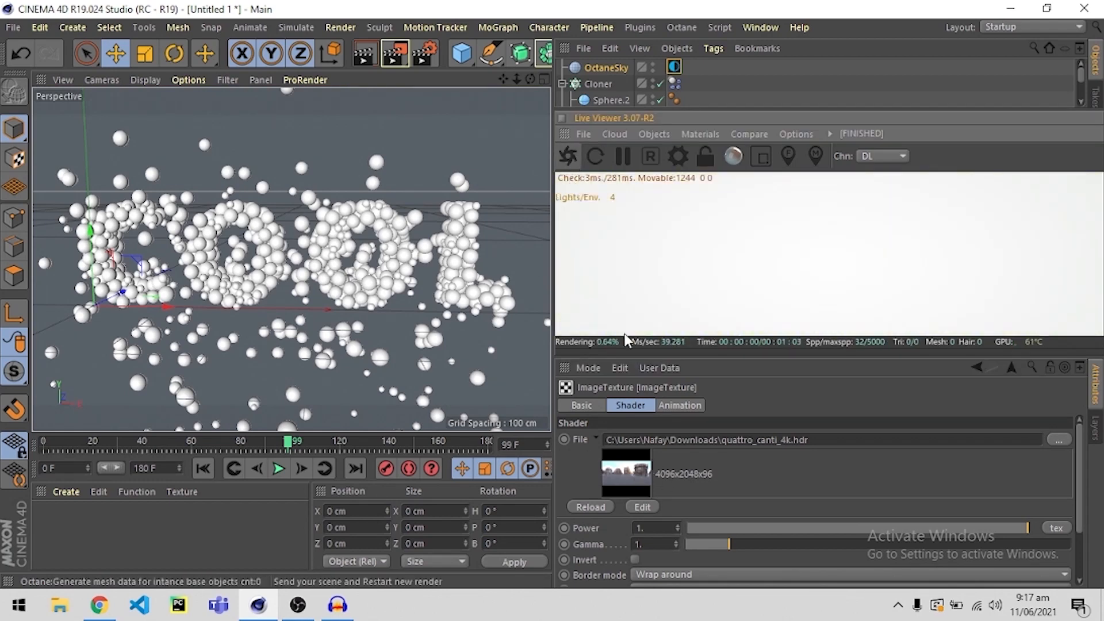
pyautogui.moveTo(624, 355); pyautogui.dragTo(604, 439)
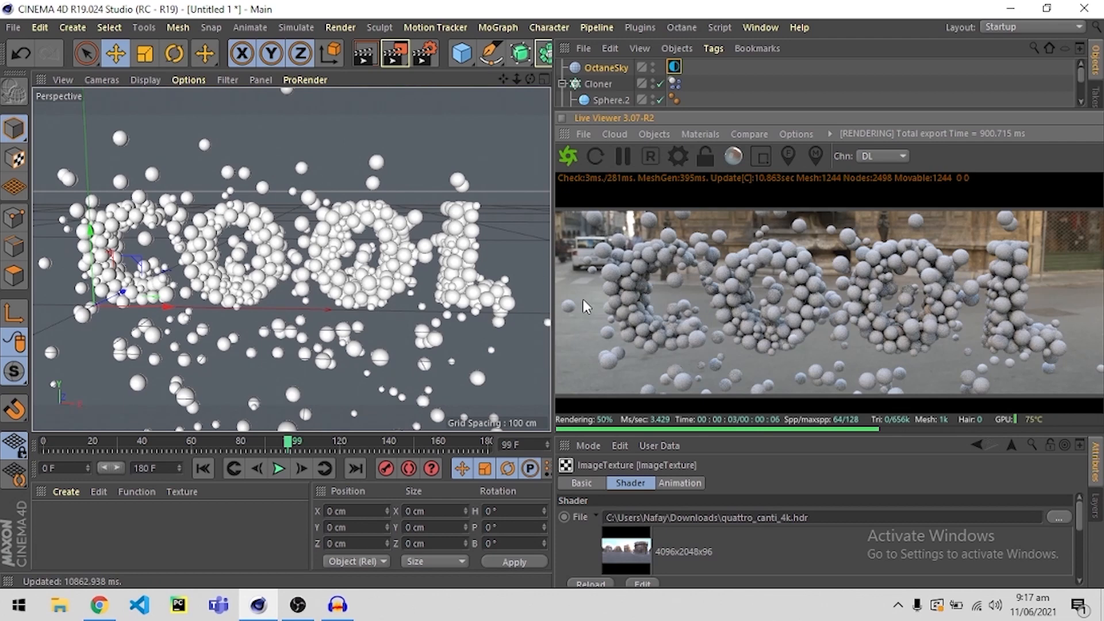
pyautogui.click(468, 323)
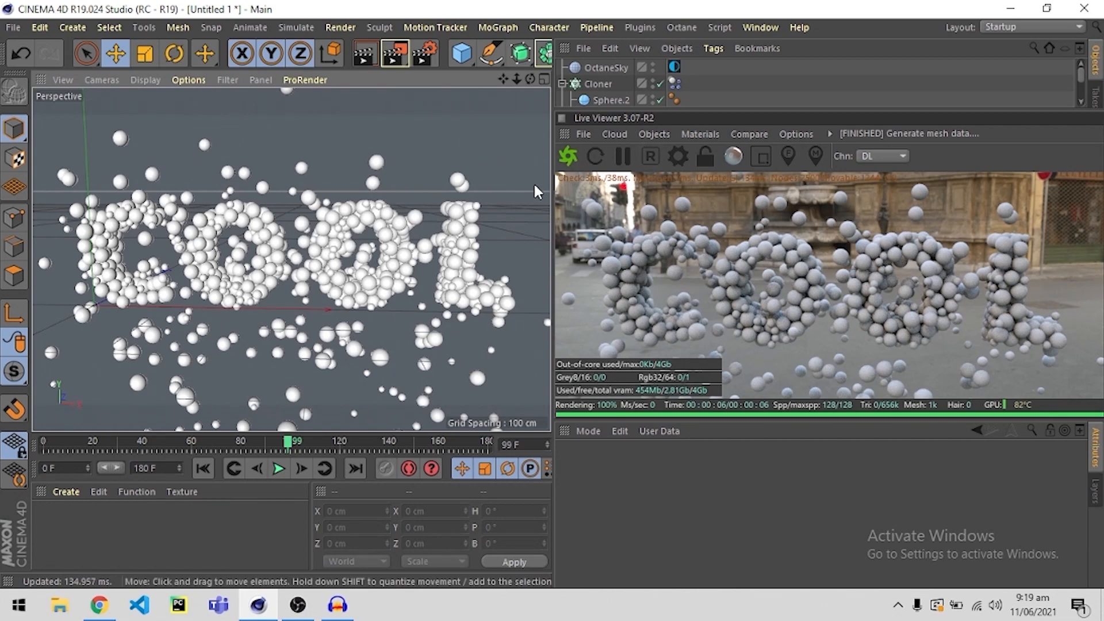
# Add a plane beneath the COOL letters and stretch it to about 804 cm along X.
pyautogui.click(469, 61)
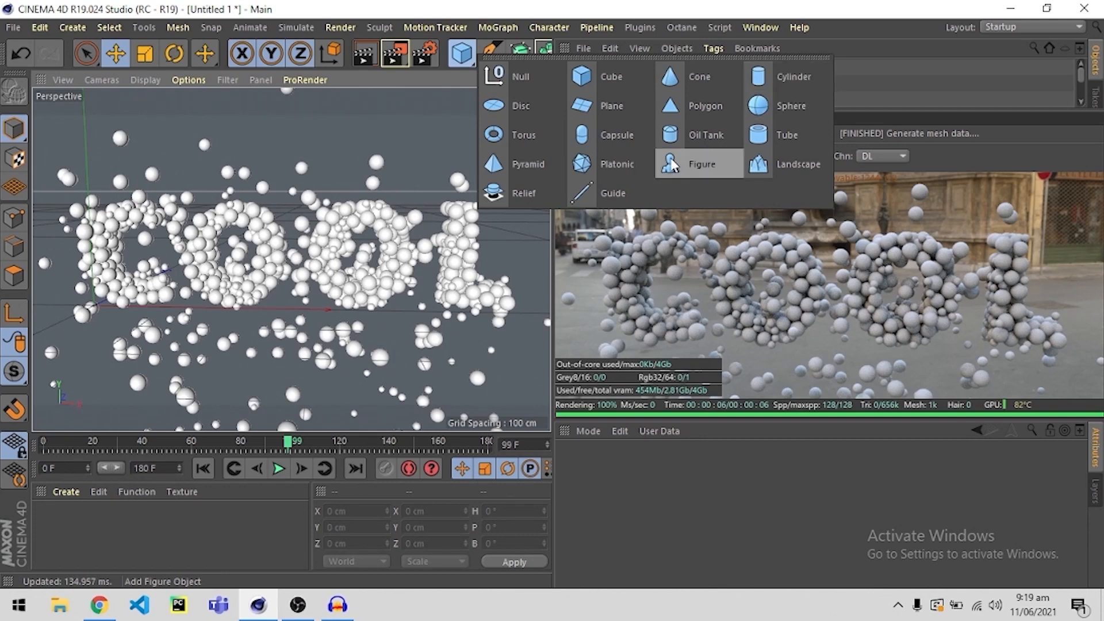
pyautogui.click(609, 107)
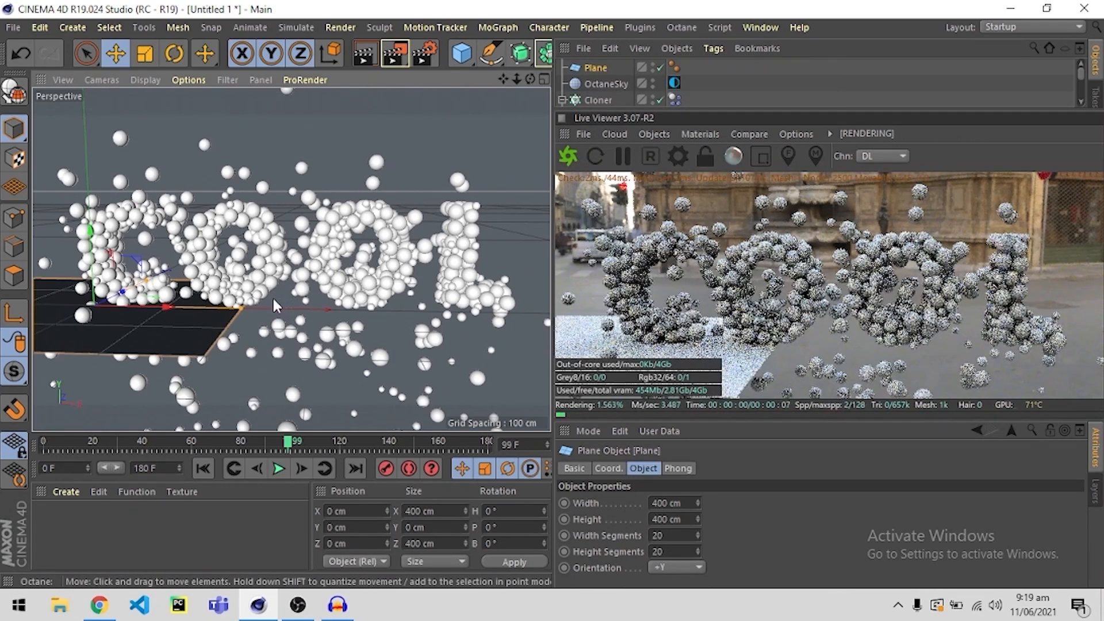
pyautogui.scroll(-4, 273, 305)
pyautogui.keyDown('alt'); pyautogui.moveTo(274, 305); pyautogui.dragTo(405, 261); pyautogui.keyUp('alt')
pyautogui.keyDown('alt'); pyautogui.moveTo(193, 313); pyautogui.dragTo(327, 257); pyautogui.keyUp('alt')
# Move the plane along X to about 260 cm so that it lies beneath the whole word.
pyautogui.press('r')
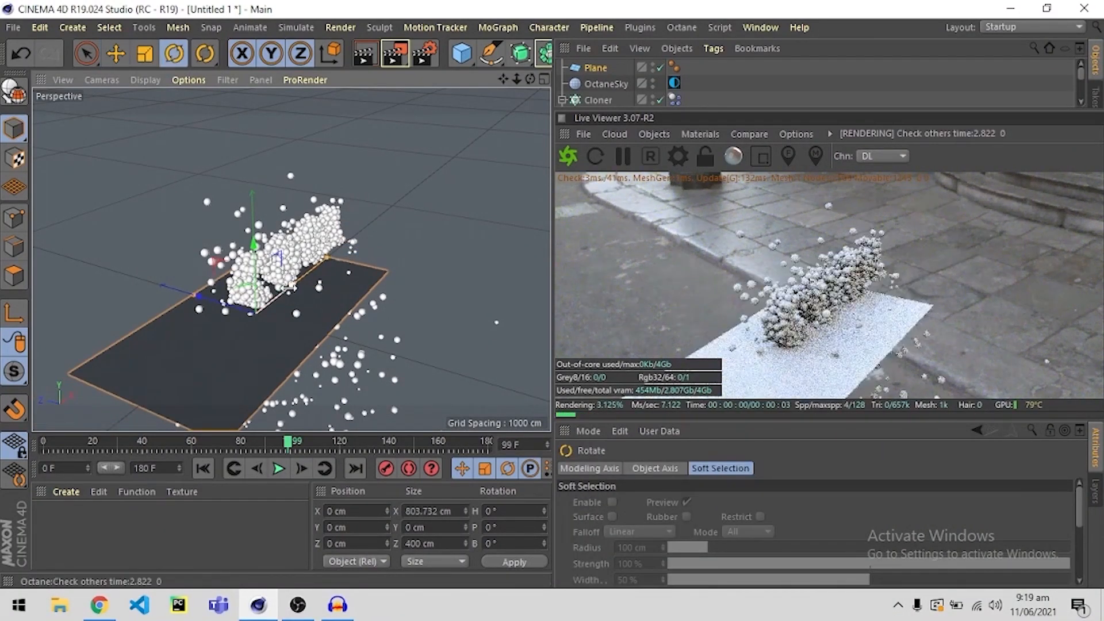
pyautogui.press('e')
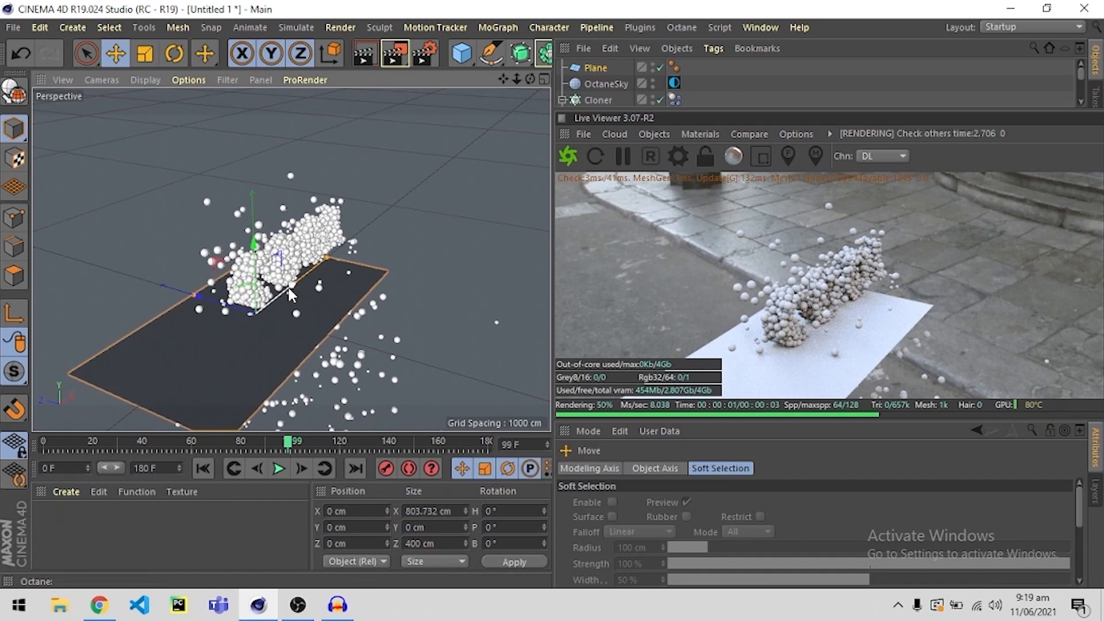
pyautogui.moveTo(290, 294); pyautogui.dragTo(325, 254)
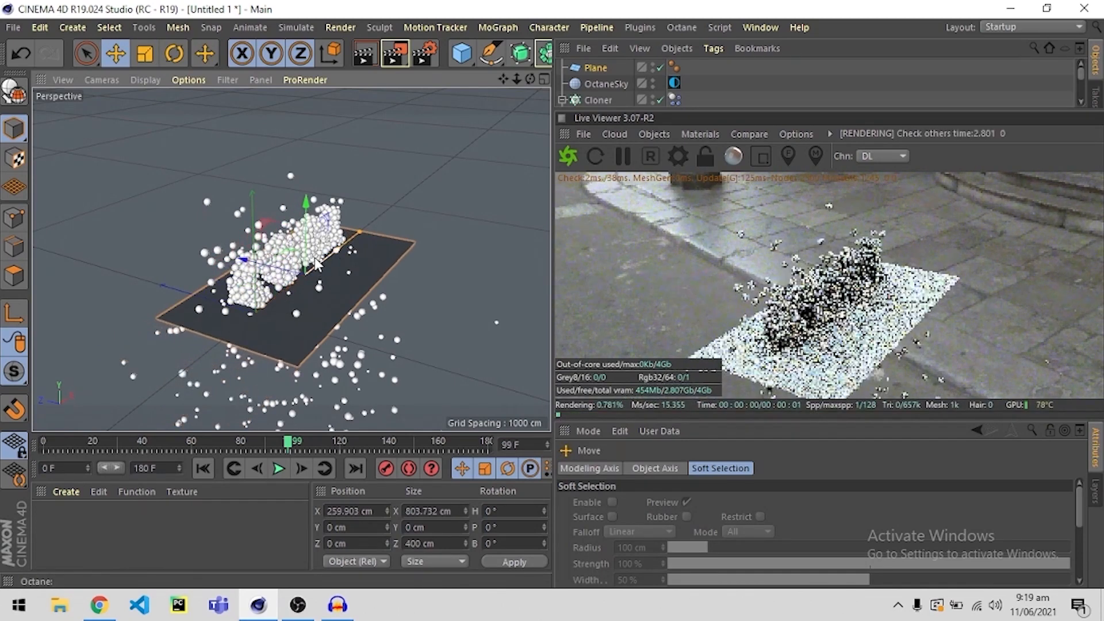
# Scale the plane to about 922 cm along Z and view it from the end of the word.
pyautogui.press('r')
pyautogui.press('t')
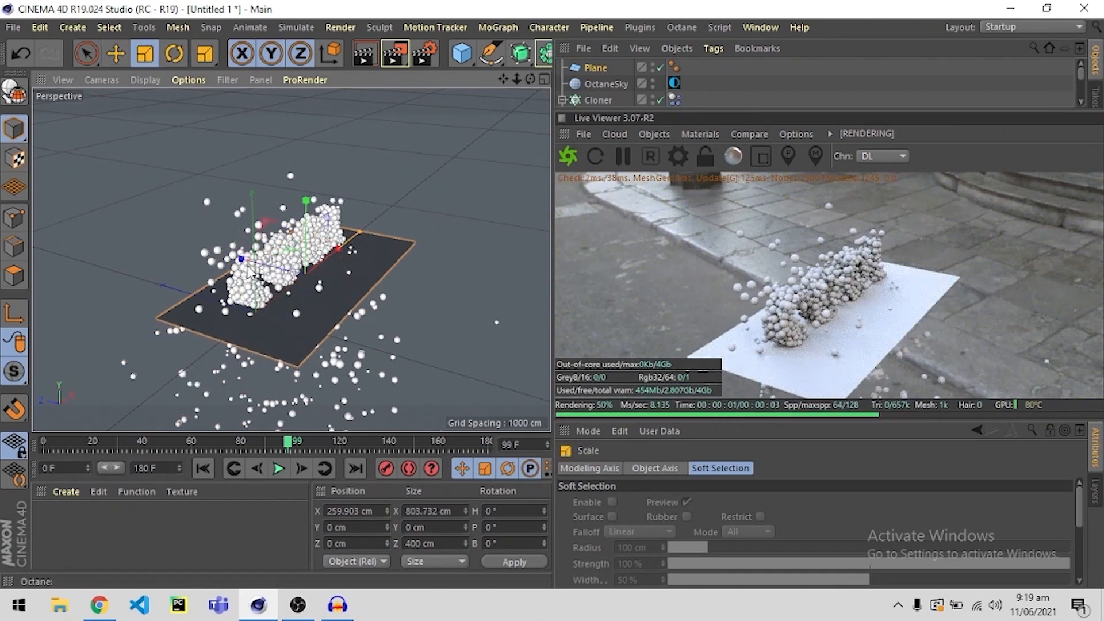
pyautogui.moveTo(232, 260); pyautogui.dragTo(180, 249)
pyautogui.press('e')
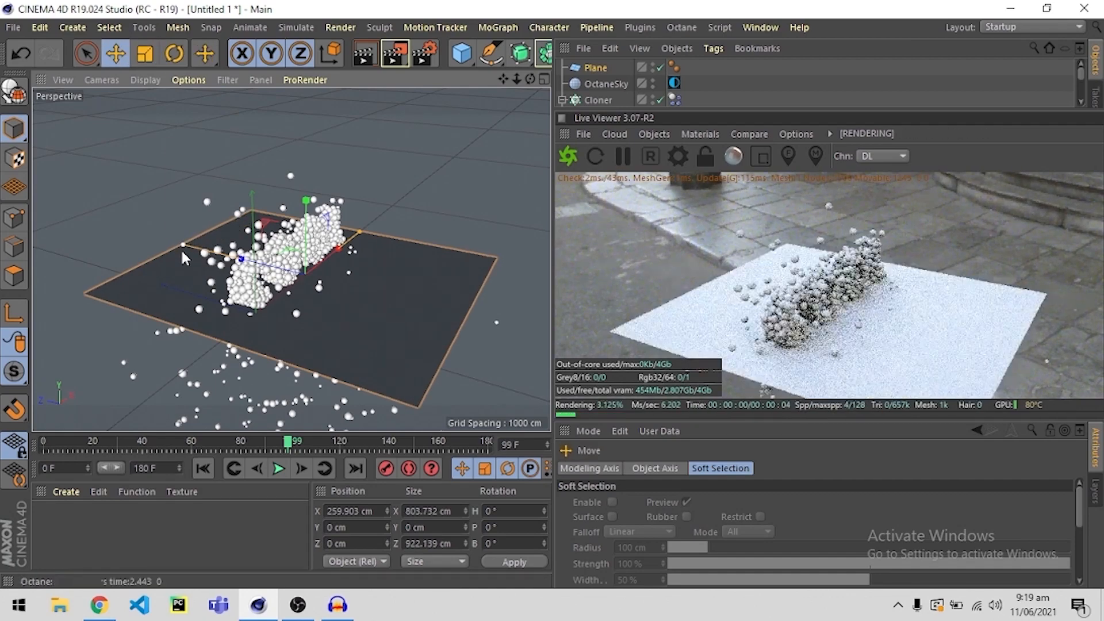
pyautogui.keyDown('alt'); pyautogui.moveTo(214, 308); pyautogui.dragTo(354, 315); pyautogui.keyUp('alt')
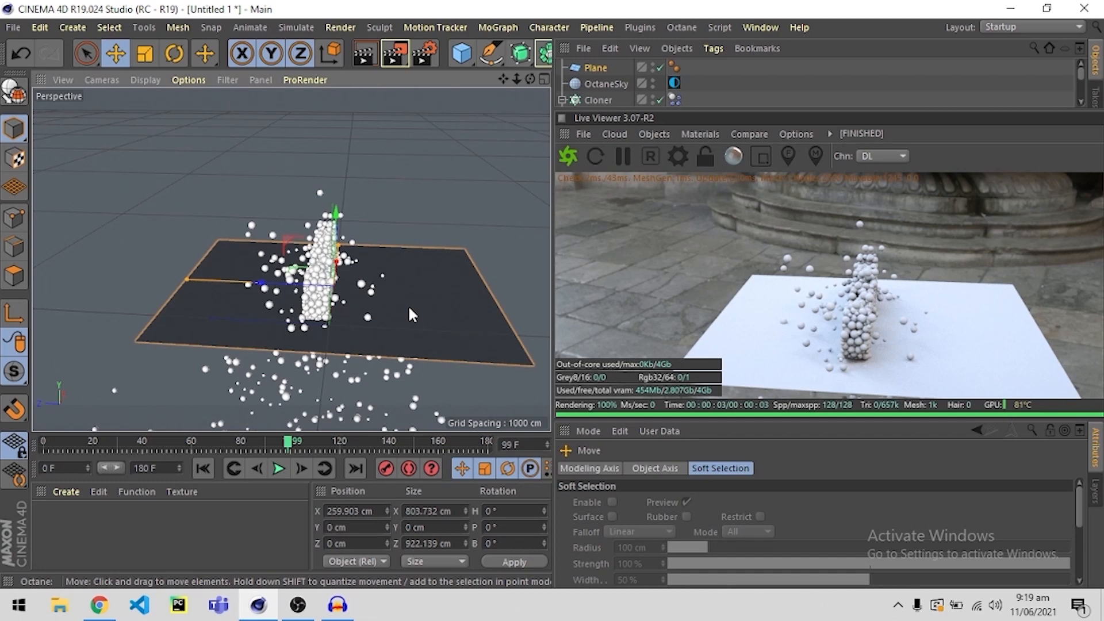
# Move the plane along Z to about 240 cm and widen the viewport.
pyautogui.moveTo(262, 283); pyautogui.dragTo(183, 279)
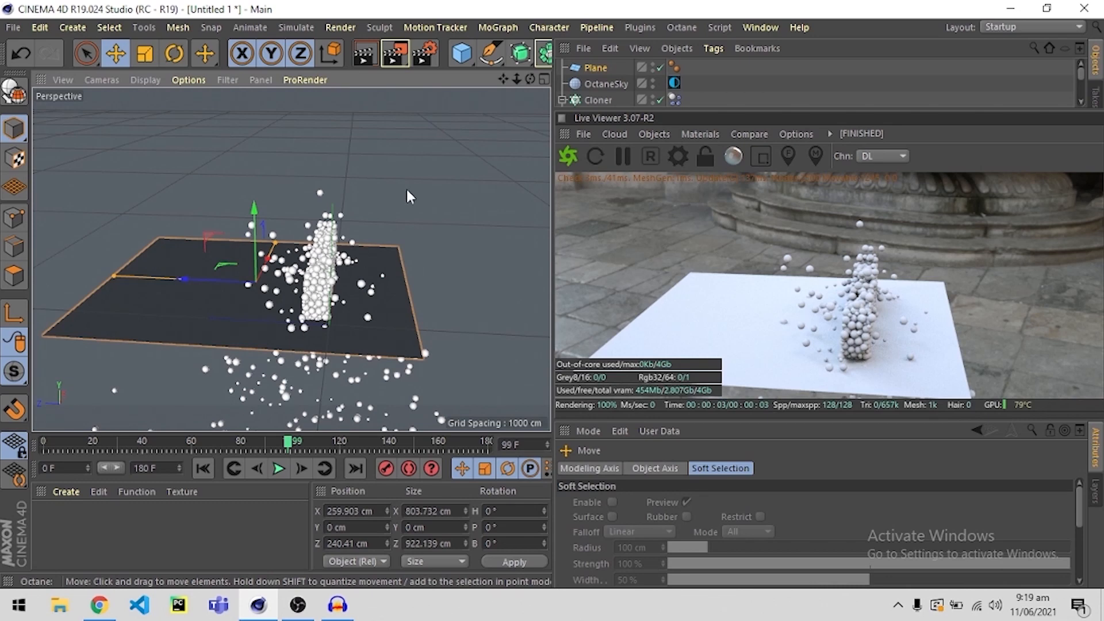
pyautogui.moveTo(552, 85); pyautogui.dragTo(713, 85)
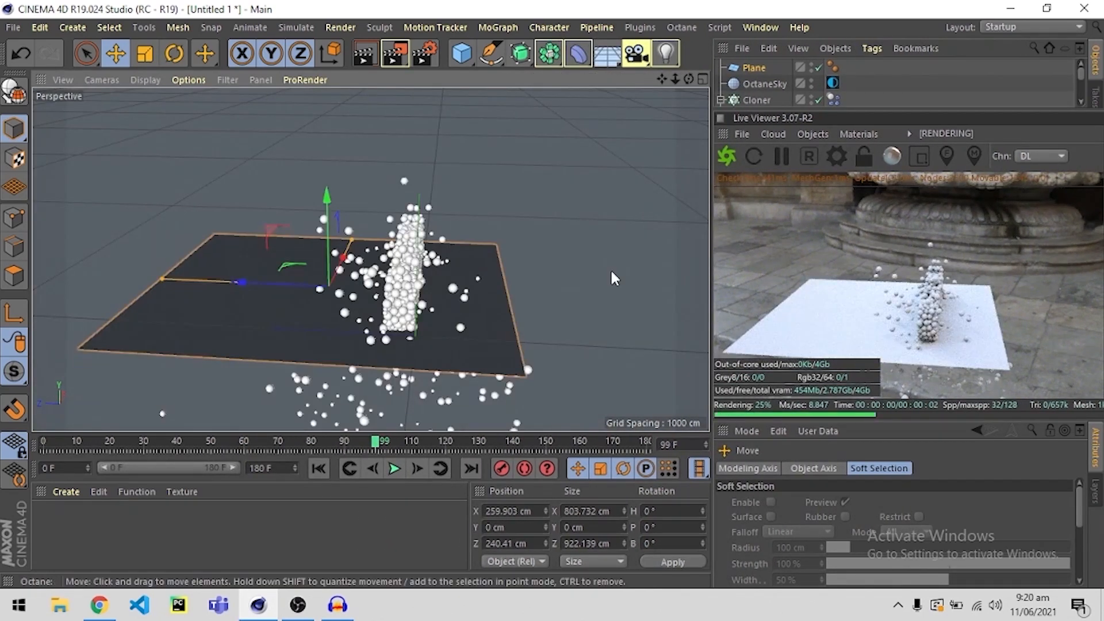
# Add a Bend deformer as a child of the plane and set its strength to 36°.
pyautogui.click(579, 55)
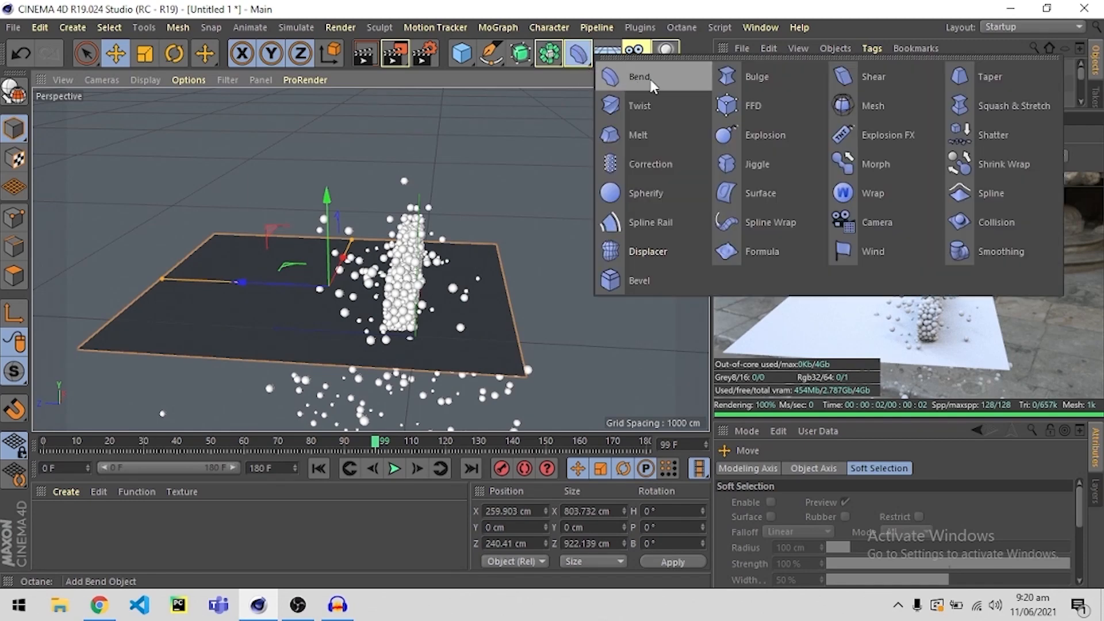
pyautogui.click(633, 79)
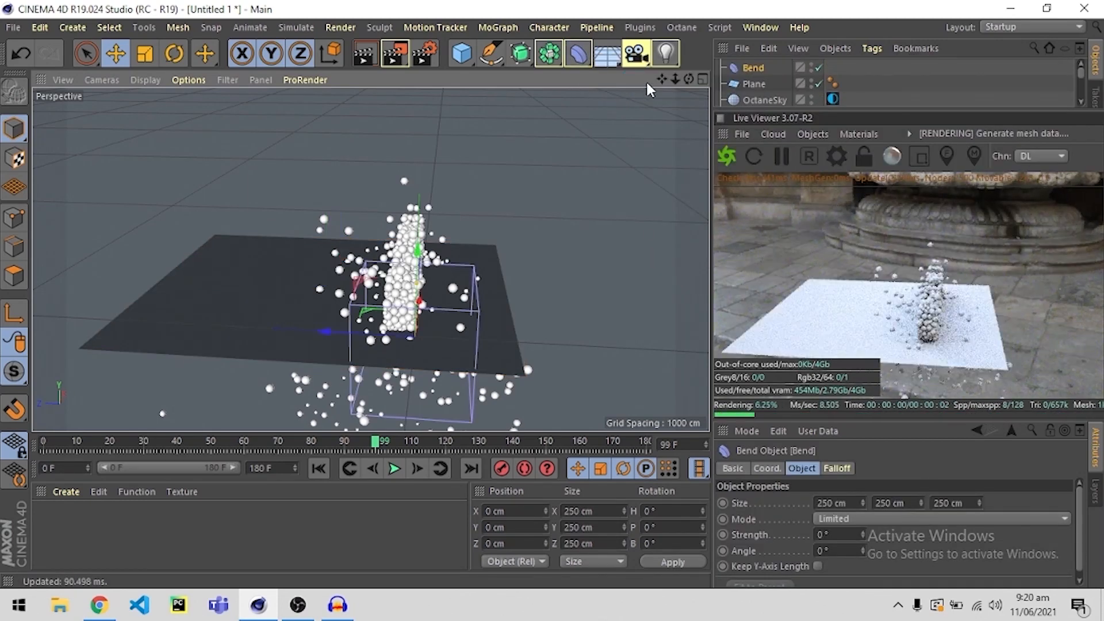
pyautogui.moveTo(792, 108); pyautogui.dragTo(784, 207)
pyautogui.click(765, 197)
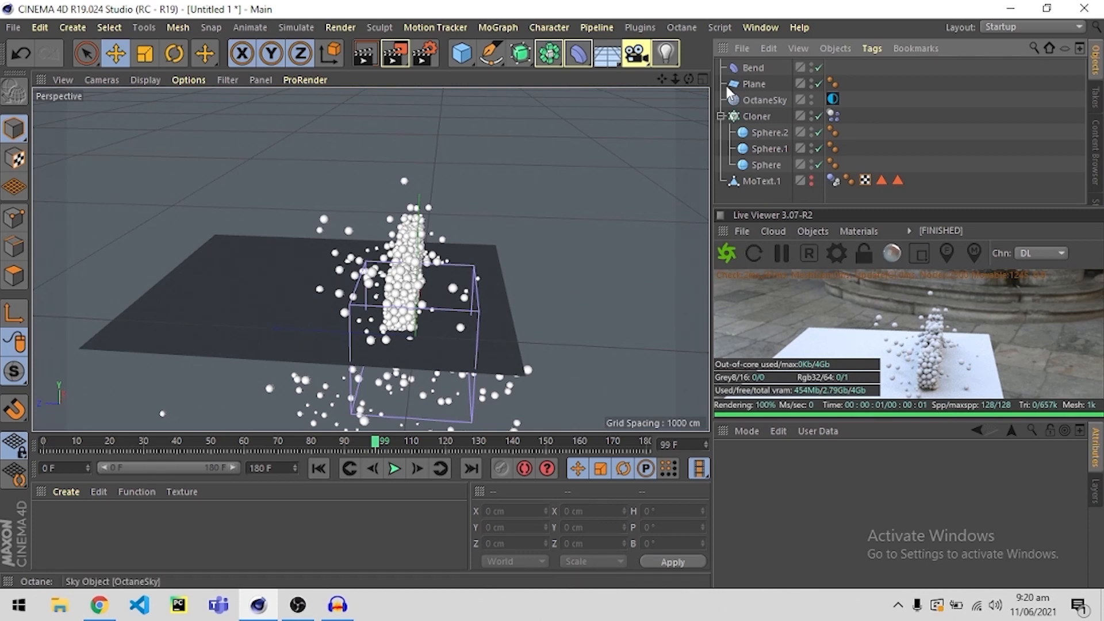
pyautogui.click(750, 67)
pyautogui.moveTo(750, 67)
pyautogui.mouseDown()
pyautogui.moveTo(768, 69)
pyautogui.moveTo(755, 87)
pyautogui.mouseUp()
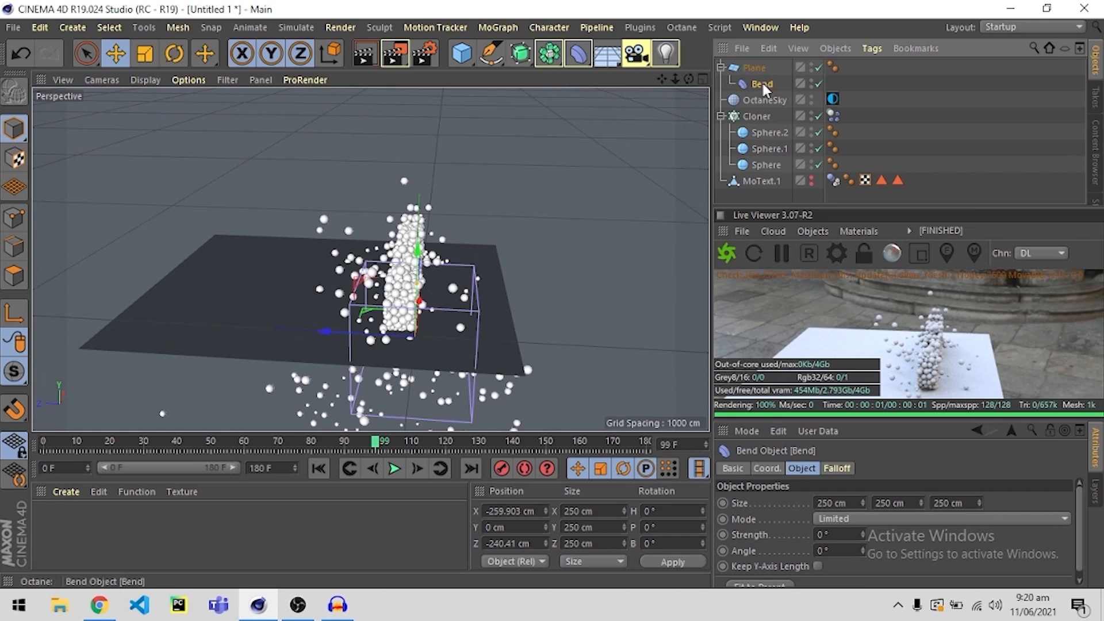
pyautogui.moveTo(780, 204); pyautogui.dragTo(781, 155)
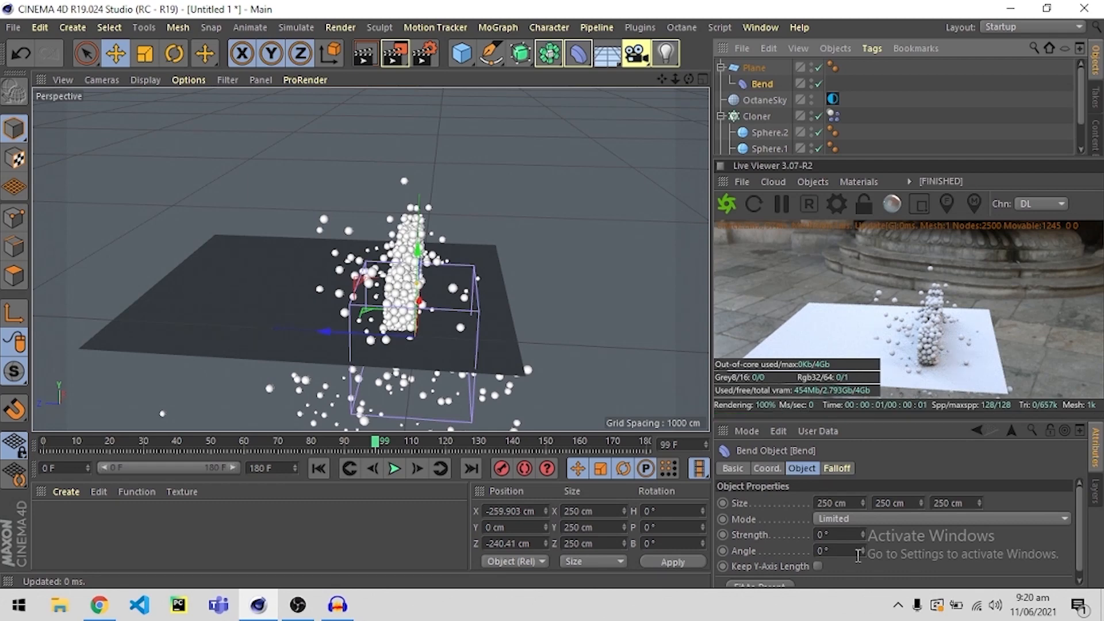
pyautogui.moveTo(863, 535); pyautogui.dragTo(863, 513)
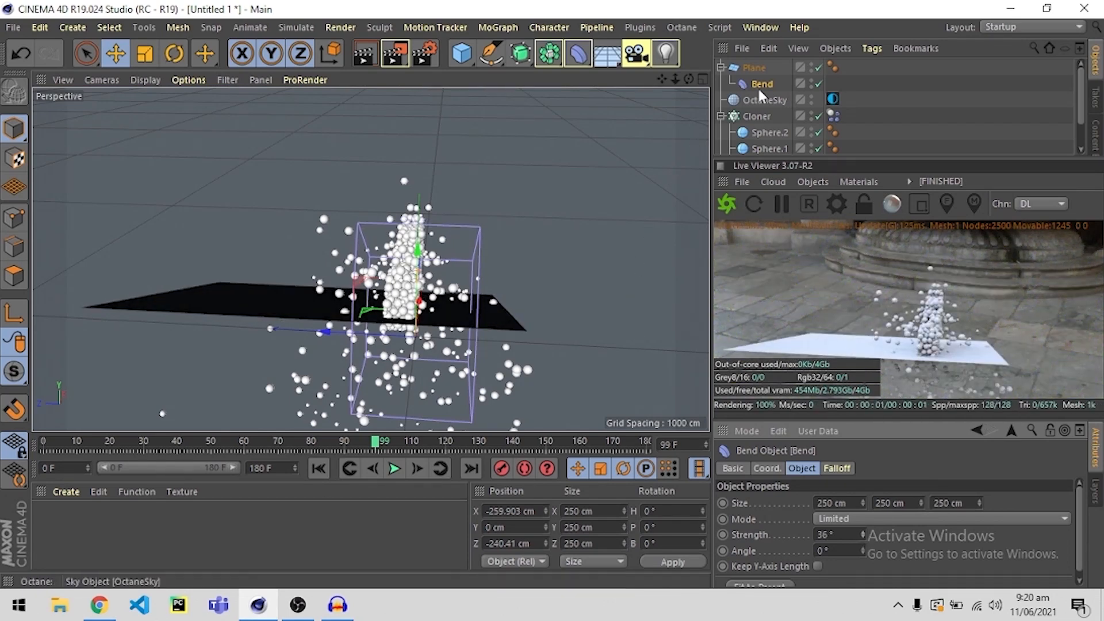
# Set the plane's width segments and height segments to 100 each.
pyautogui.click(754, 67)
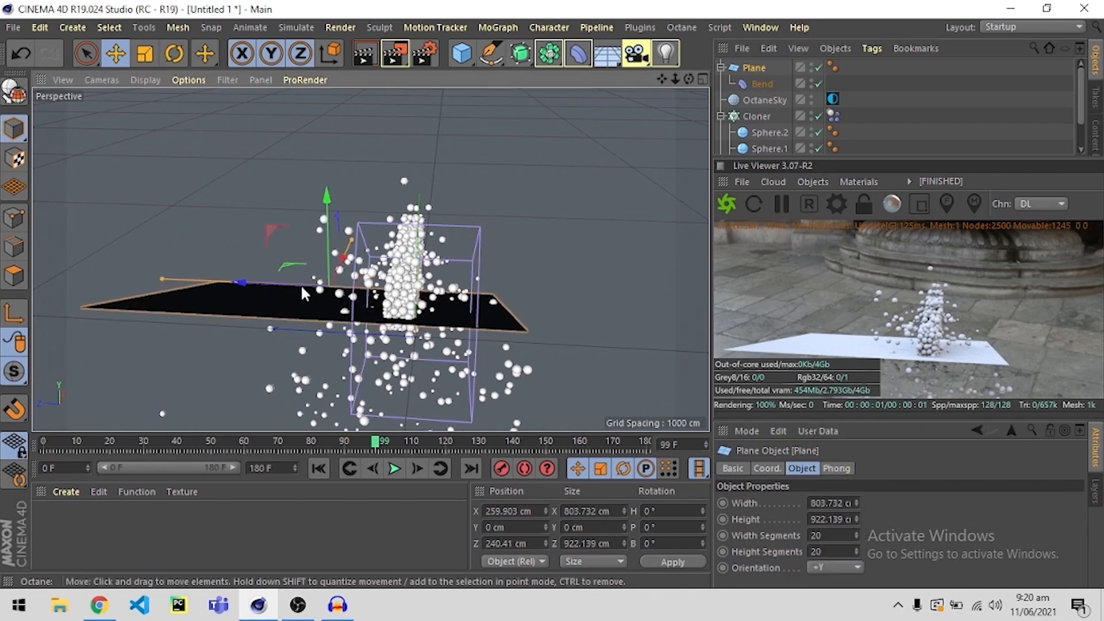
pyautogui.keyDown('alt'); pyautogui.moveTo(302, 284); pyautogui.dragTo(242, 282); pyautogui.keyUp('alt')
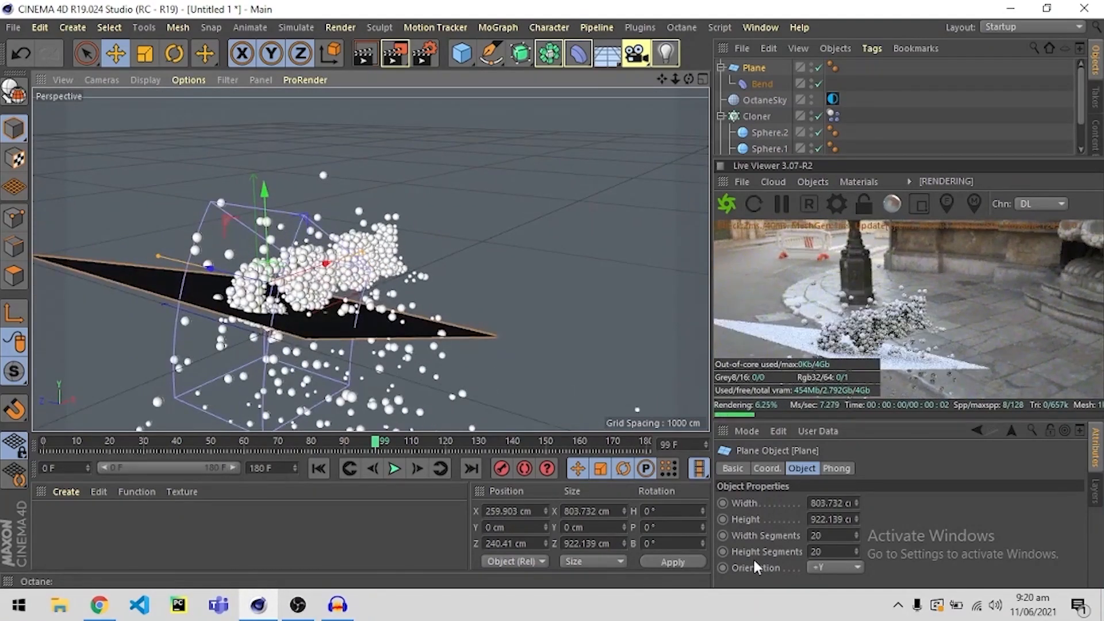
pyautogui.moveTo(858, 537); pyautogui.dragTo(778, 539)
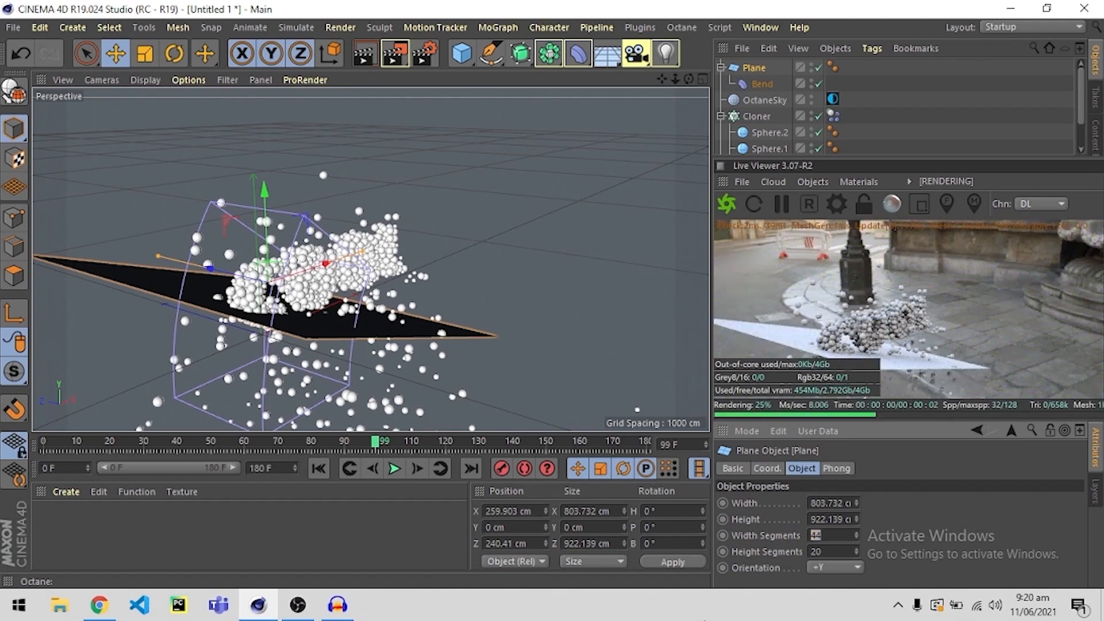
pyautogui.write('100')
pyautogui.press('Return')
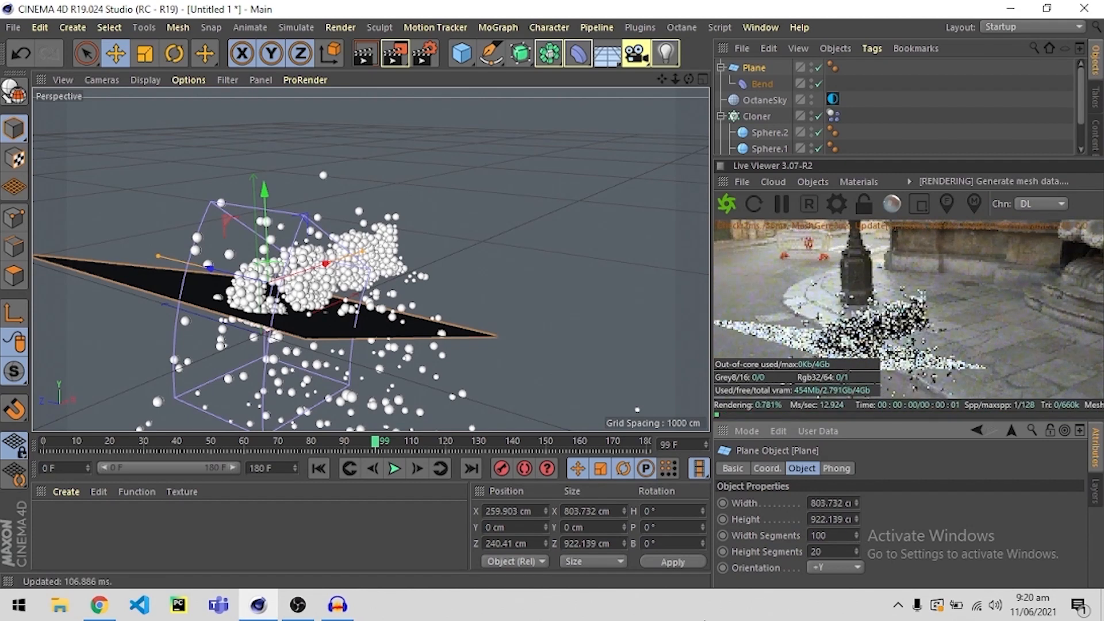
pyautogui.click(826, 553)
pyautogui.moveTo(826, 554); pyautogui.dragTo(769, 556)
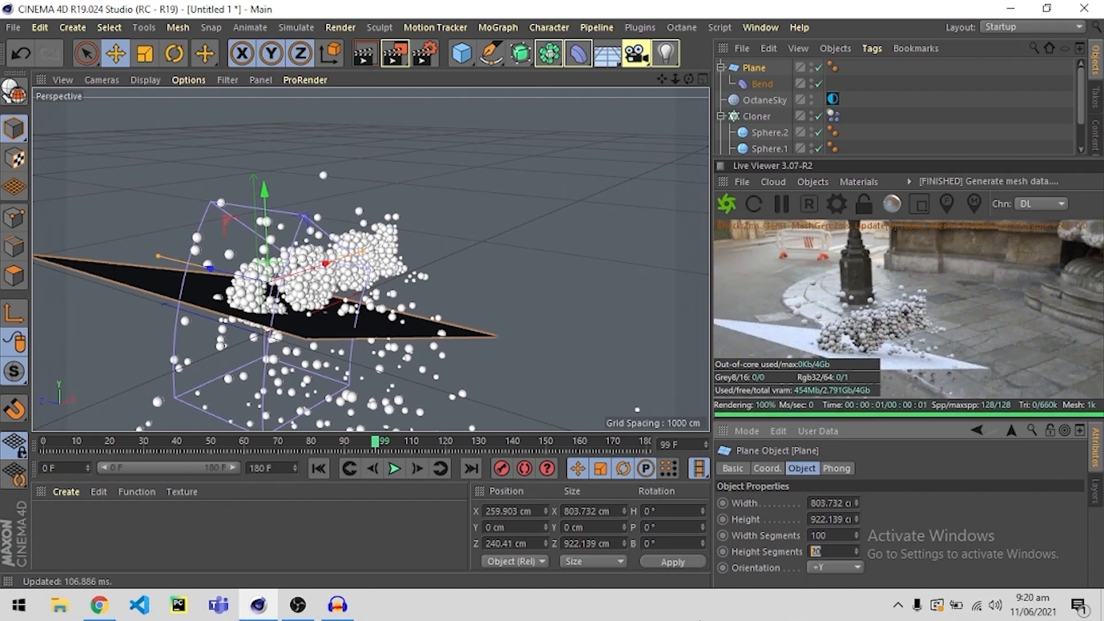
pyautogui.press('Return')
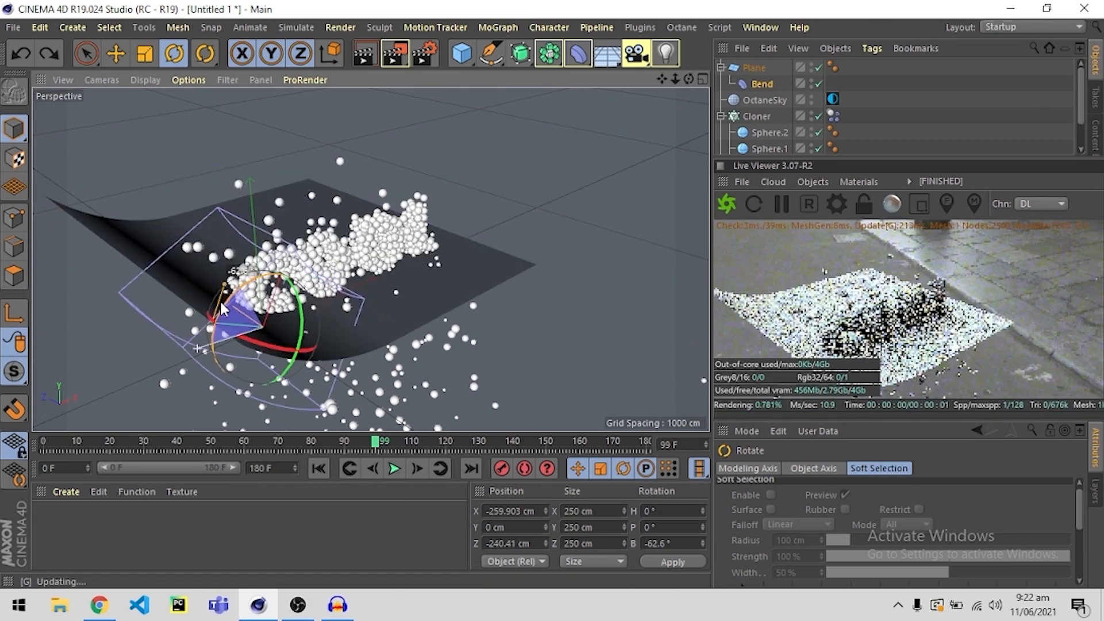
# Rotate the Bend deformer to about -11° bank and fit it to its parent plane.
pyautogui.moveTo(256, 275); pyautogui.dragTo(230, 300)
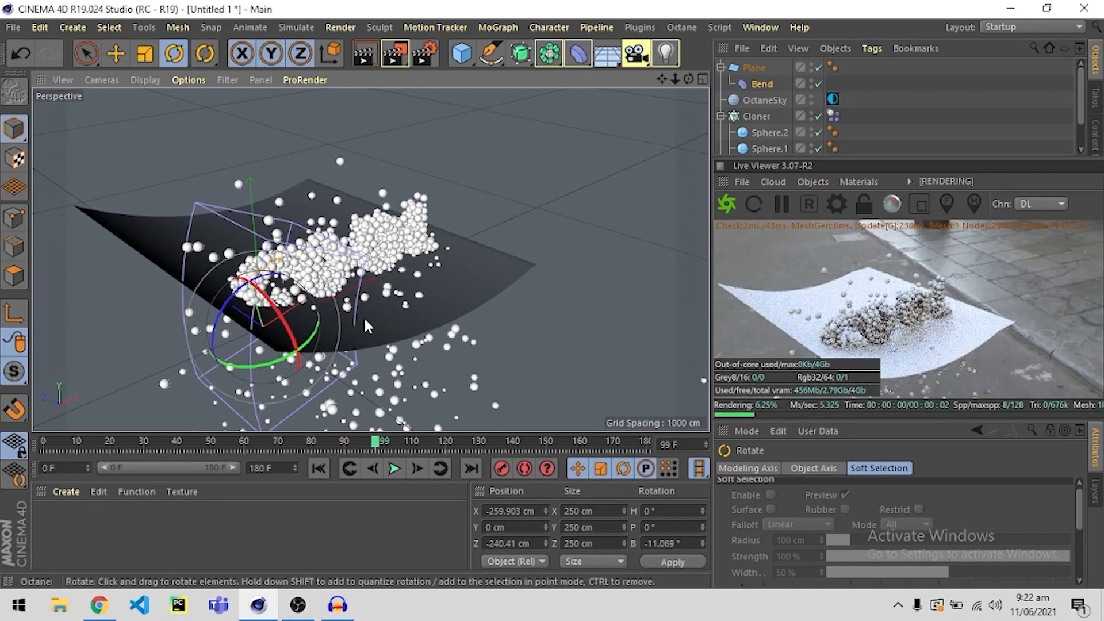
pyautogui.keyDown('alt'); pyautogui.moveTo(364, 317); pyautogui.dragTo(234, 239); pyautogui.keyUp('alt')
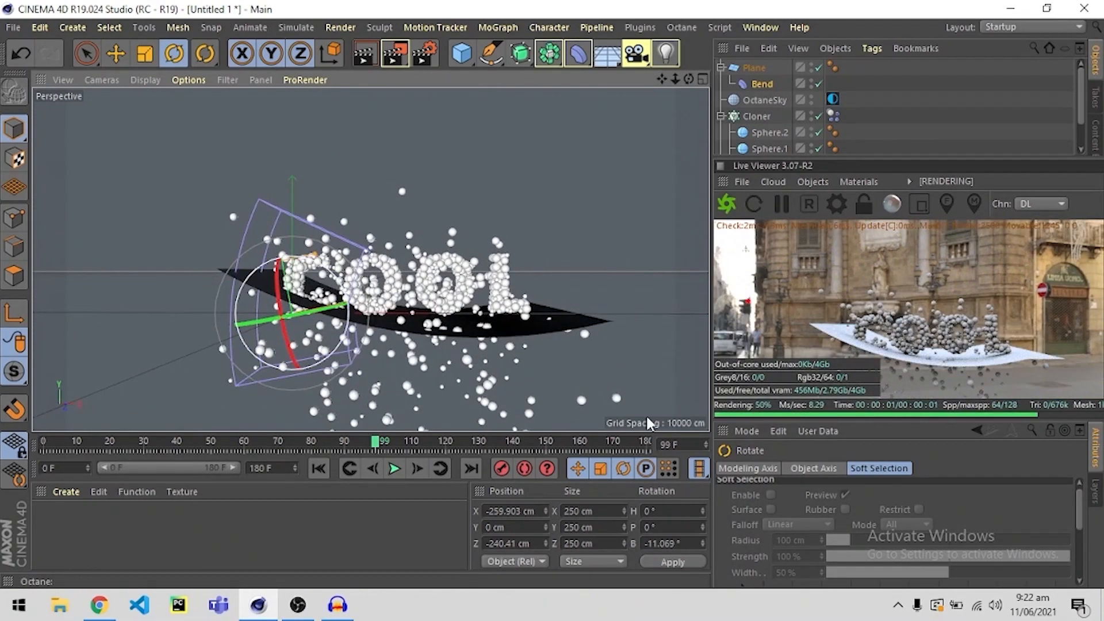
pyautogui.click(762, 85)
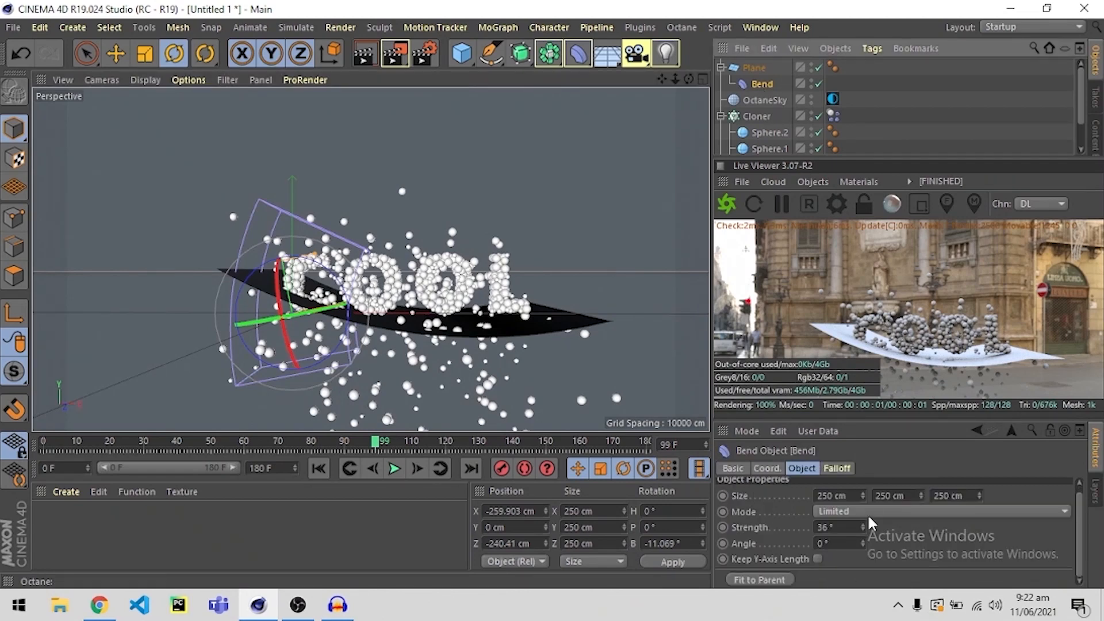
pyautogui.click(763, 581)
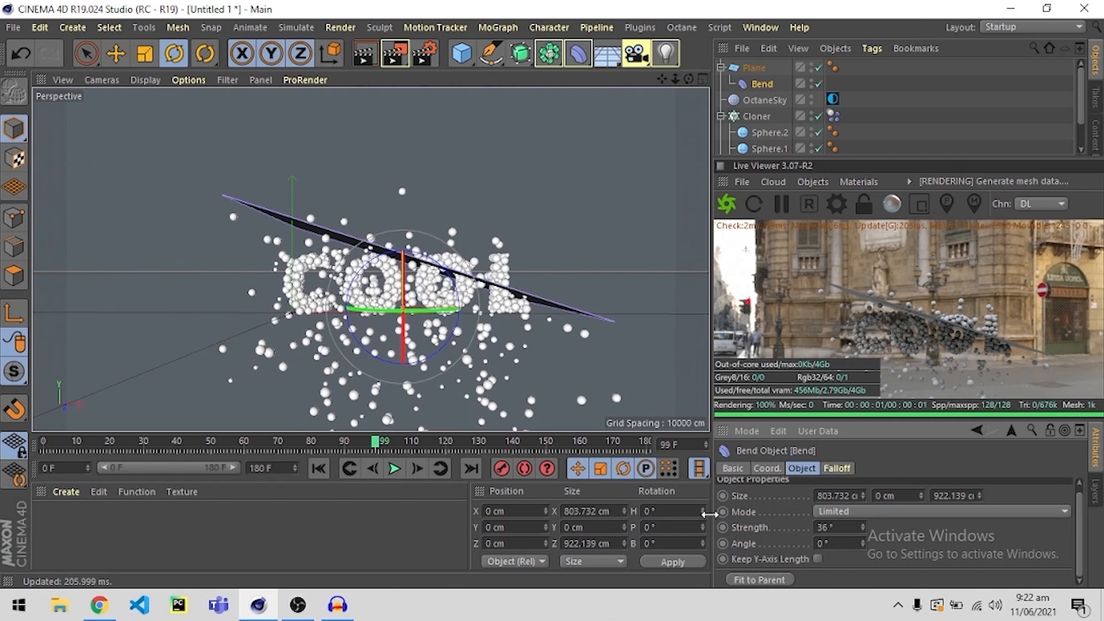
# Try rotating the Bend deformer to about 84° pitch and -40° bank, and undo the rotations.
pyautogui.keyDown('alt'); pyautogui.moveTo(361, 230); pyautogui.dragTo(455, 294); pyautogui.keyUp('alt')
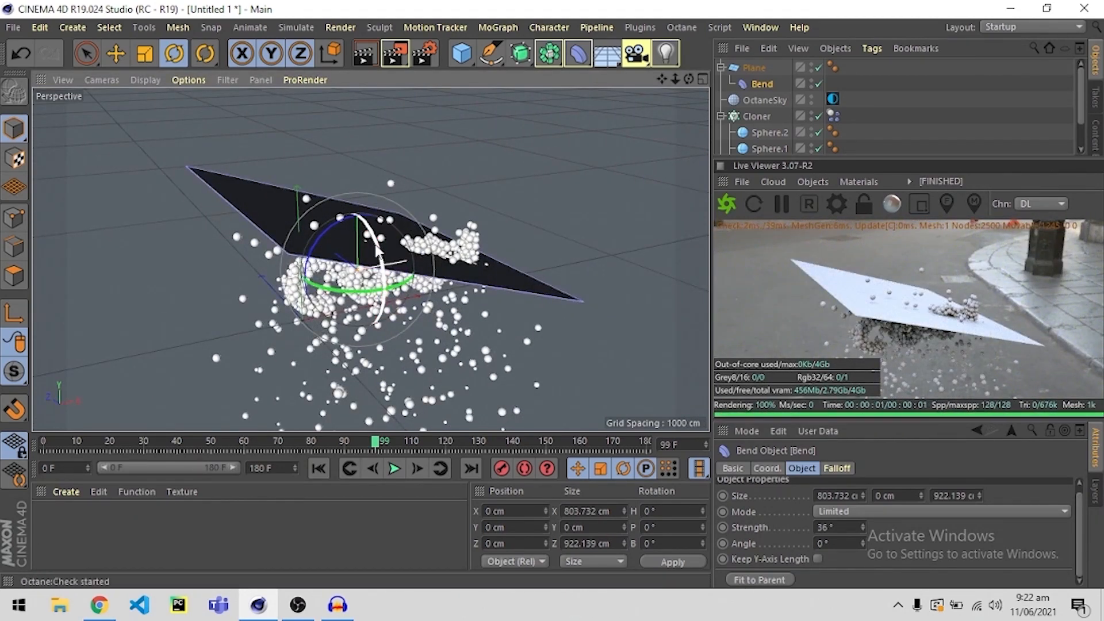
pyautogui.moveTo(377, 248); pyautogui.dragTo(319, 286)
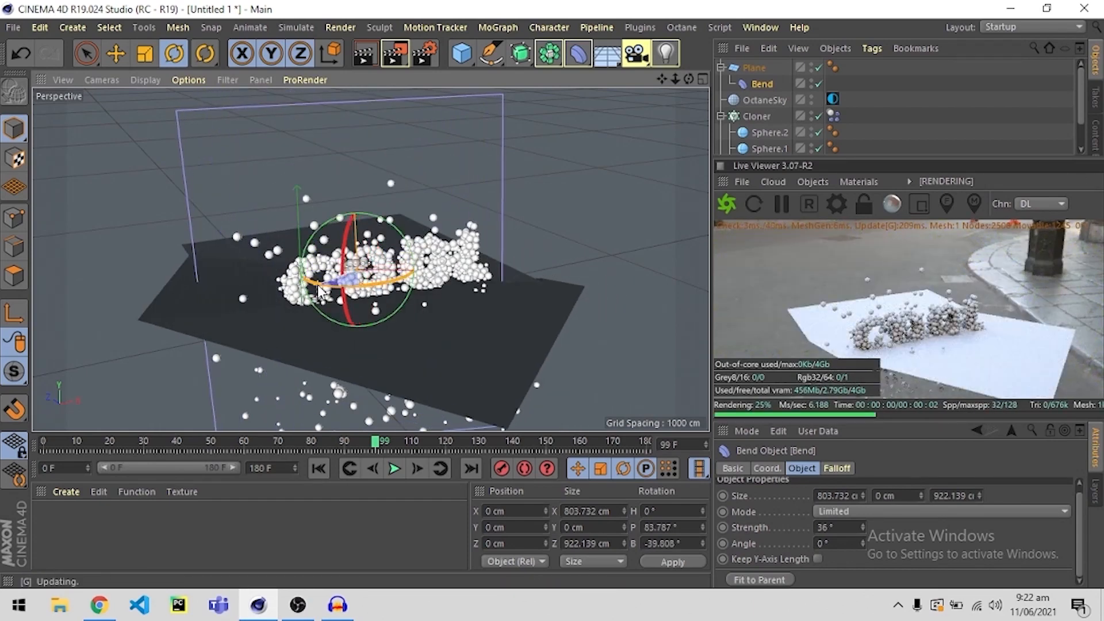
pyautogui.hotkey('ctrl', 'z')
pyautogui.hotkey('ctrl', 'z')
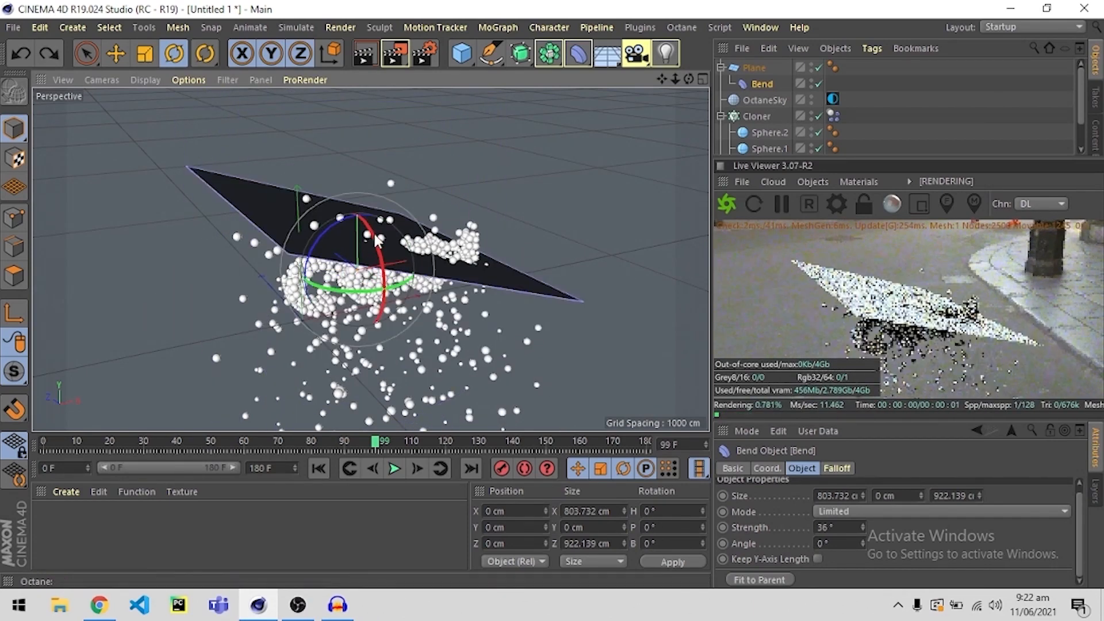
# Rotate the Bend deformer to about -103° bank, fitting it to the plane again, and set its strength to 80°.
pyautogui.moveTo(336, 230); pyautogui.dragTo(305, 331)
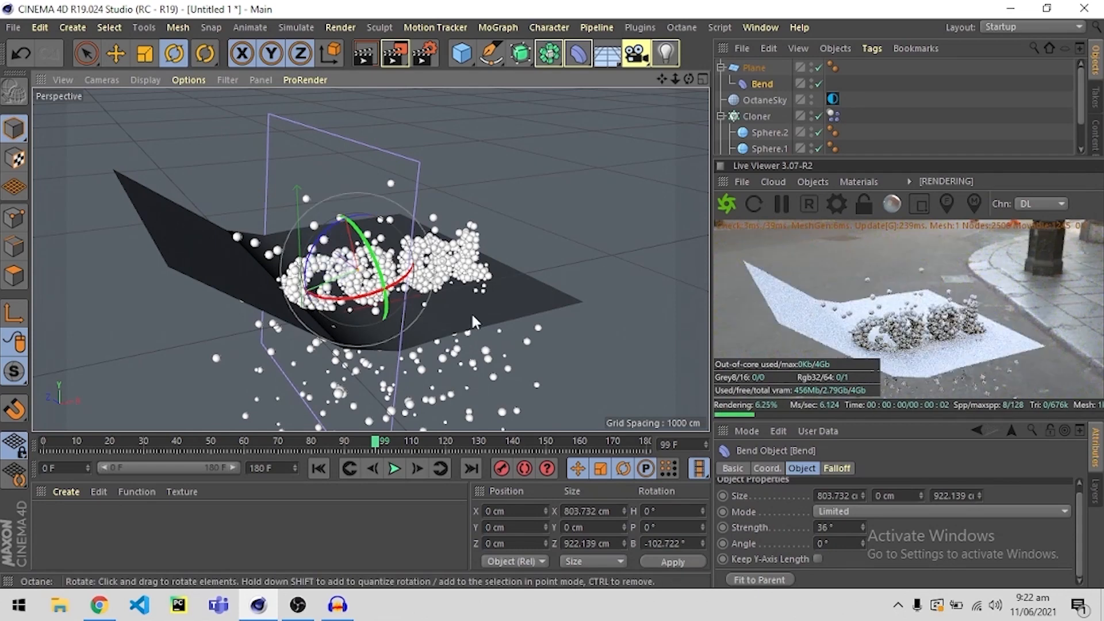
pyautogui.click(768, 581)
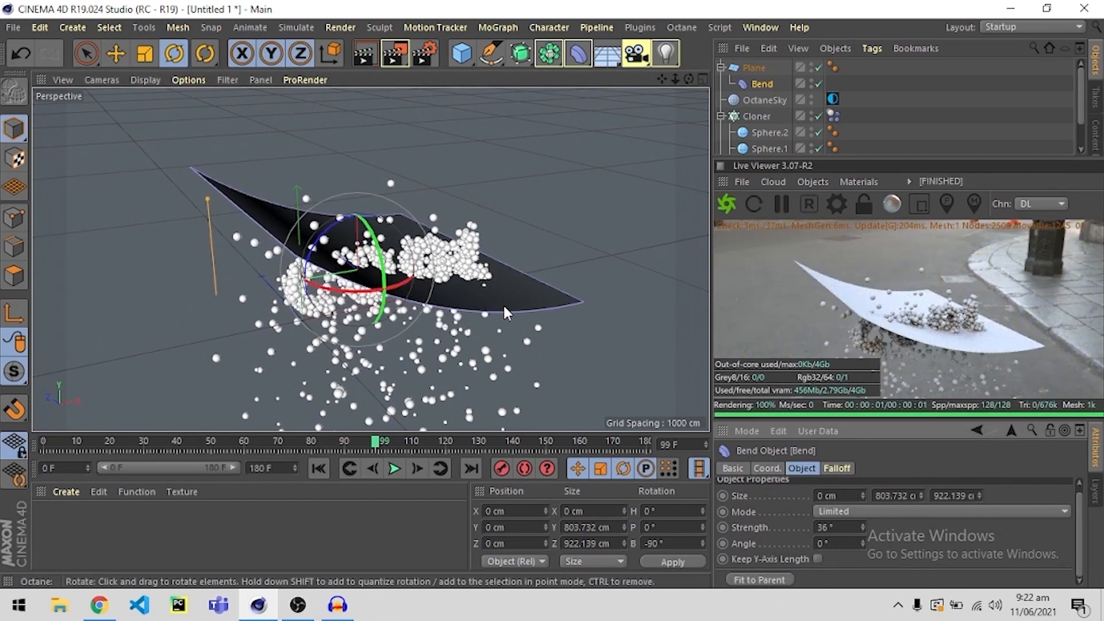
pyautogui.keyDown('alt'); pyautogui.moveTo(490, 300); pyautogui.dragTo(402, 282); pyautogui.keyUp('alt')
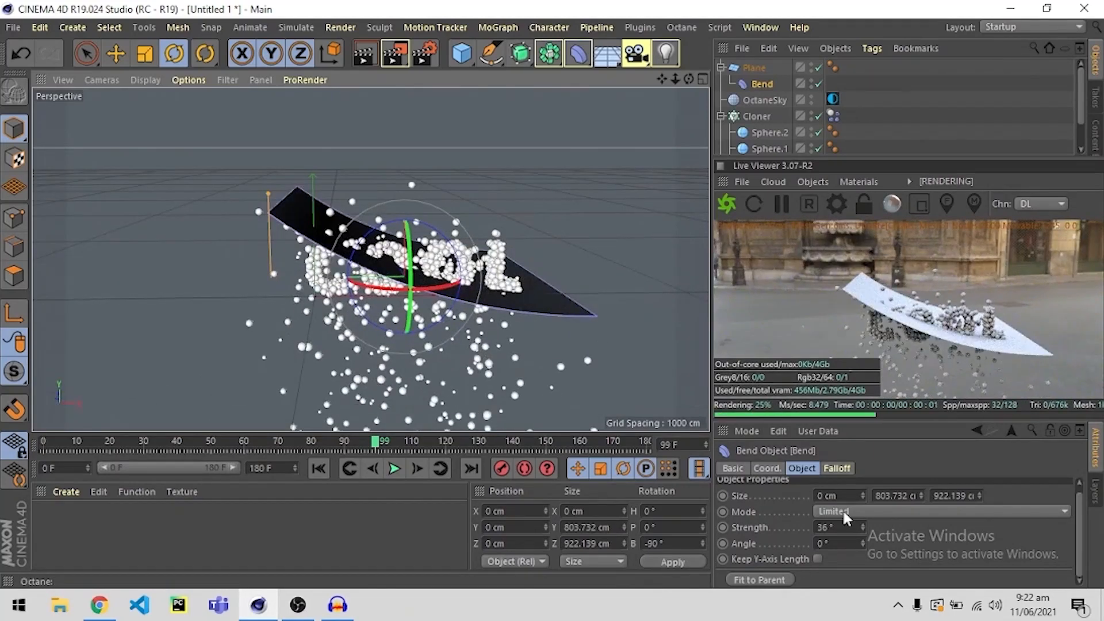
pyautogui.moveTo(860, 527); pyautogui.dragTo(887, 527)
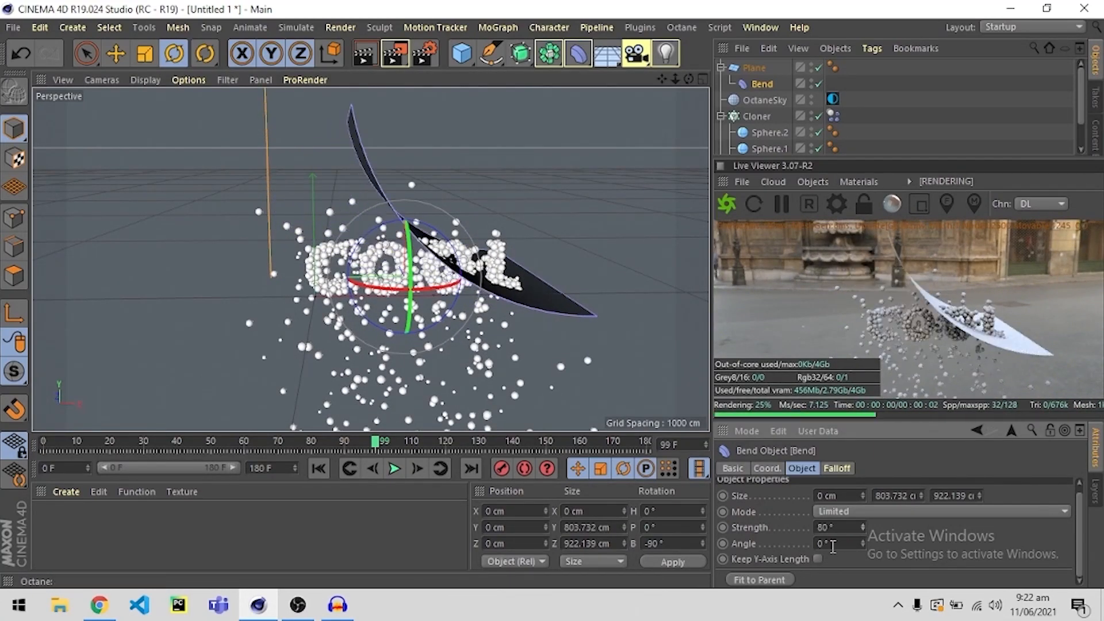
# Enlarge the bent plane to about 1684 cm wide and 1537 cm high.
pyautogui.keyDown('alt'); pyautogui.moveTo(469, 348); pyautogui.dragTo(254, 252); pyautogui.keyUp('alt')
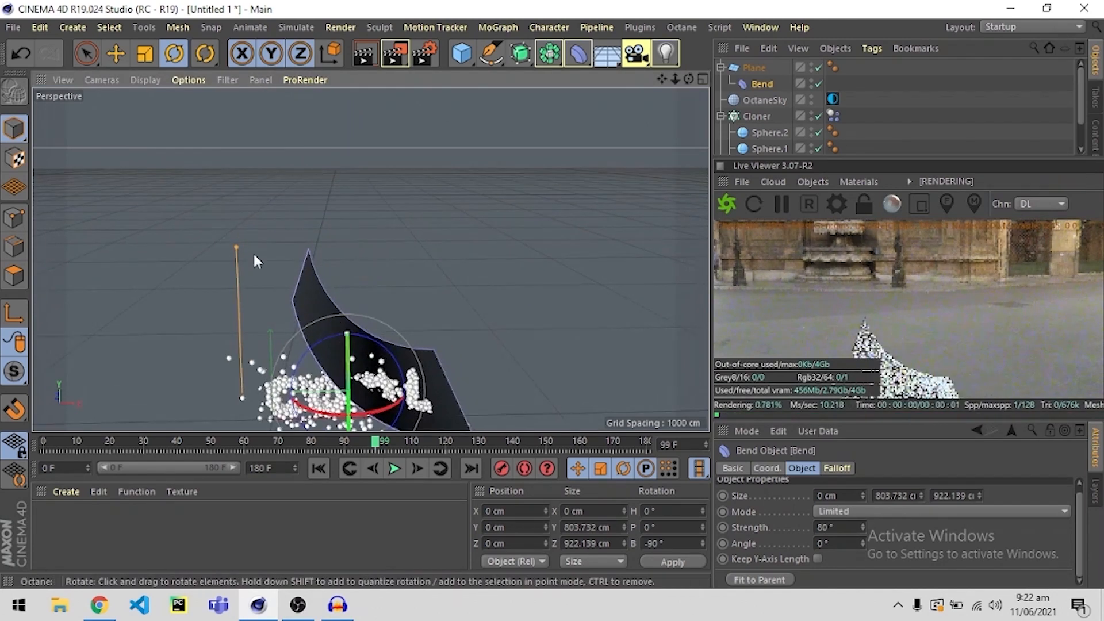
pyautogui.click(754, 67)
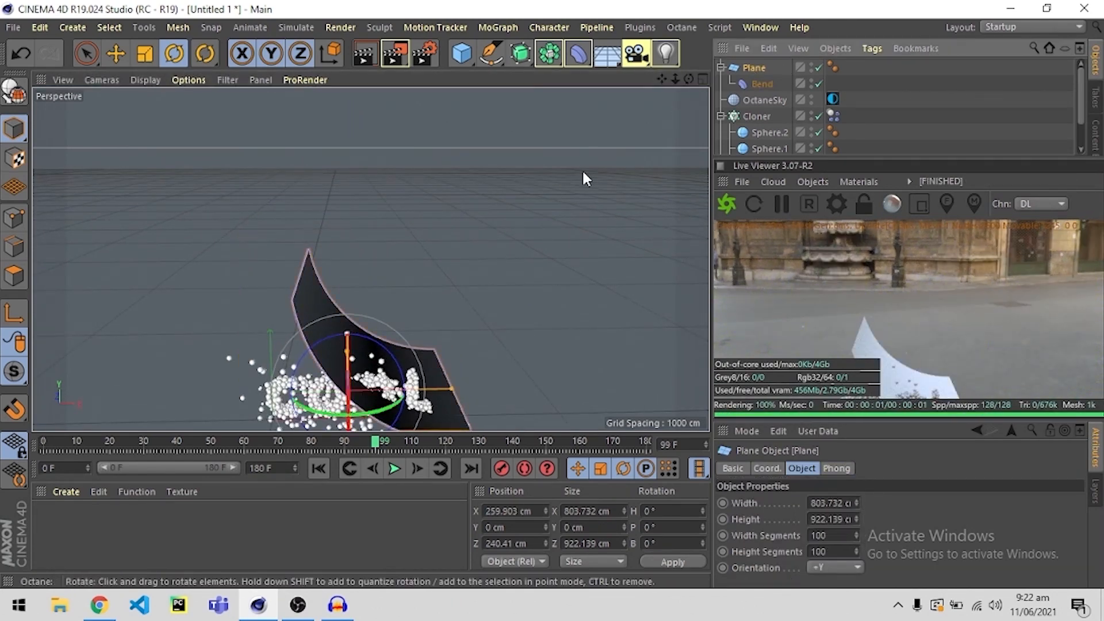
pyautogui.moveTo(452, 391); pyautogui.dragTo(525, 392)
pyautogui.keyDown('alt'); pyautogui.moveTo(463, 340); pyautogui.dragTo(492, 313); pyautogui.keyUp('alt')
pyautogui.click(529, 272)
pyautogui.keyDown('alt'); pyautogui.moveTo(348, 310); pyautogui.dragTo(482, 250); pyautogui.keyUp('alt')
pyautogui.click(228, 193)
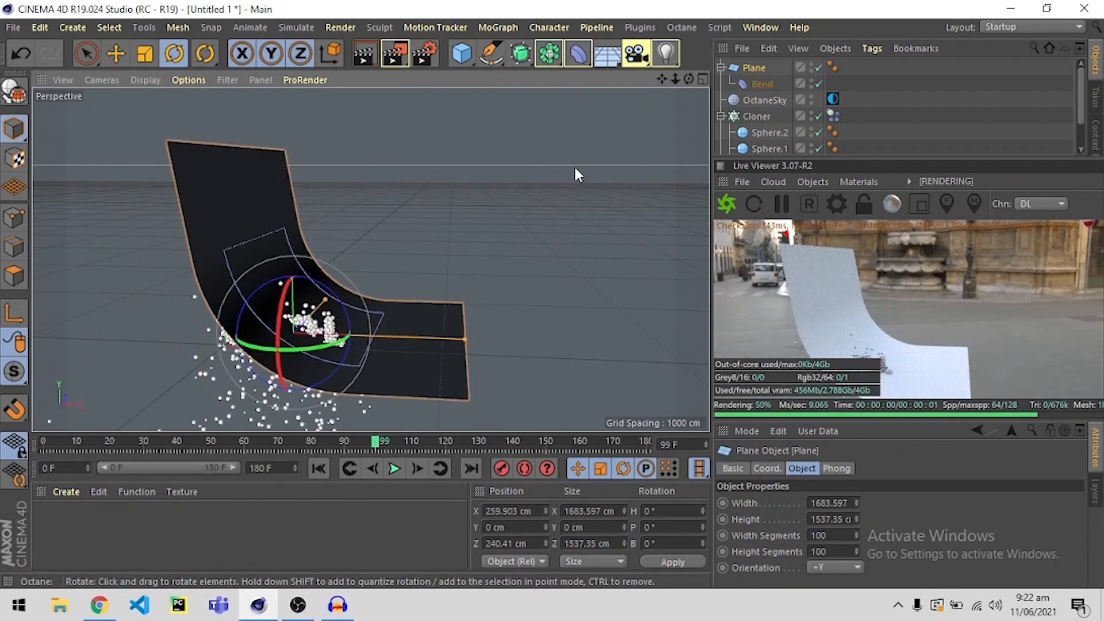
# Rotate the plane to a -90° heading and shift it along X to about -186 cm.
pyautogui.keyDown('alt'); pyautogui.moveTo(374, 360); pyautogui.dragTo(337, 376); pyautogui.keyUp('alt')
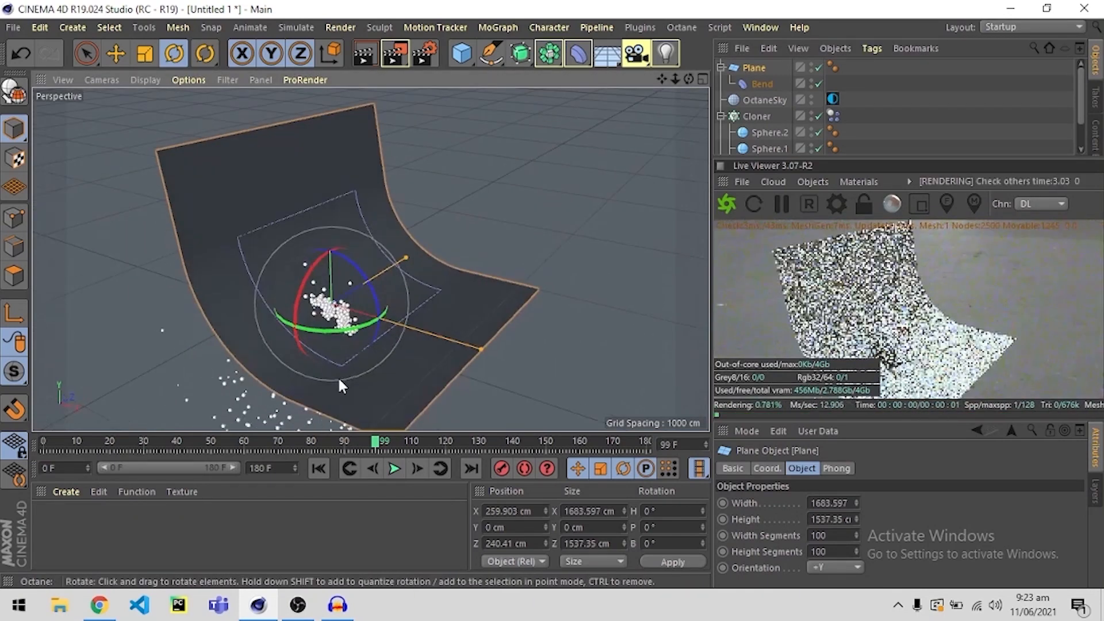
pyautogui.press('e')
pyautogui.moveTo(390, 333); pyautogui.dragTo(227, 310)
pyautogui.press('r')
pyautogui.press('e')
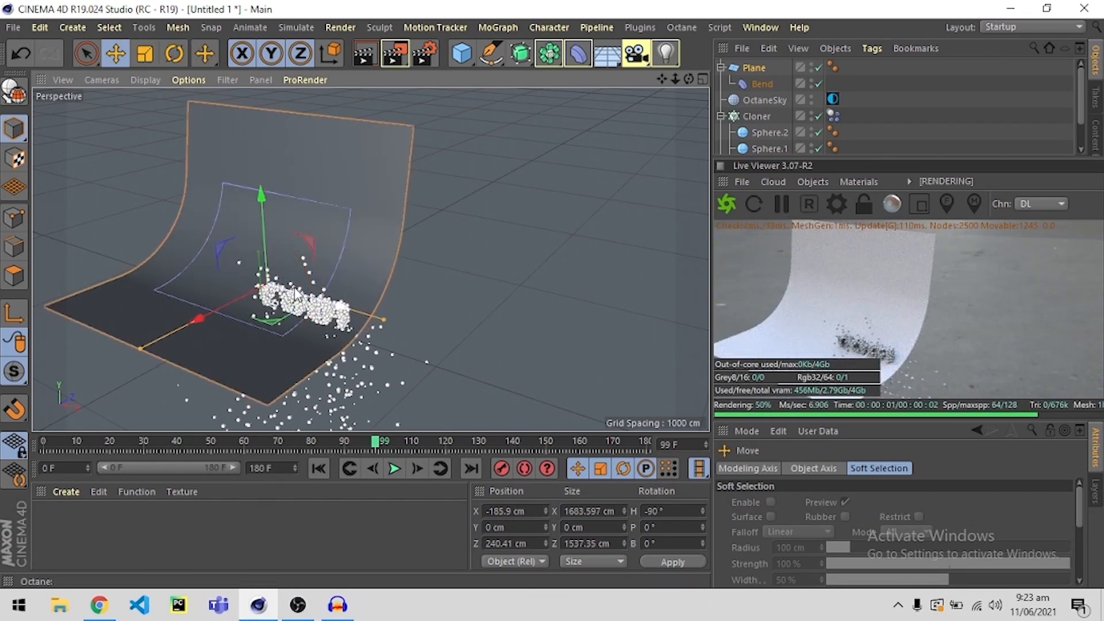
# Move the plane to about 139 cm in X and 401 cm in Z, and view the word from the front.
pyautogui.moveTo(294, 288); pyautogui.dragTo(342, 302)
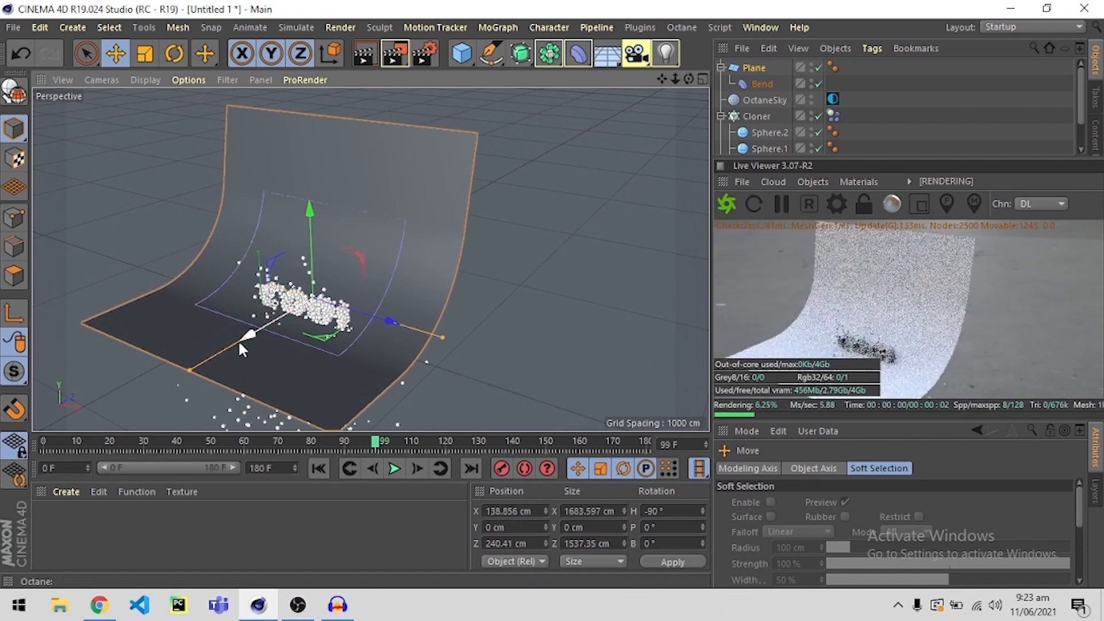
pyautogui.moveTo(240, 349); pyautogui.dragTo(268, 327)
pyautogui.click(357, 249)
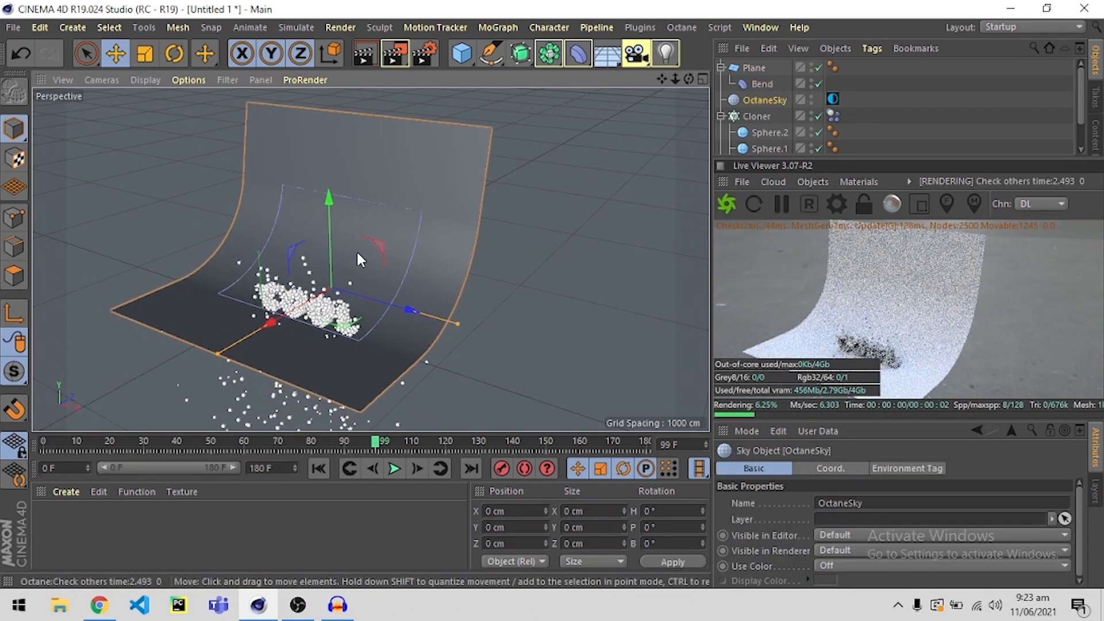
pyautogui.keyDown('alt'); pyautogui.moveTo(357, 253); pyautogui.dragTo(388, 282); pyautogui.keyUp('alt')
pyautogui.scroll(3, 293, 328)
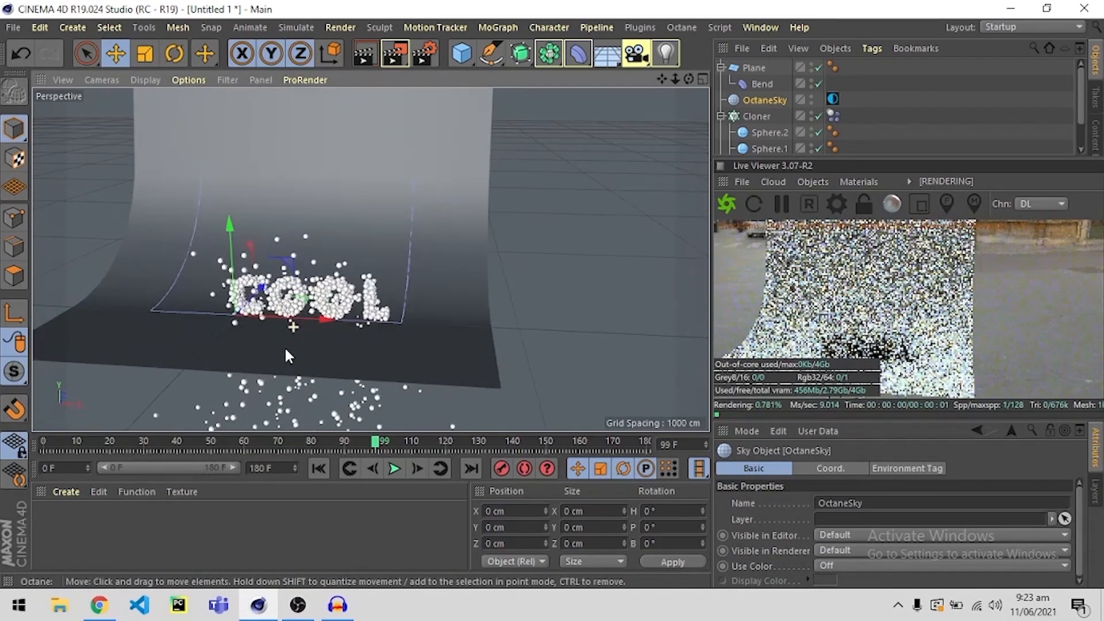
pyautogui.keyDown('alt'); pyautogui.moveTo(304, 338); pyautogui.dragTo(326, 337); pyautogui.keyUp('alt')
# Make the curved backdrop plane a Collider Body in the dynamics simulation.
pyautogui.click(438, 313)
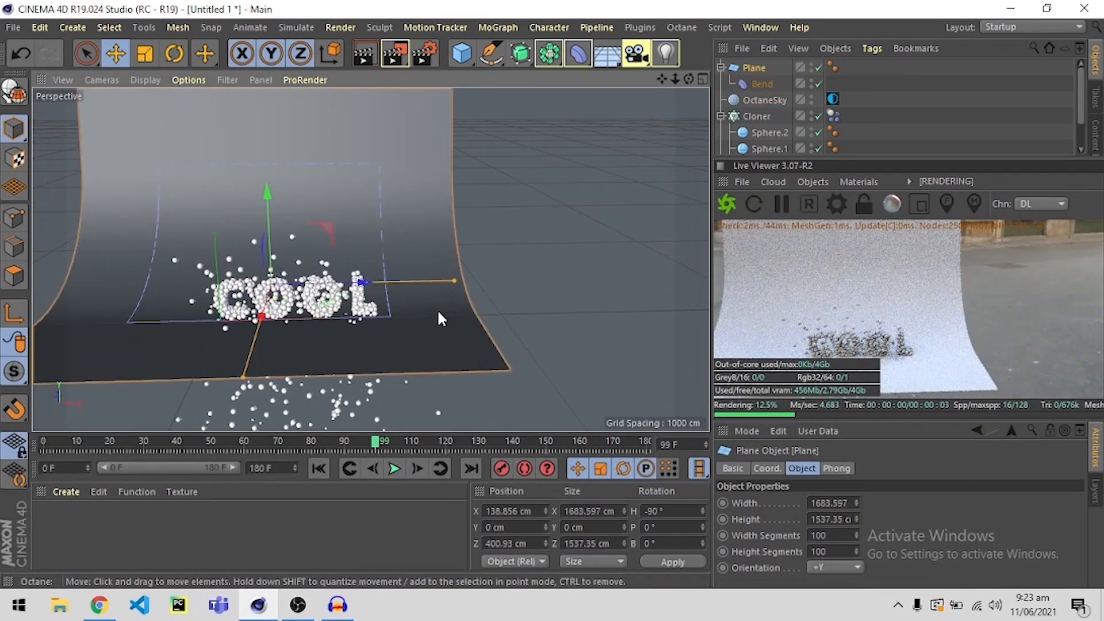
pyautogui.rightClick(756, 68)
pyautogui.moveTo(828, 133)
pyautogui.moveTo(811, 167)
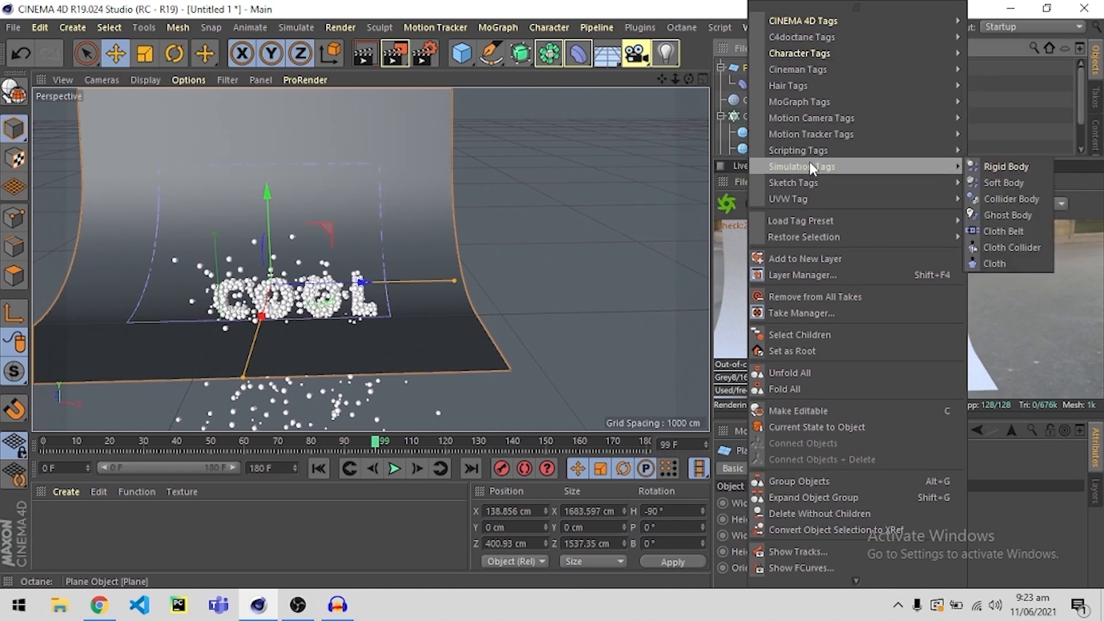
pyautogui.click(997, 195)
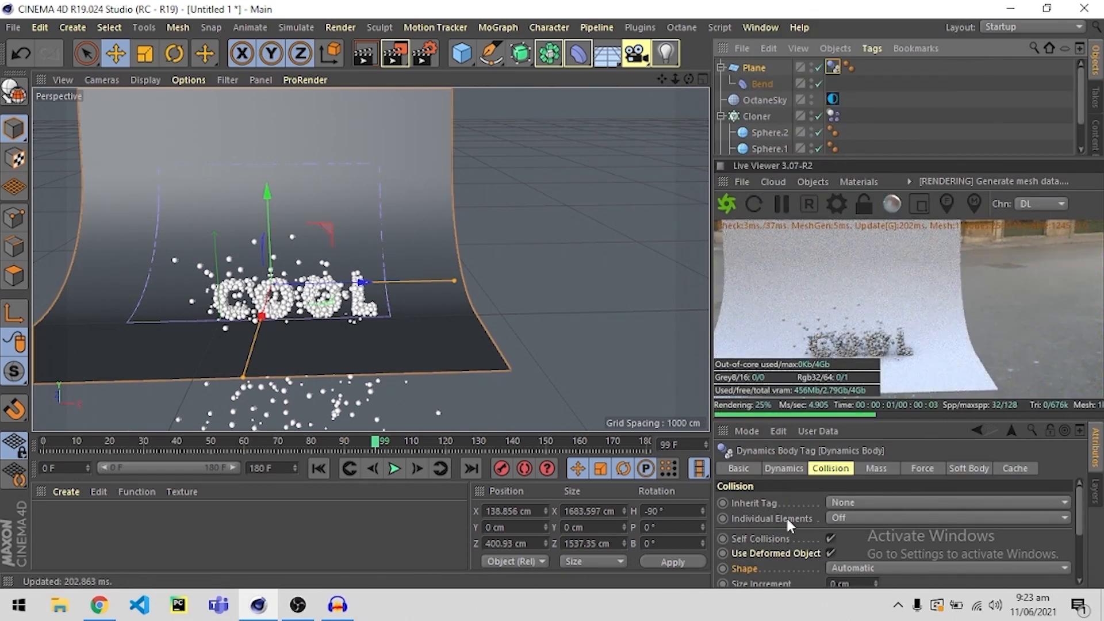
# Set the plane's collision shape to Static Mesh, with 0% bounce and 100% friction.
pyautogui.click(840, 566)
pyautogui.click(856, 521)
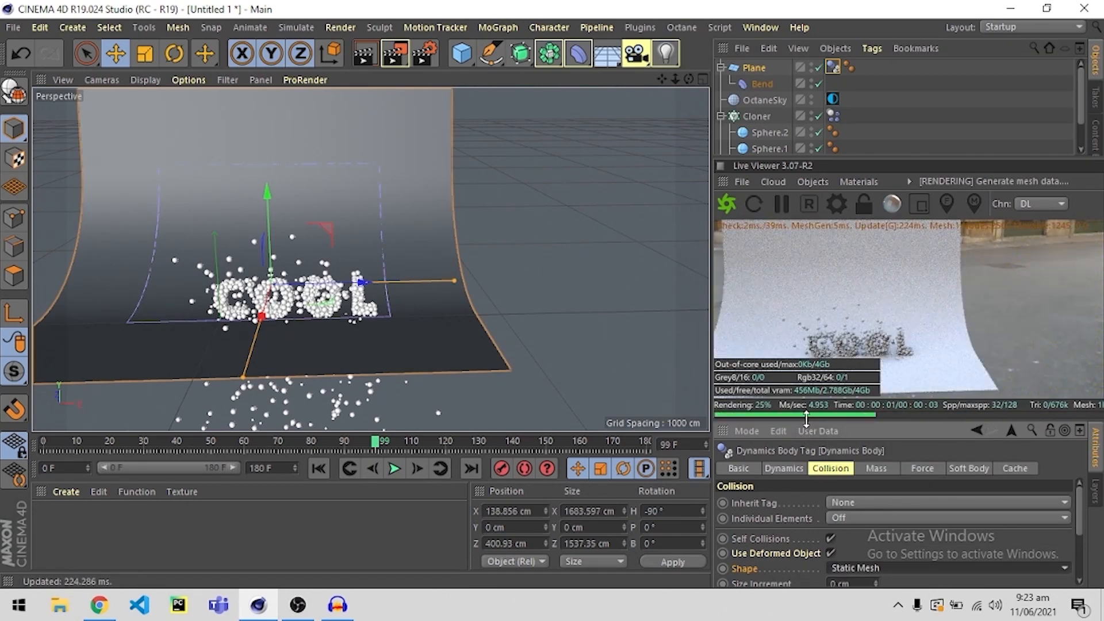
pyautogui.moveTo(807, 419); pyautogui.dragTo(806, 263)
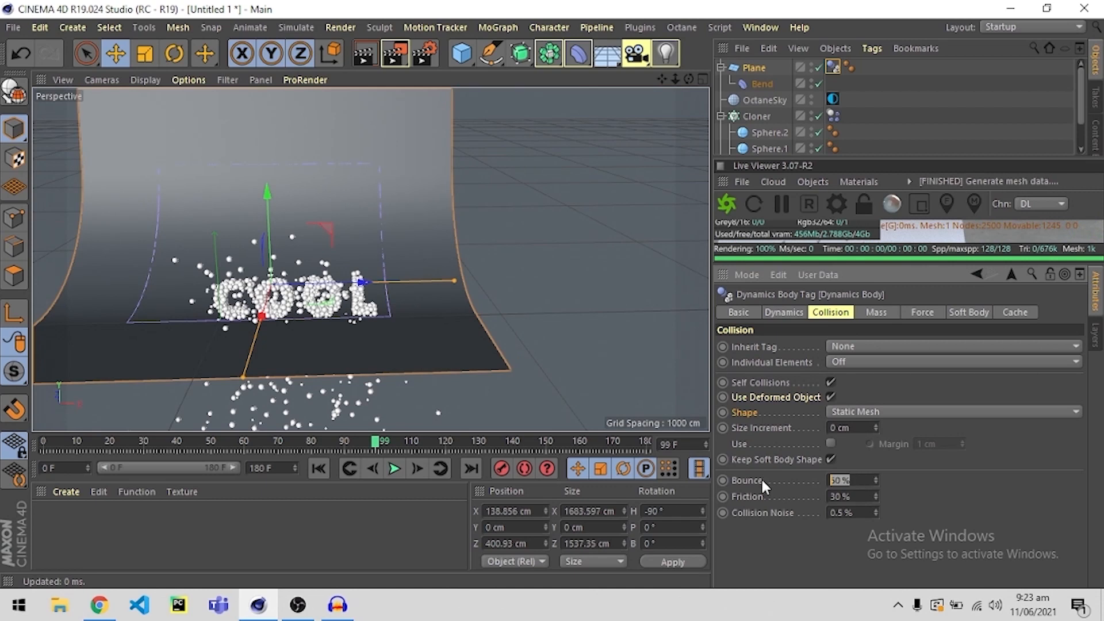
pyautogui.write('0')
pyautogui.press('Tab')
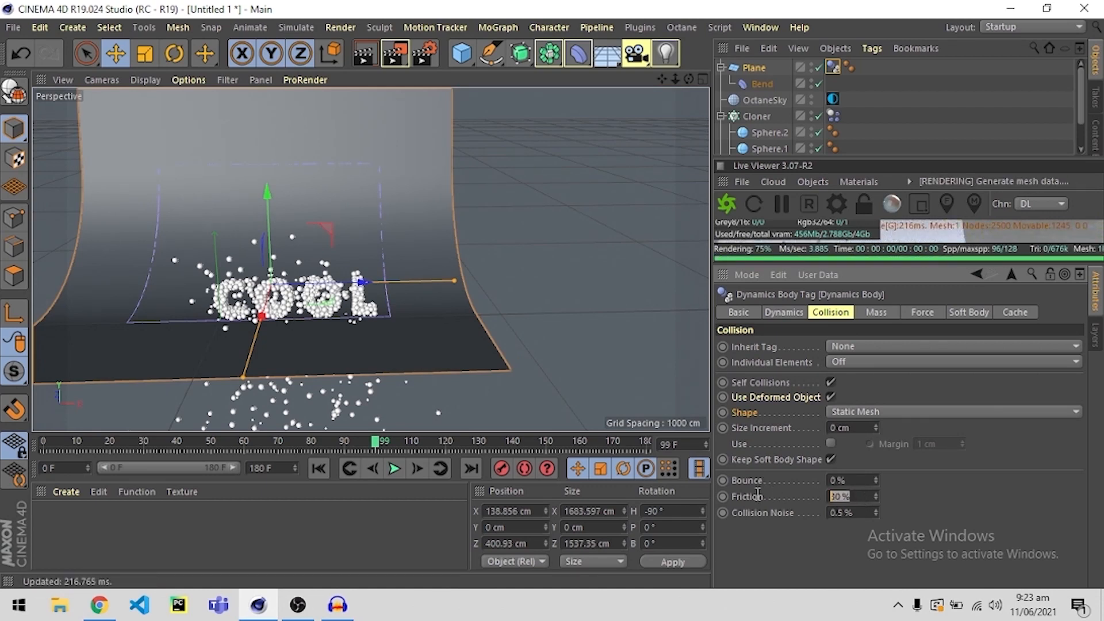
pyautogui.write('100')
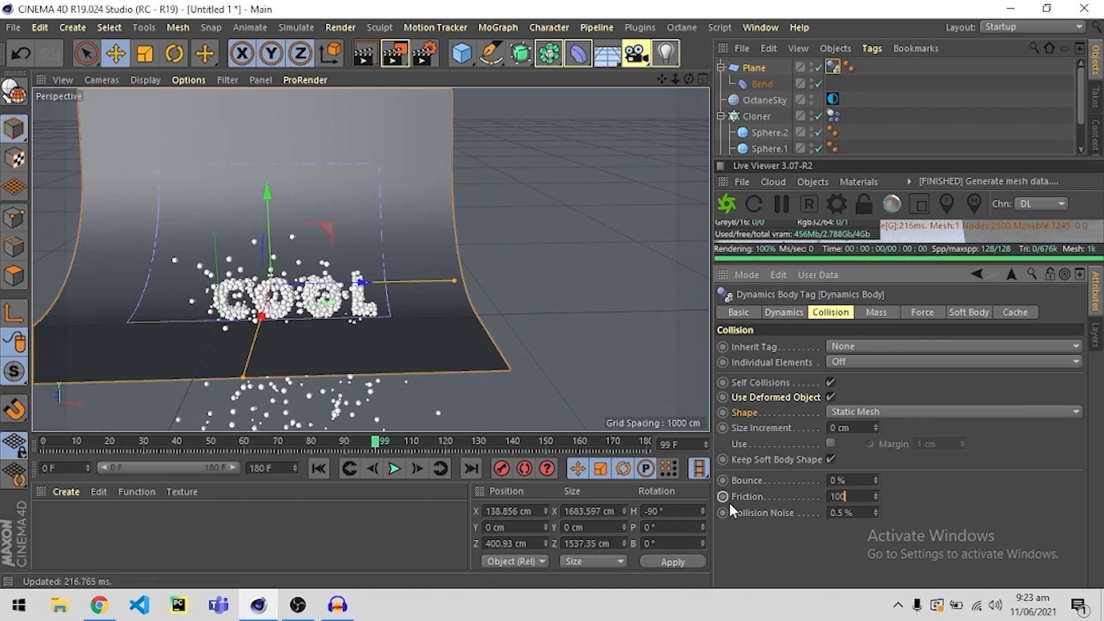
pyautogui.press('Return')
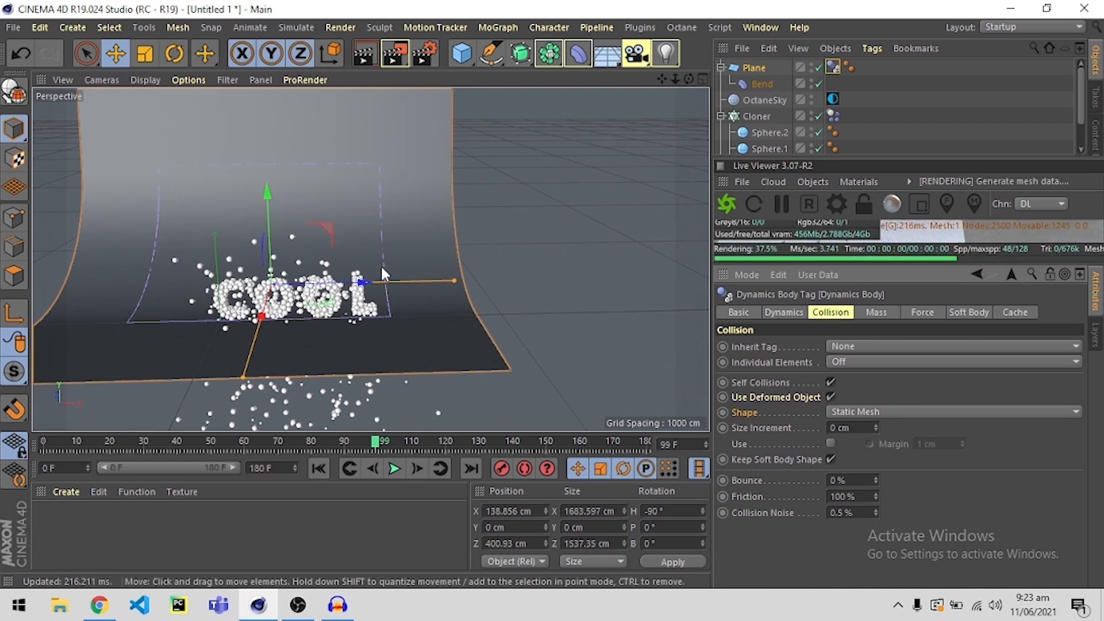
# Replay the simulation from frame 0 and watch how the balls collide with the backdrop plane.
pyautogui.click(28, 451)
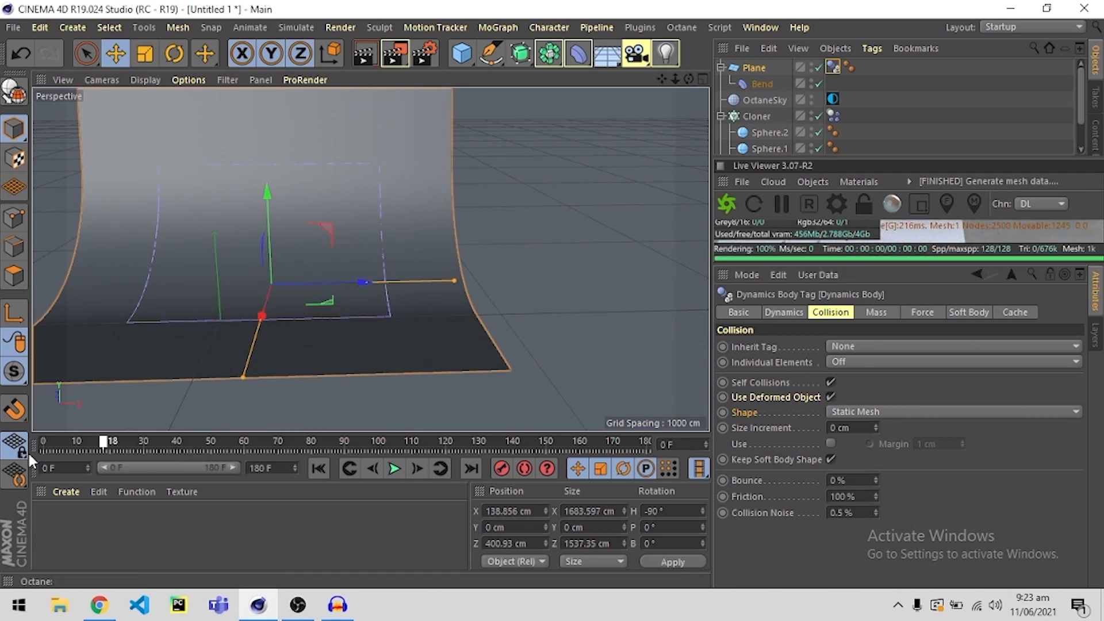
pyautogui.click(397, 469)
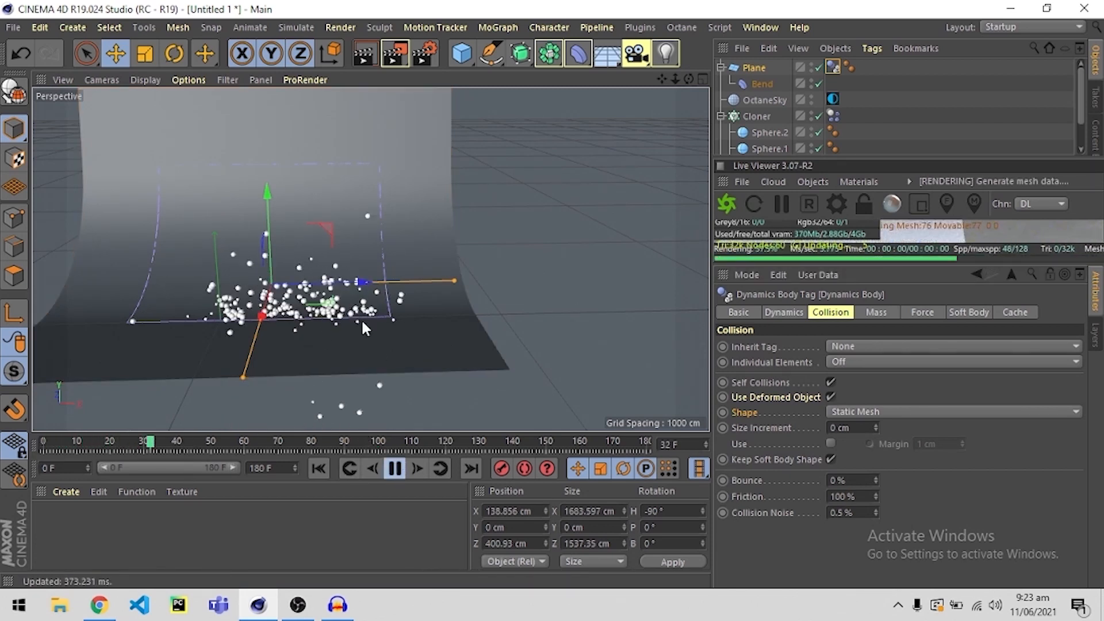
pyautogui.keyDown('alt'); pyautogui.moveTo(322, 332); pyautogui.dragTo(401, 311, button='middle'); pyautogui.keyUp('alt')
pyautogui.scroll(2, 401, 311)
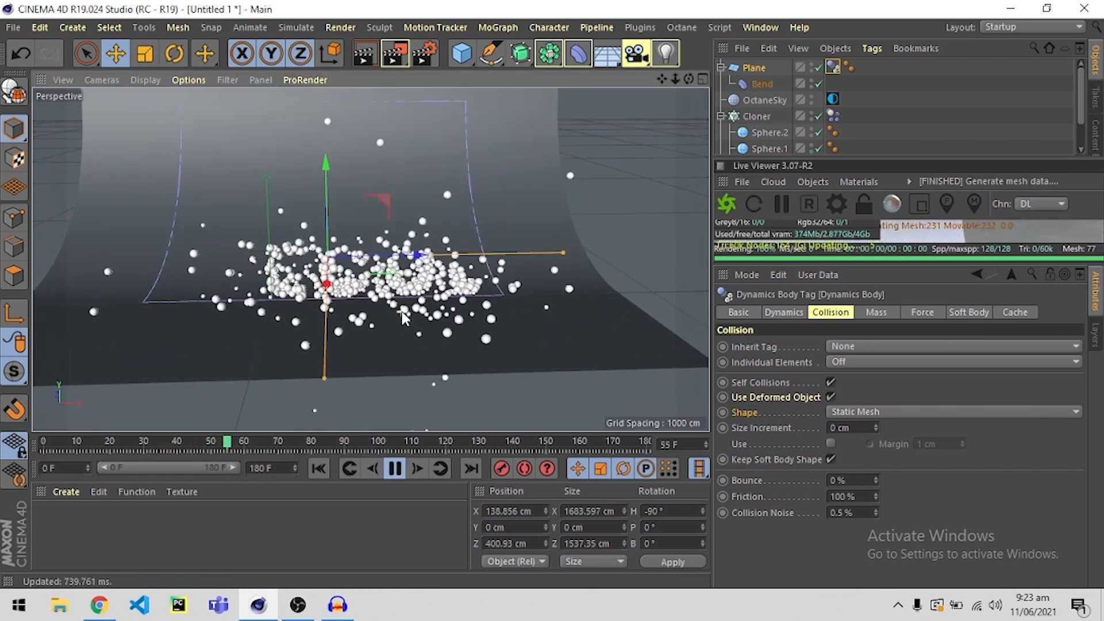
pyautogui.keyDown('alt'); pyautogui.moveTo(402, 316); pyautogui.dragTo(357, 333); pyautogui.keyUp('alt')
# Lower the backdrop plane to about -71 cm in Y.
pyautogui.click(483, 188)
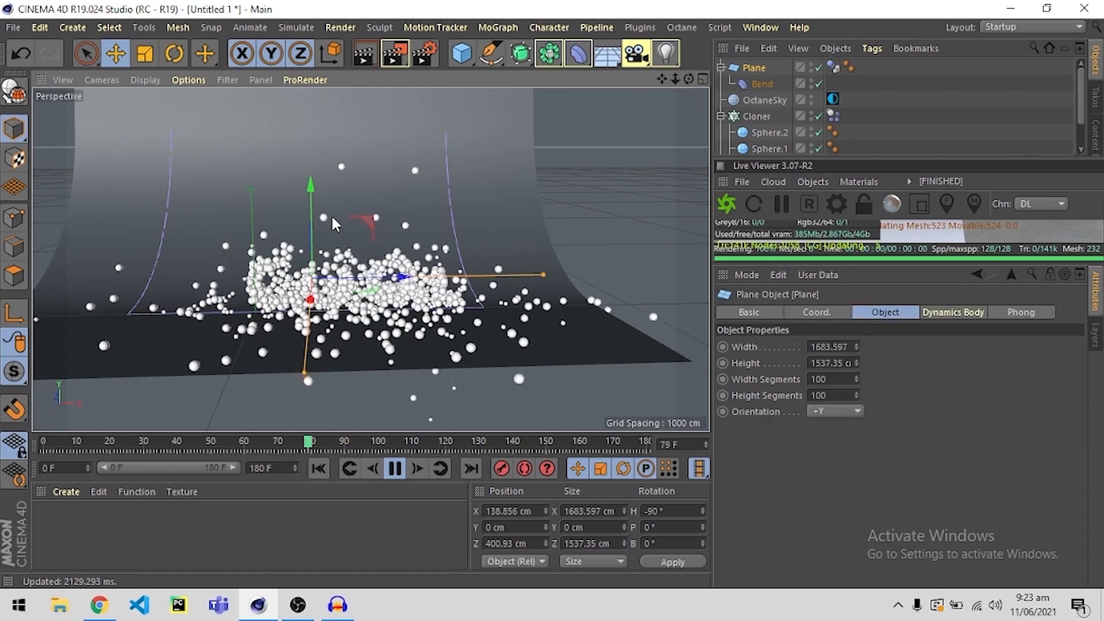
pyautogui.moveTo(313, 183); pyautogui.dragTo(311, 207)
pyautogui.moveTo(391, 259)
pyautogui.keyDown('alt'); pyautogui.mouseDown()
pyautogui.moveTo(450, 262)
pyautogui.moveTo(455, 252)
pyautogui.moveTo(382, 256)
pyautogui.mouseUp(); pyautogui.keyUp('alt')
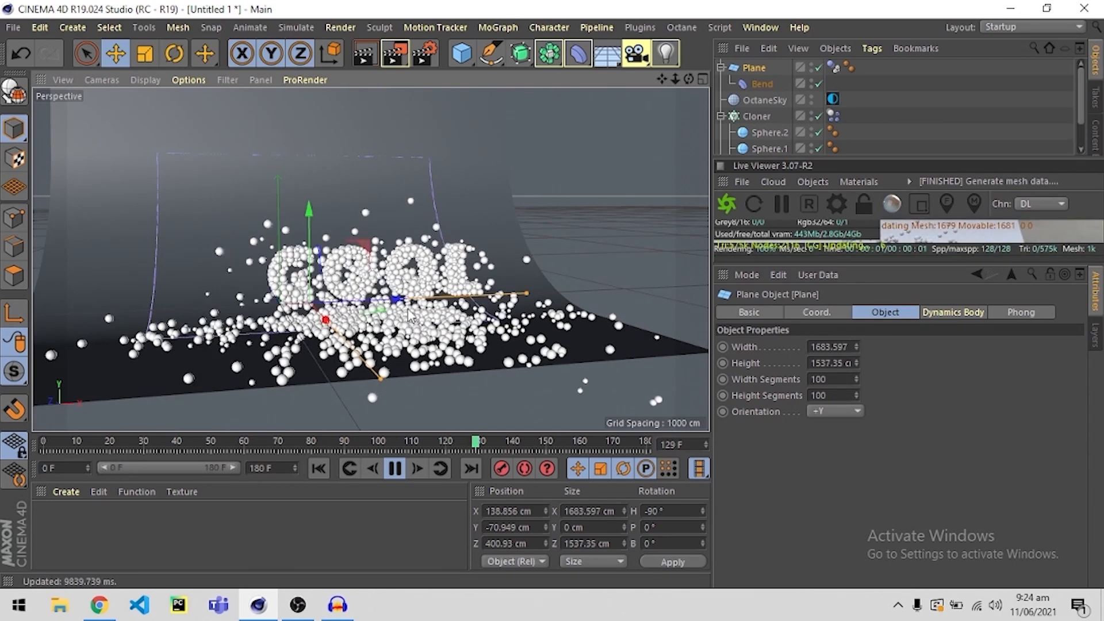
# Enlarge the Live Viewer again and pause the simulation at frame 142, with the Move tool active.
pyautogui.moveTo(851, 266); pyautogui.dragTo(843, 513)
pyautogui.press('space')
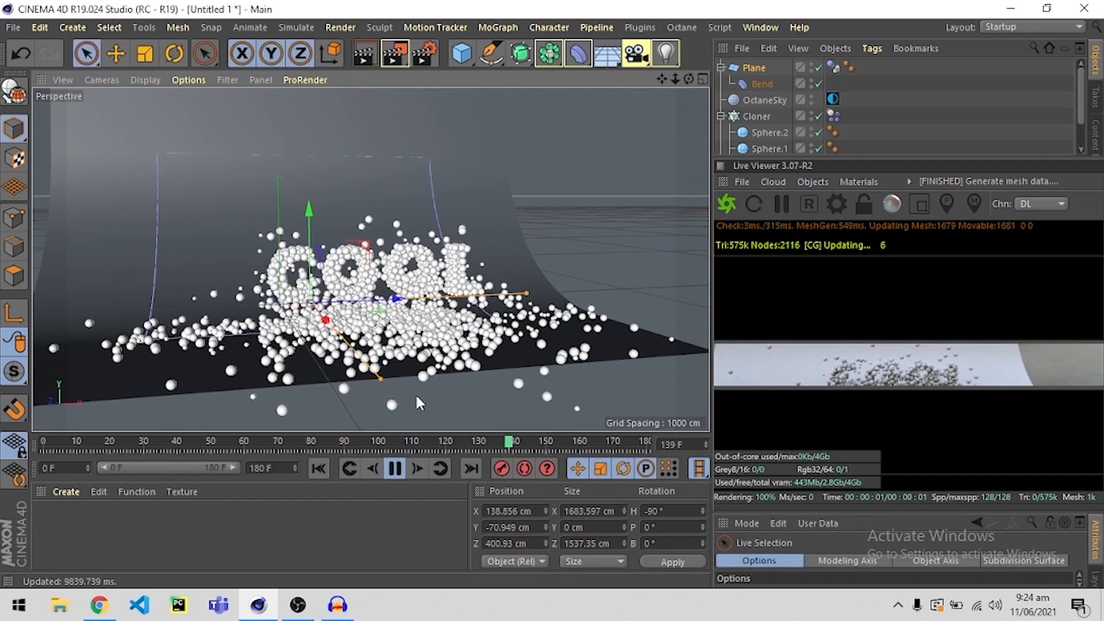
pyautogui.click(397, 468)
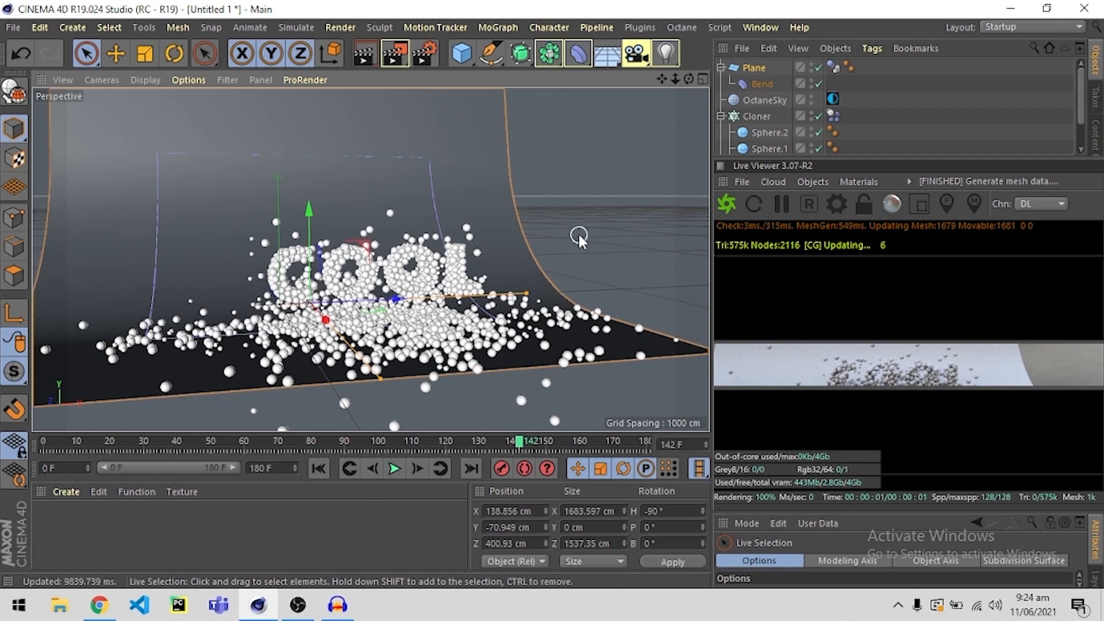
pyautogui.click(115, 54)
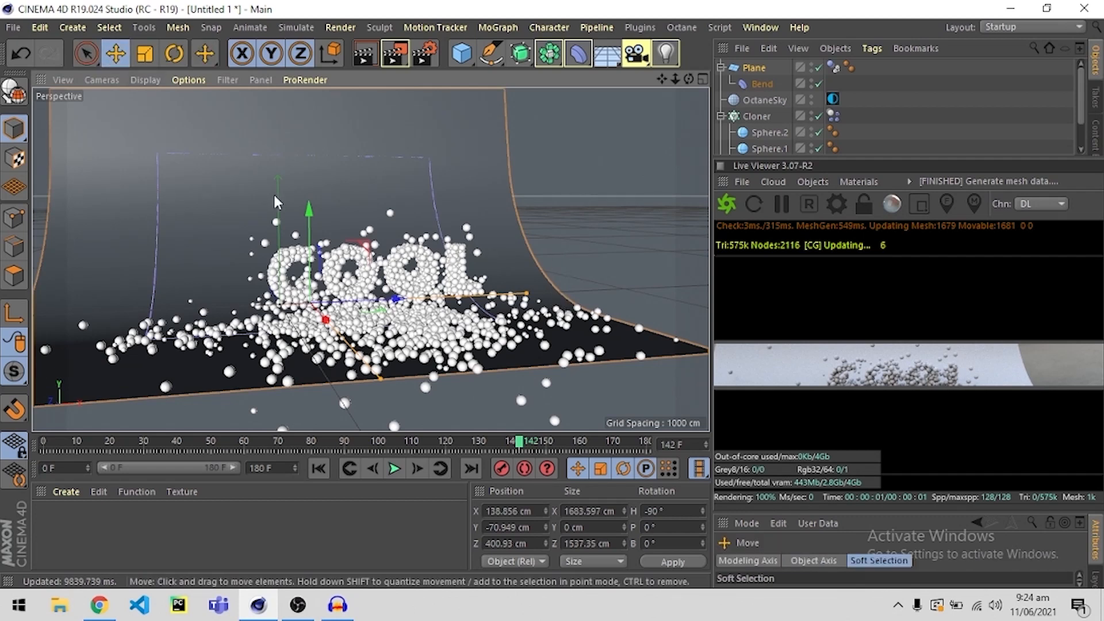
# Save the scene to the Desktop as balls.
pyautogui.hotkey('ctrl', 's')
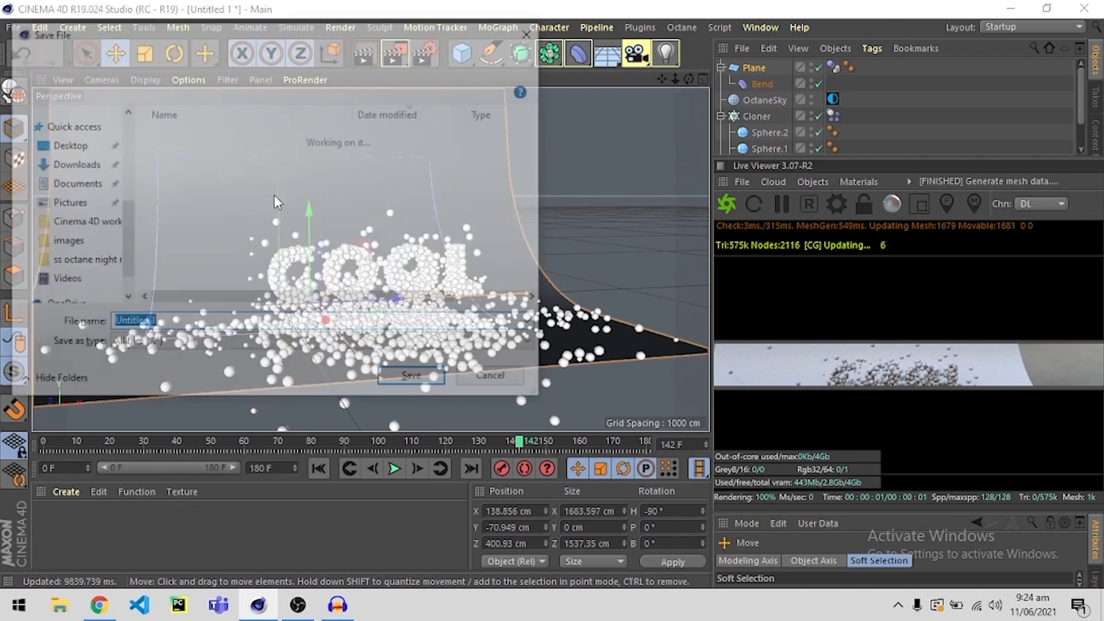
pyautogui.click(66, 158)
pyautogui.click(202, 323)
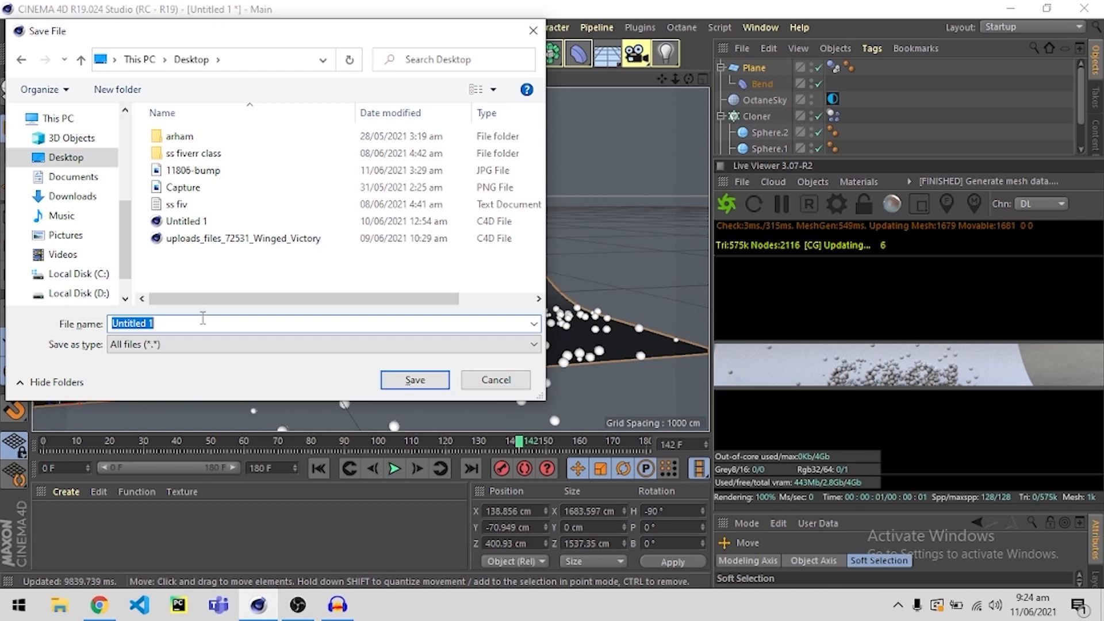
pyautogui.write('s')
pyautogui.press('Return')
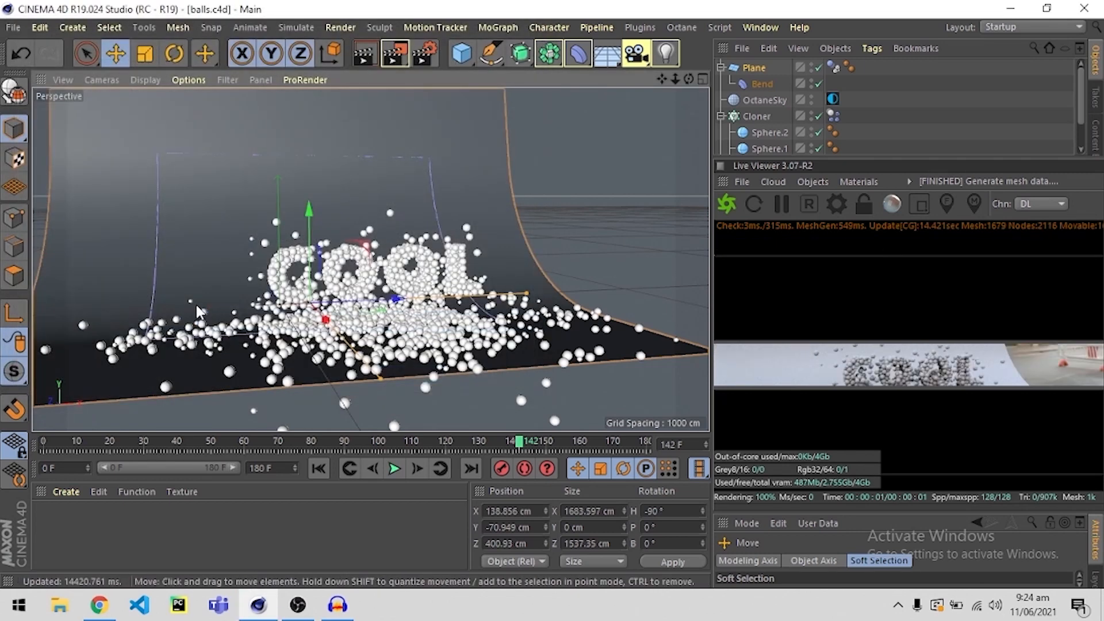
# Restart the Octane live render and frame the ball-filled word COOL close up from the front.
pyautogui.click(727, 211)
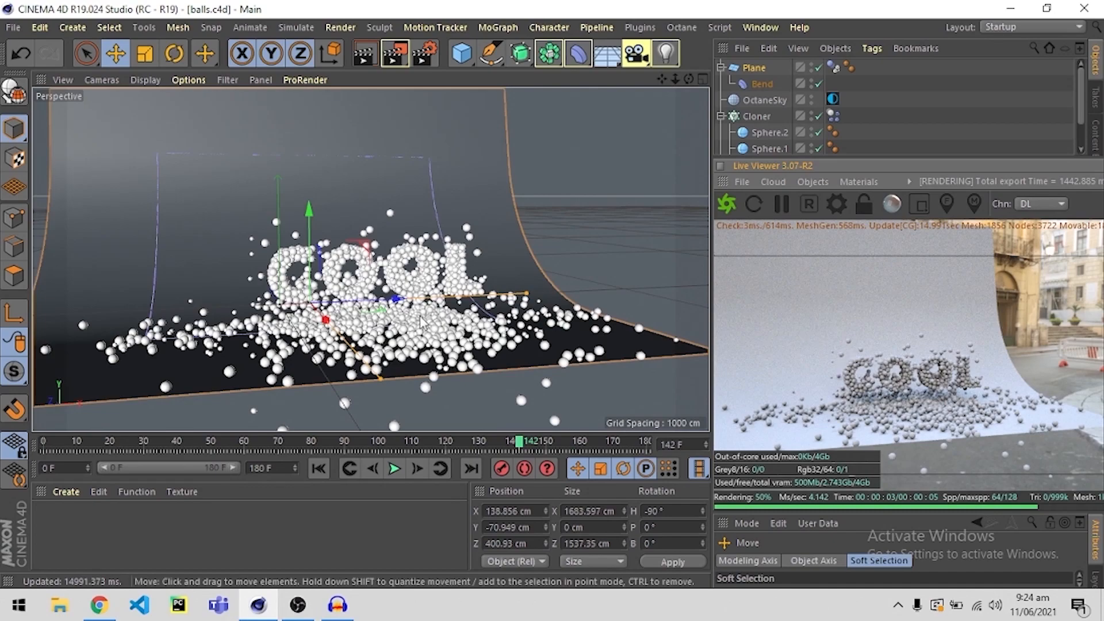
pyautogui.scroll(5, 401, 305)
pyautogui.moveTo(376, 291)
pyautogui.keyDown('alt'); pyautogui.mouseDown()
pyautogui.moveTo(339, 293)
pyautogui.moveTo(364, 285)
pyautogui.mouseUp(); pyautogui.keyUp('alt')
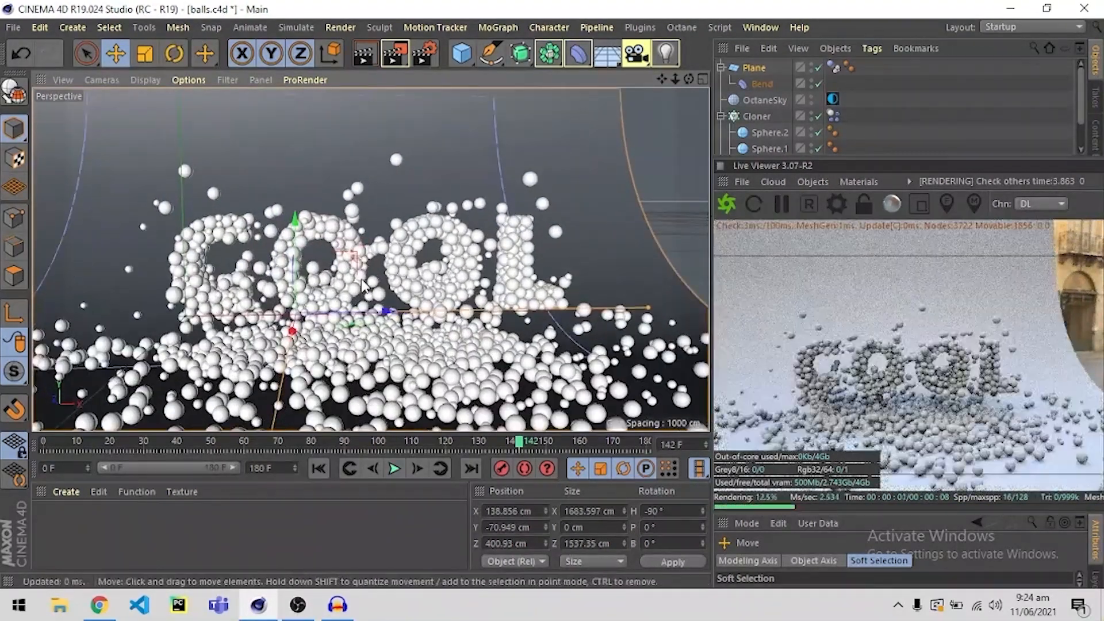
pyautogui.scroll(3, 363, 285)
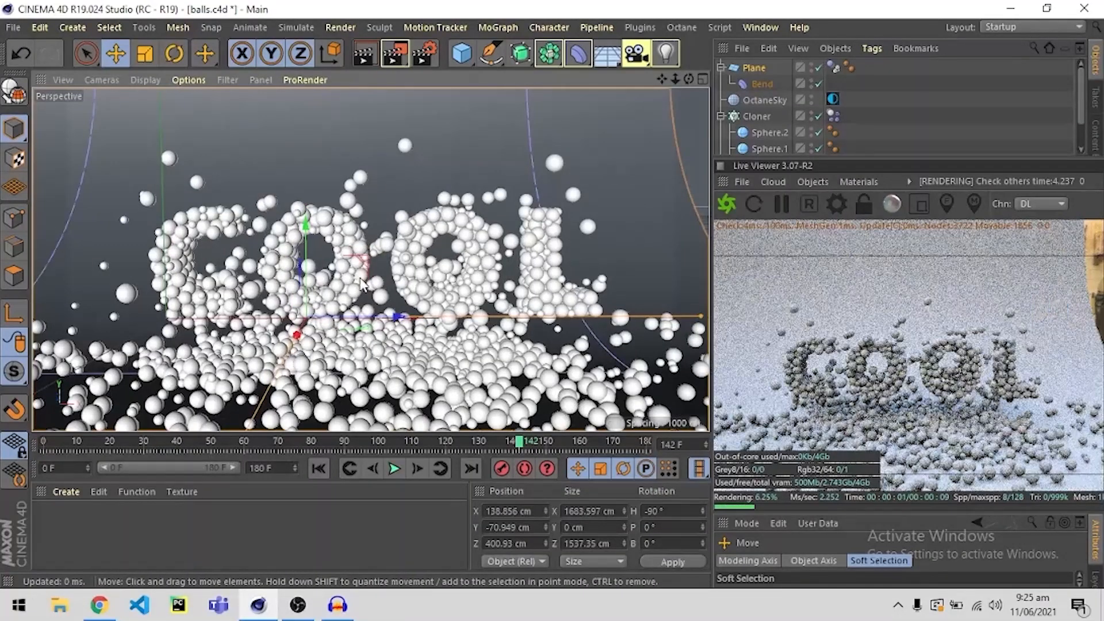
pyautogui.scroll(3, 361, 282)
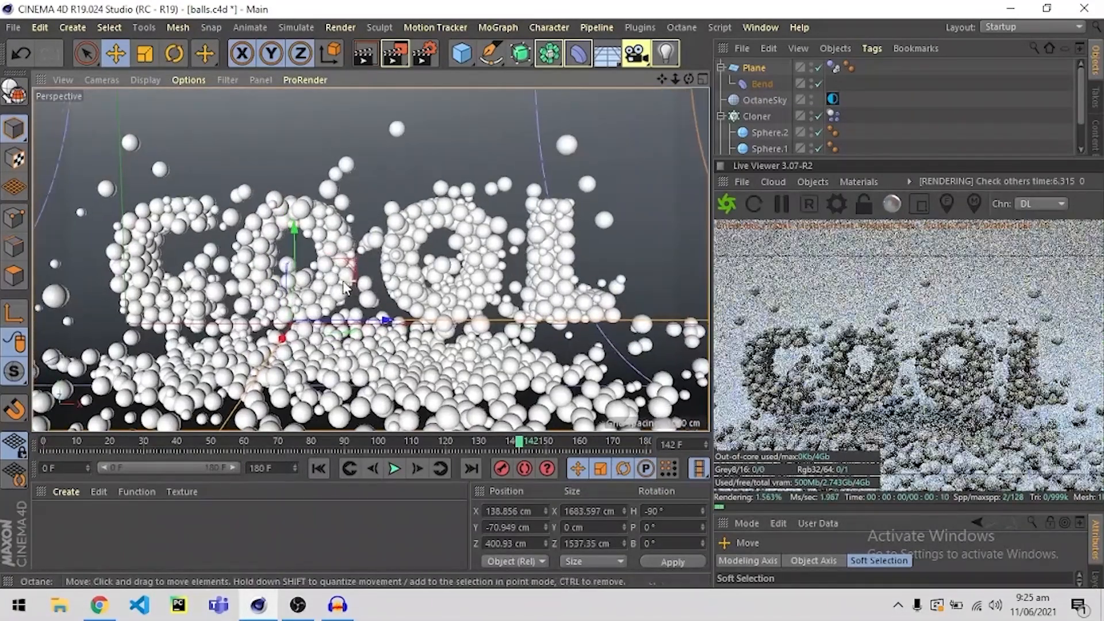
pyautogui.keyDown('alt'); pyautogui.moveTo(343, 281); pyautogui.dragTo(341, 280); pyautogui.keyUp('alt')
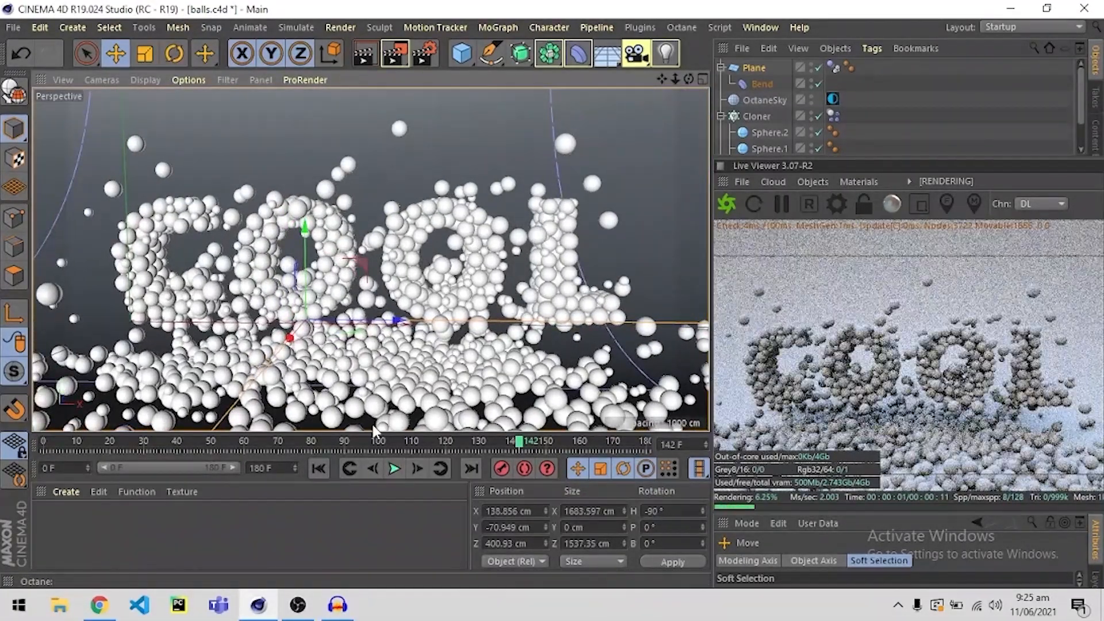
# Run the simulation on to frame 159 and lower the backdrop plane to about -227 cm in Y.
pyautogui.click(394, 469)
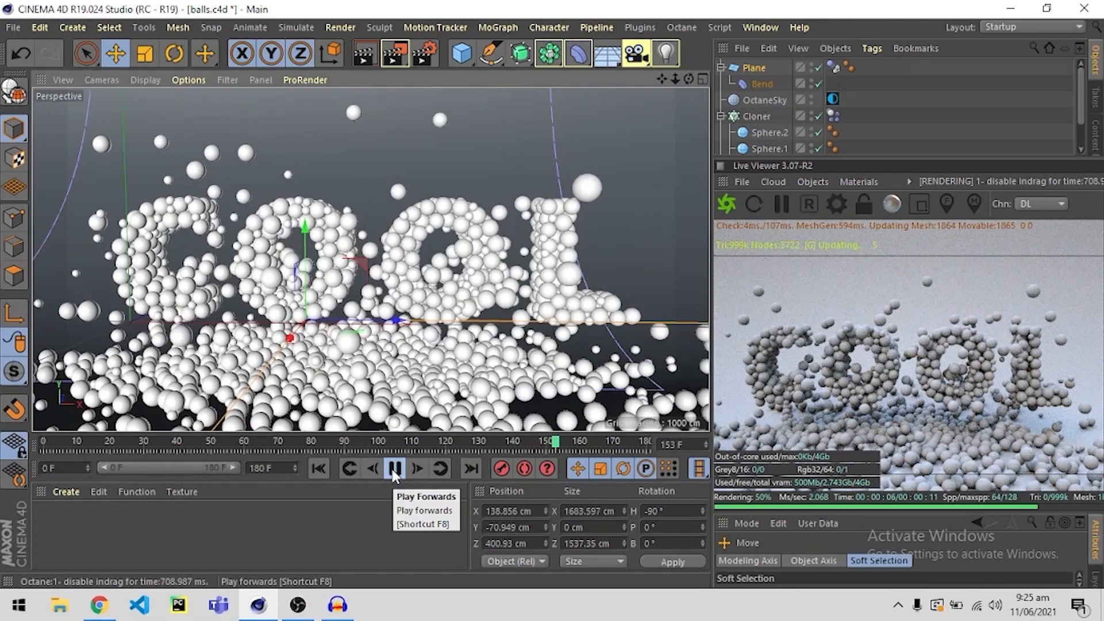
pyautogui.click(394, 469)
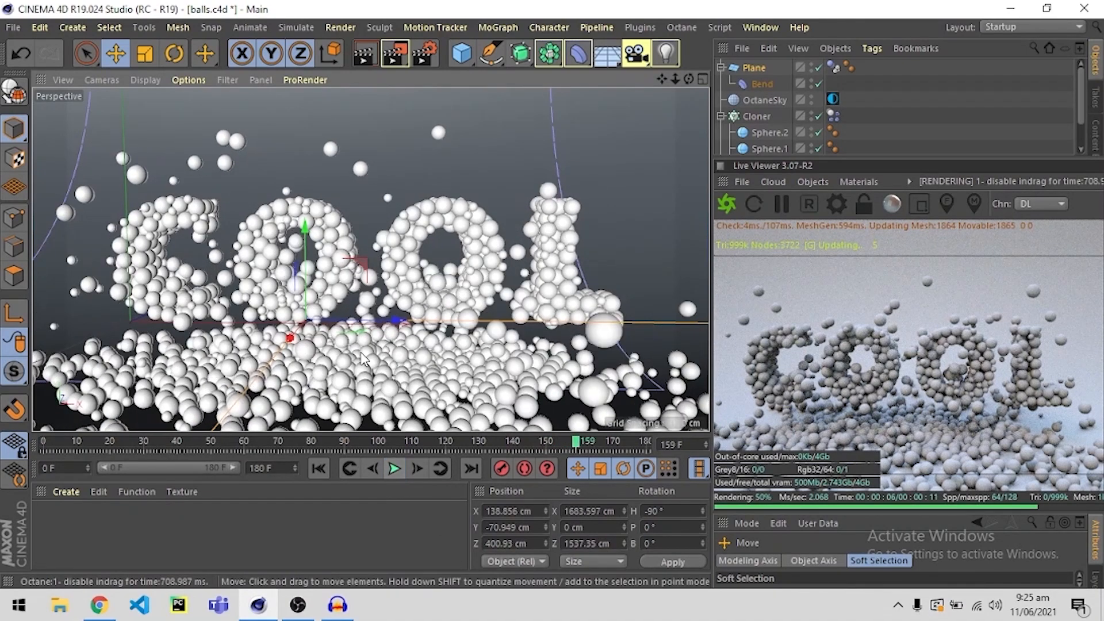
pyautogui.scroll(-5, 364, 360)
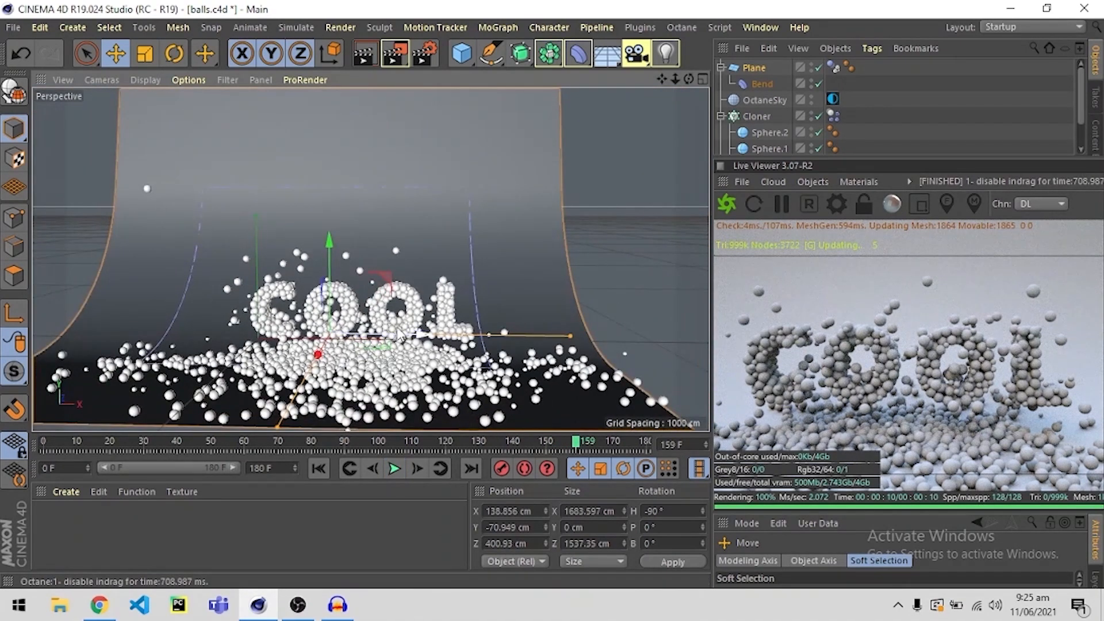
pyautogui.click(435, 213)
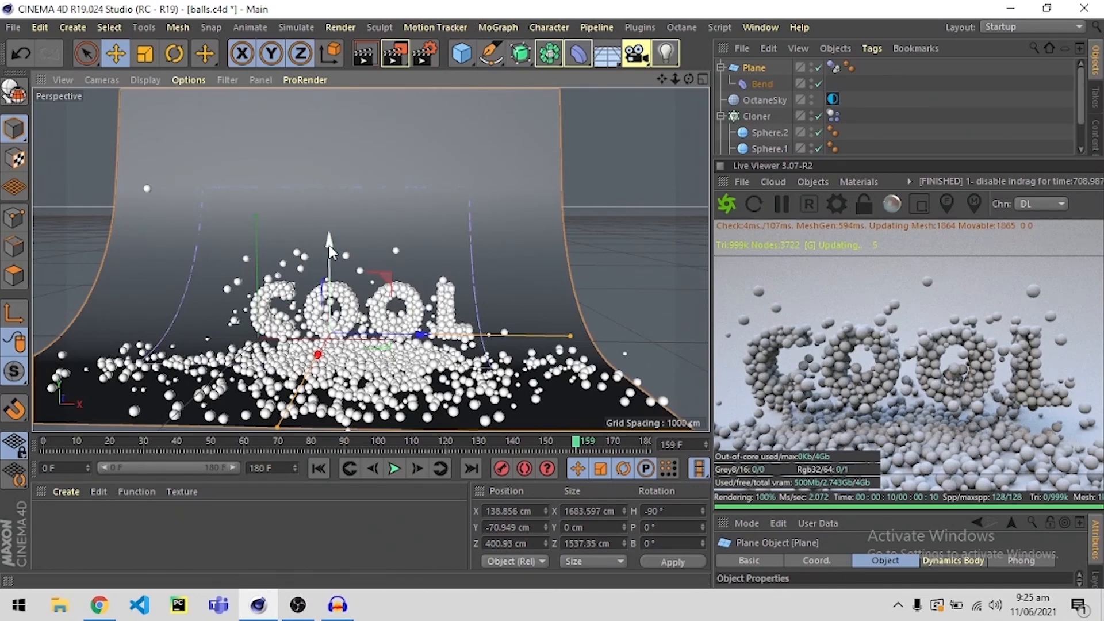
pyautogui.moveTo(329, 248); pyautogui.dragTo(355, 296)
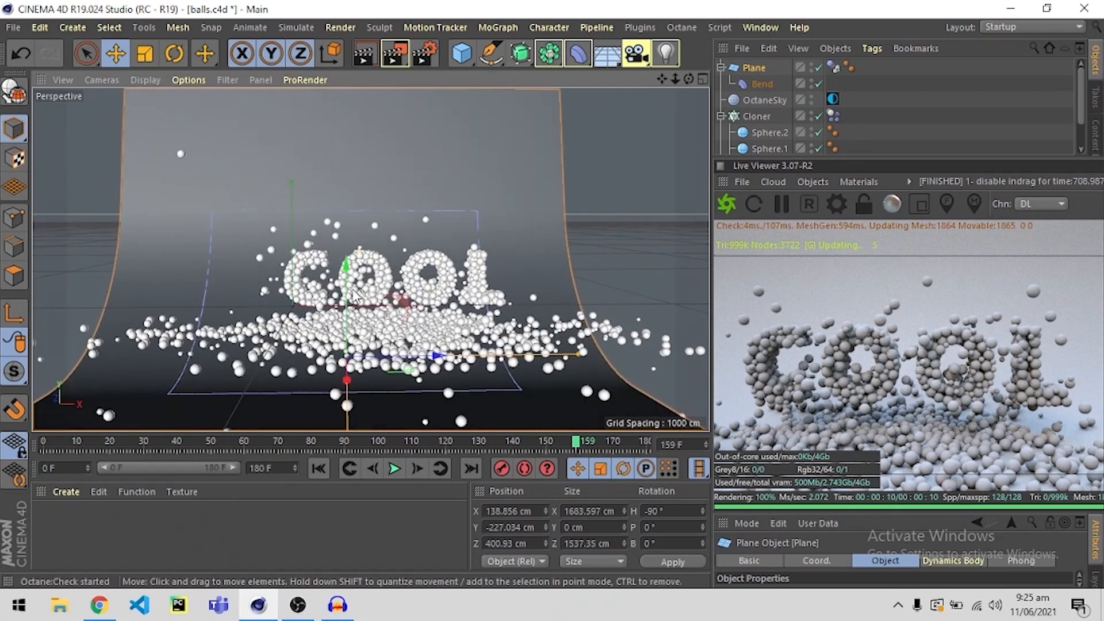
# Shift the backdrop plane along X to about 275 cm, centring it behind the word.
pyautogui.scroll(4, 382, 308)
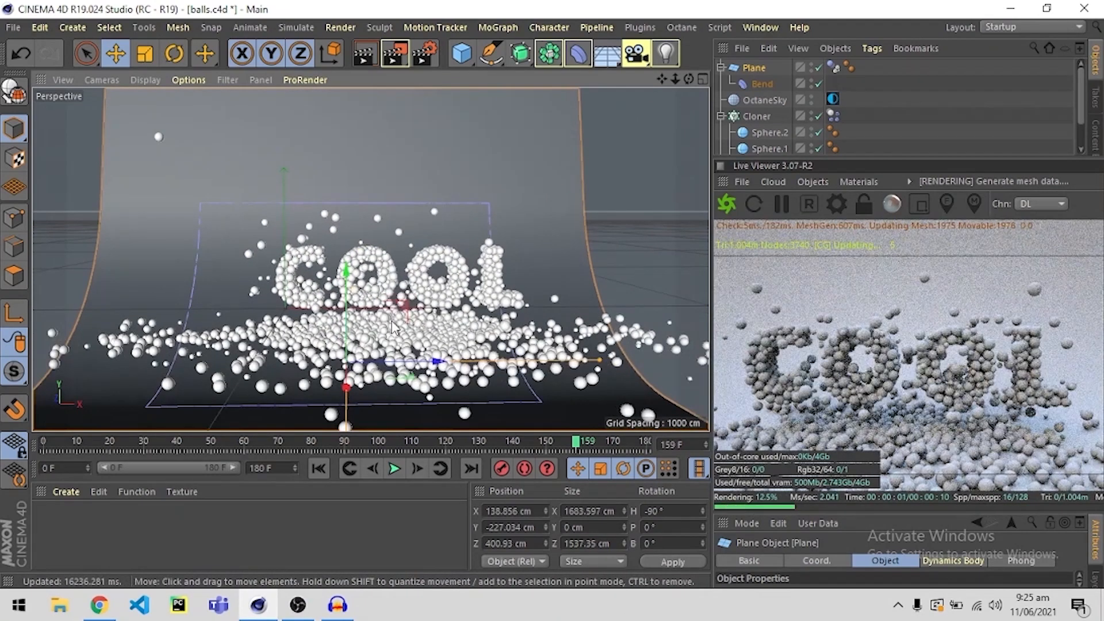
pyautogui.moveTo(396, 312)
pyautogui.keyDown('alt'); pyautogui.mouseDown()
pyautogui.moveTo(354, 282)
pyautogui.moveTo(393, 310)
pyautogui.moveTo(379, 315)
pyautogui.mouseUp(); pyautogui.keyUp('alt')
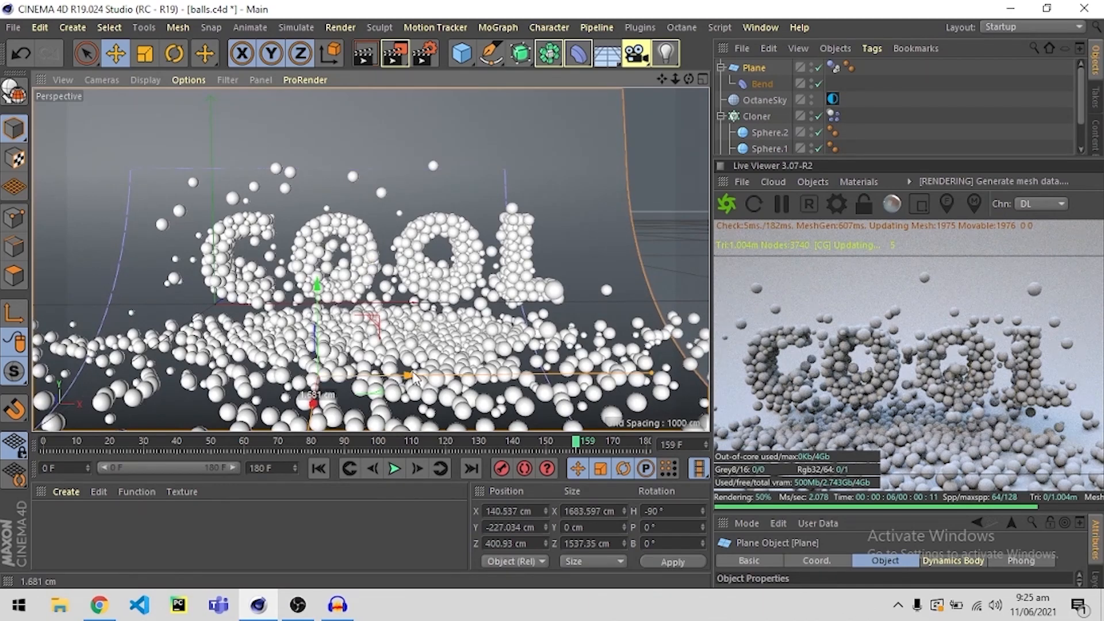
pyautogui.moveTo(421, 377); pyautogui.dragTo(448, 377)
pyautogui.moveTo(486, 375); pyautogui.dragTo(464, 375)
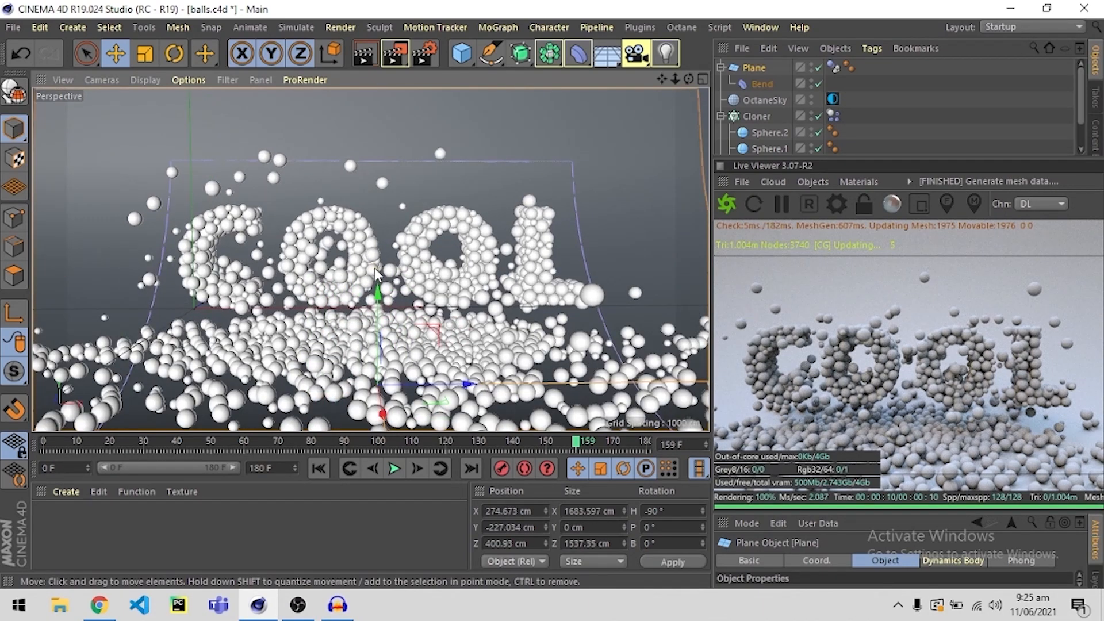
# Rewind the timeline to frame 0 and start playing the simulation with the repositioned plane.
pyautogui.click(139, 442)
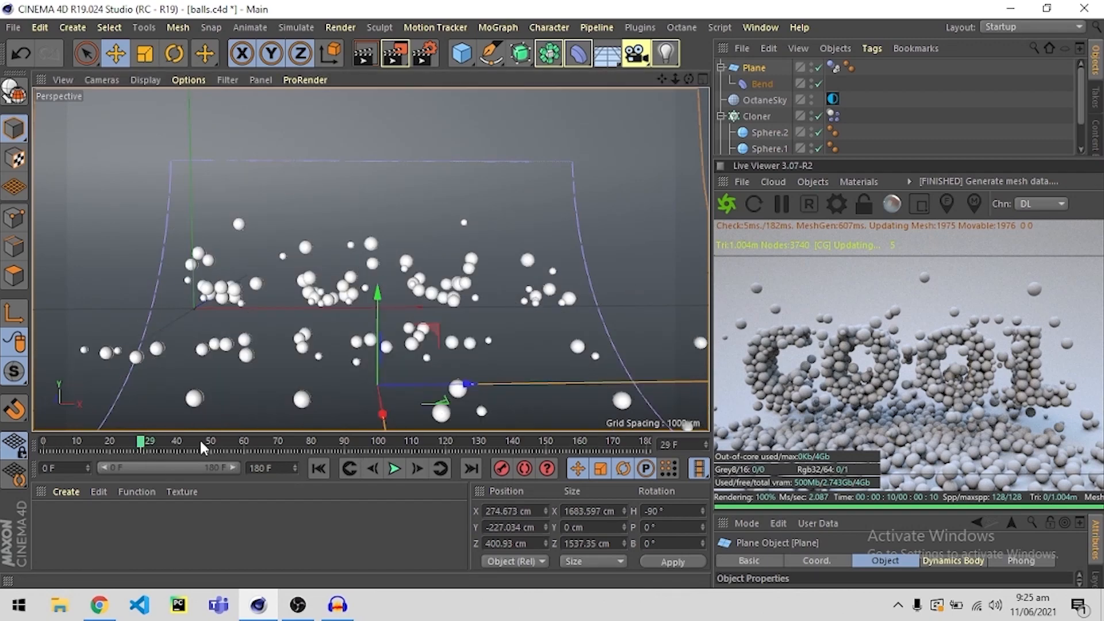
pyautogui.moveTo(134, 441); pyautogui.dragTo(8, 456)
pyautogui.click(394, 468)
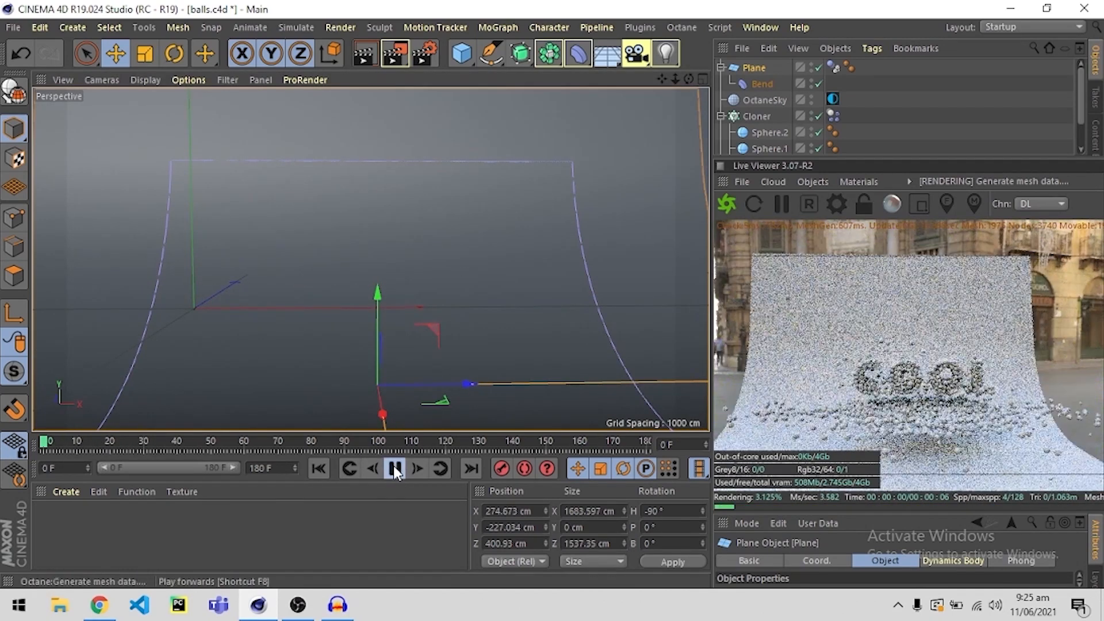
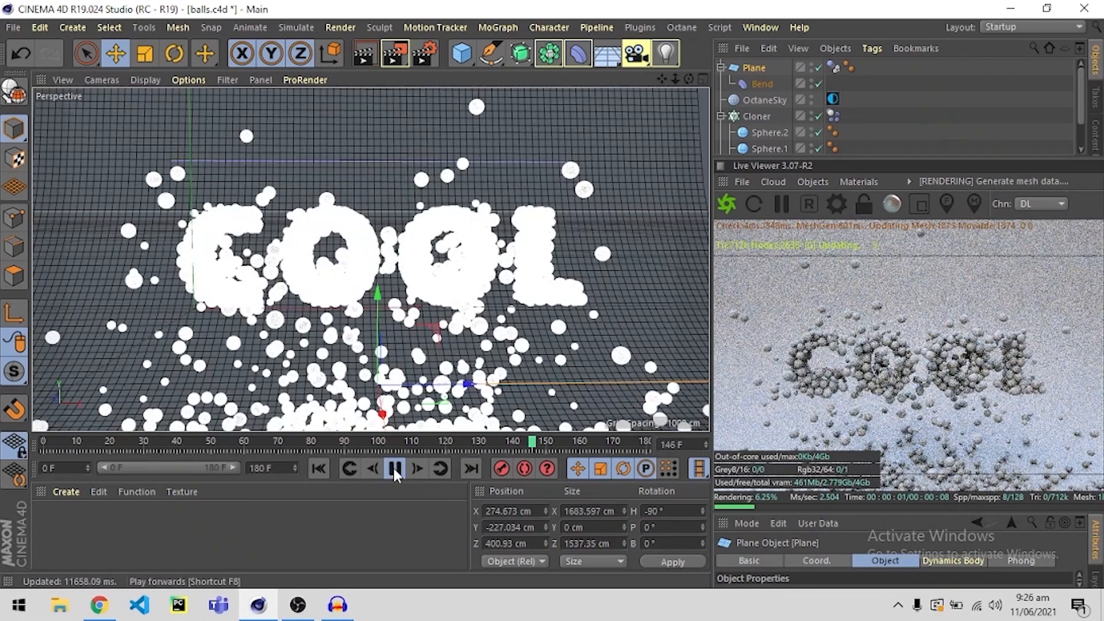
# Pause the simulation at frame 147 and create a new Octane material.
pyautogui.click(394, 468)
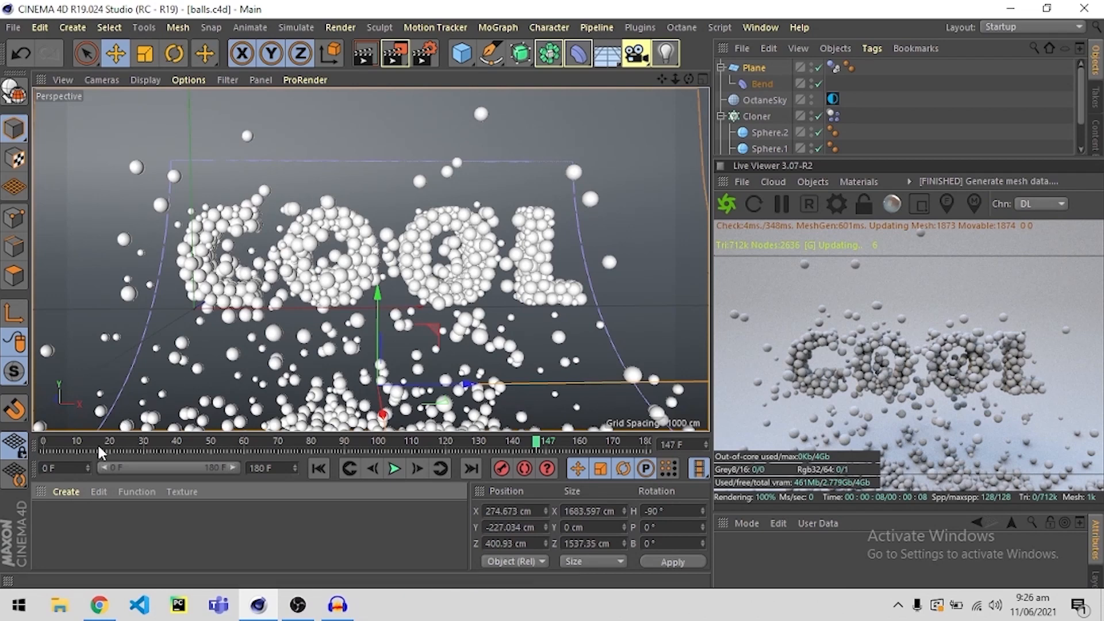
pyautogui.click(64, 492)
pyautogui.moveTo(105, 375)
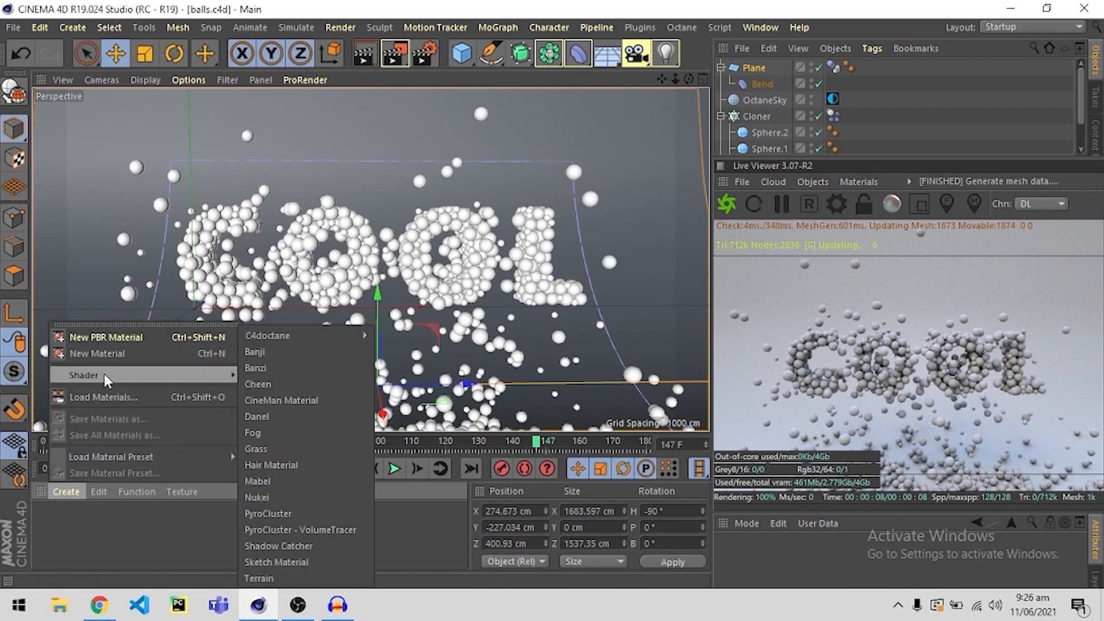
pyautogui.click(270, 337)
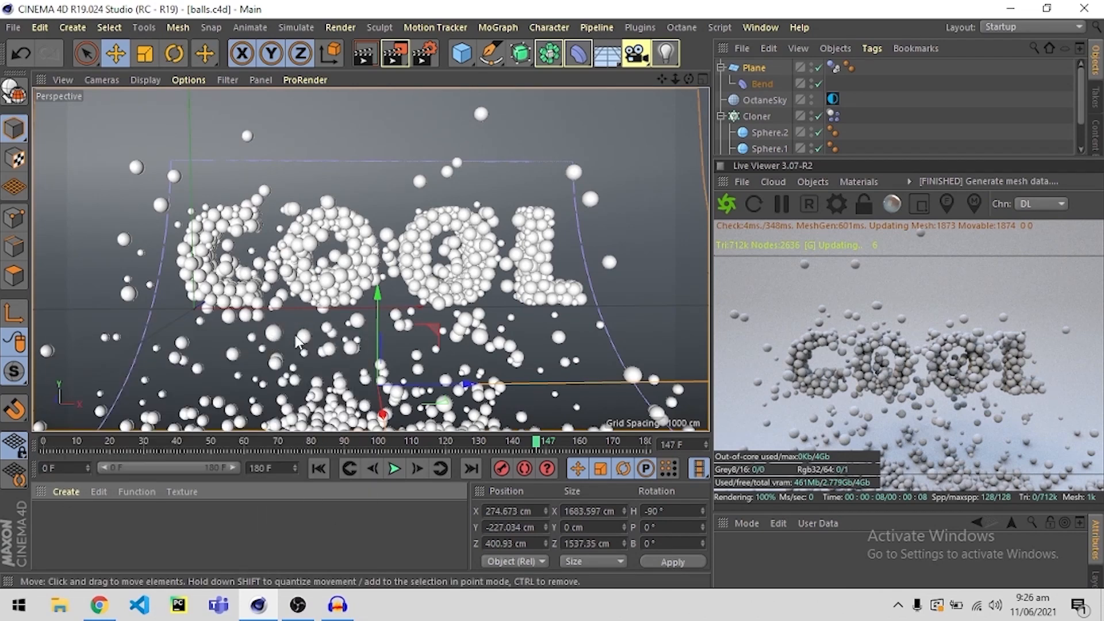
pyautogui.click(66, 493)
pyautogui.moveTo(100, 375)
pyautogui.moveTo(286, 339)
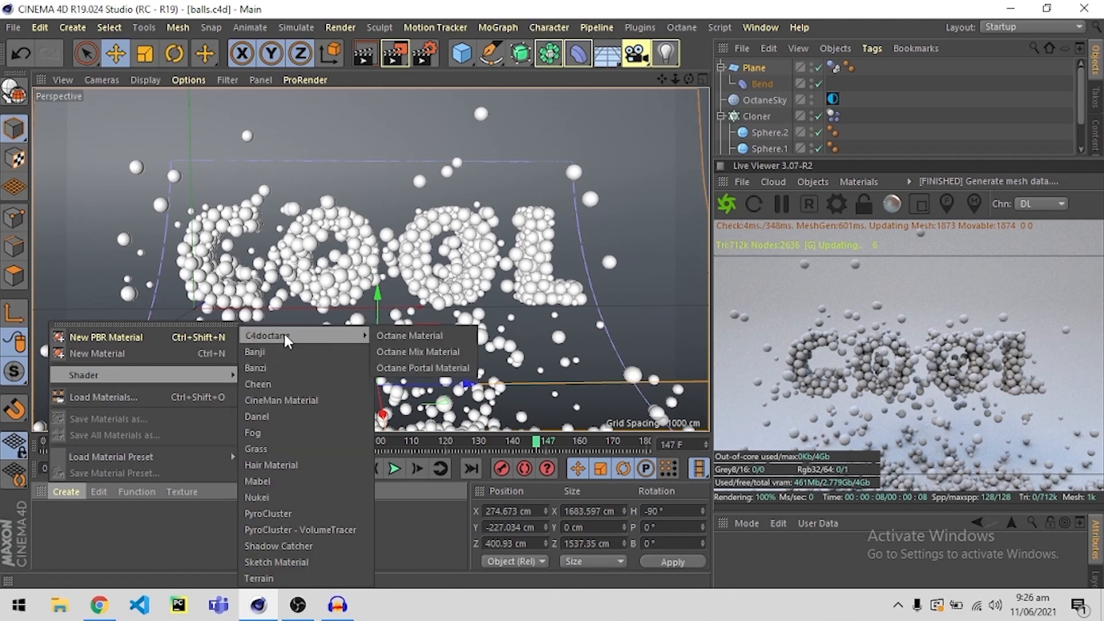
pyautogui.click(407, 335)
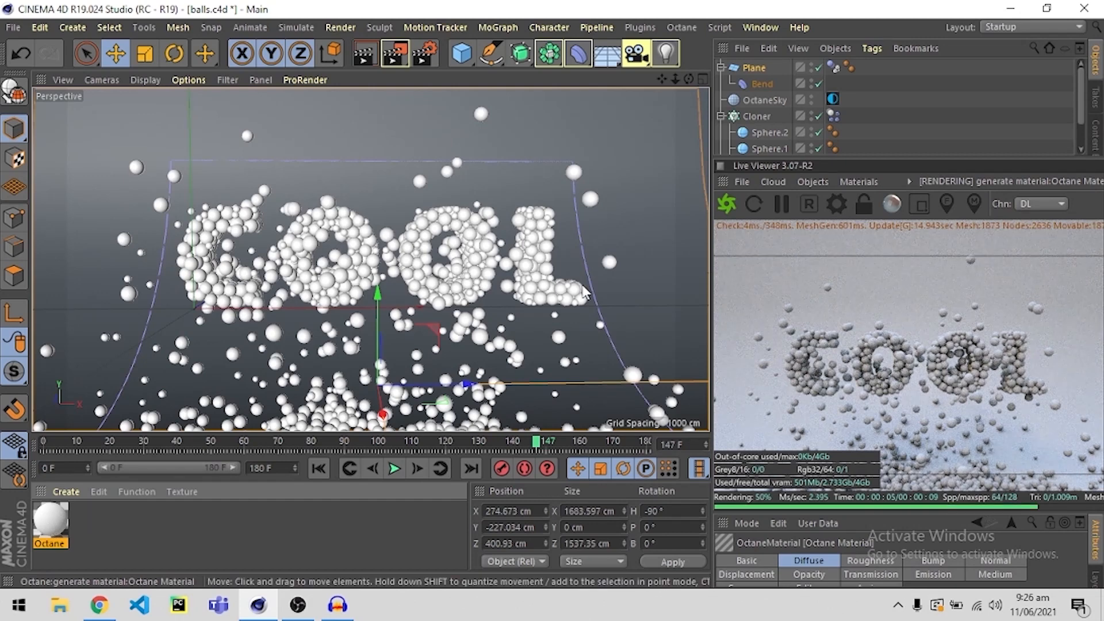
# Apply the new material to Sphere.2 and set its diffuse colour to light red with 39% saturation.
pyautogui.scroll(-2, 748, 124)
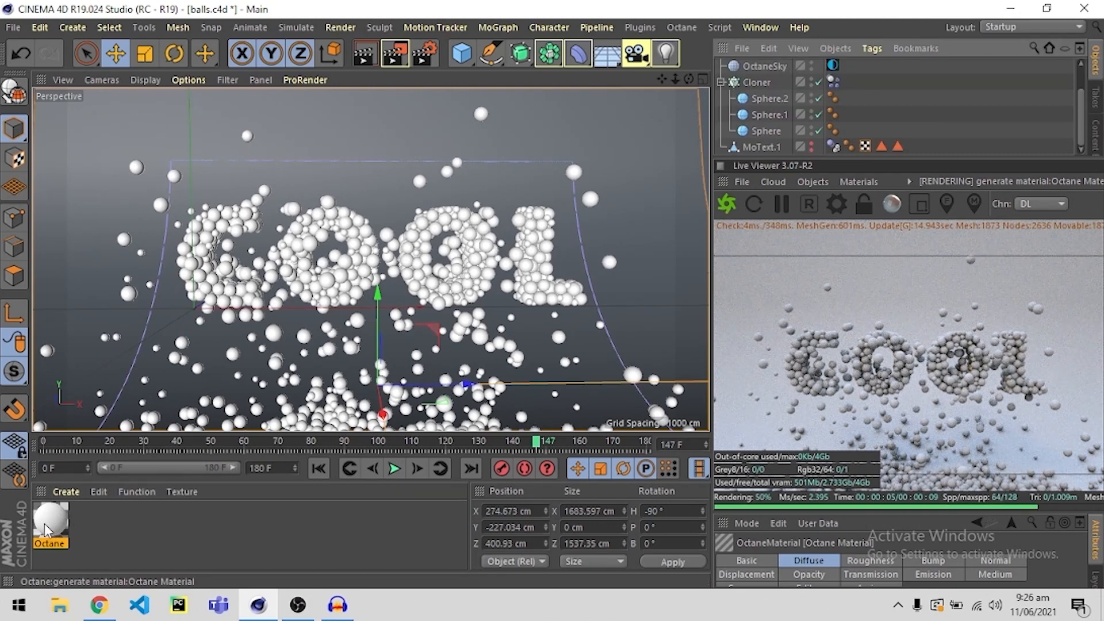
pyautogui.moveTo(251, 430); pyautogui.dragTo(770, 96)
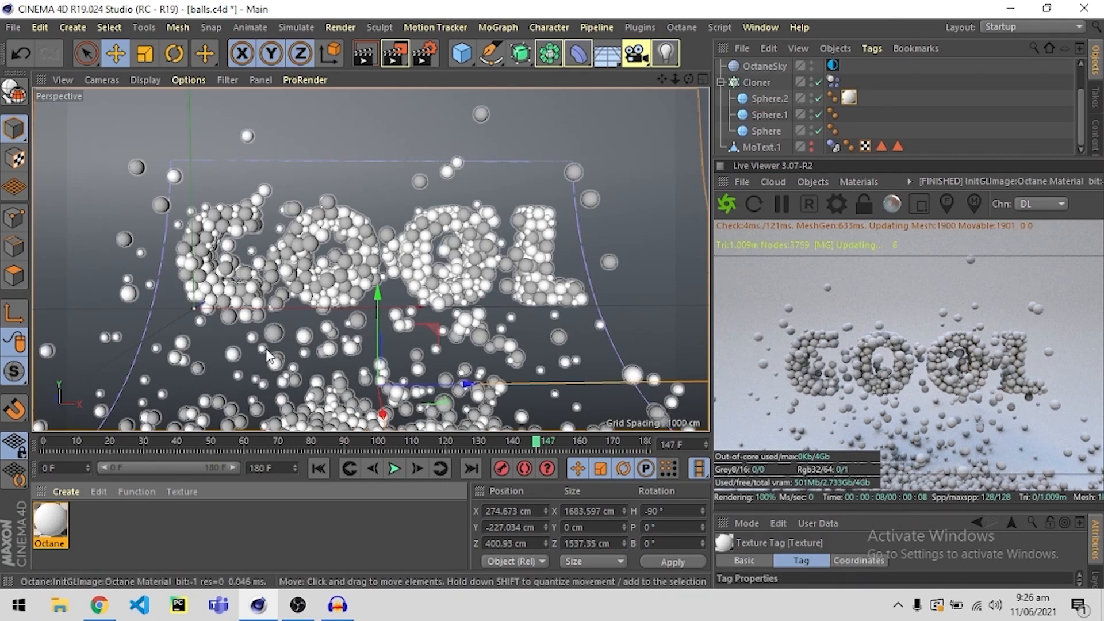
pyautogui.doubleClick(55, 520)
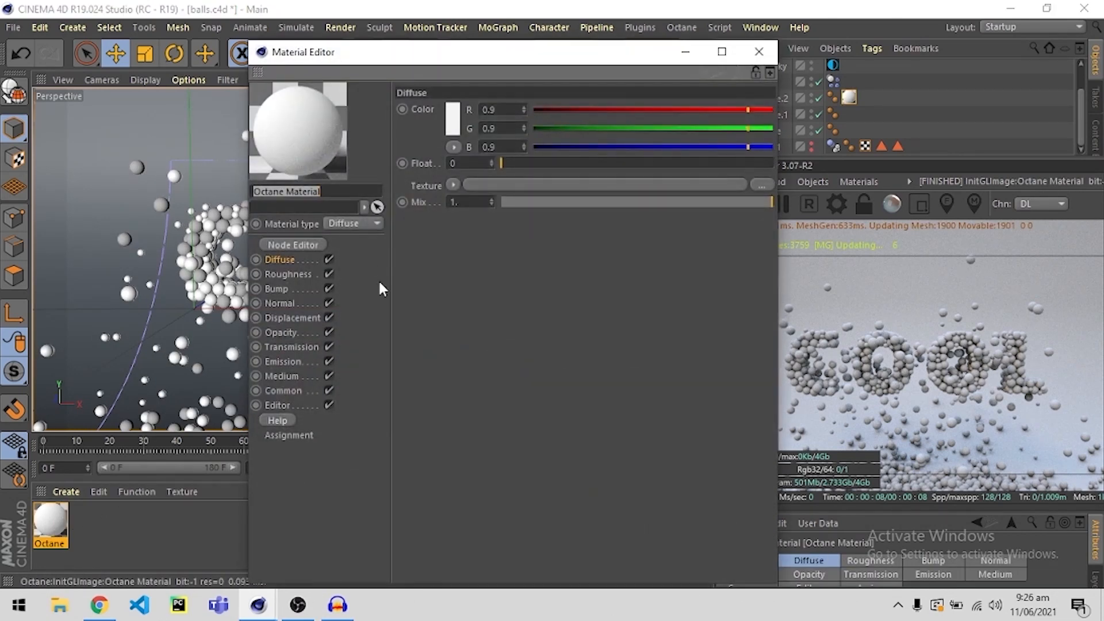
pyautogui.click(458, 123)
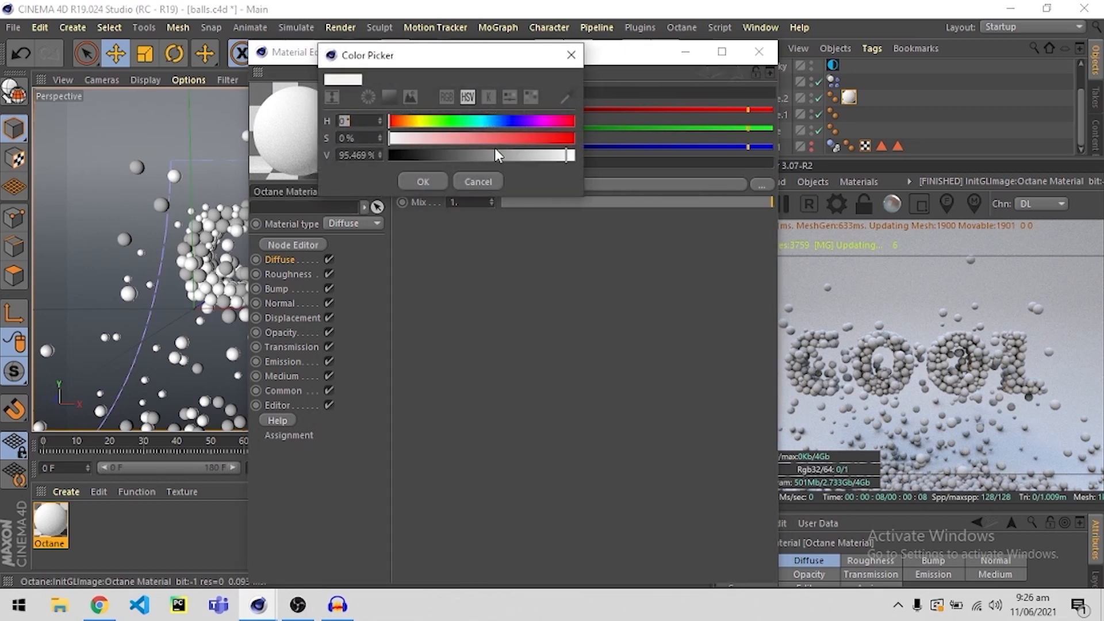
pyautogui.moveTo(476, 139)
pyautogui.mouseDown()
pyautogui.moveTo(447, 137)
pyautogui.moveTo(458, 137)
pyautogui.mouseUp()
pyautogui.click(417, 183)
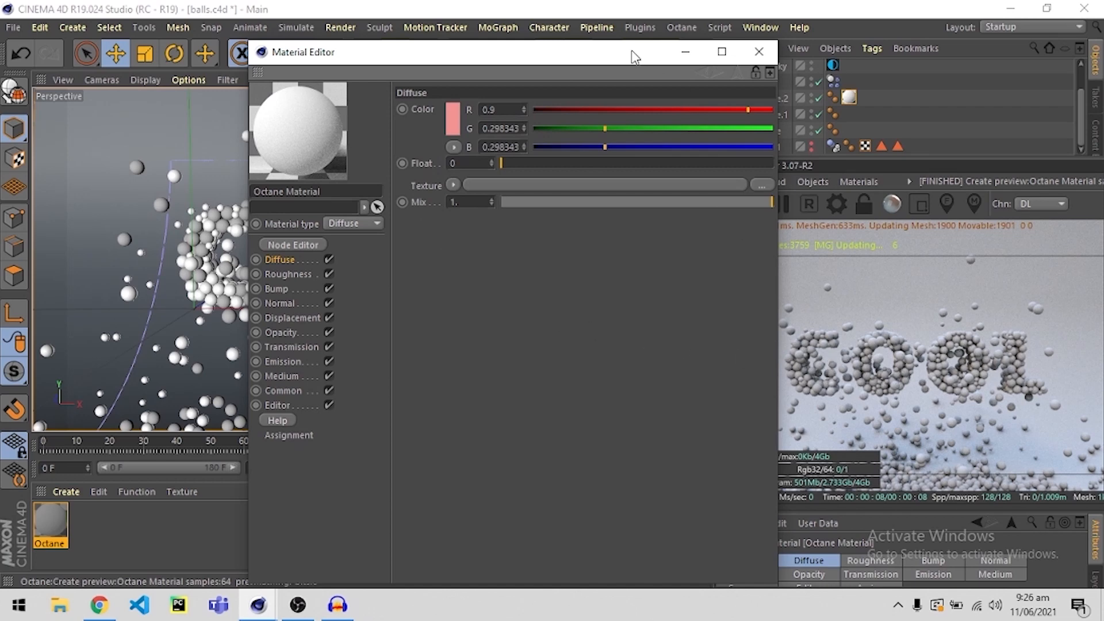
# Restart the Octane live render and change the material type from Diffuse to Glossy.
pyautogui.moveTo(633, 55); pyautogui.dragTo(519, 51)
pyautogui.click(726, 203)
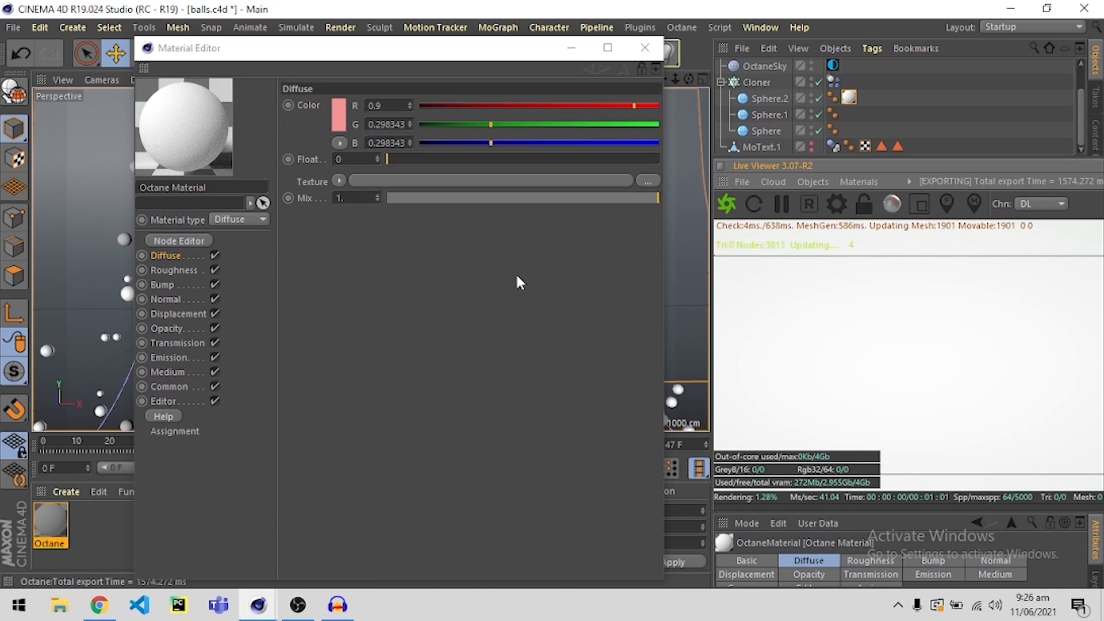
pyautogui.click(257, 218)
pyautogui.click(309, 254)
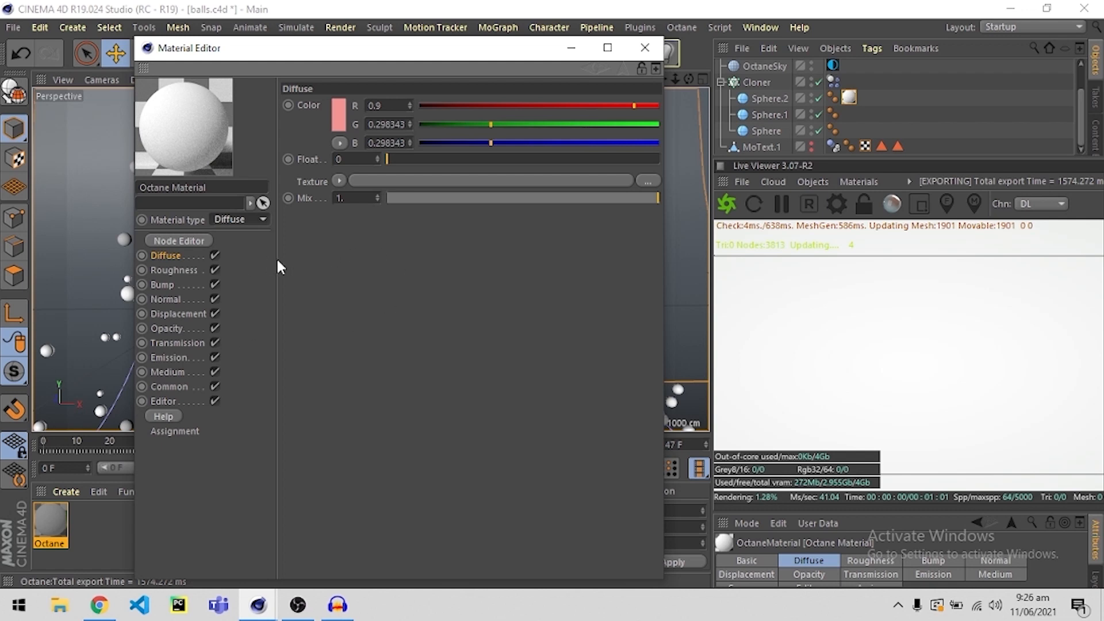
pyautogui.click(257, 217)
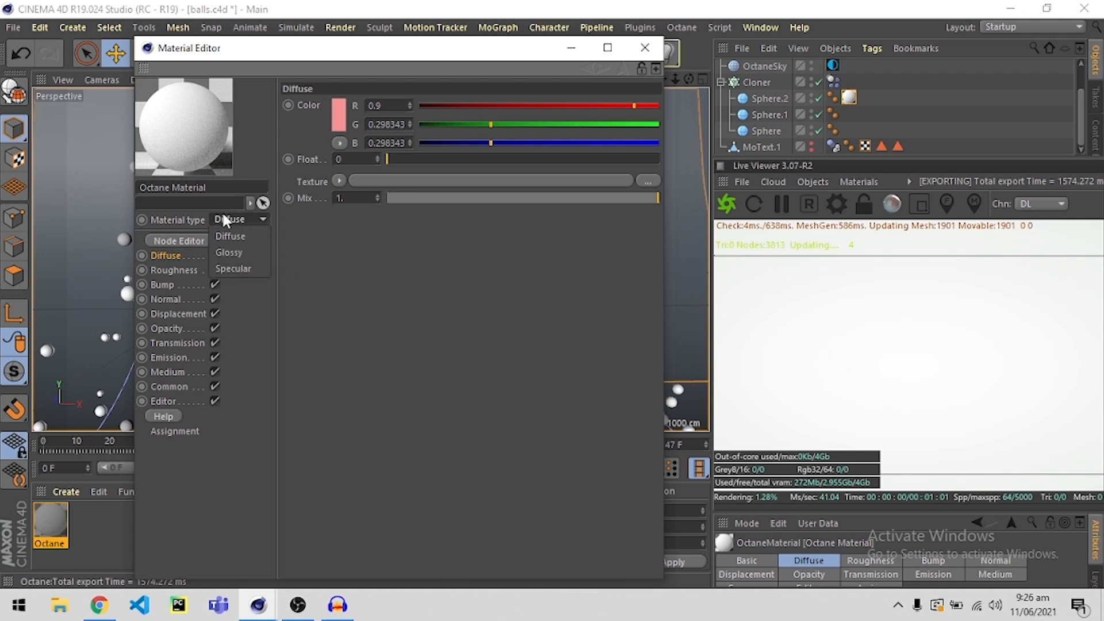
pyautogui.click(241, 249)
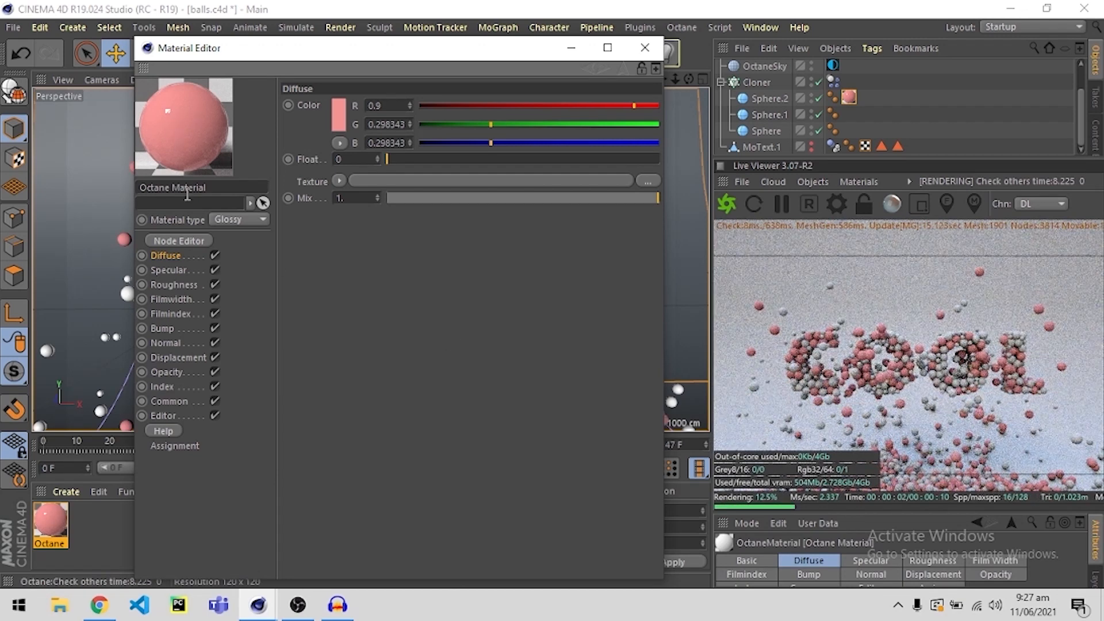
# Set the glossy material's roughness float to about 0.158 and its index to about 1.63.
pyautogui.click(174, 285)
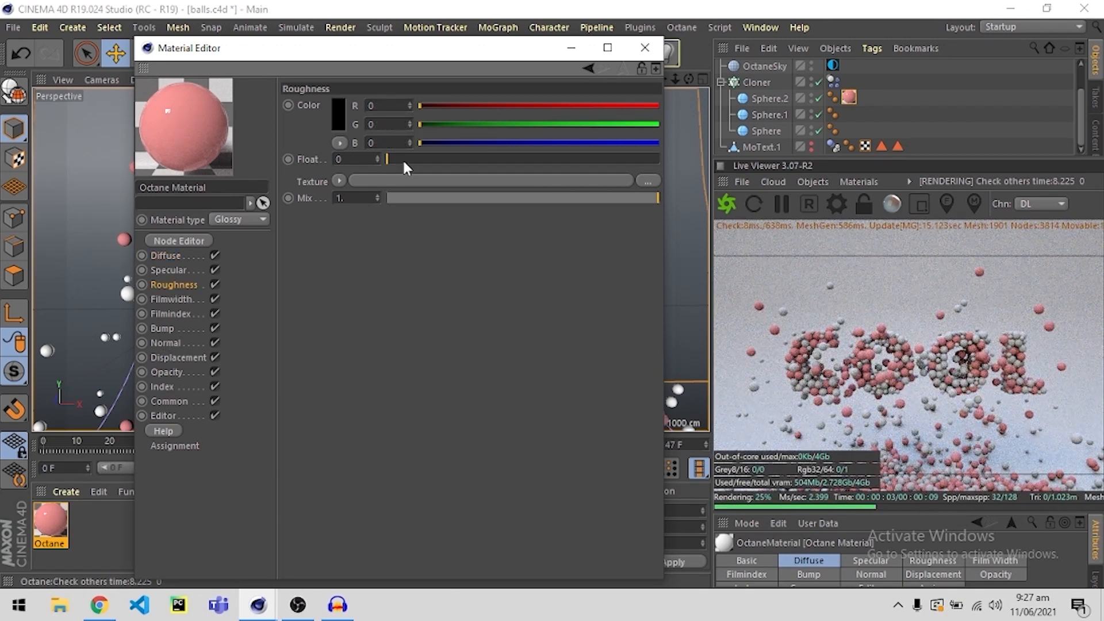
pyautogui.moveTo(403, 158); pyautogui.dragTo(429, 158)
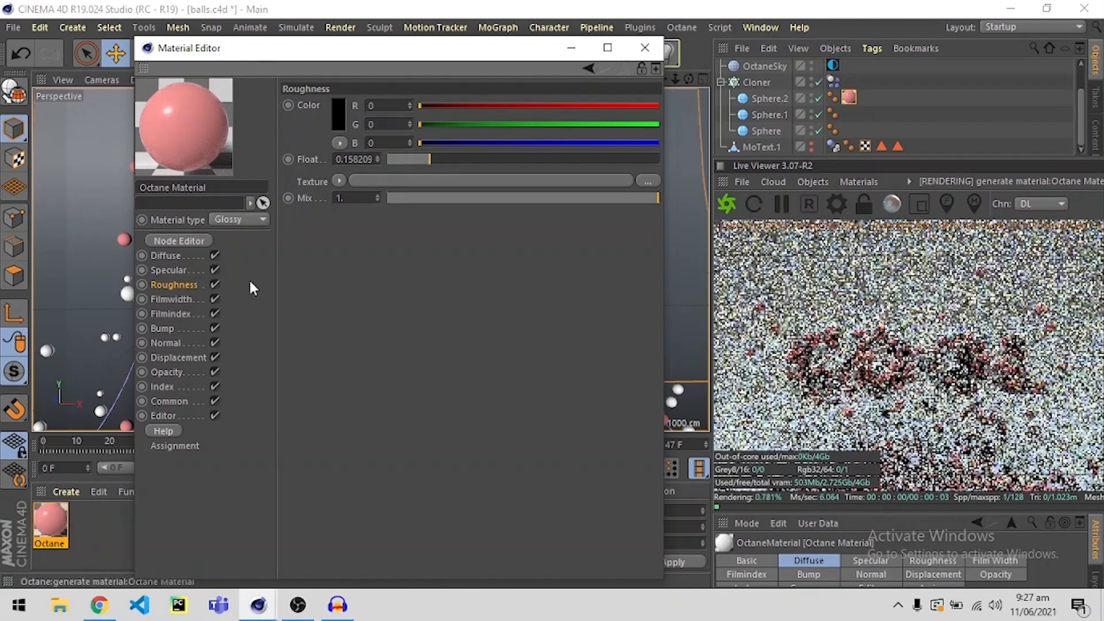
pyautogui.click(163, 387)
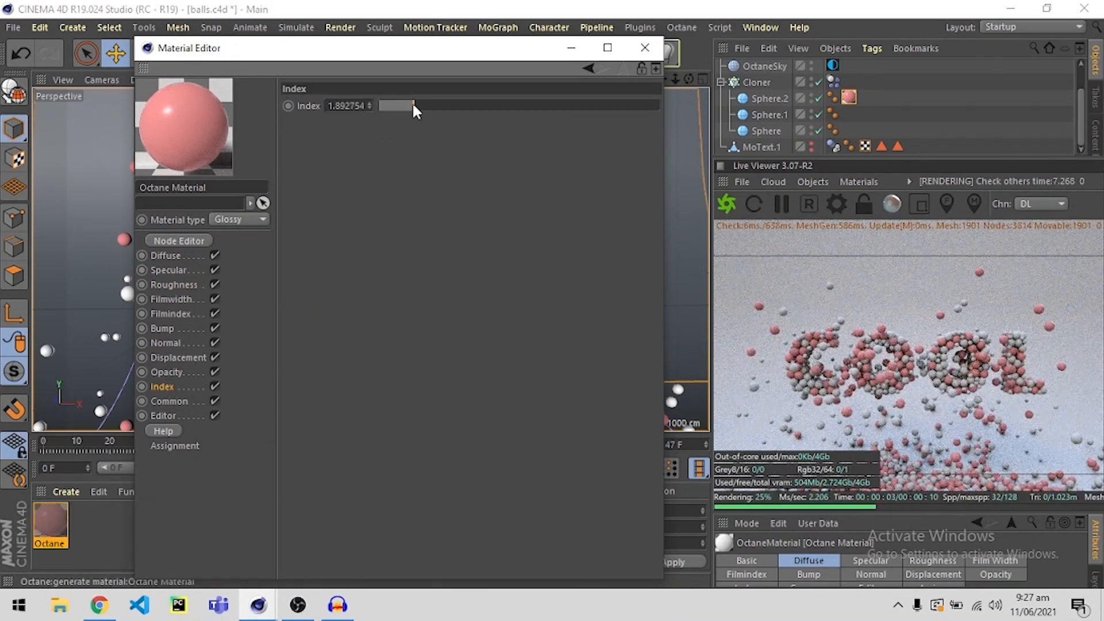
pyautogui.moveTo(412, 105); pyautogui.dragTo(404, 104)
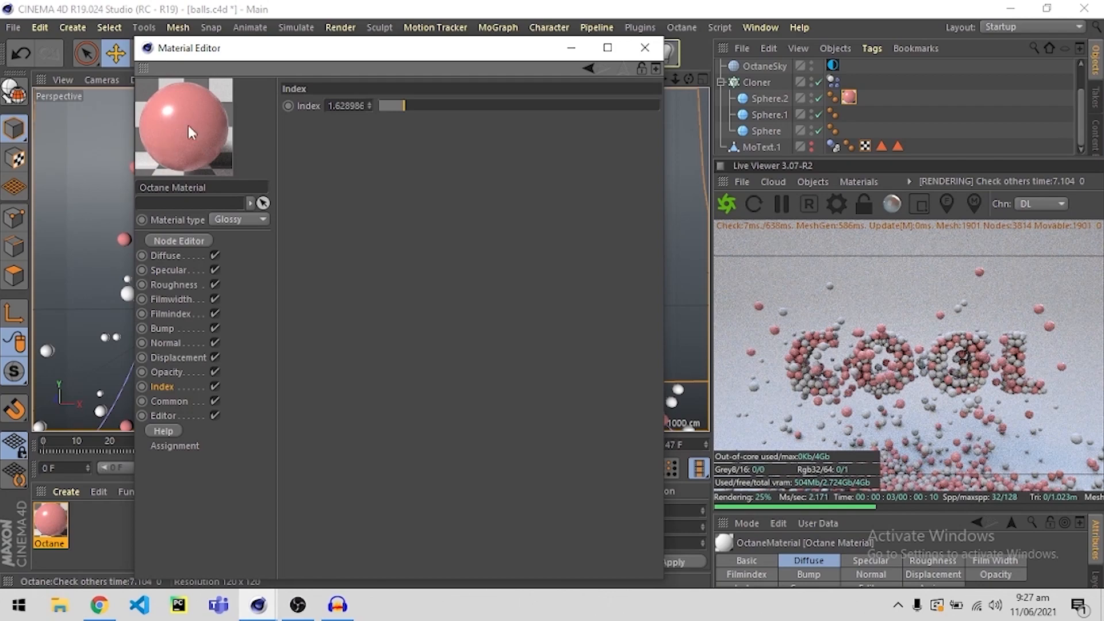
# Raise the glossy material's roughness float to about 0.197.
pyautogui.click(177, 285)
pyautogui.click(170, 300)
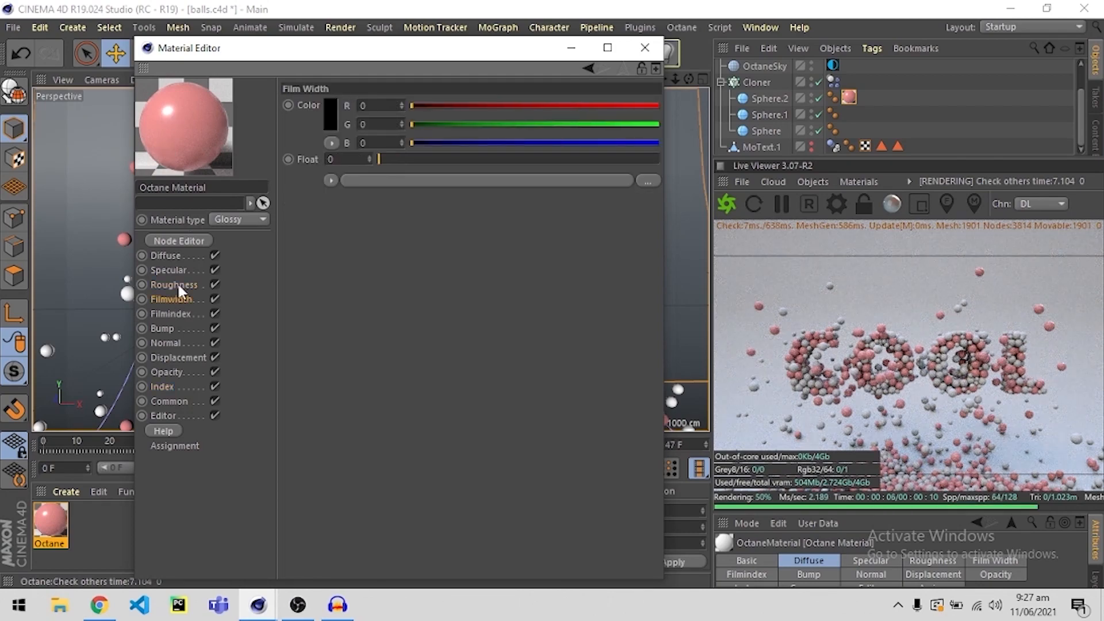
pyautogui.click(177, 283)
pyautogui.moveTo(435, 160); pyautogui.dragTo(446, 159)
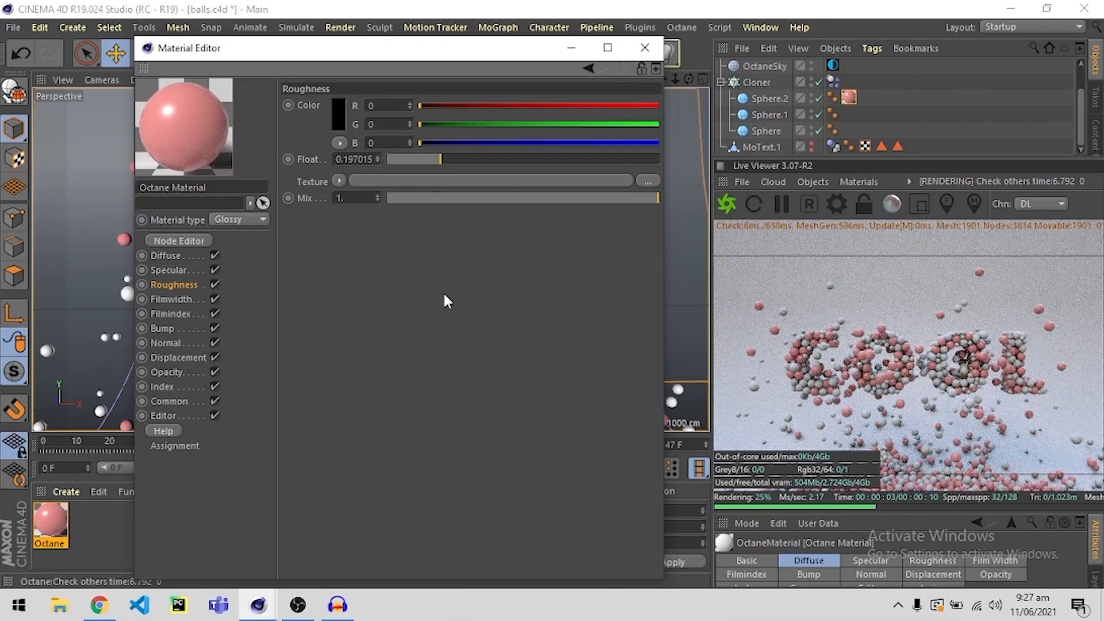
# Deepen the material's red diffuse colour to 48% saturation and close the Material Editor.
pyautogui.click(170, 256)
pyautogui.click(340, 114)
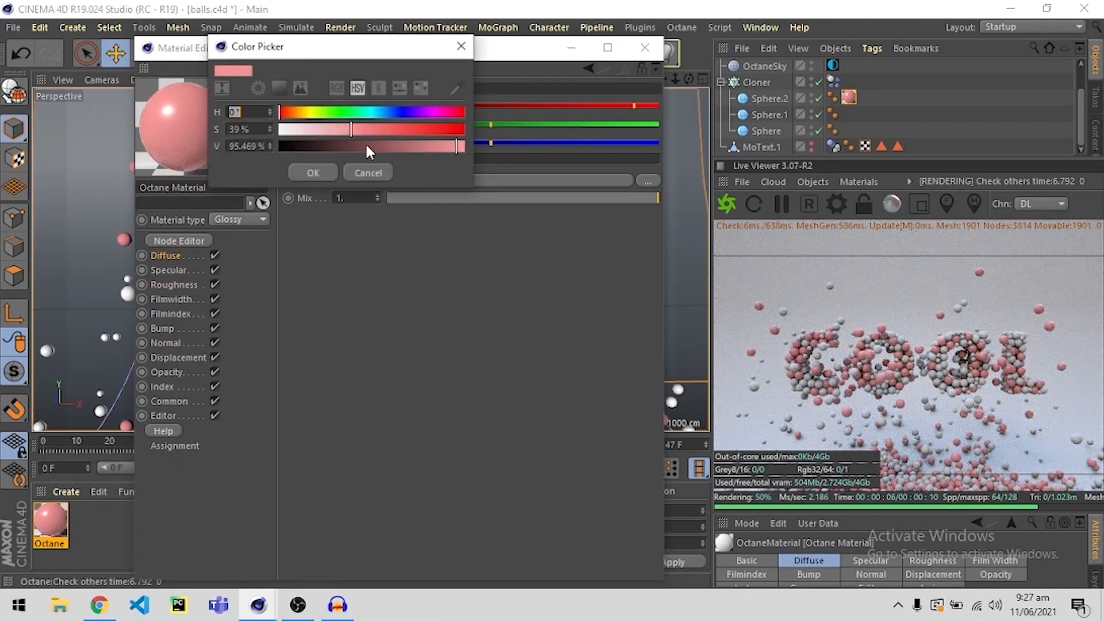
pyautogui.click(367, 128)
pyautogui.click(316, 172)
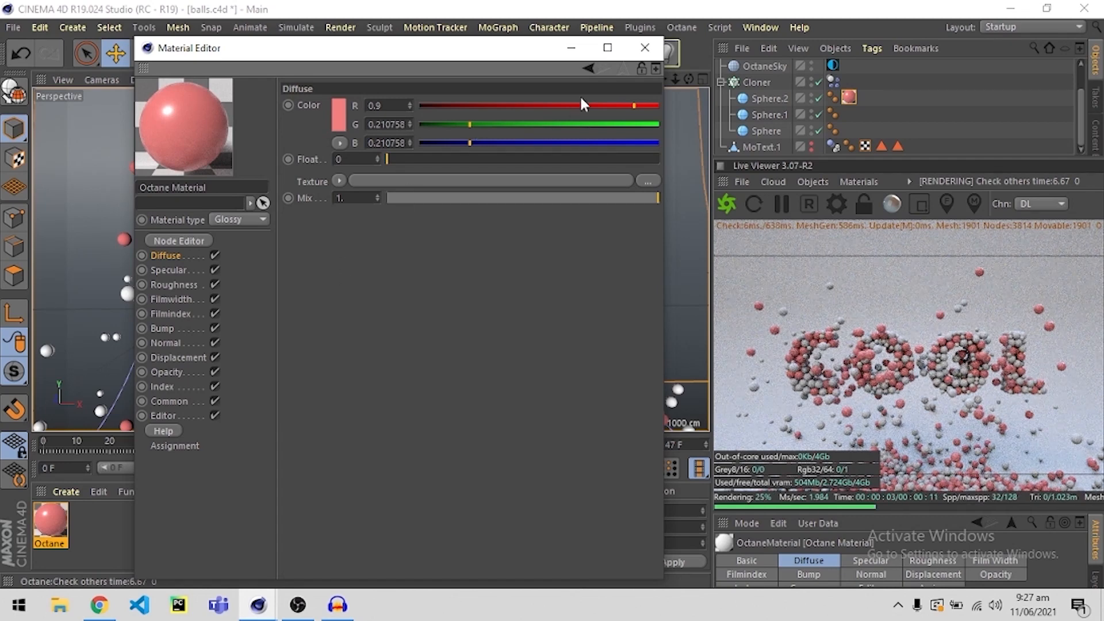
pyautogui.click(643, 50)
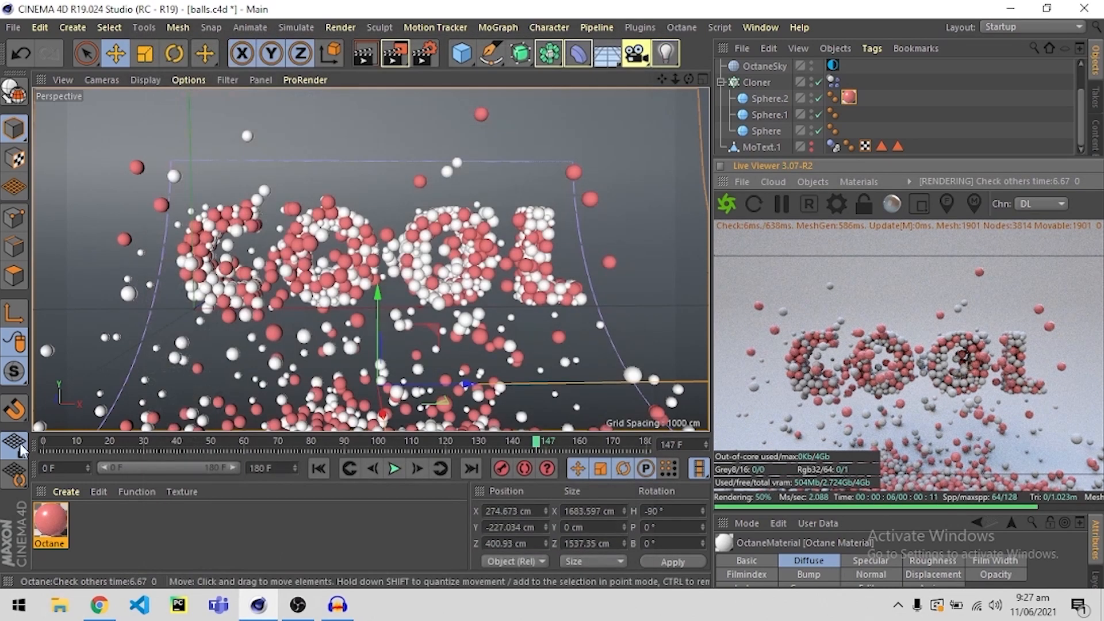
# Duplicate the red Octane material and apply the copy to Sphere.1.
pyautogui.hotkey('ctrl', 'c')
pyautogui.click(102, 539)
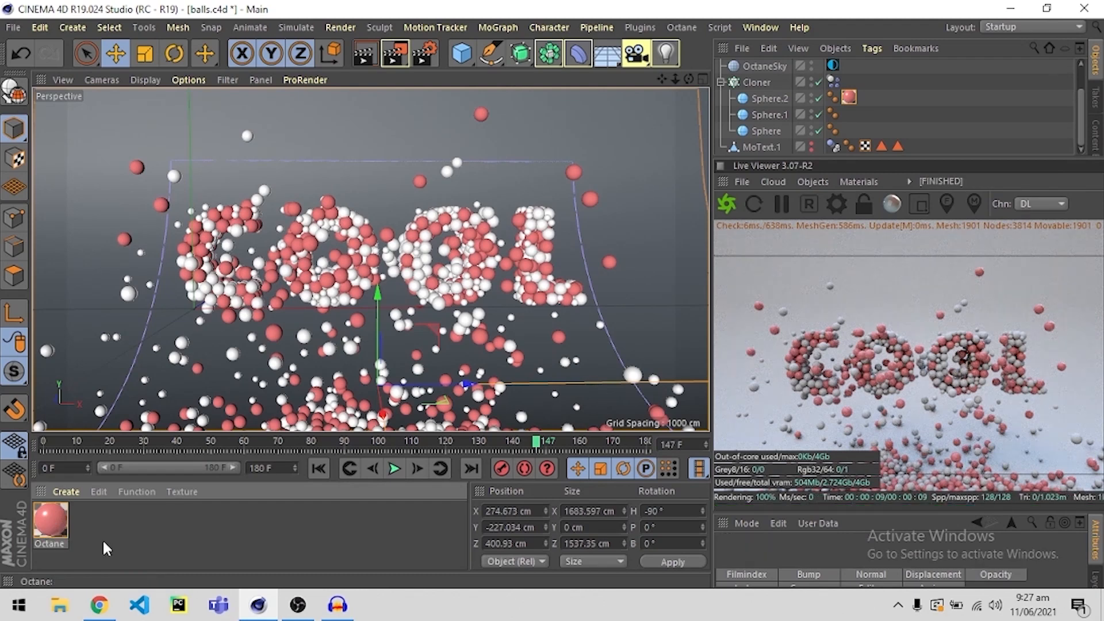
pyautogui.hotkey('ctrl', 'v')
pyautogui.moveTo(50, 520); pyautogui.dragTo(770, 117)
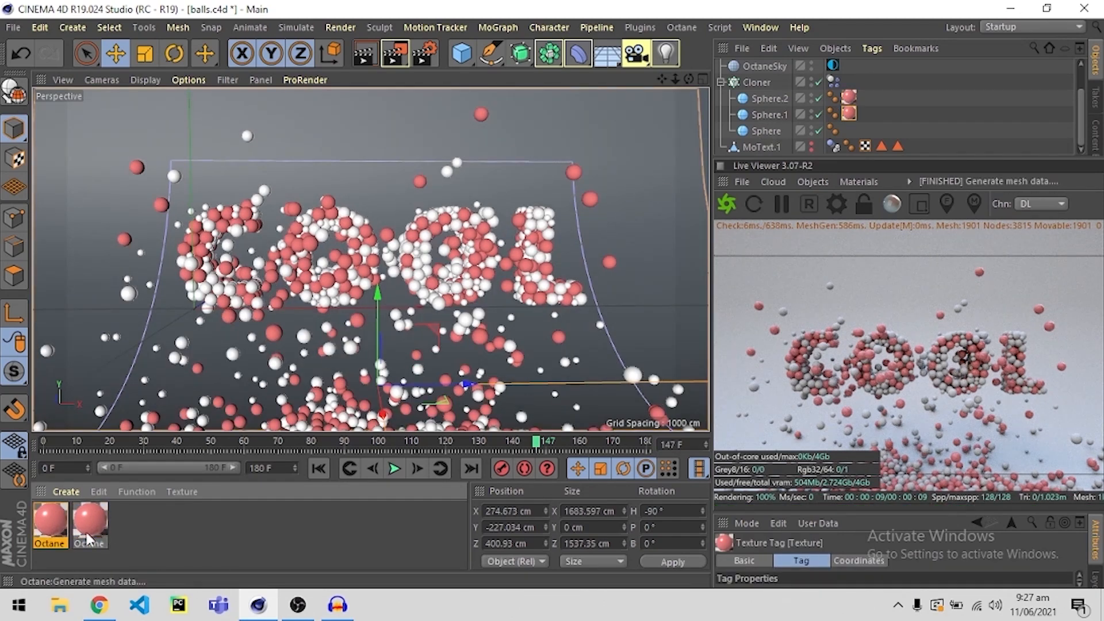
# Change the Sphere.1 material's diffuse colour to light green with a hue of 105°.
pyautogui.doubleClick(50, 520)
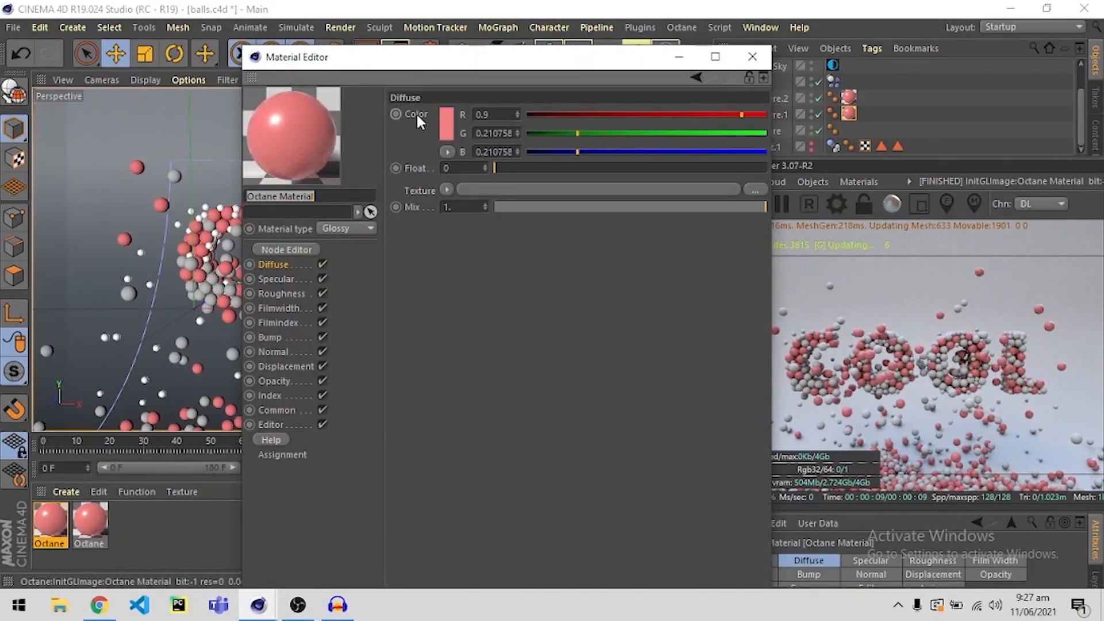
pyautogui.click(447, 125)
pyautogui.click(441, 117)
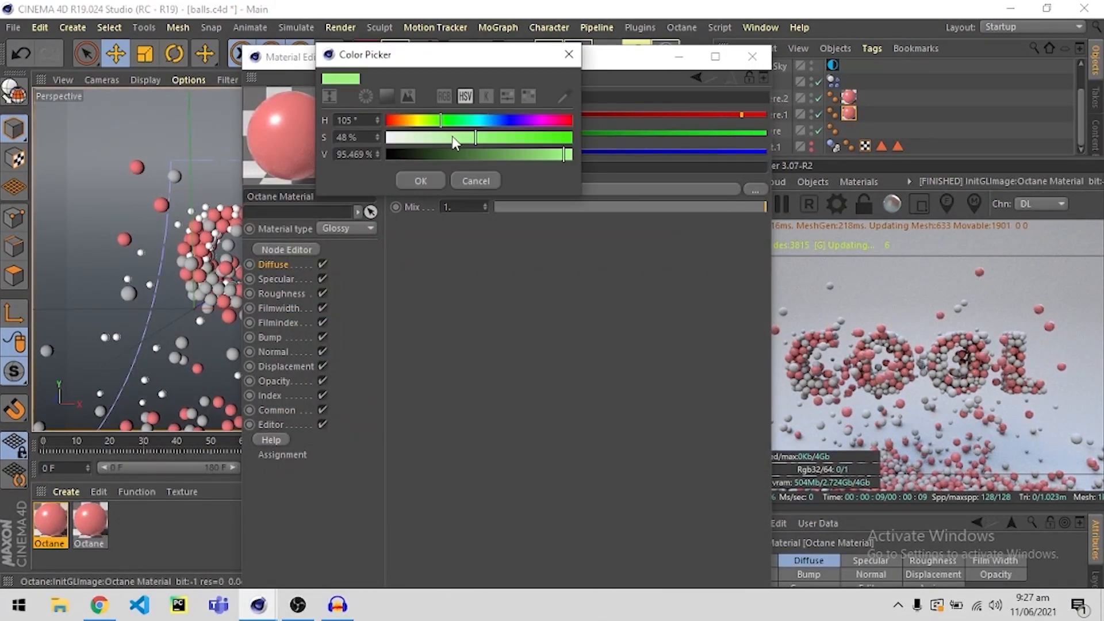
pyautogui.click(424, 180)
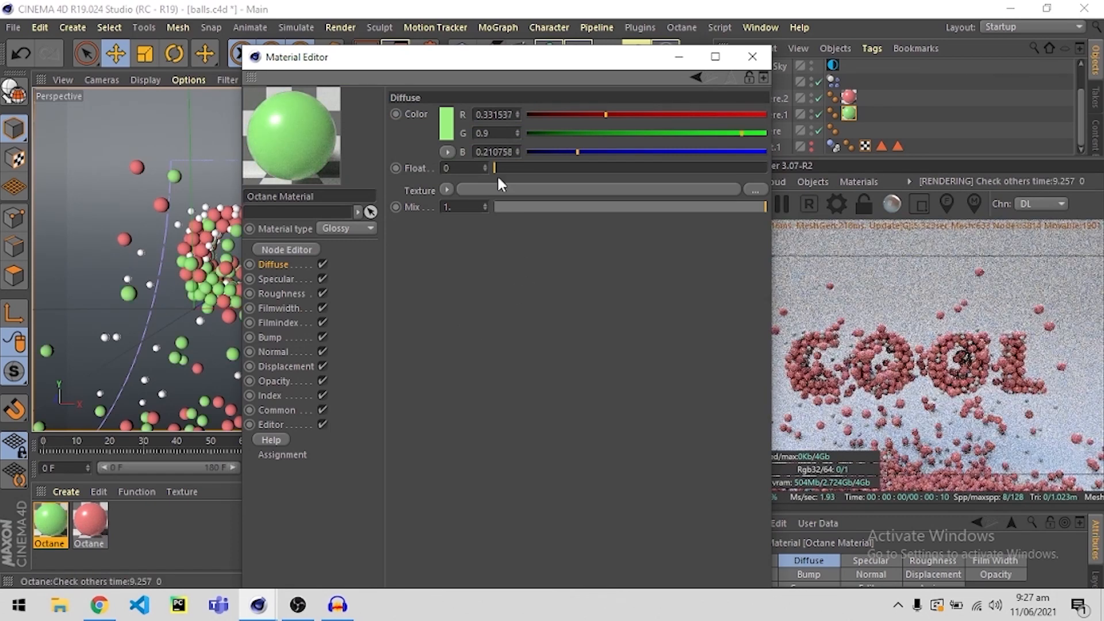
# Restart the Octane live render with the green material and close the Material Editor.
pyautogui.moveTo(548, 57); pyautogui.dragTo(412, 68)
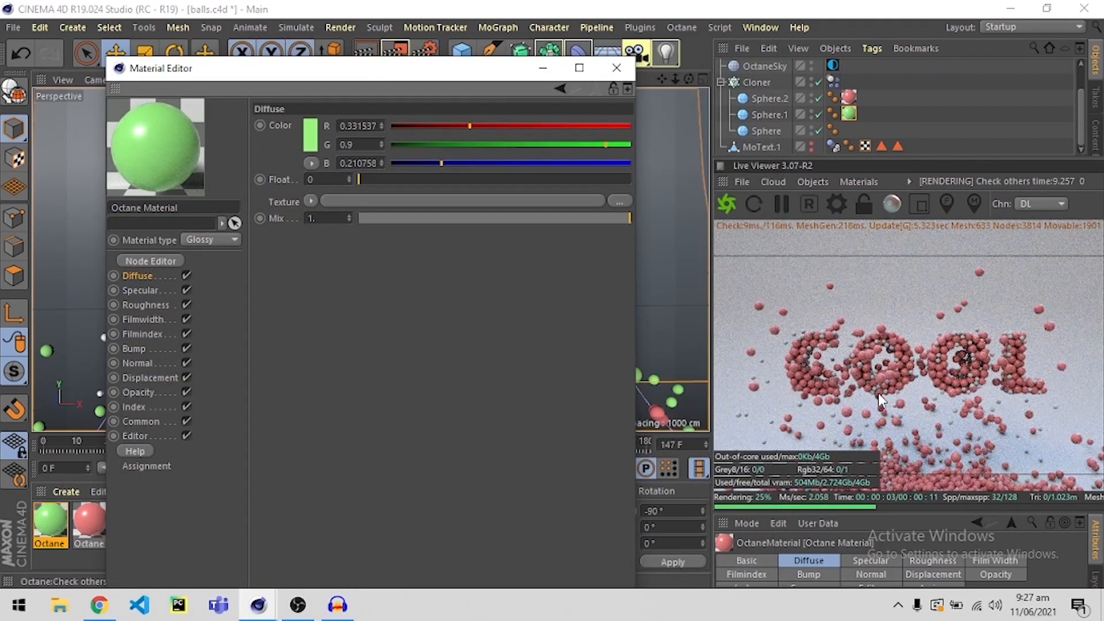
pyautogui.click(727, 205)
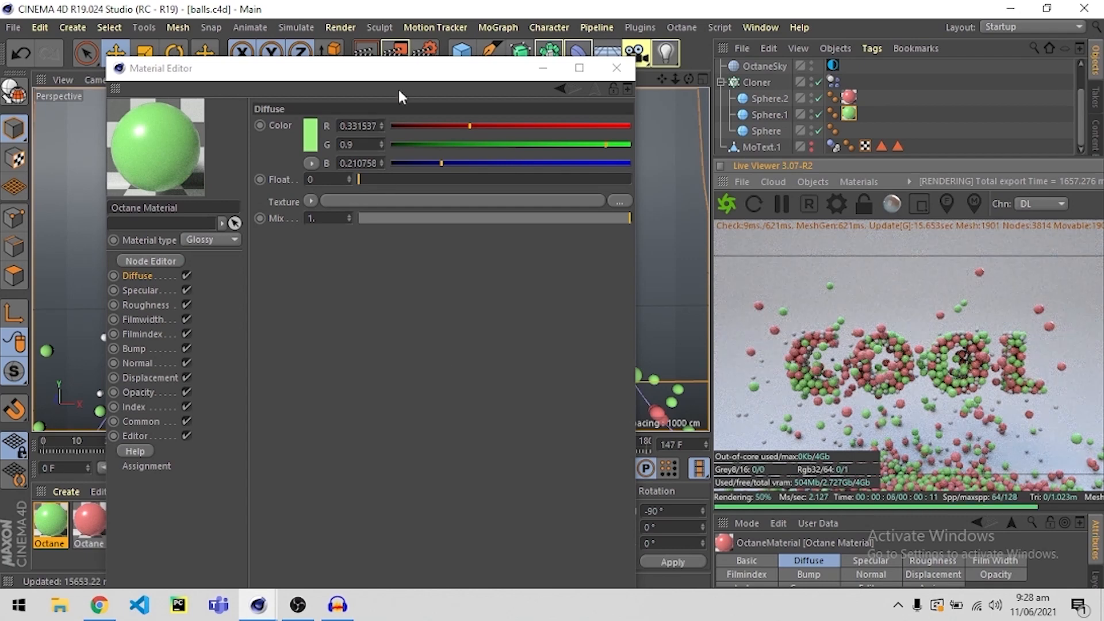
pyautogui.moveTo(395, 84); pyautogui.dragTo(395, 186)
pyautogui.click(618, 173)
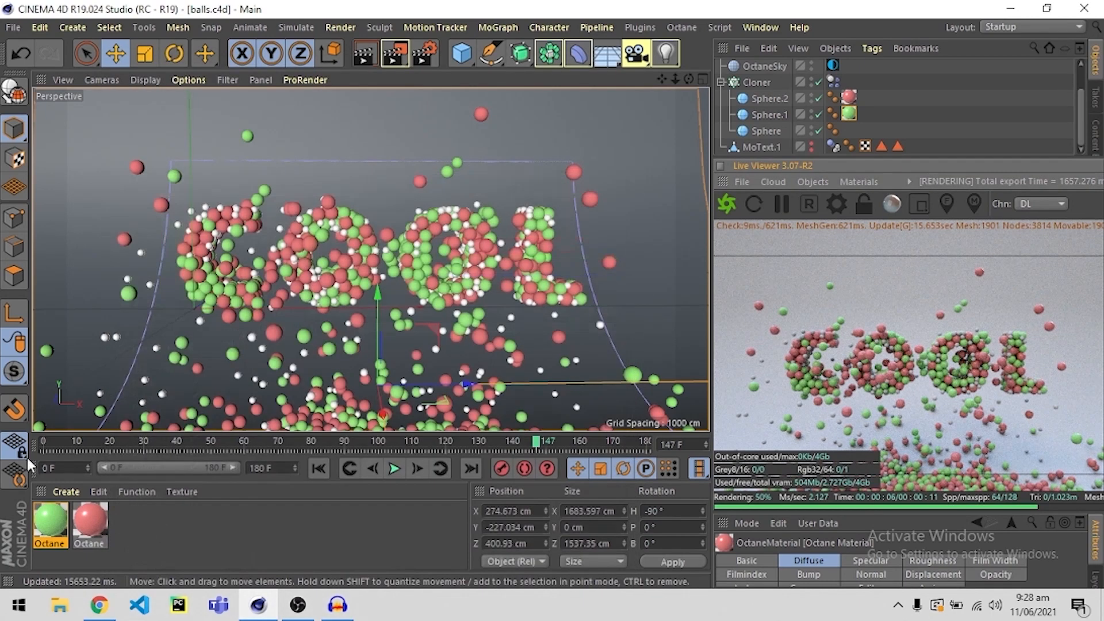
# Duplicate the green Octane material and apply the copy to the remaining Sphere object.
pyautogui.click(142, 543)
pyautogui.click(56, 521)
pyautogui.hotkey('ctrl', 'c')
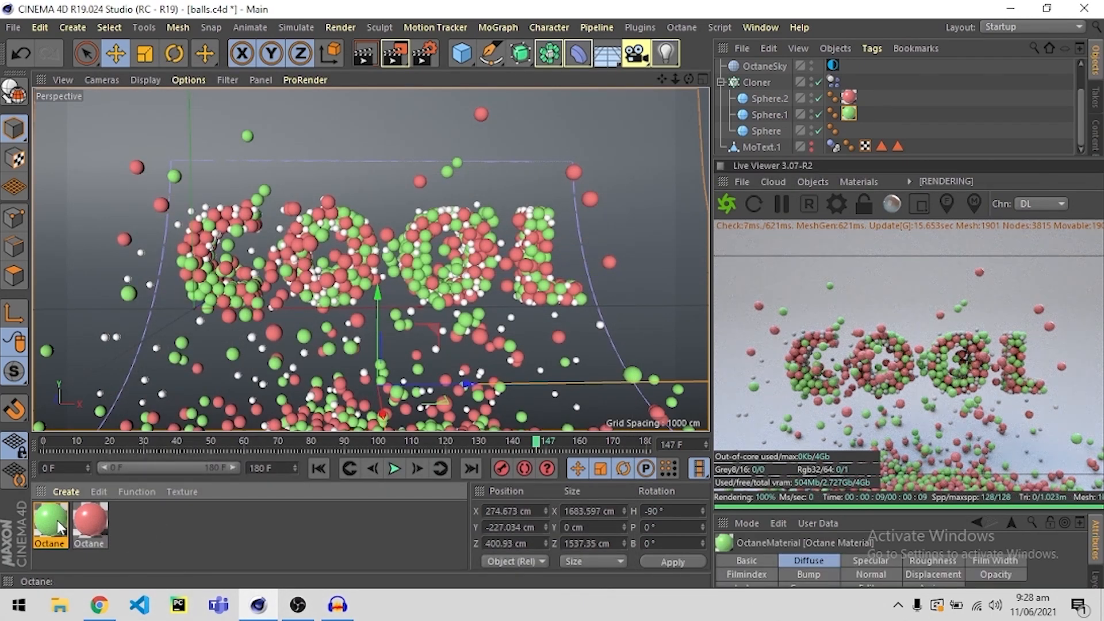
pyautogui.hotkey('ctrl', 'v')
pyautogui.moveTo(53, 523); pyautogui.dragTo(766, 133)
# Change the Sphere material's diffuse colour to blue with a hue of 233° and close the Material Editor.
pyautogui.doubleClick(56, 519)
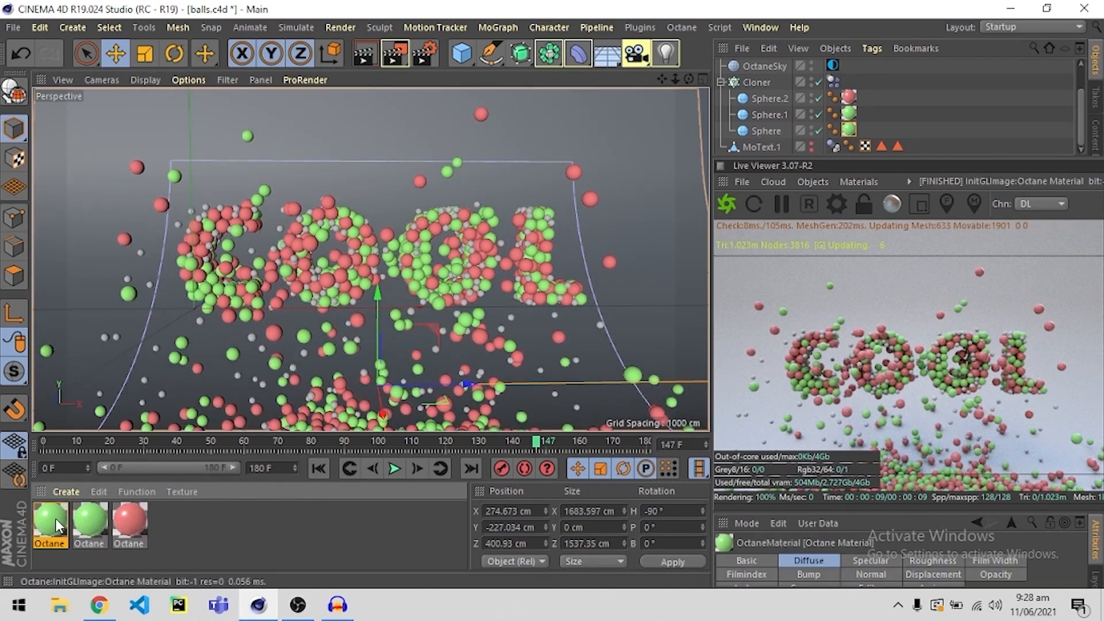
pyautogui.click(446, 124)
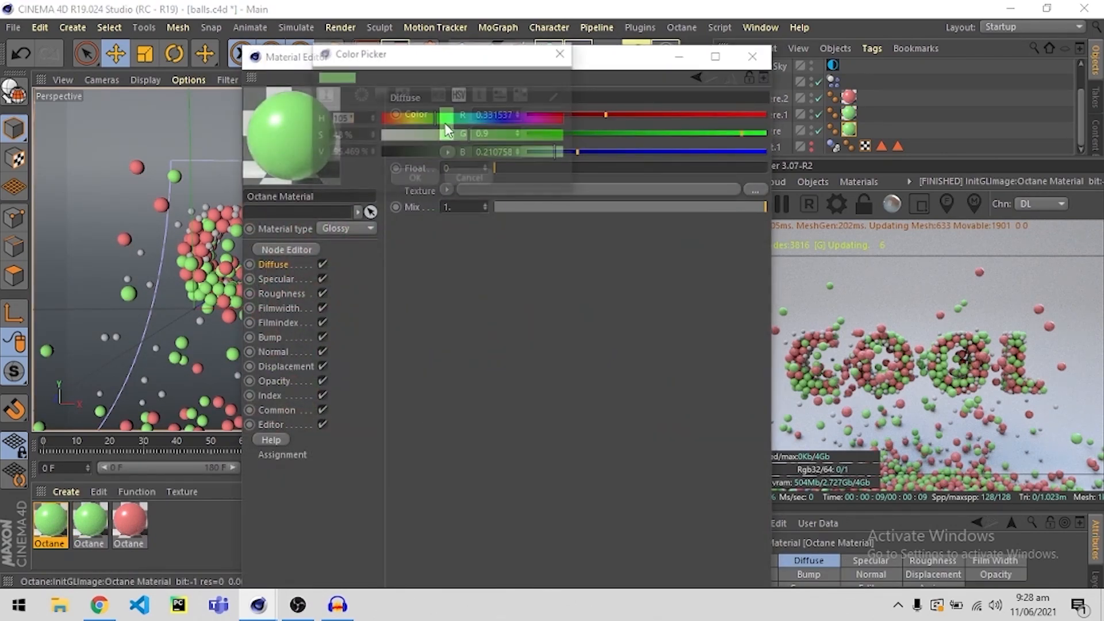
pyautogui.click(499, 120)
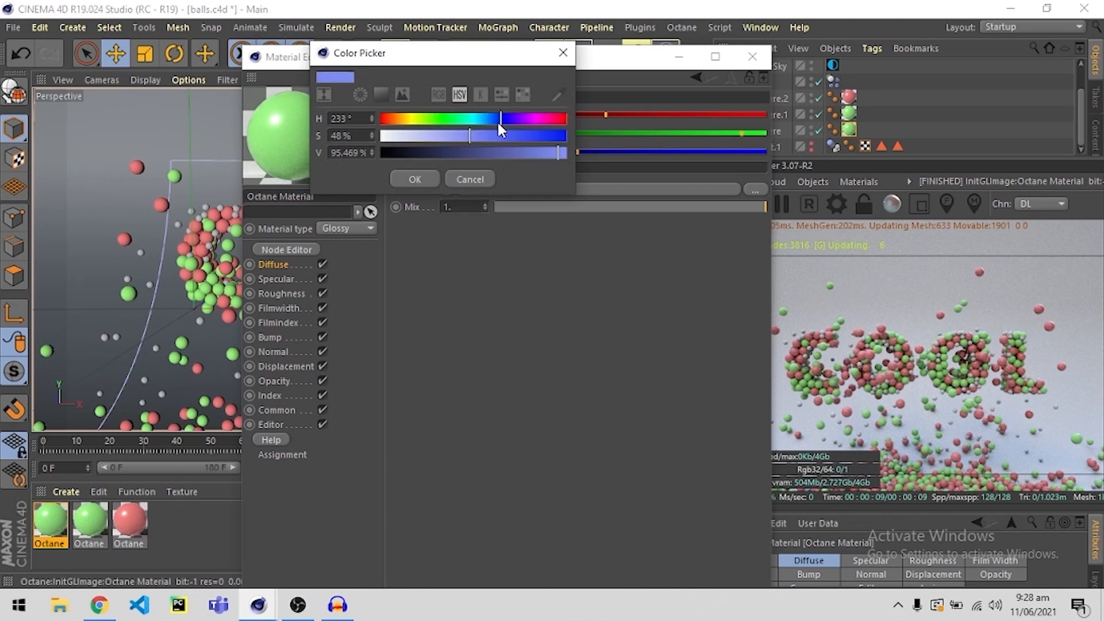
pyautogui.click(424, 182)
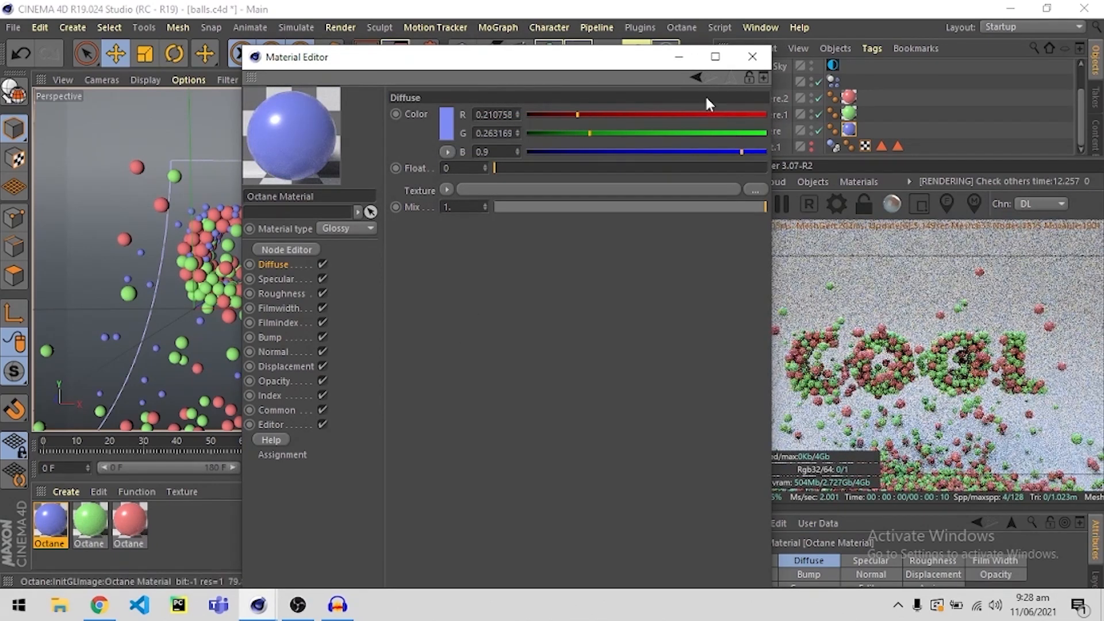
pyautogui.click(752, 56)
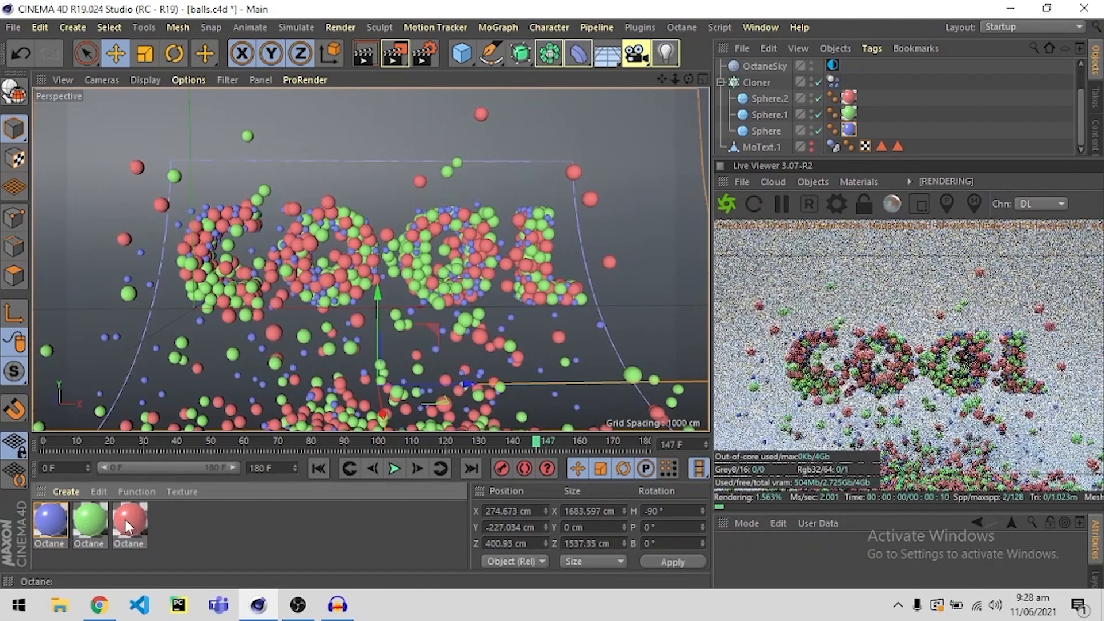
# Duplicate the blue Octane material and apply the copy to the curved backdrop.
pyautogui.click(52, 521)
pyautogui.hotkey('ctrl', 'c')
pyautogui.hotkey('ctrl', 'v')
pyautogui.moveTo(50, 520); pyautogui.dragTo(81, 168)
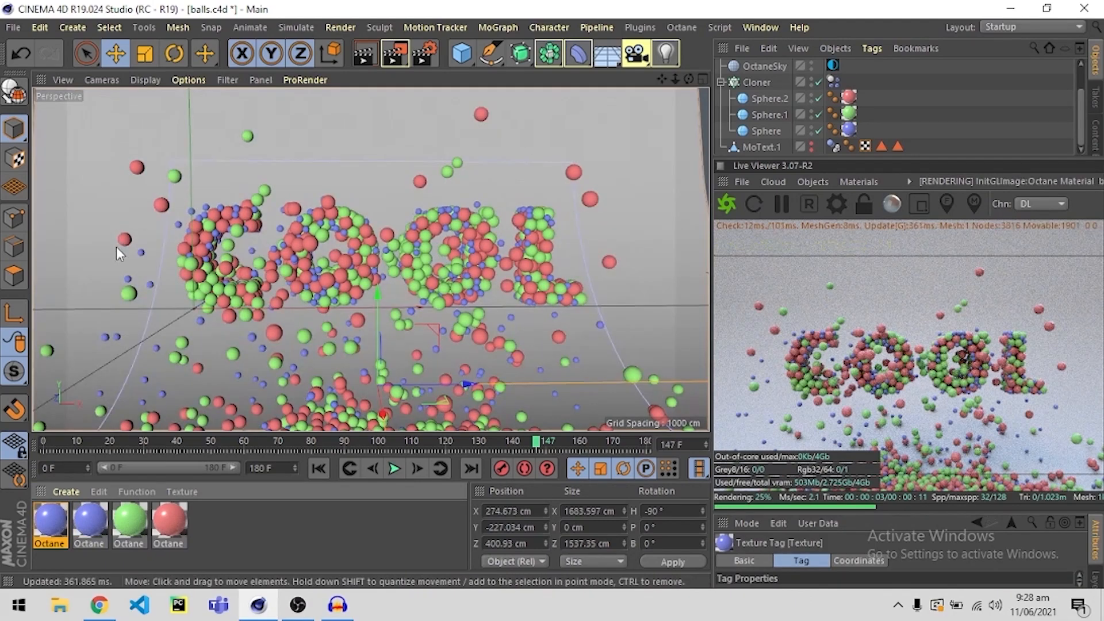
# Try cyan with a hue of 182° and pink as diffuse colours for the backdrop material.
pyautogui.doubleClick(51, 524)
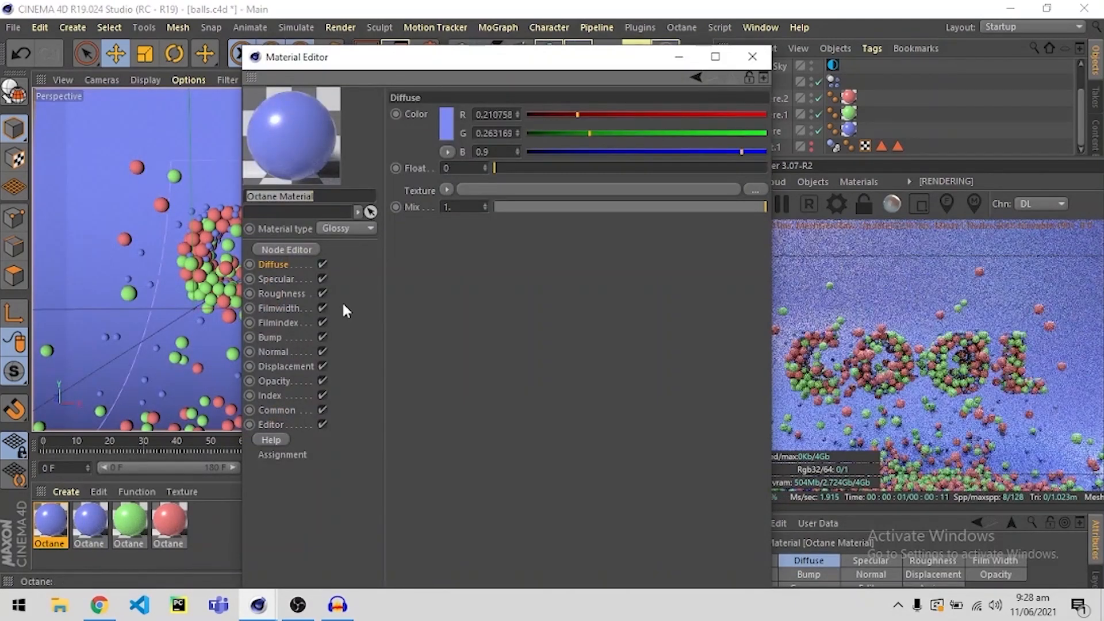
pyautogui.click(446, 123)
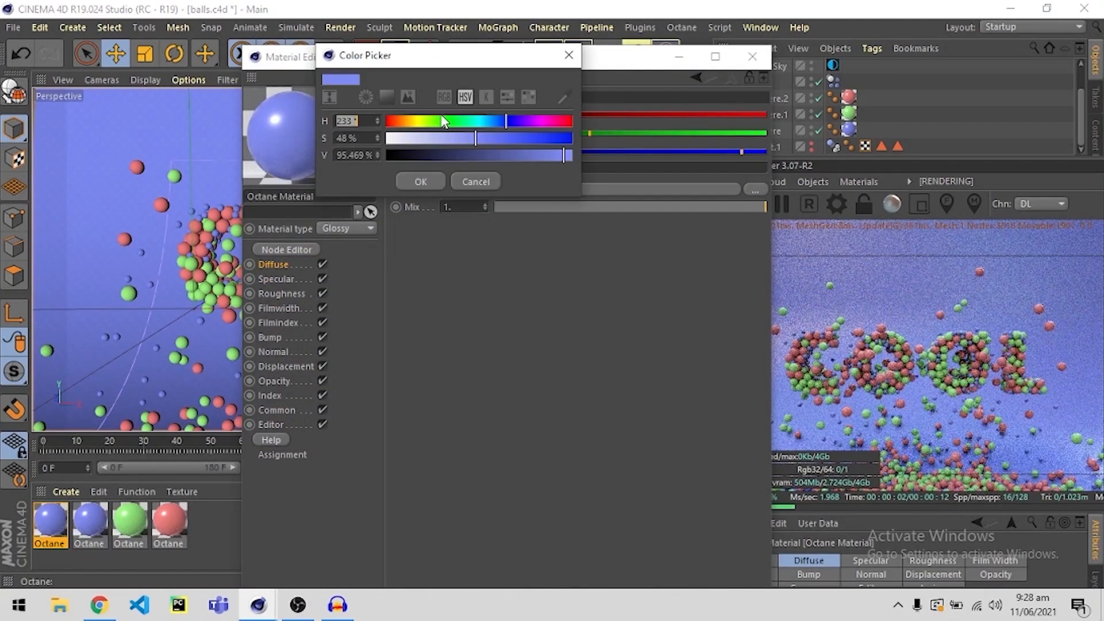
pyautogui.moveTo(508, 121); pyautogui.dragTo(468, 122)
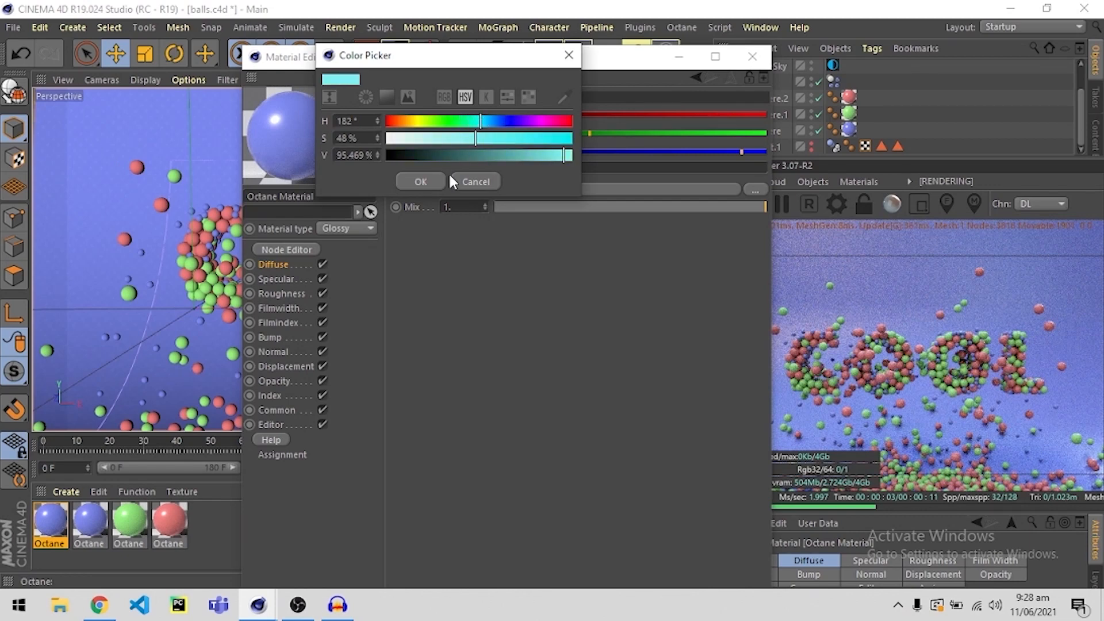
pyautogui.click(420, 181)
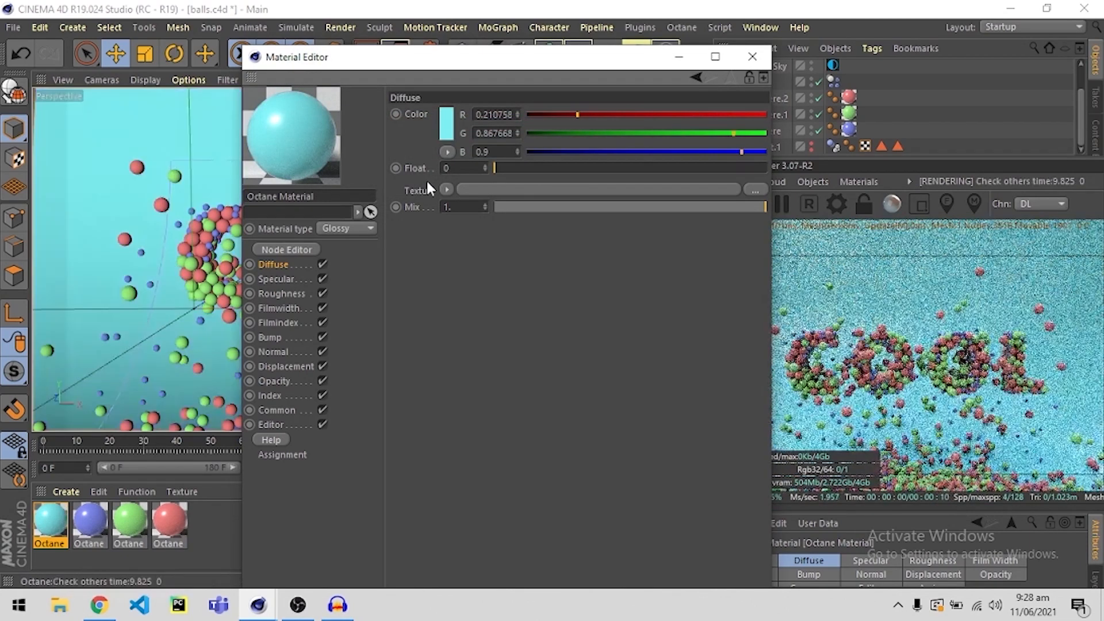
pyautogui.click(448, 134)
pyautogui.moveTo(542, 126); pyautogui.dragTo(555, 126)
pyautogui.click(420, 188)
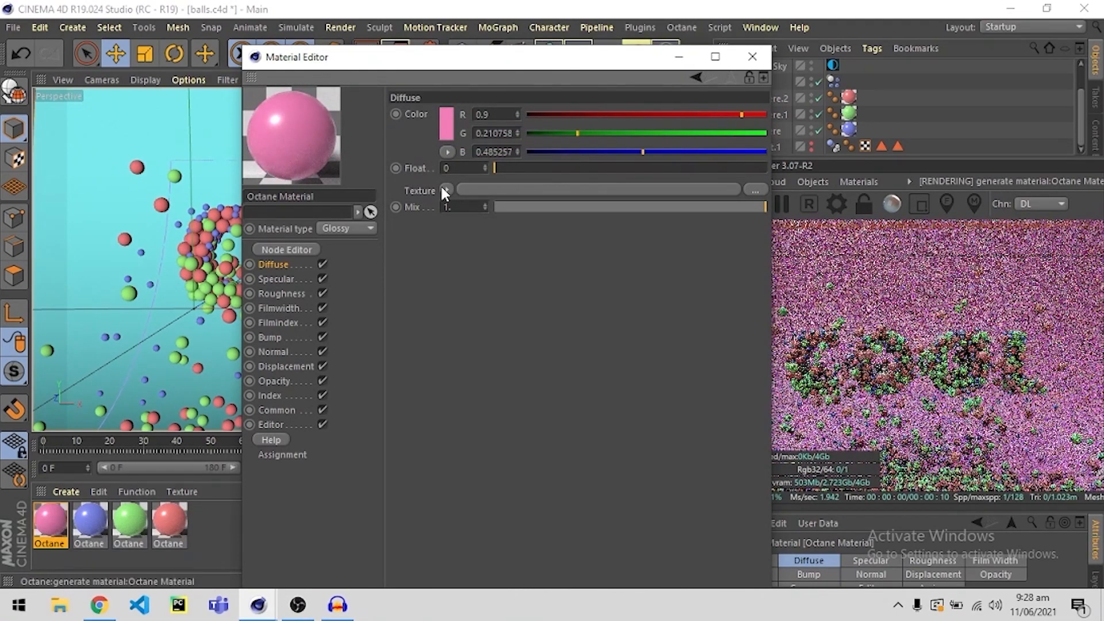
# Change the backdrop material's diffuse colour to red with a hue of 360° and a higher saturation.
pyautogui.click(449, 130)
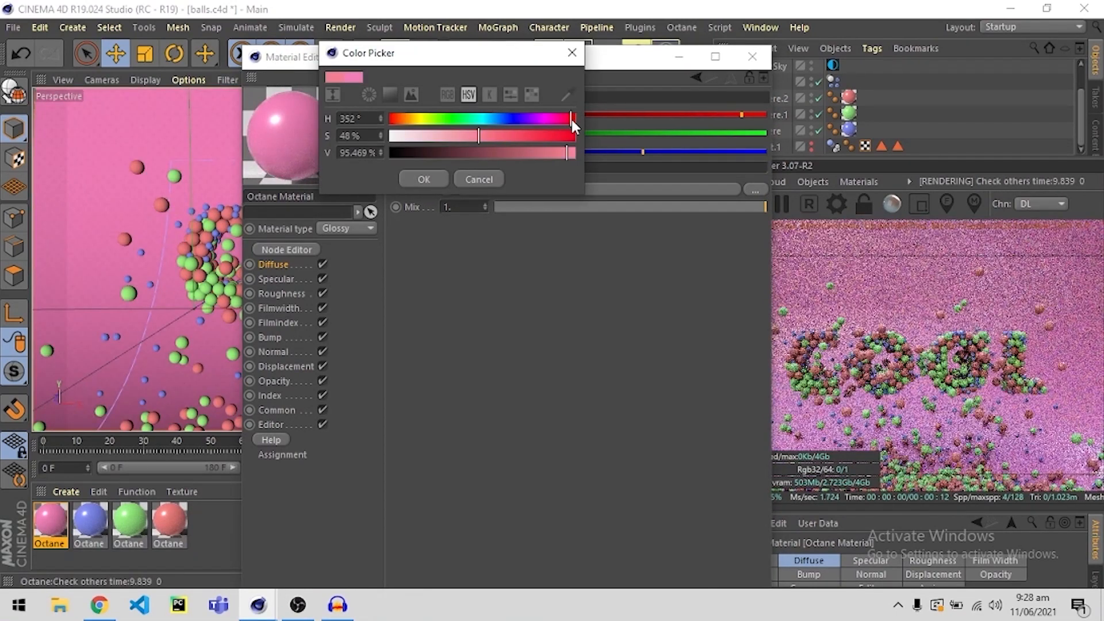
pyautogui.click(574, 116)
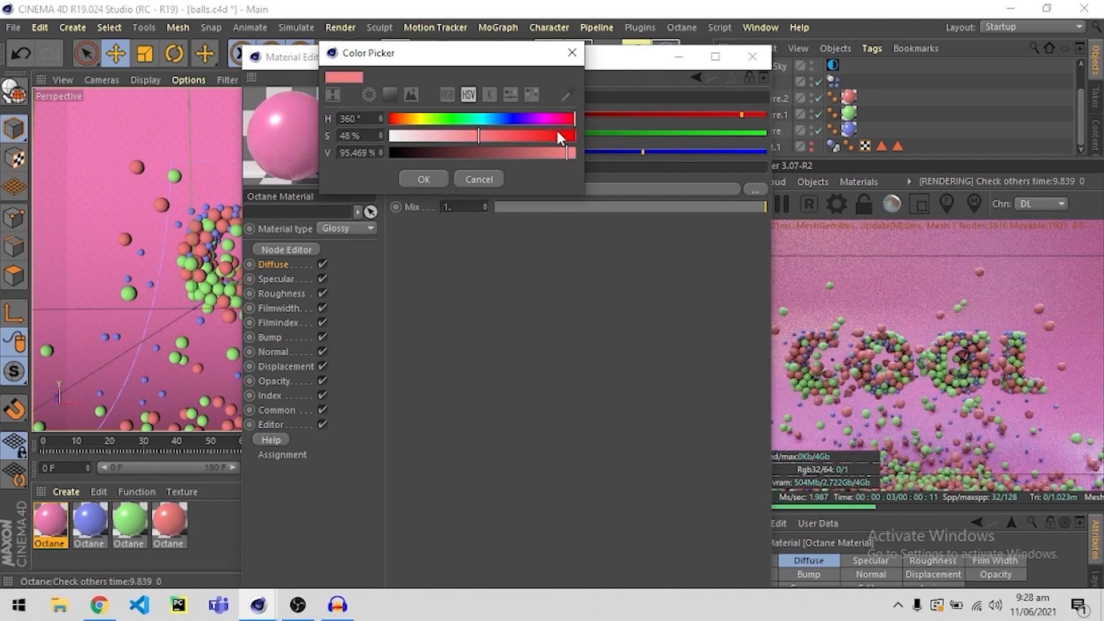
pyautogui.moveTo(557, 131); pyautogui.dragTo(529, 134)
pyautogui.click(430, 175)
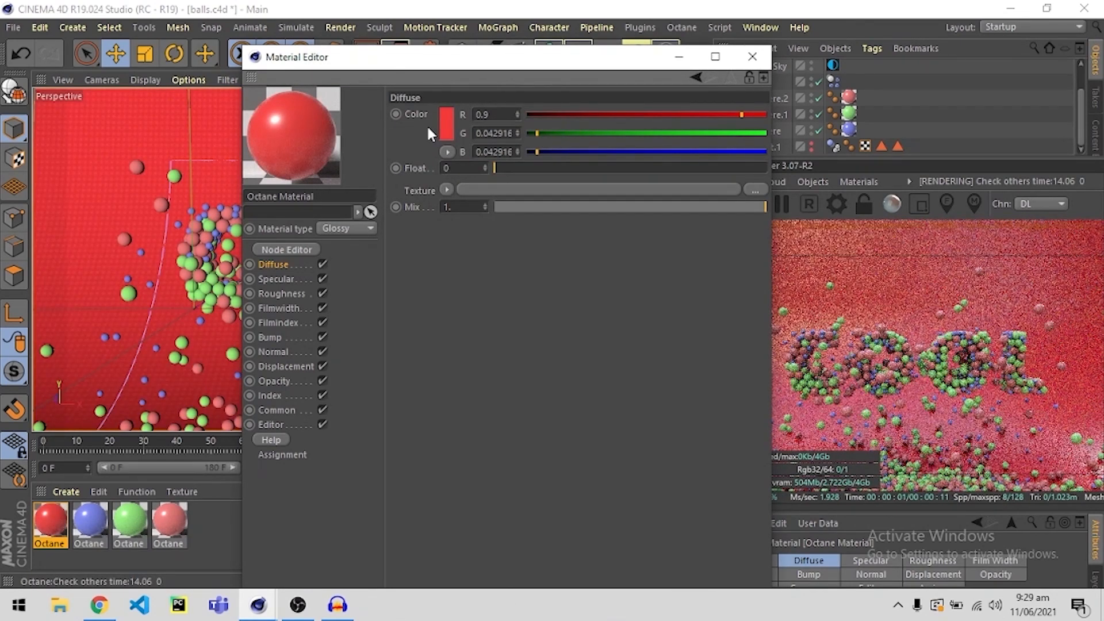
# Shift the backdrop material's diffuse hue to yellow and close the Material Editor.
pyautogui.click(447, 125)
pyautogui.moveTo(427, 121); pyautogui.dragTo(414, 121)
pyautogui.click(415, 180)
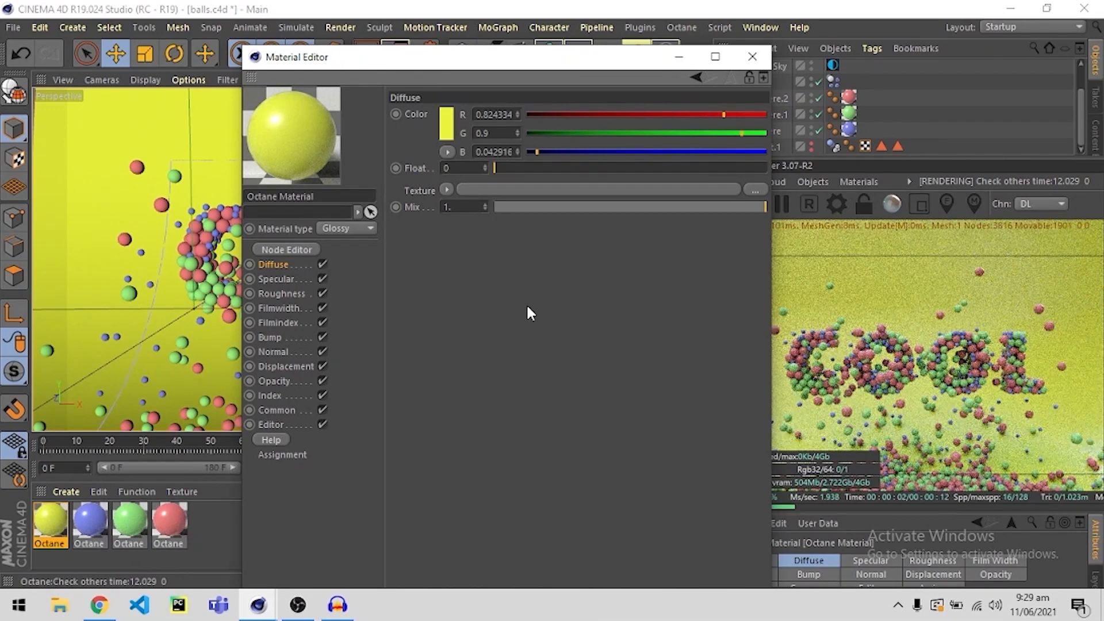
pyautogui.click(753, 58)
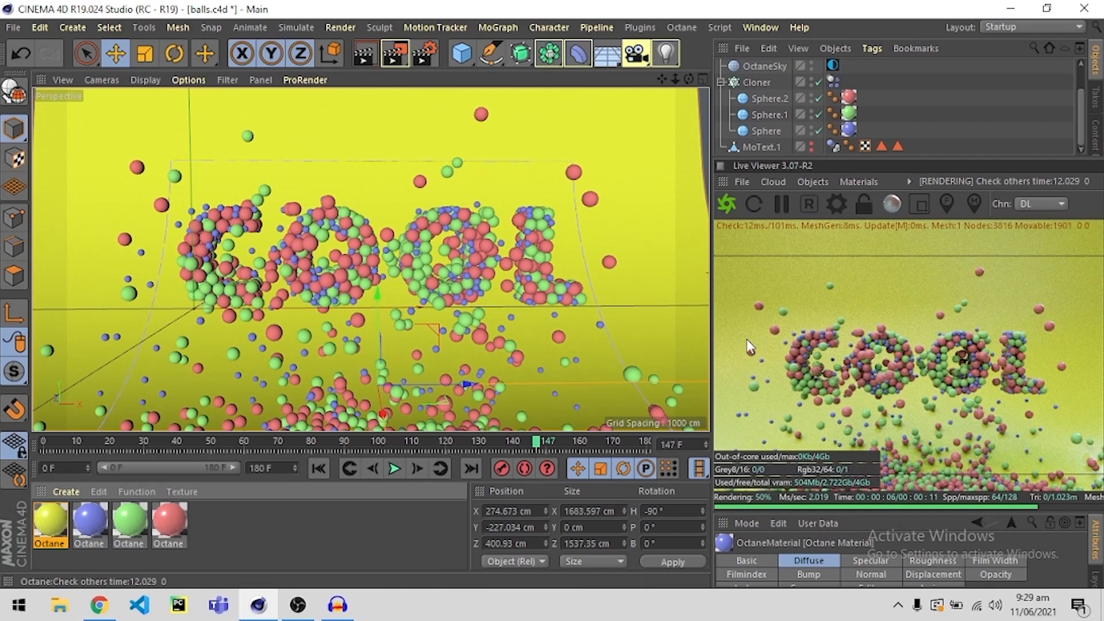
# Widen the Live Viewer slightly and set Octane's maximum samples to 400 for the Directlighting kernel.
pyautogui.moveTo(713, 314); pyautogui.dragTo(685, 313)
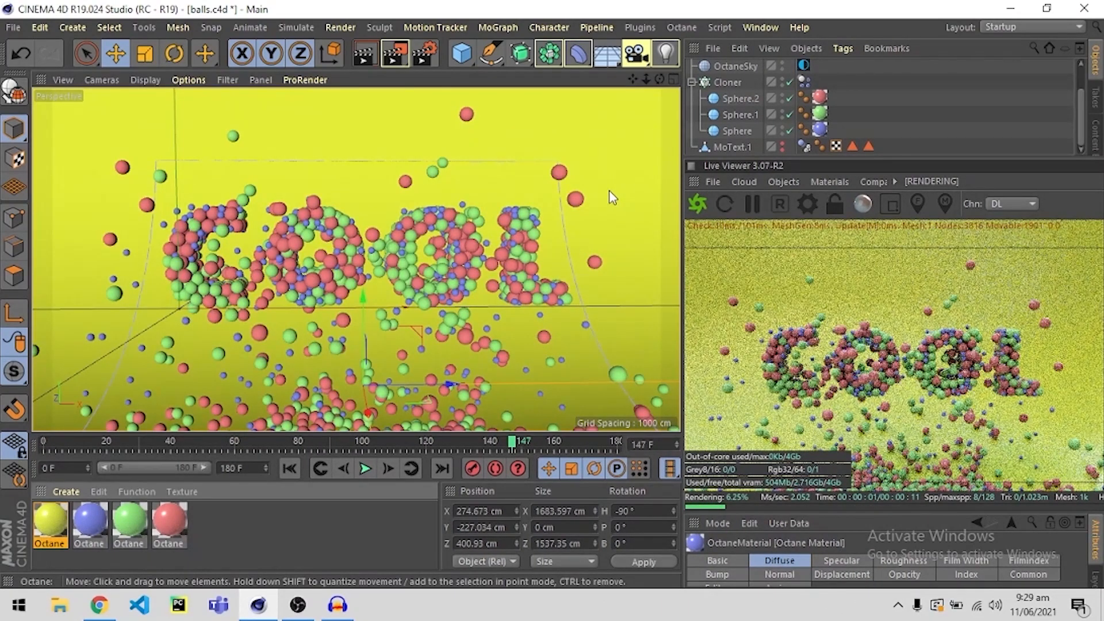
pyautogui.click(684, 27)
pyautogui.click(694, 82)
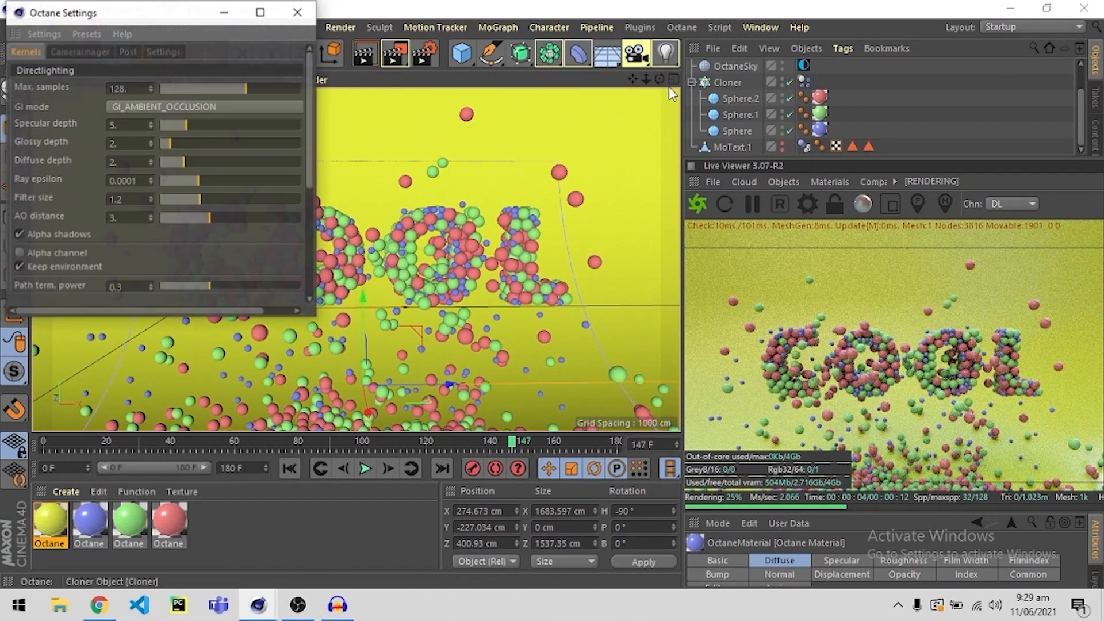
pyautogui.moveTo(133, 88); pyautogui.dragTo(91, 84)
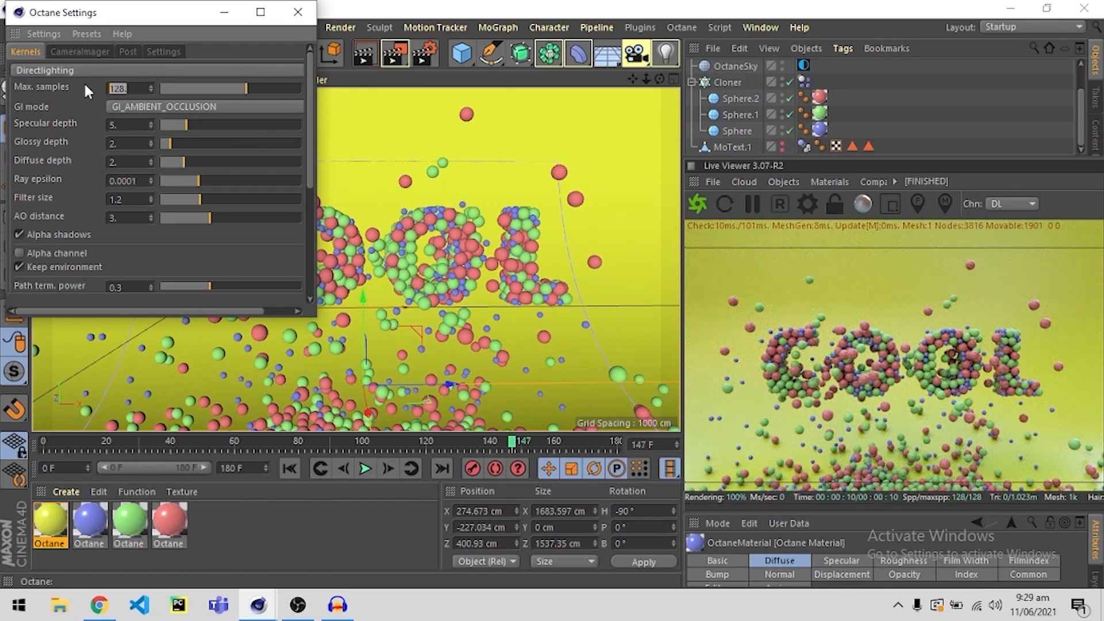
pyautogui.write('400')
pyautogui.press('Return')
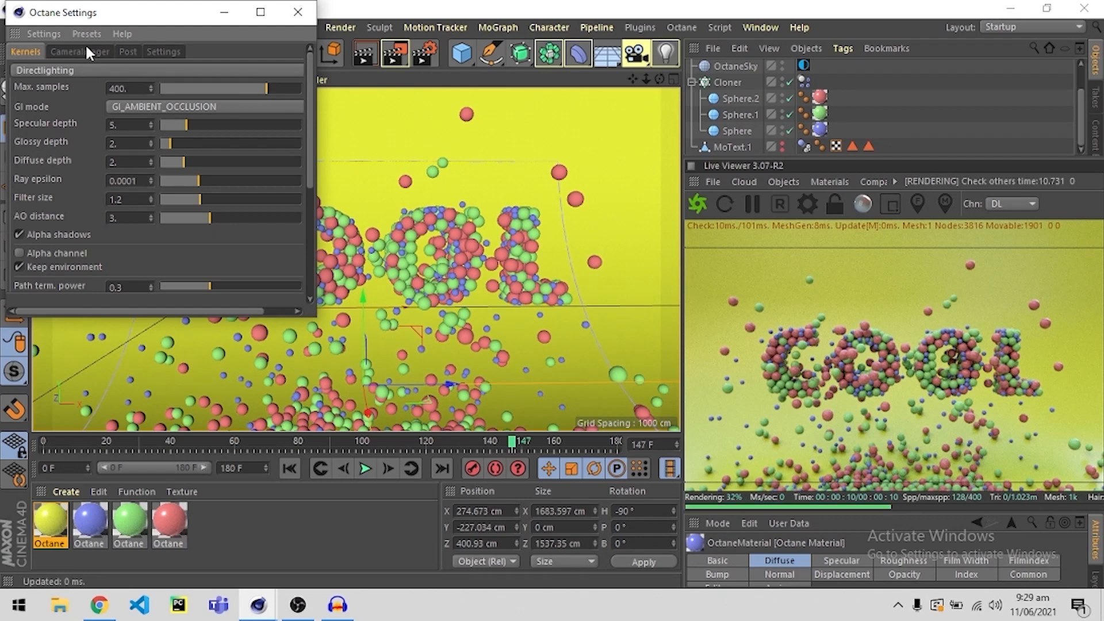
pyautogui.click(296, 15)
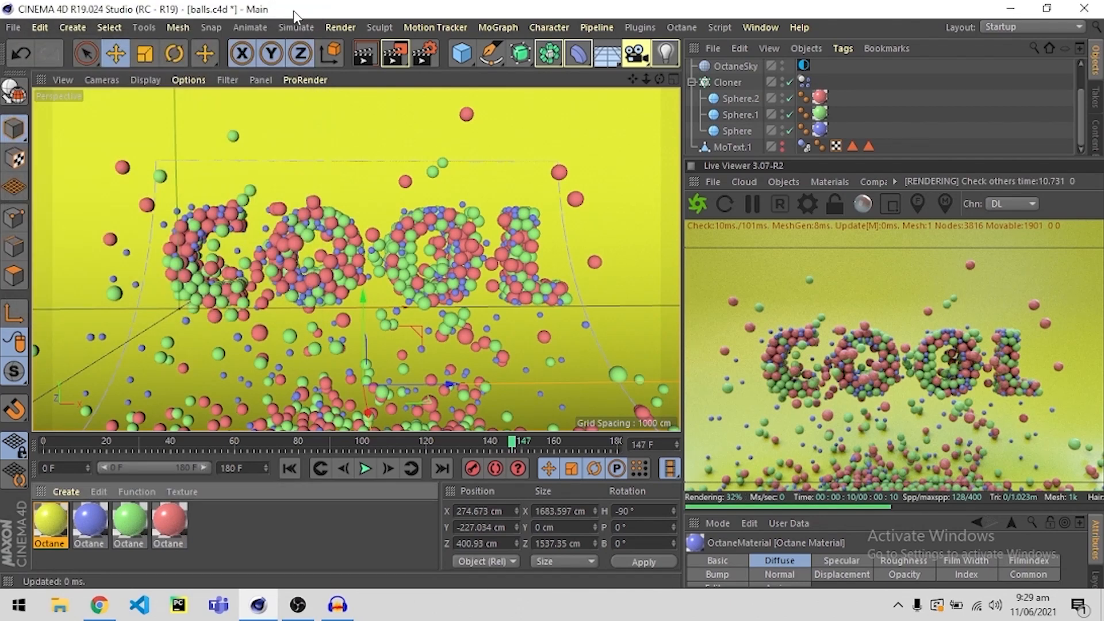
# Set the project's renderer to Octane Renderer and review its main render options.
pyautogui.click(423, 58)
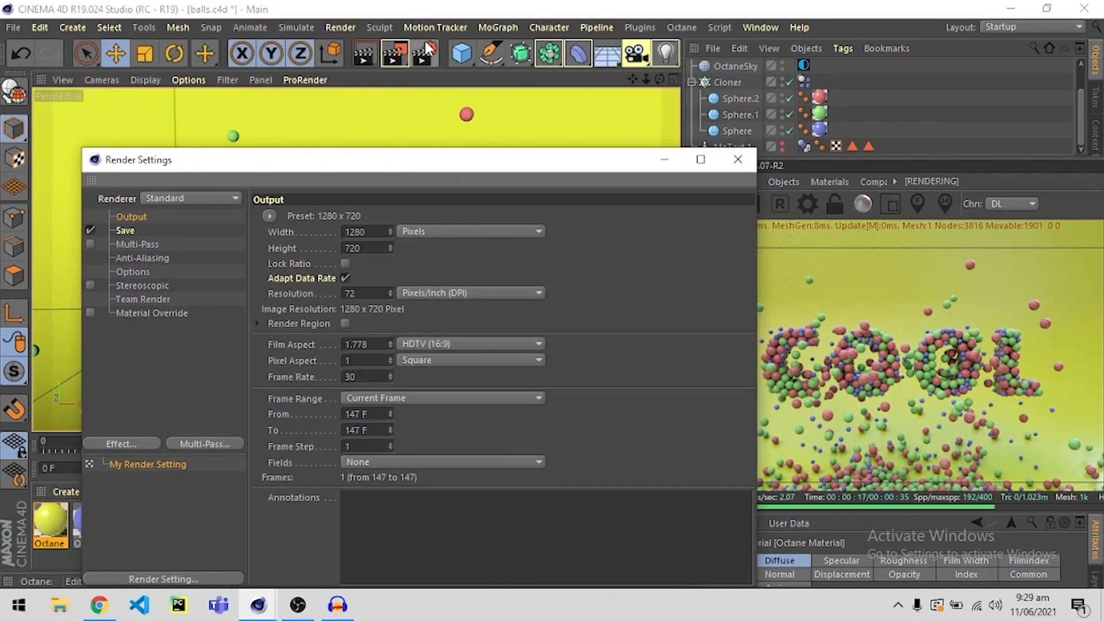
pyautogui.click(184, 197)
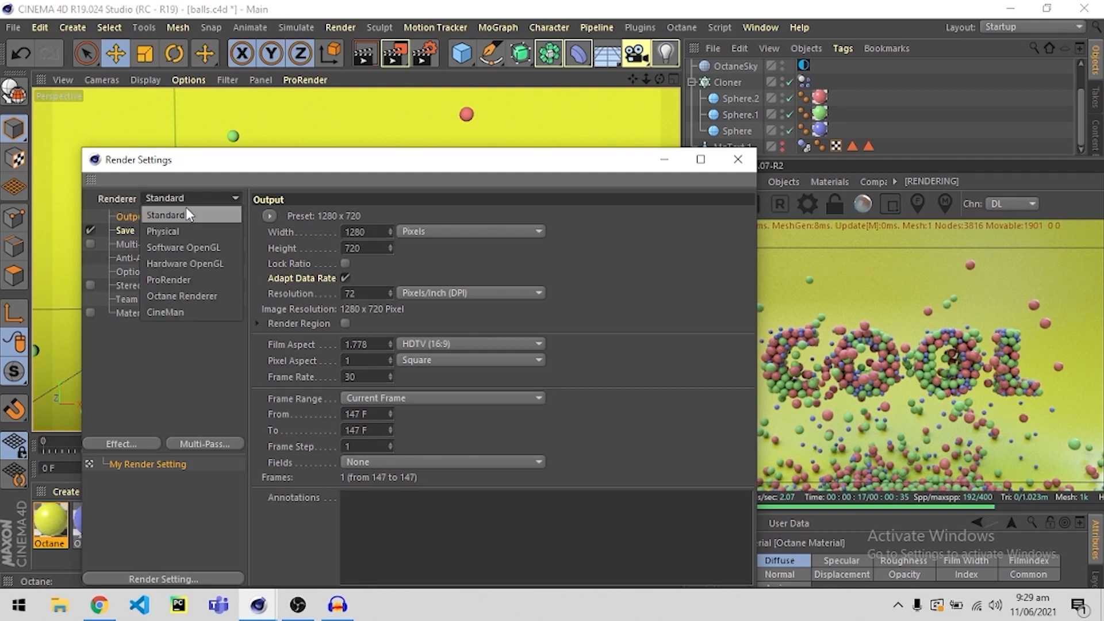
pyautogui.click(181, 294)
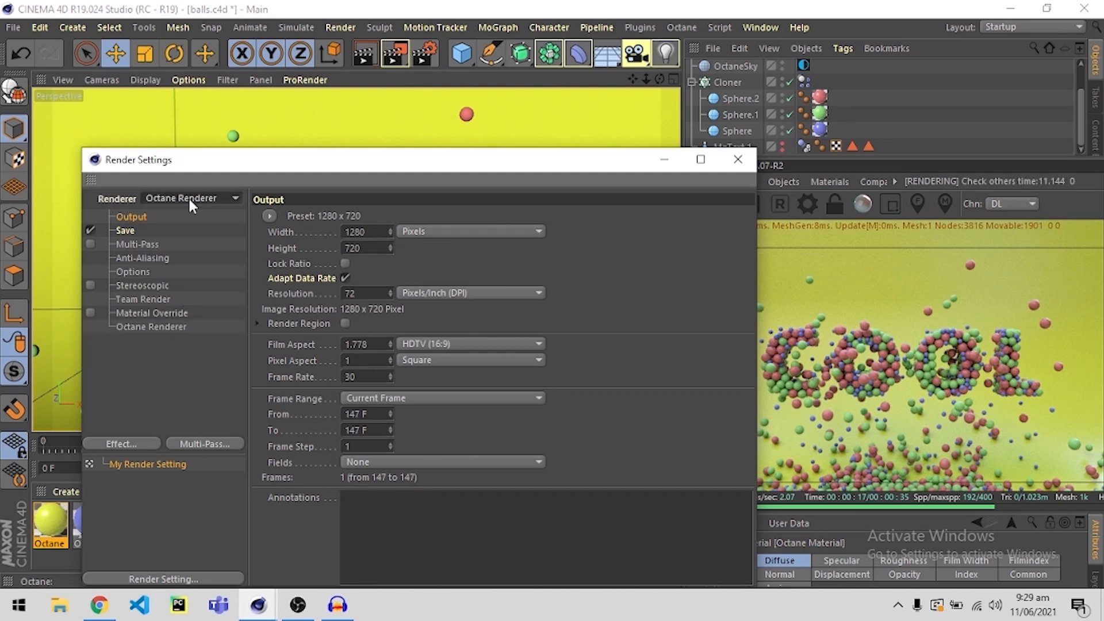
pyautogui.click(151, 326)
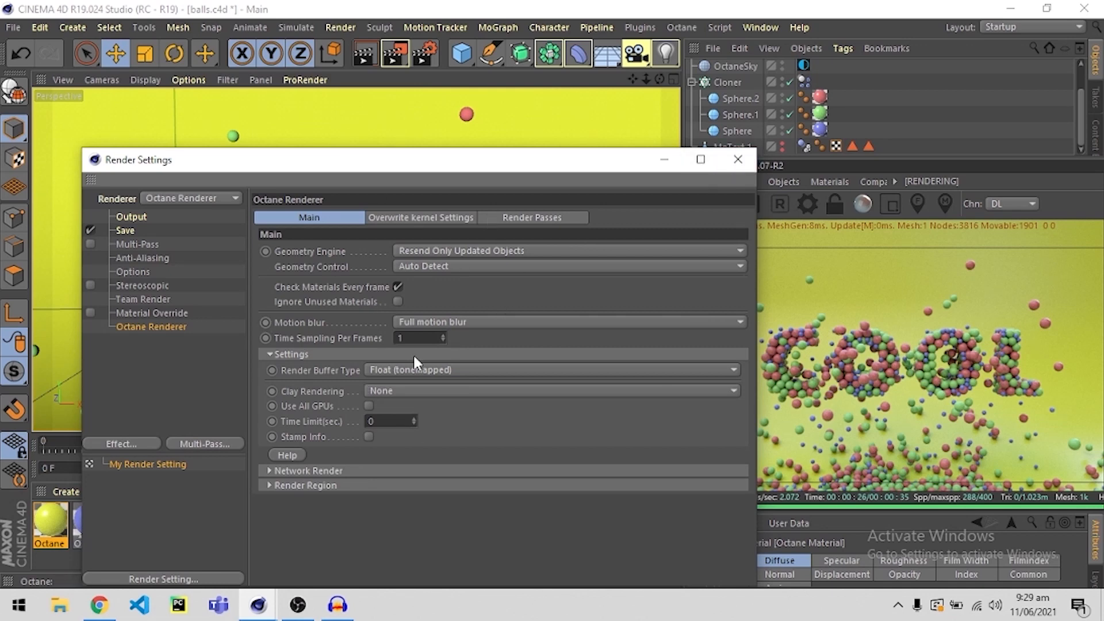
pyautogui.click(733, 169)
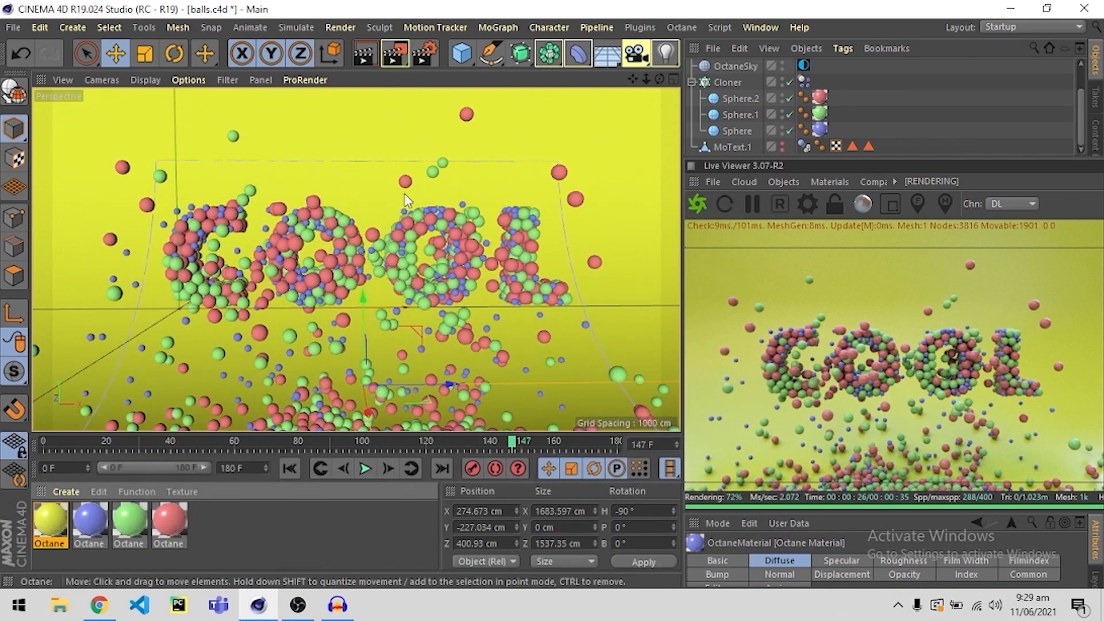
# Set the render output's frame range from 0 to 180 and close the Render Settings.
pyautogui.click(424, 50)
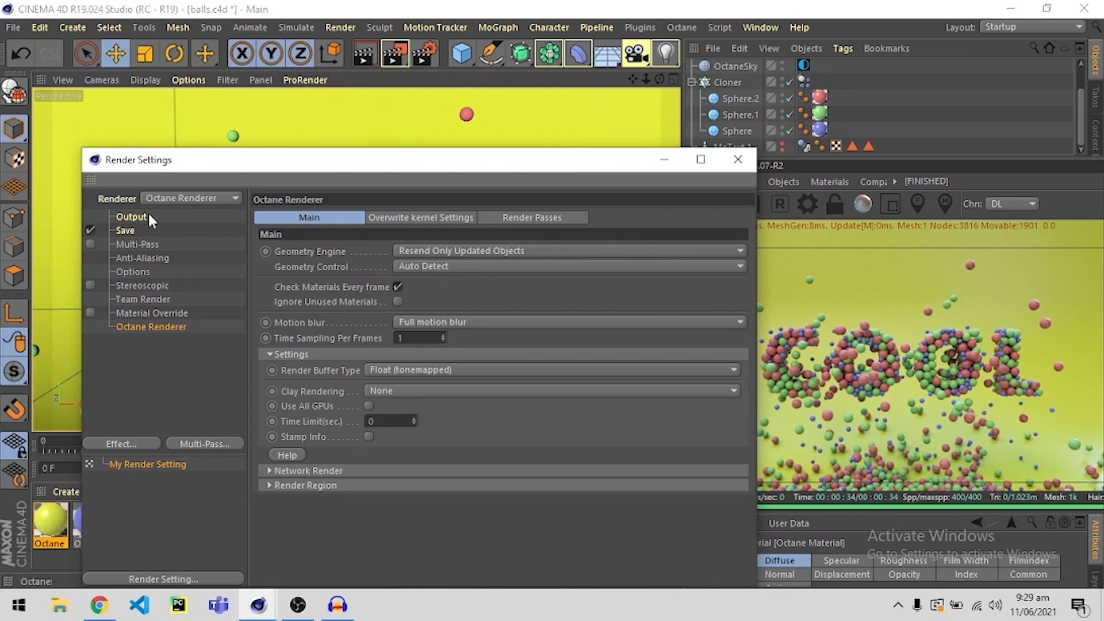
pyautogui.click(132, 217)
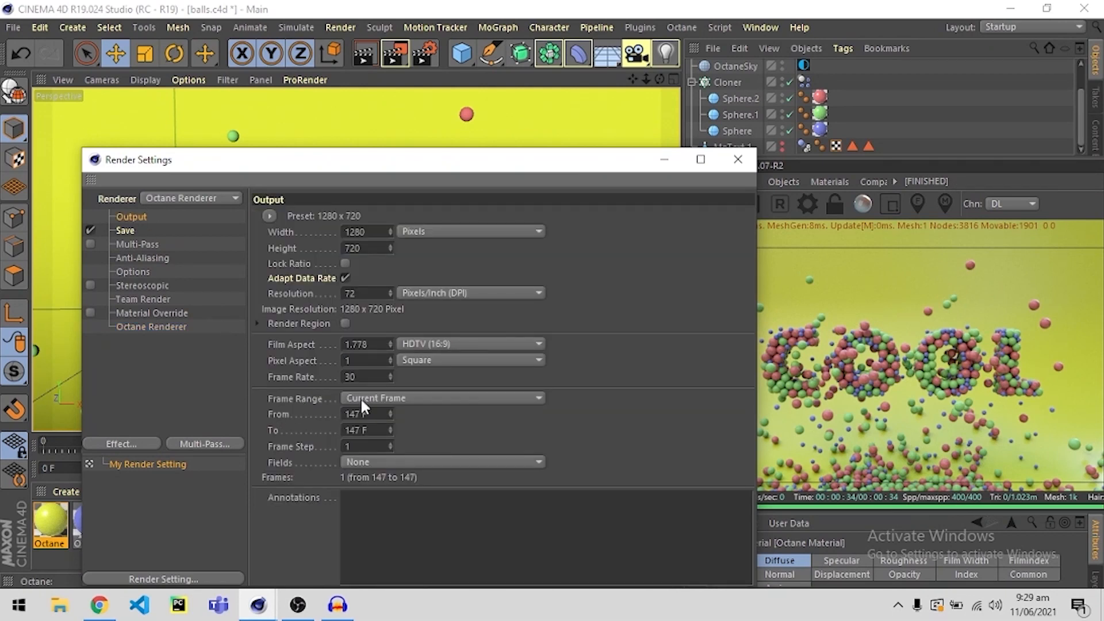
pyautogui.click(371, 412)
pyautogui.write('0')
pyautogui.press('Return')
pyautogui.click(357, 432)
pyautogui.write('180')
pyautogui.press('Return')
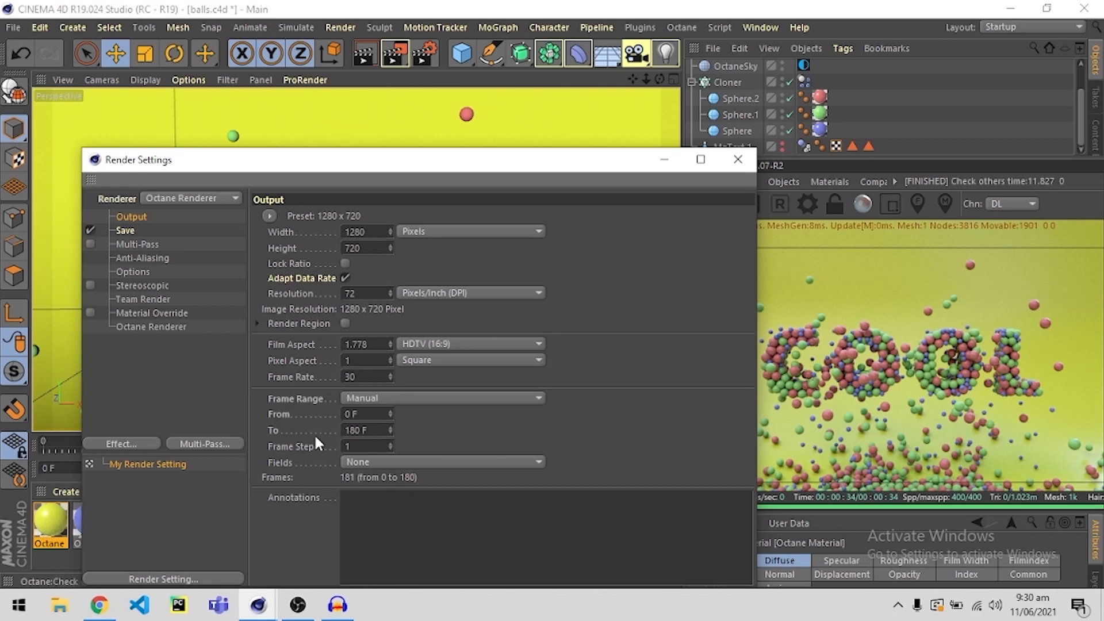
pyautogui.moveTo(294, 161); pyautogui.dragTo(352, 502)
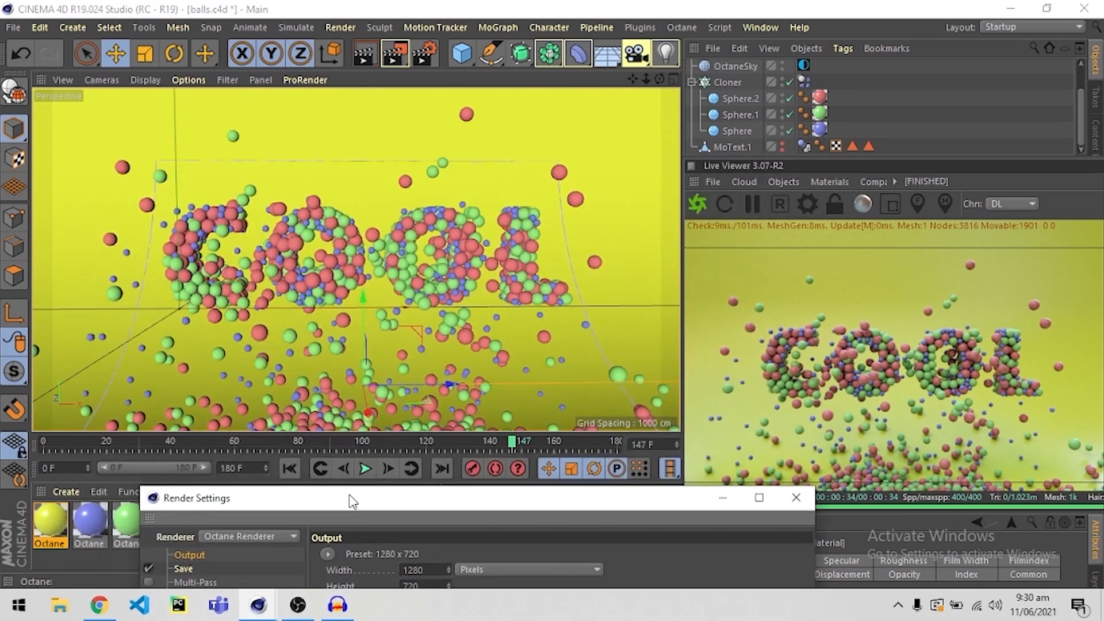
pyautogui.moveTo(529, 505); pyautogui.dragTo(484, 132)
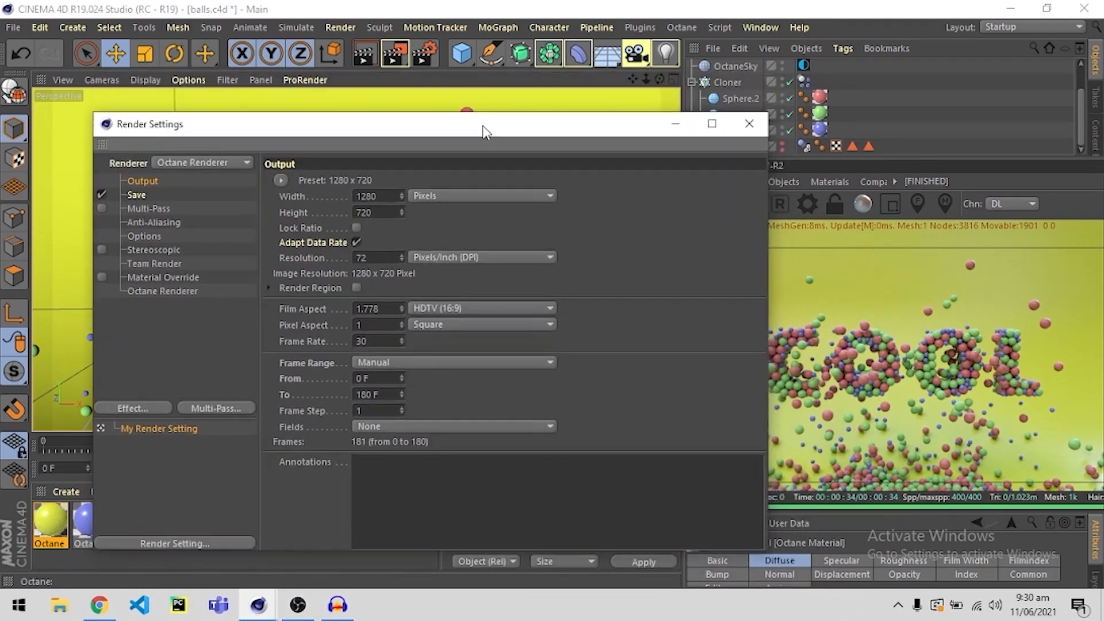
pyautogui.click(750, 125)
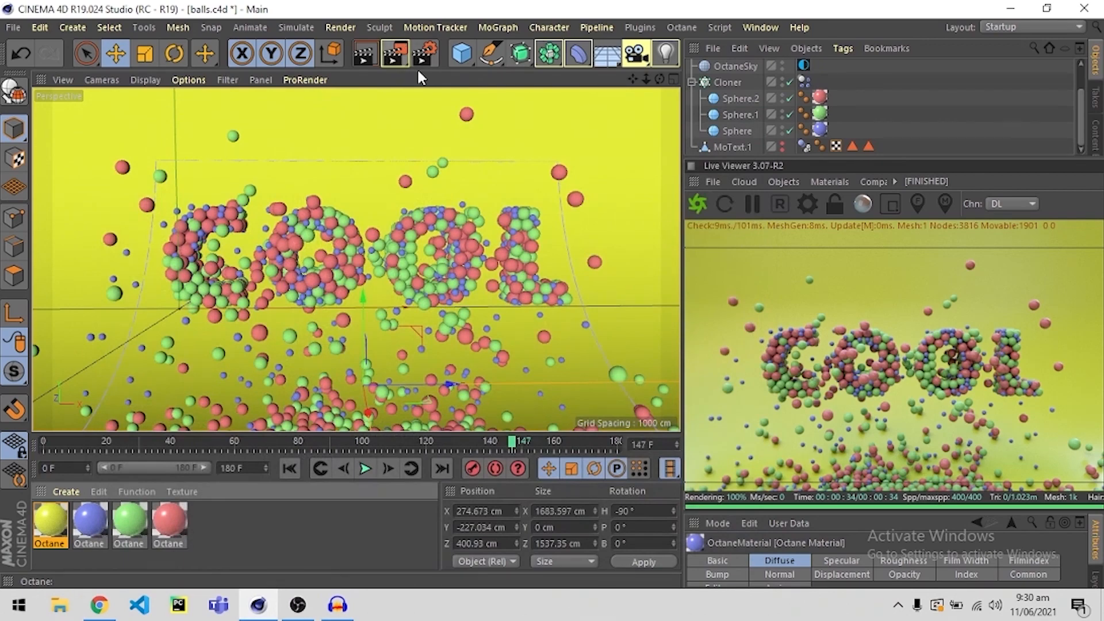
# Return the timeline to frame 0 and render the animation to the Picture Viewer without a save file.
pyautogui.moveTo(223, 440); pyautogui.dragTo(31, 444)
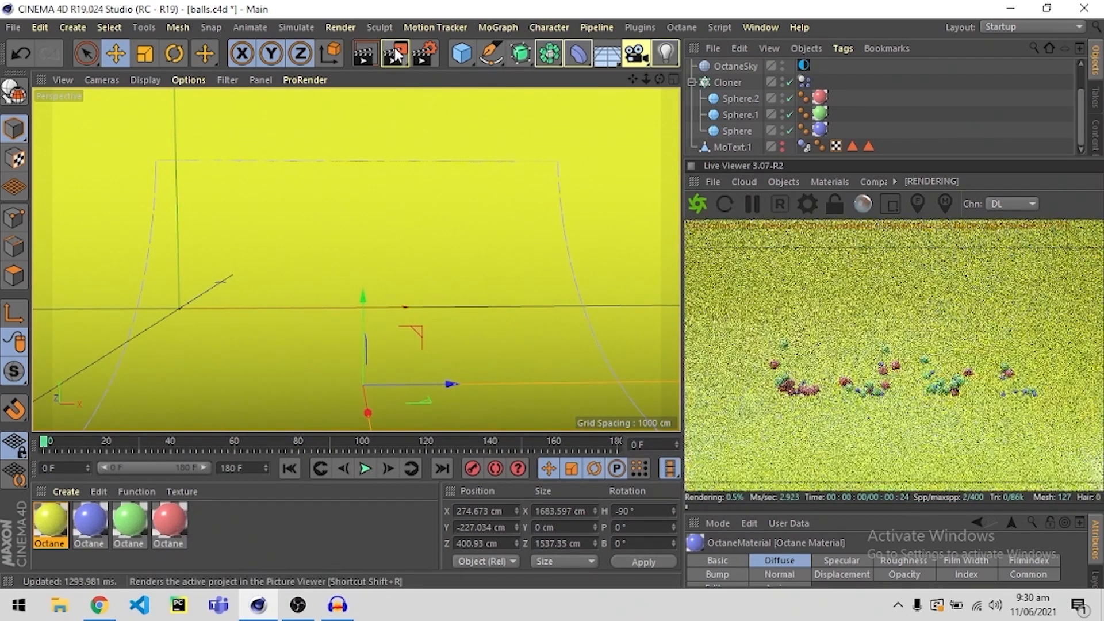
pyautogui.click(394, 47)
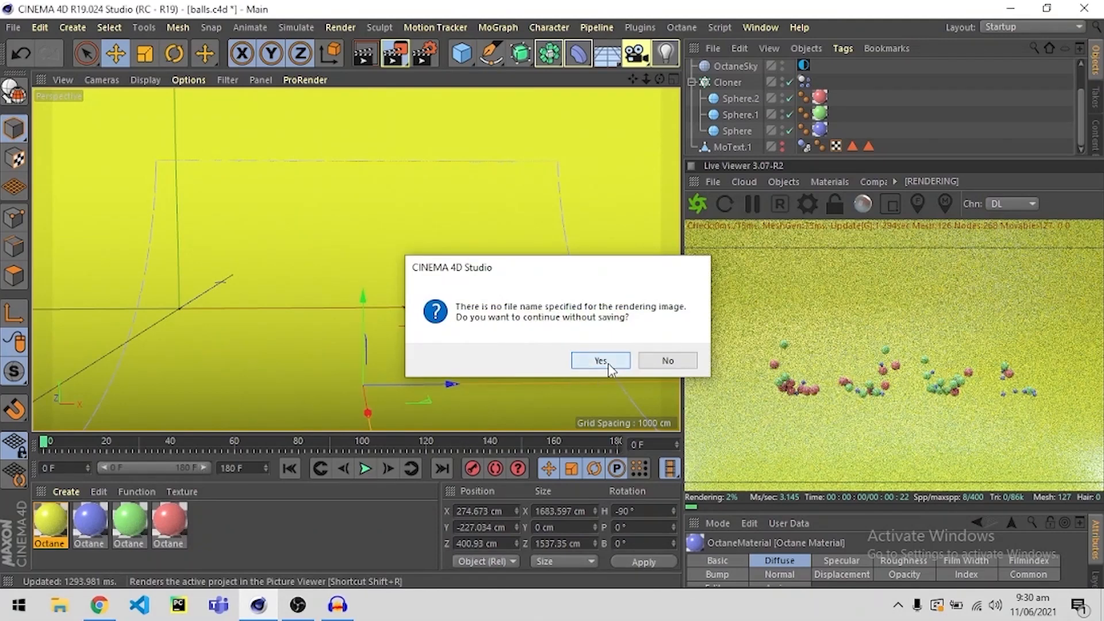
pyautogui.click(598, 360)
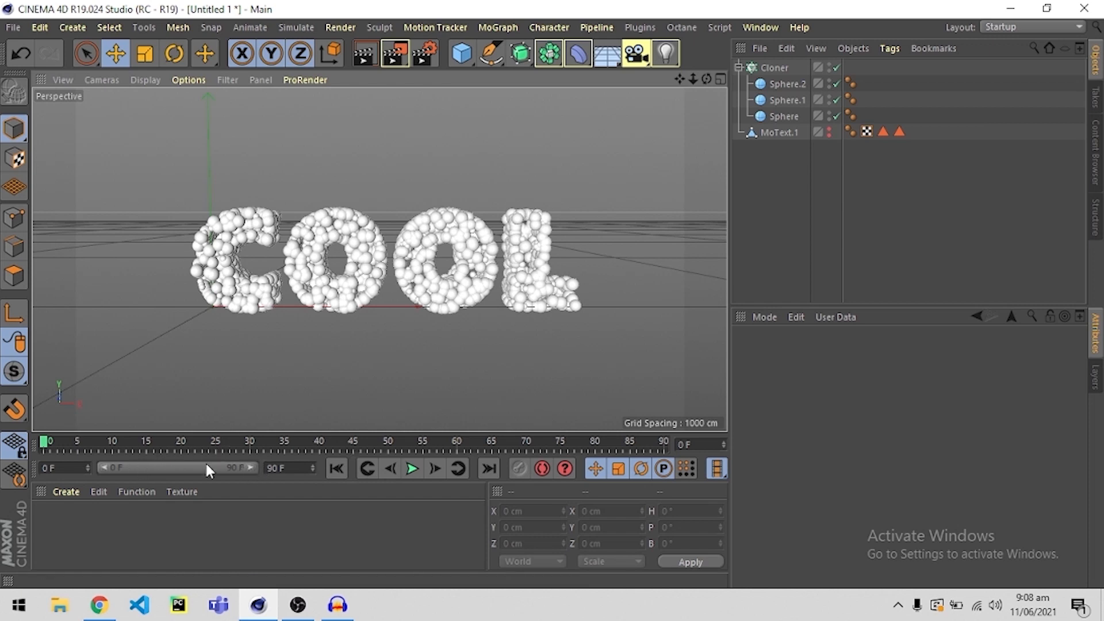
# Set the project's end frame to 180 and extend the visible timeline range to frame 180.
pyautogui.doubleClick(288, 468)
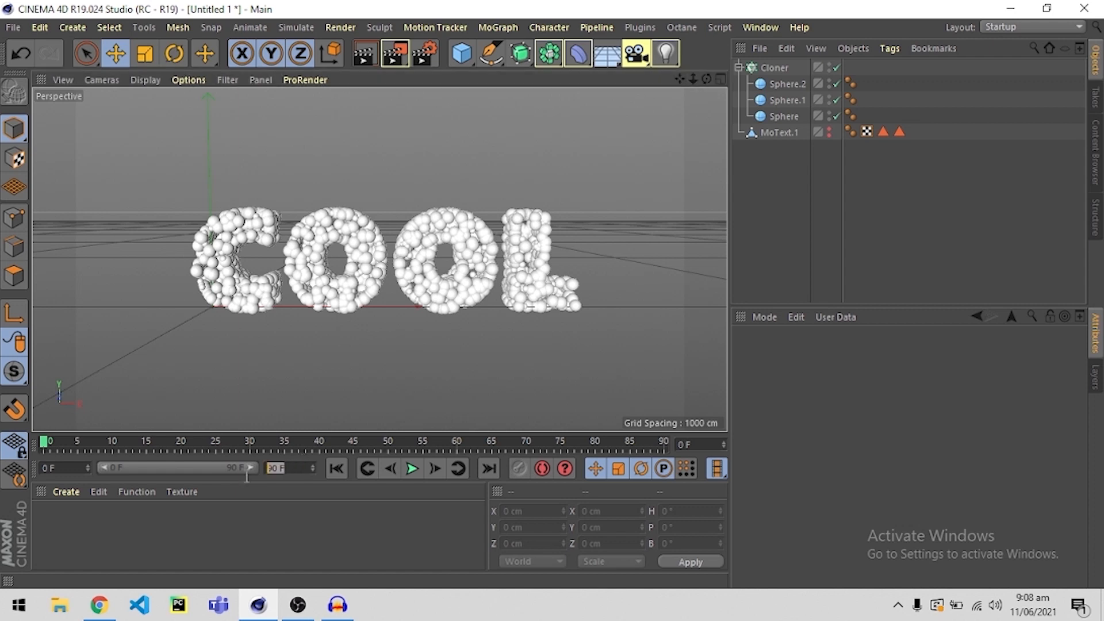
pyautogui.write('180')
pyautogui.press('Return')
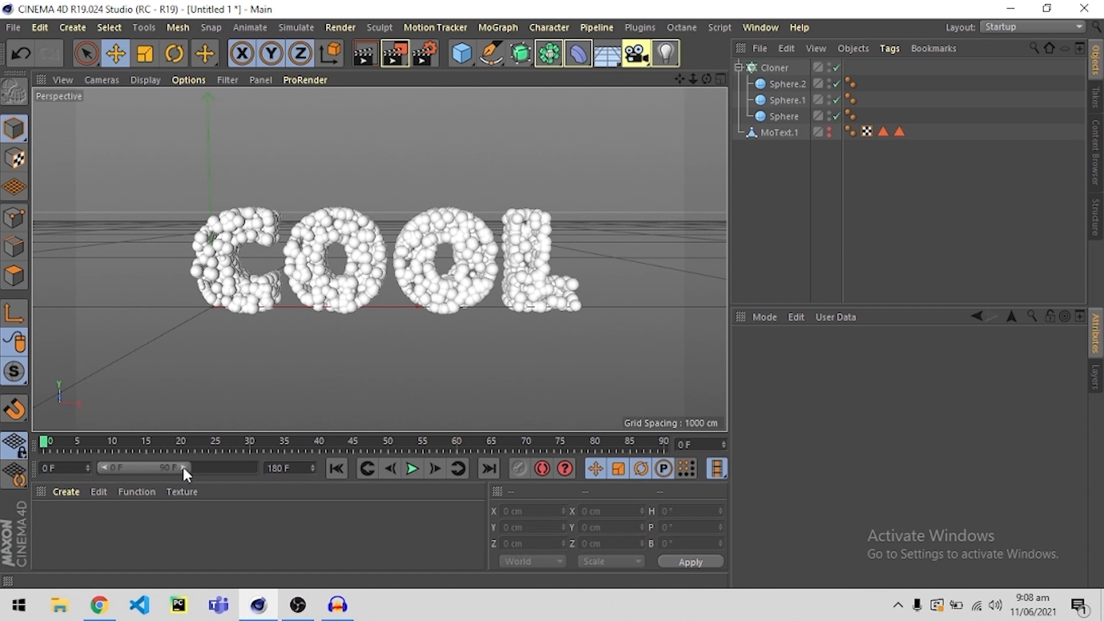
pyautogui.moveTo(183, 468); pyautogui.dragTo(279, 470)
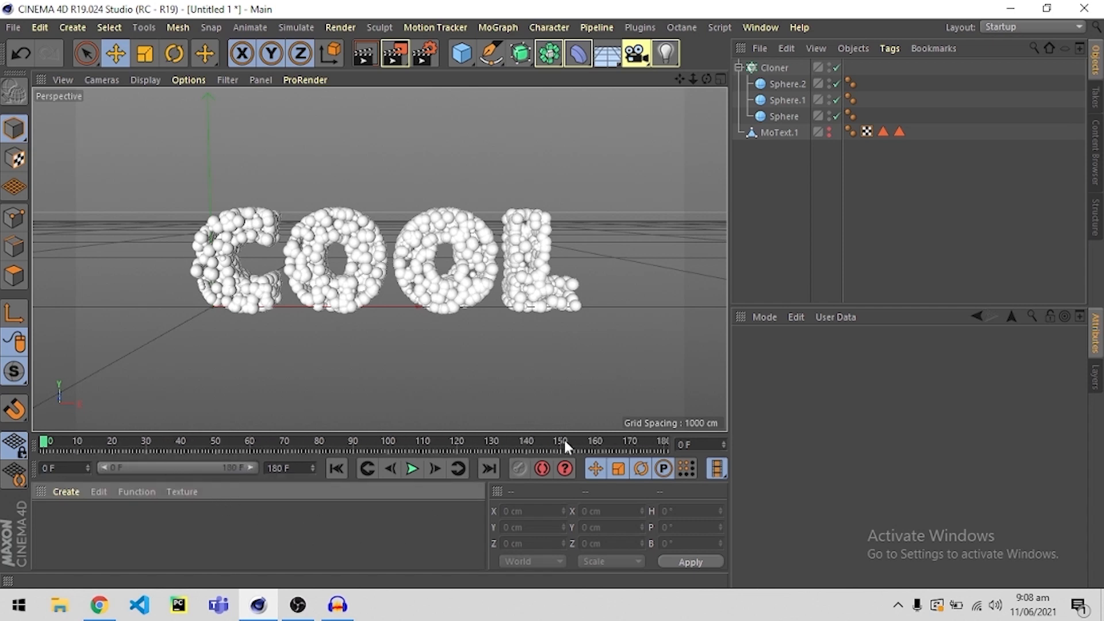
# Scrub and play the extended timeline to check the playback, and return to frame 0.
pyautogui.click(635, 444)
pyautogui.moveTo(637, 442); pyautogui.dragTo(43, 445)
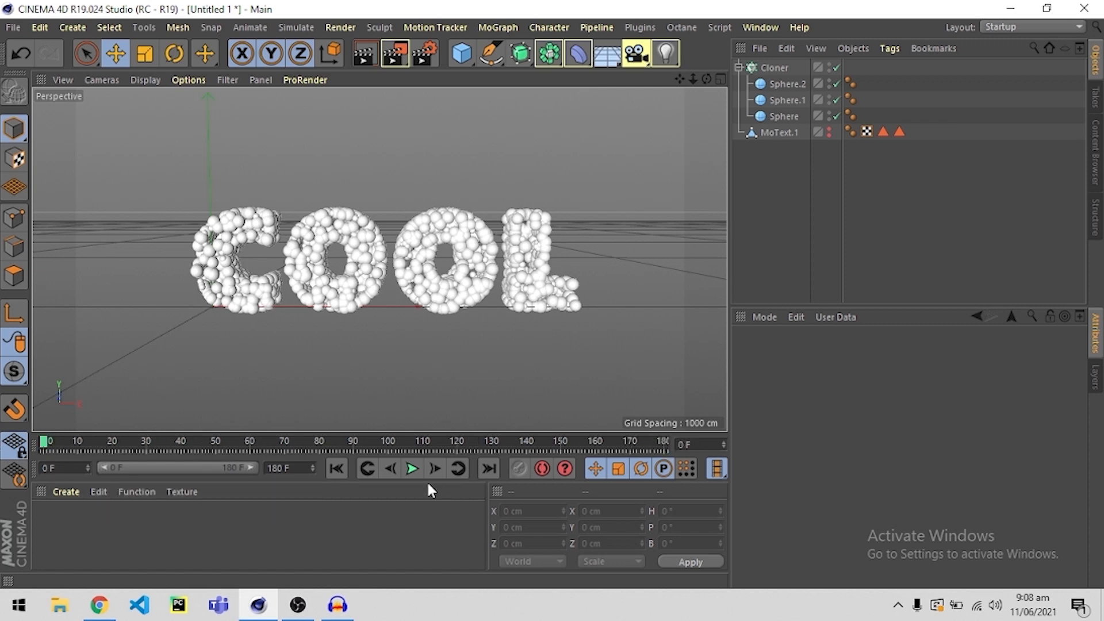
pyautogui.click(412, 469)
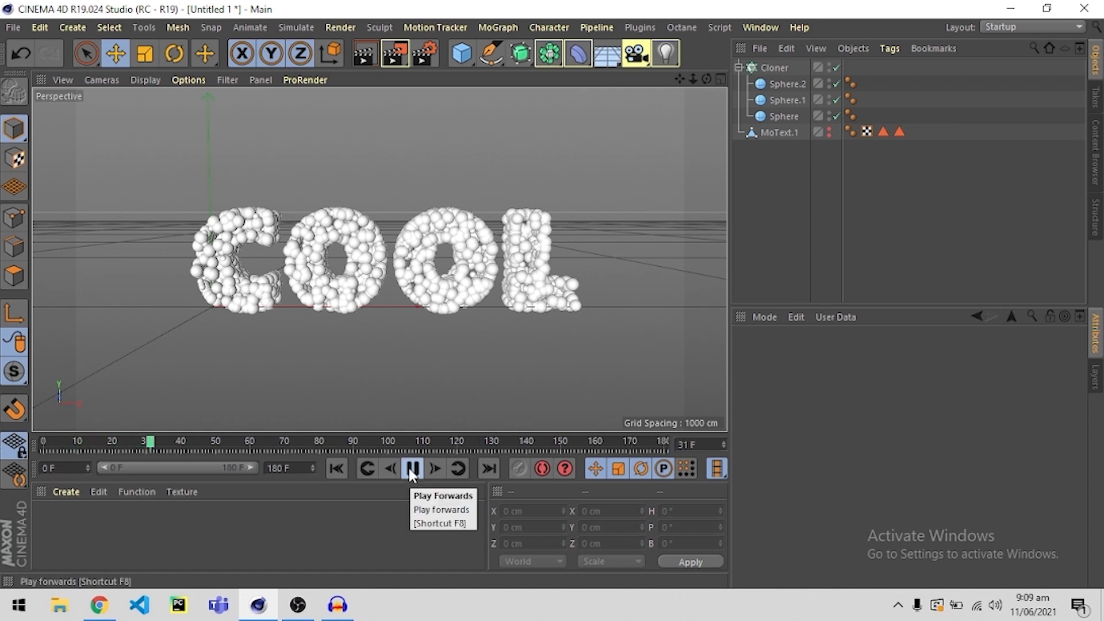
pyautogui.click(412, 469)
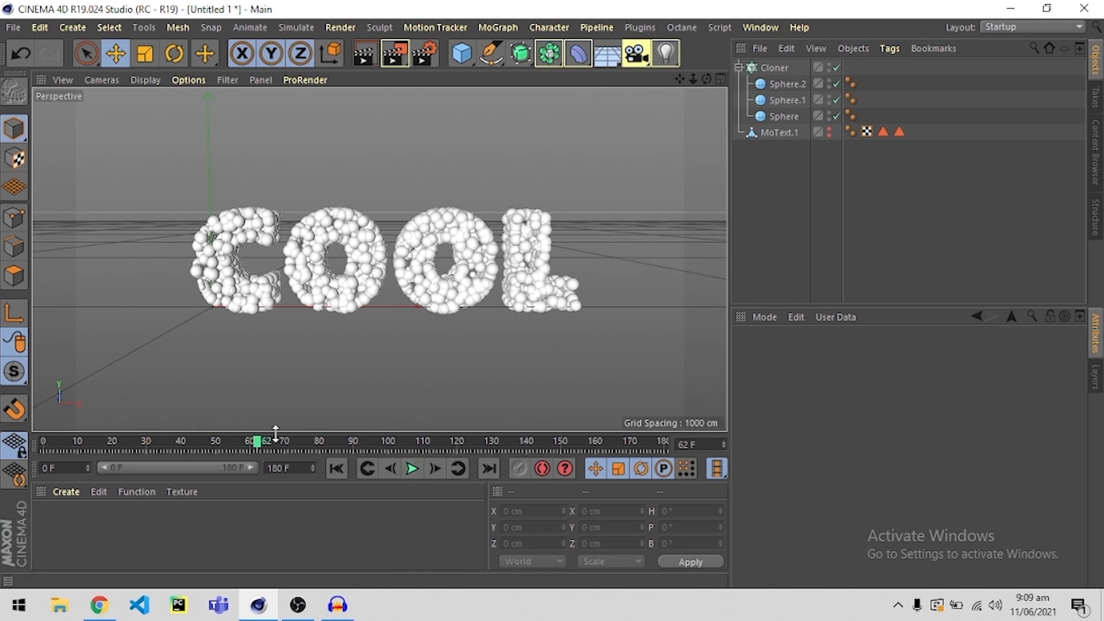
pyautogui.moveTo(257, 442); pyautogui.dragTo(11, 451)
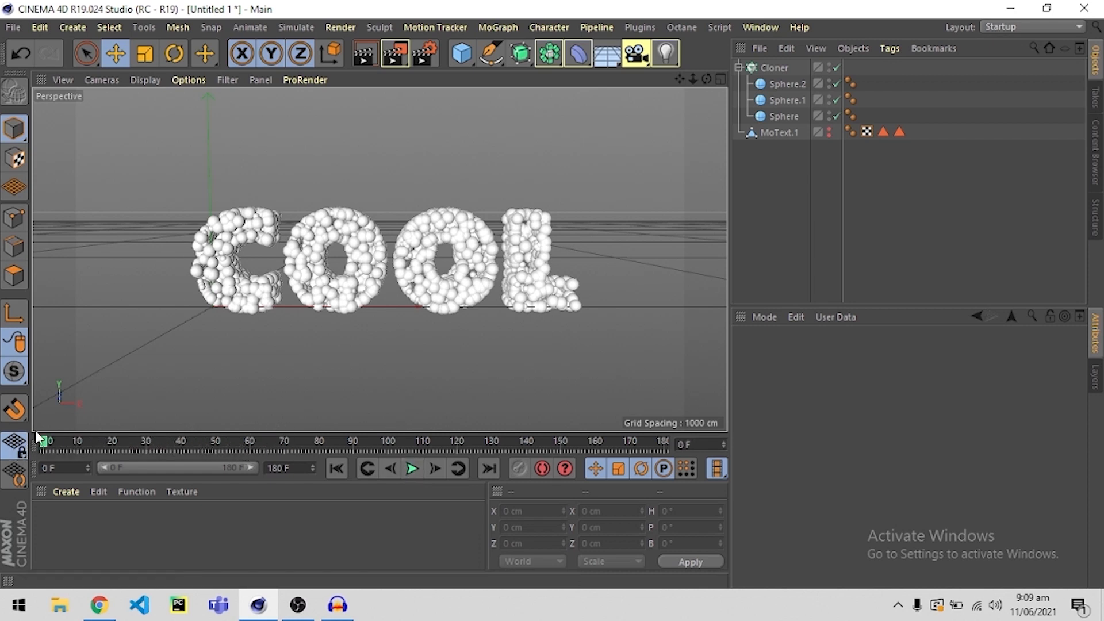
# Set the Cloner's Count to 0 and record a keyframe for it at frame 0.
pyautogui.click(773, 67)
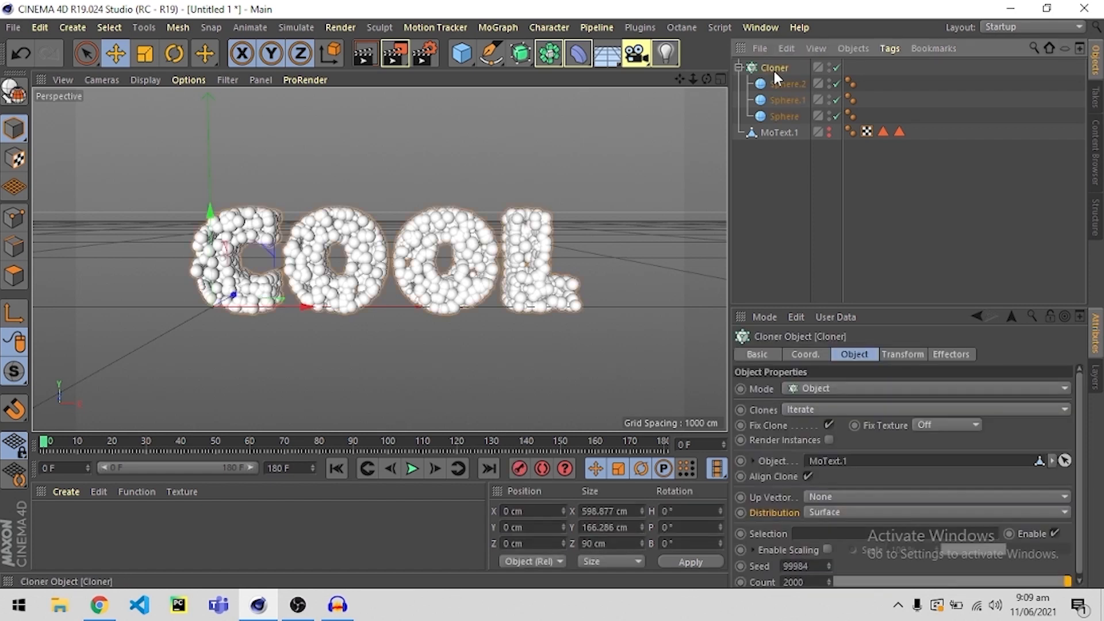
pyautogui.scroll(-1, 769, 541)
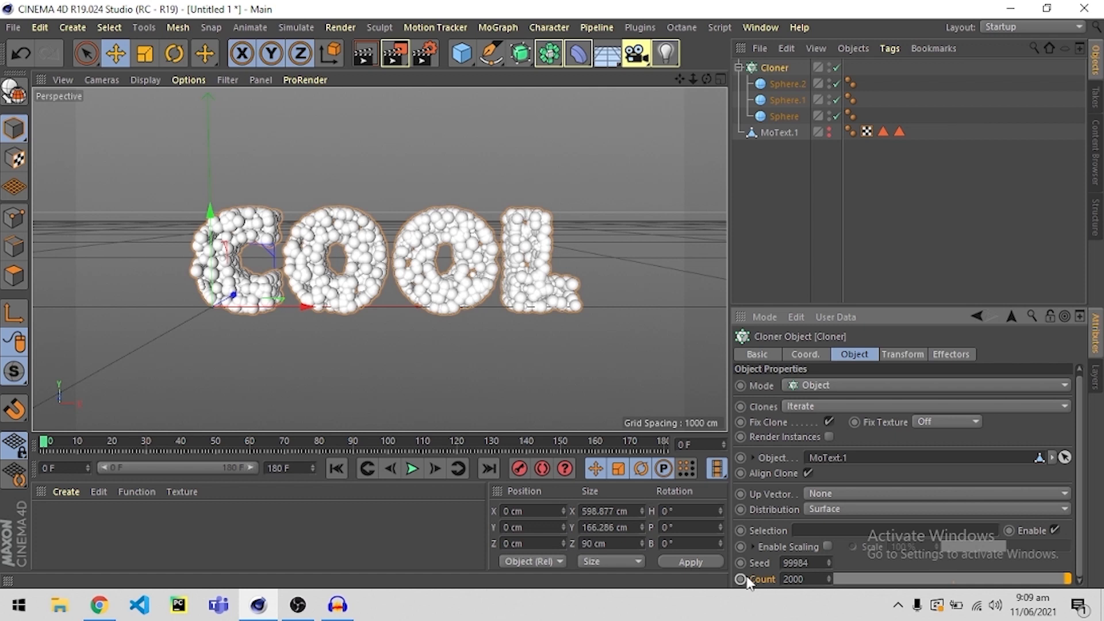
pyautogui.doubleClick(797, 579)
pyautogui.write('0')
pyautogui.press('Return')
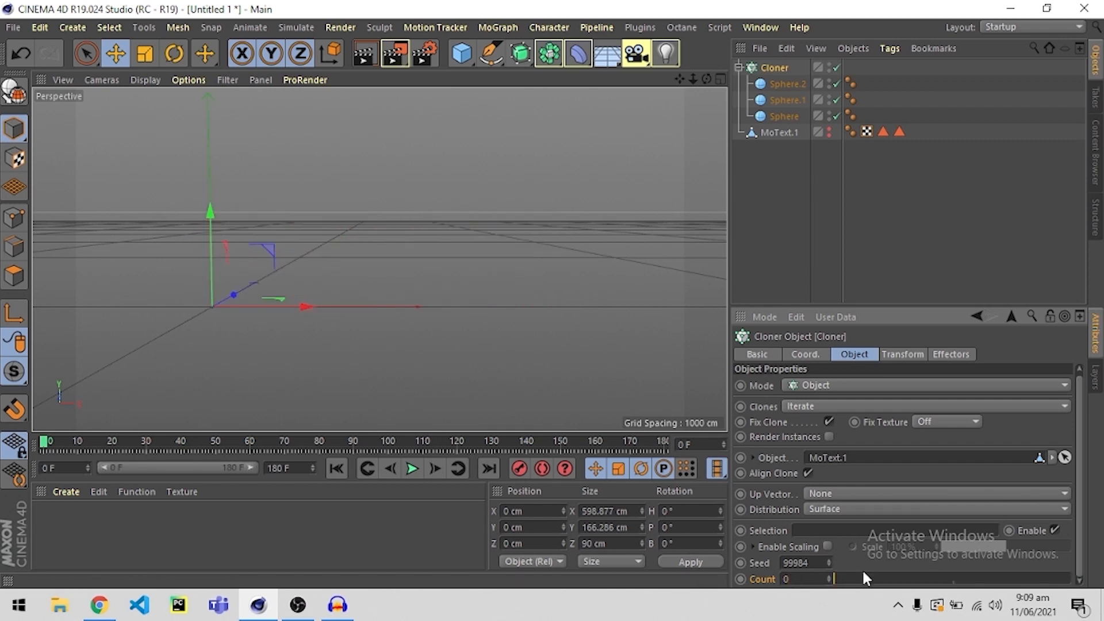
pyautogui.click(741, 579)
# Set the Cloner's Count to 2000 at frame 170 and record a second keyframe.
pyautogui.moveTo(514, 445); pyautogui.dragTo(631, 447)
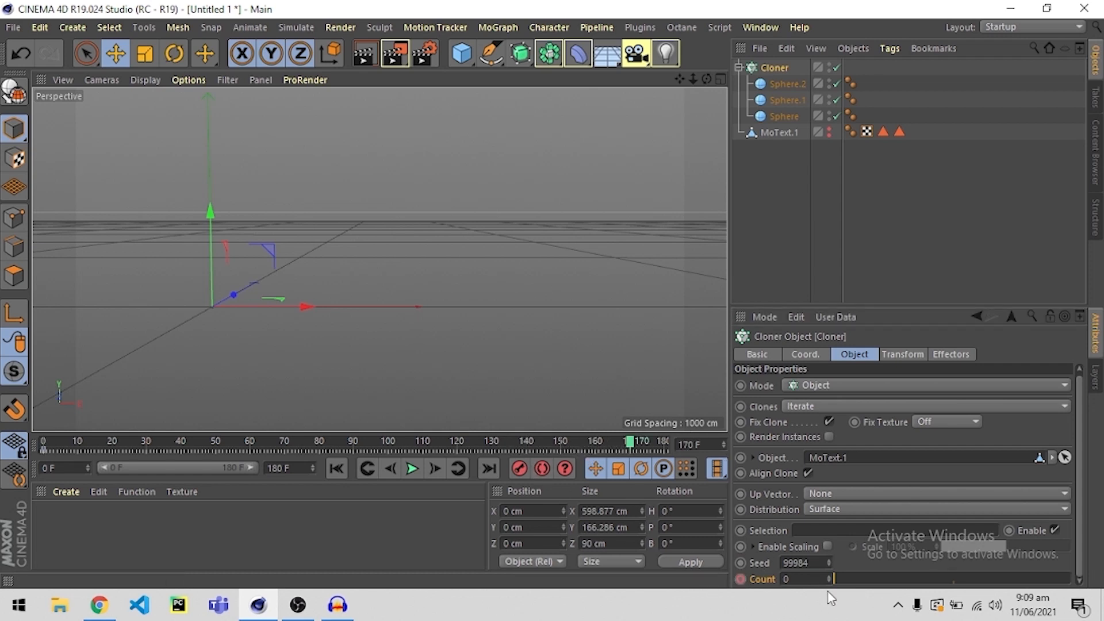
pyautogui.moveTo(799, 579); pyautogui.dragTo(766, 582)
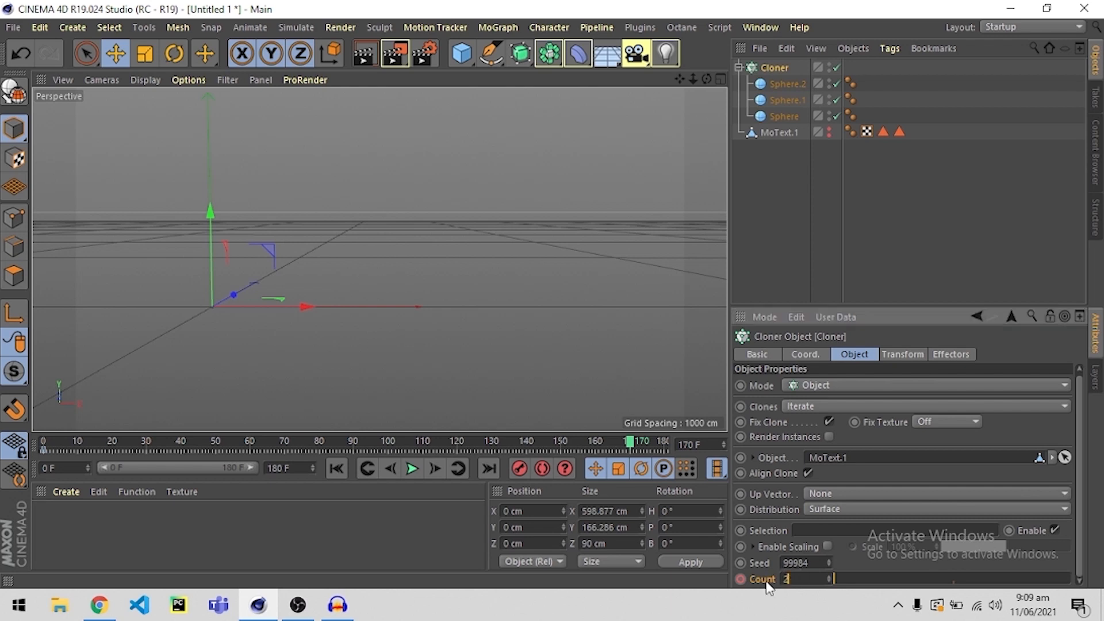
pyautogui.press('Return')
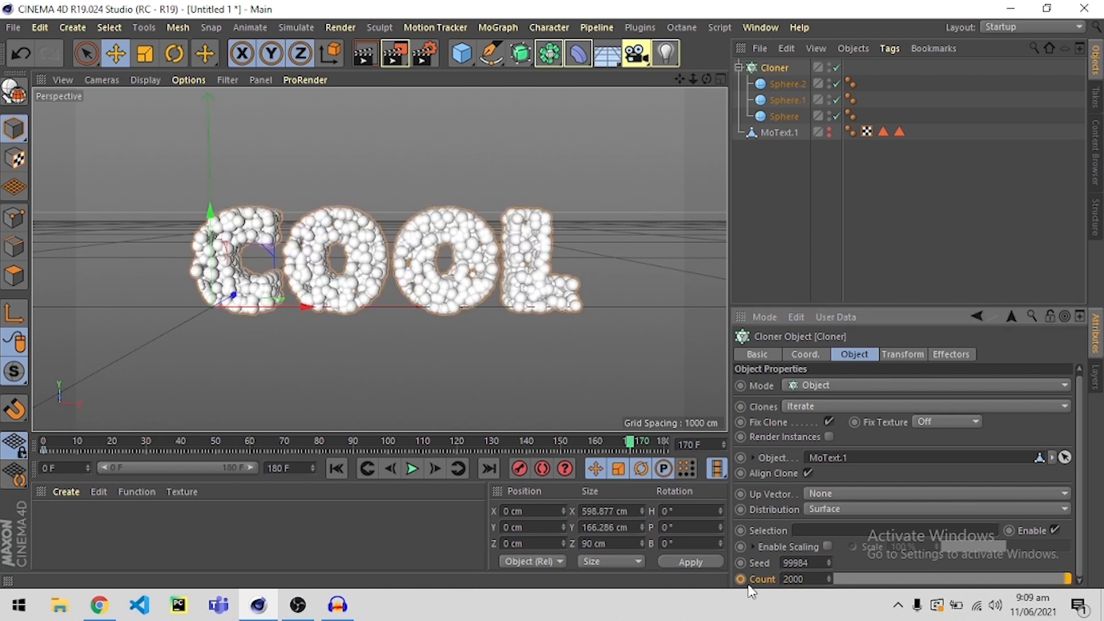
pyautogui.click(740, 580)
# Play the animation from frame 0 to check how the spheres fill the letters, and deselect the Cloner.
pyautogui.moveTo(627, 445); pyautogui.dragTo(41, 452)
pyautogui.click(411, 469)
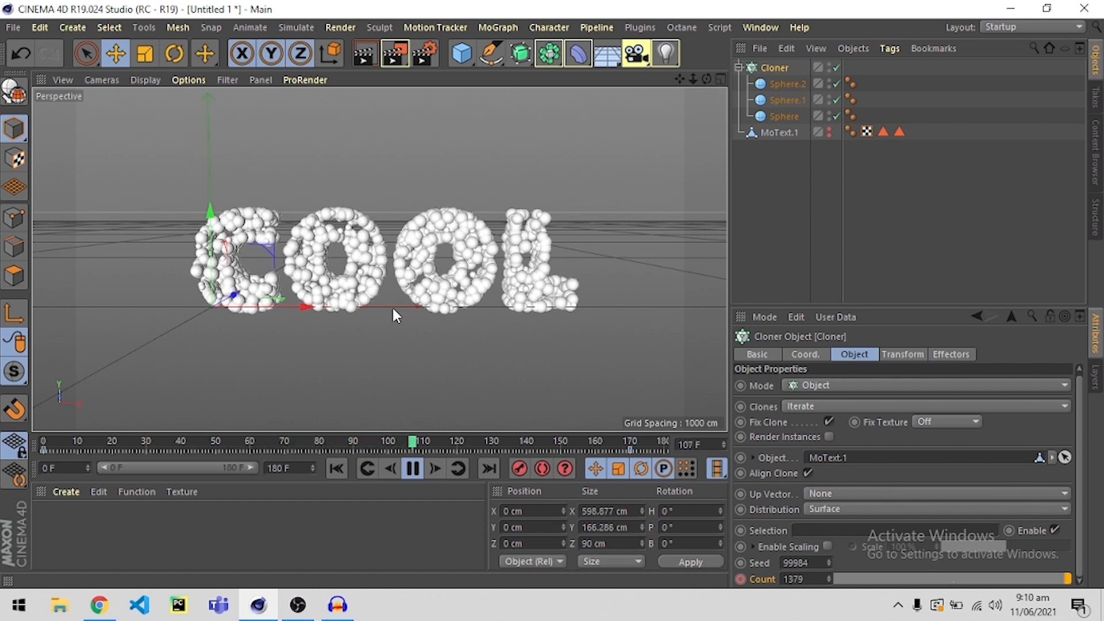
pyautogui.click(416, 468)
pyautogui.click(757, 164)
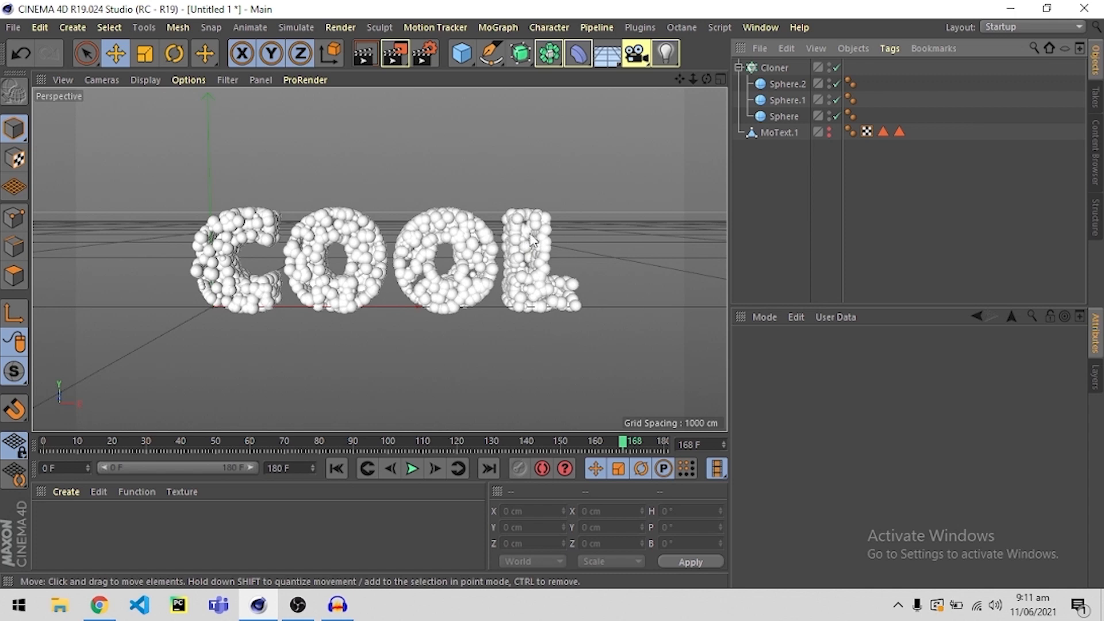
# Add a Rigid Body simulation tag to the Cloner.
pyautogui.rightClick(775, 67)
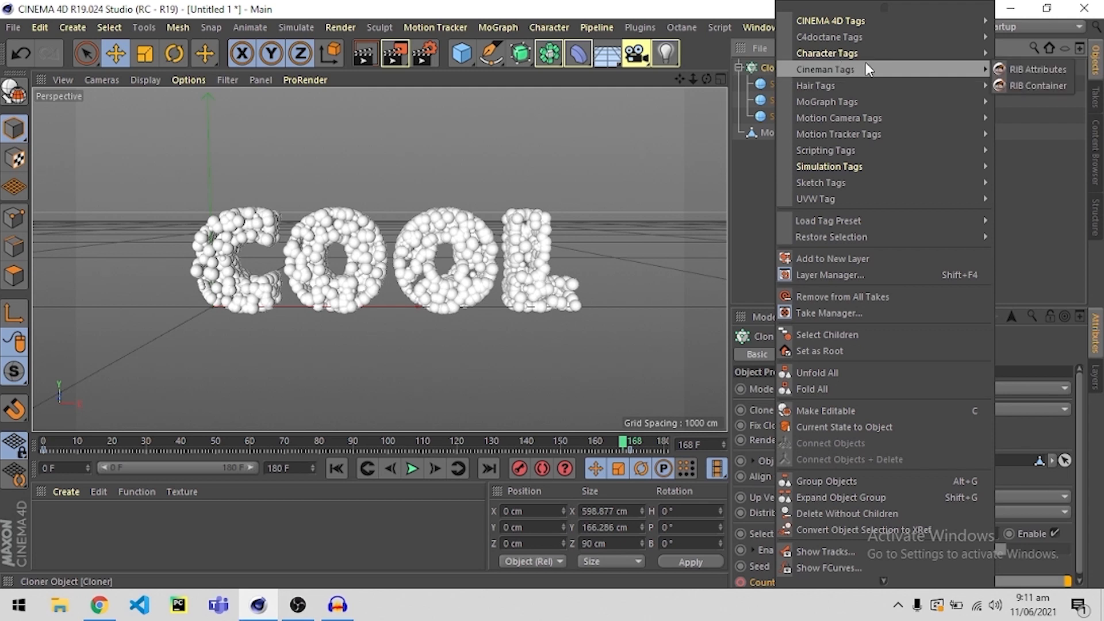
pyautogui.moveTo(847, 172)
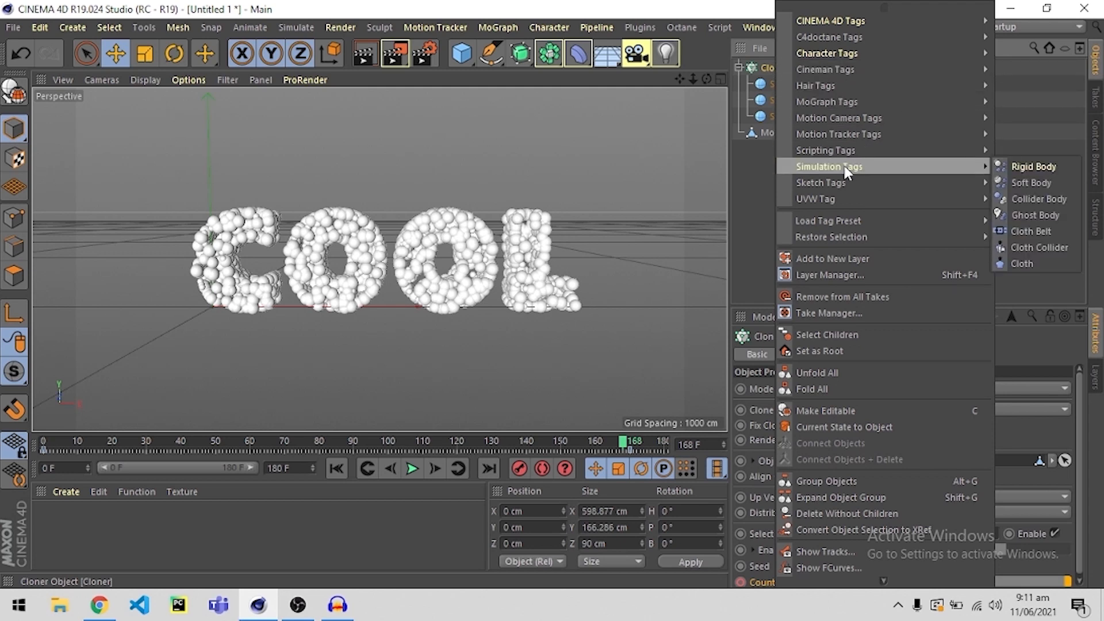
pyautogui.click(1023, 170)
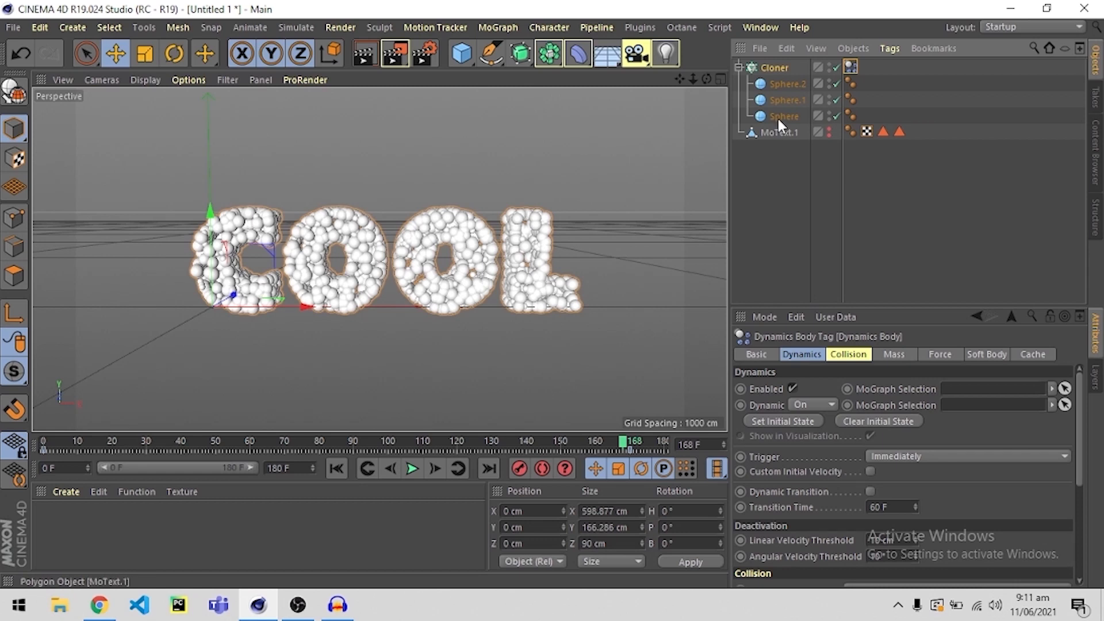
# In the Cloner's Rigid Body collision settings, set Inherit Tag to Apply Tag to Children and Individual Elements to All.
pyautogui.click(842, 356)
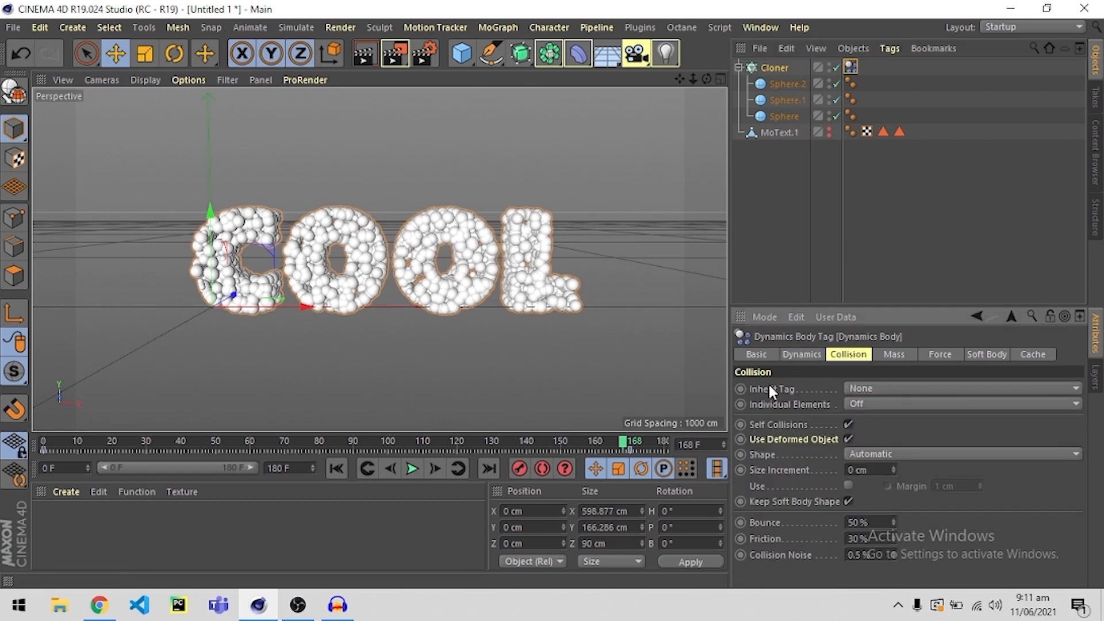
pyautogui.click(881, 387)
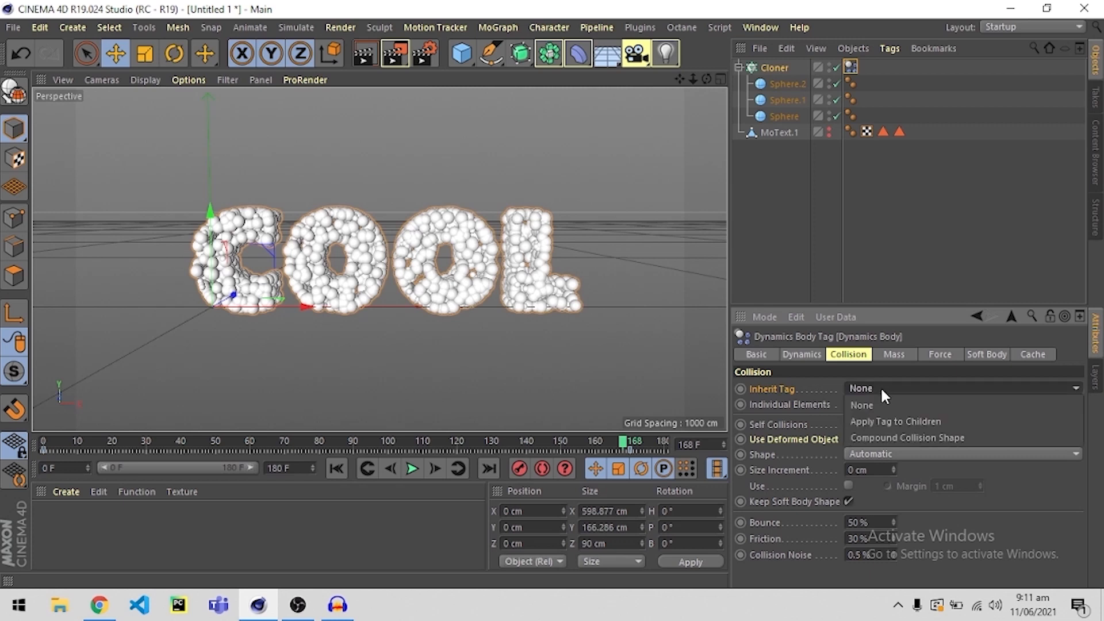
pyautogui.click(869, 420)
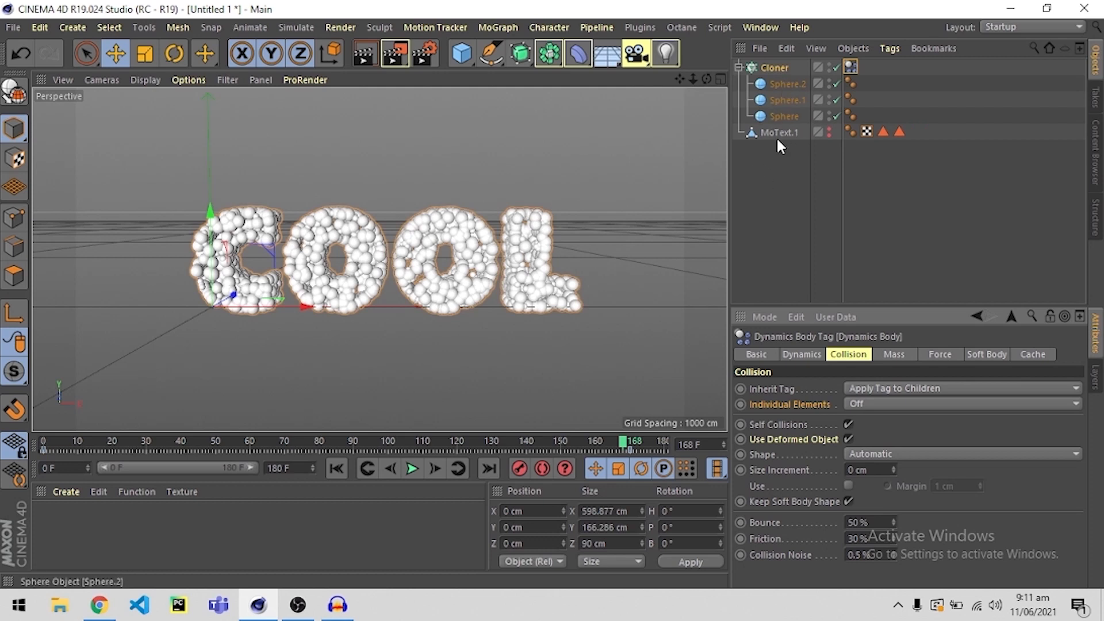
pyautogui.click(861, 401)
pyautogui.click(868, 470)
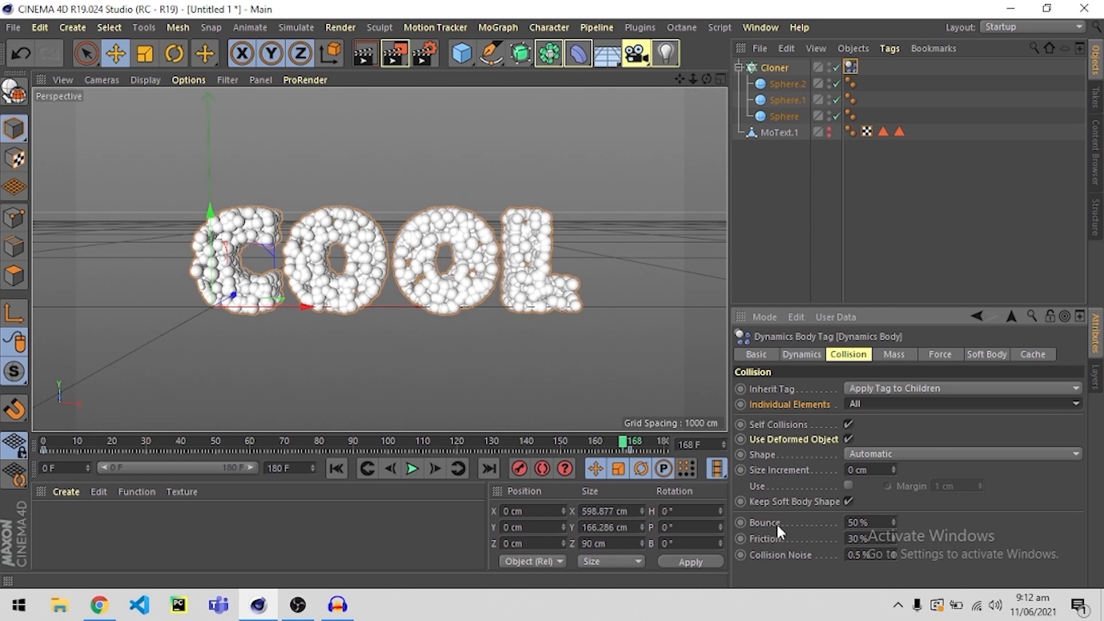
# Set the Cloner dynamics tag's Bounce to 0% and its Friction to 100%.
pyautogui.doubleClick(863, 522)
pyautogui.write('0')
pyautogui.press('Return')
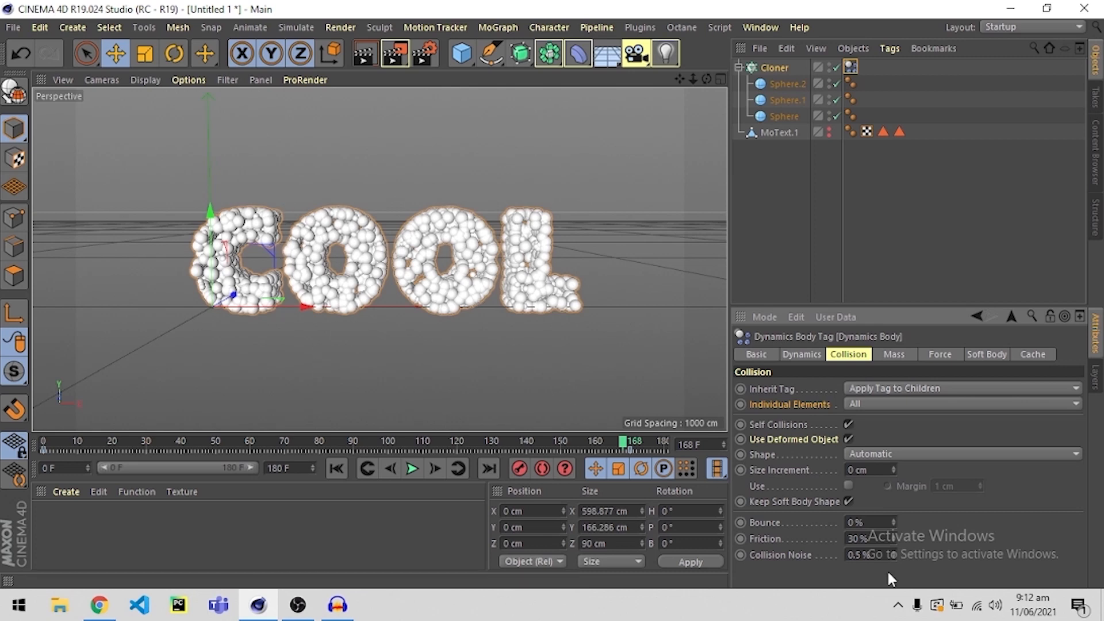
pyautogui.click(870, 537)
pyautogui.write('1000')
pyautogui.press('Return')
# Play the rigid body simulation from frame 0, examine the spheres' motion from different angles, and stop playback.
pyautogui.click(411, 468)
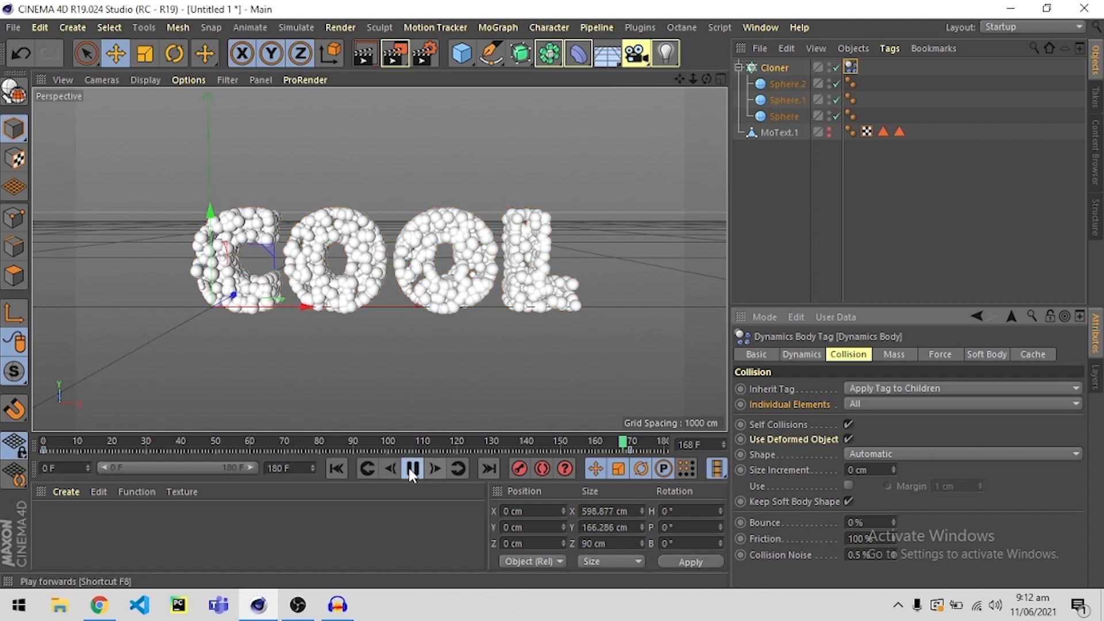
pyautogui.click(410, 469)
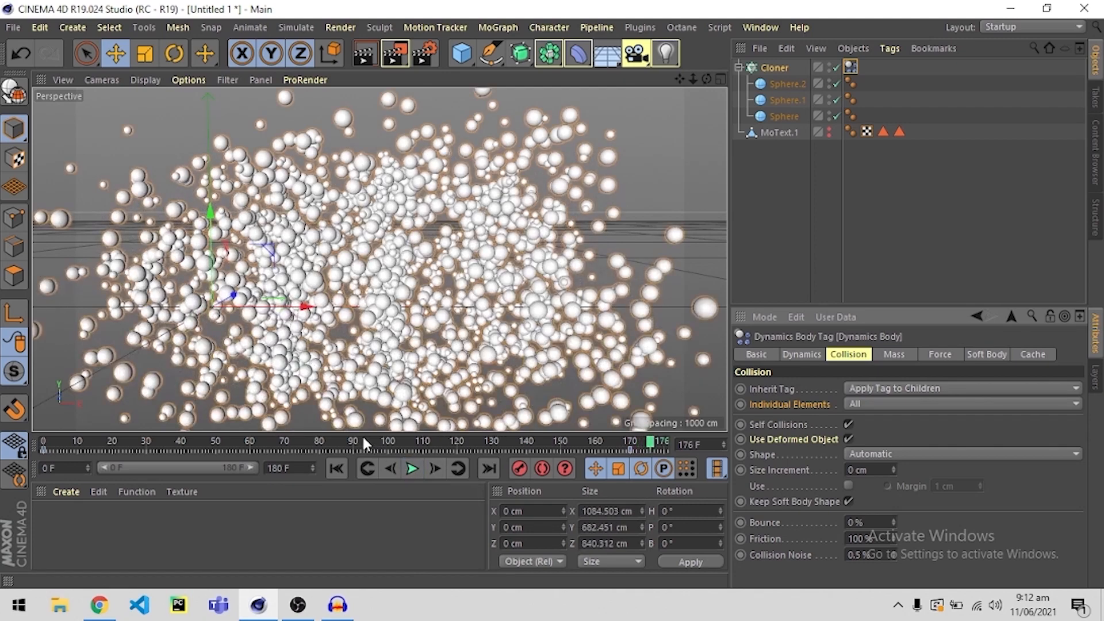
pyautogui.moveTo(362, 442); pyautogui.dragTo(23, 452)
pyautogui.click(412, 469)
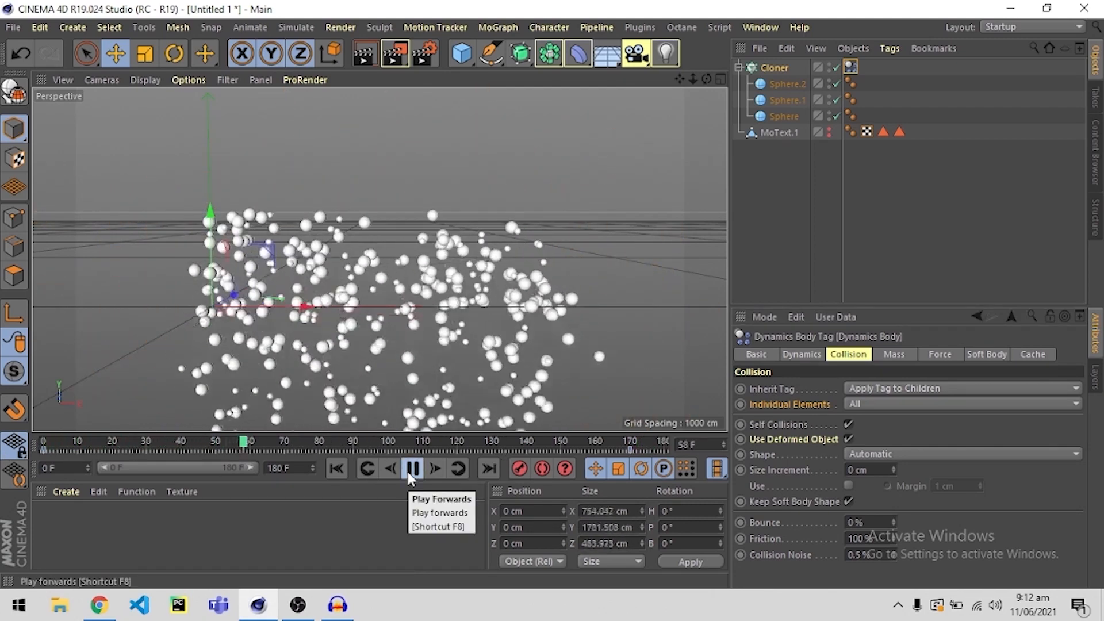
pyautogui.scroll(-2, 426, 350)
pyautogui.scroll(-2, 426, 350)
pyautogui.keyDown('alt'); pyautogui.moveTo(426, 350); pyautogui.dragTo(475, 374); pyautogui.keyUp('alt')
pyautogui.keyDown('alt'); pyautogui.moveTo(474, 374); pyautogui.dragTo(481, 337, button='middle'); pyautogui.keyUp('alt')
pyautogui.scroll(3, 481, 341)
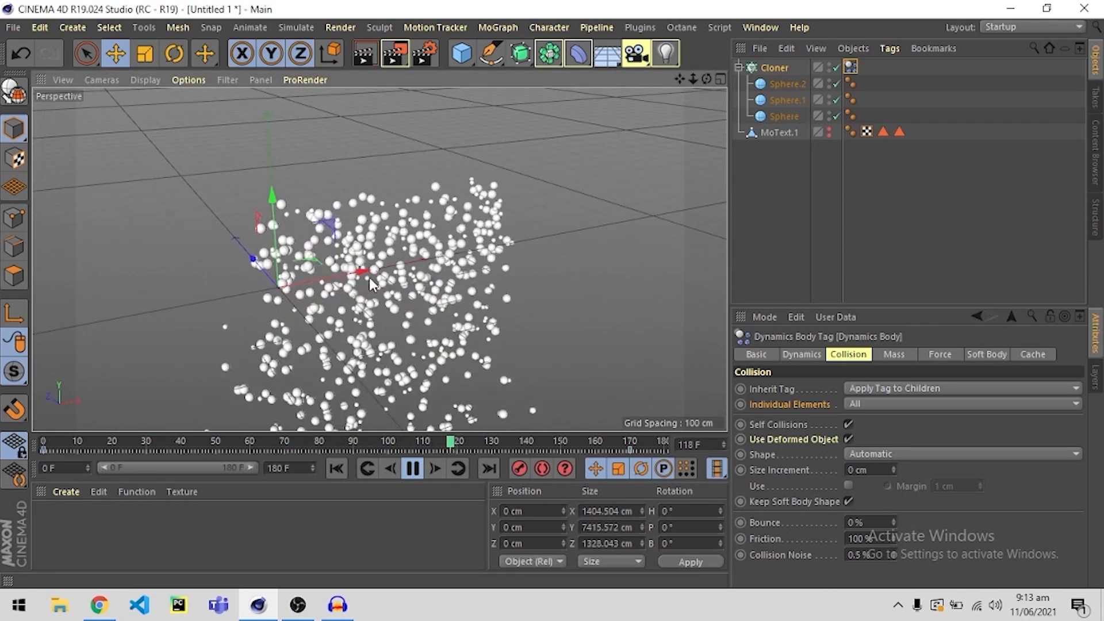
pyautogui.keyDown('alt'); pyautogui.moveTo(402, 305); pyautogui.dragTo(333, 275); pyautogui.keyUp('alt')
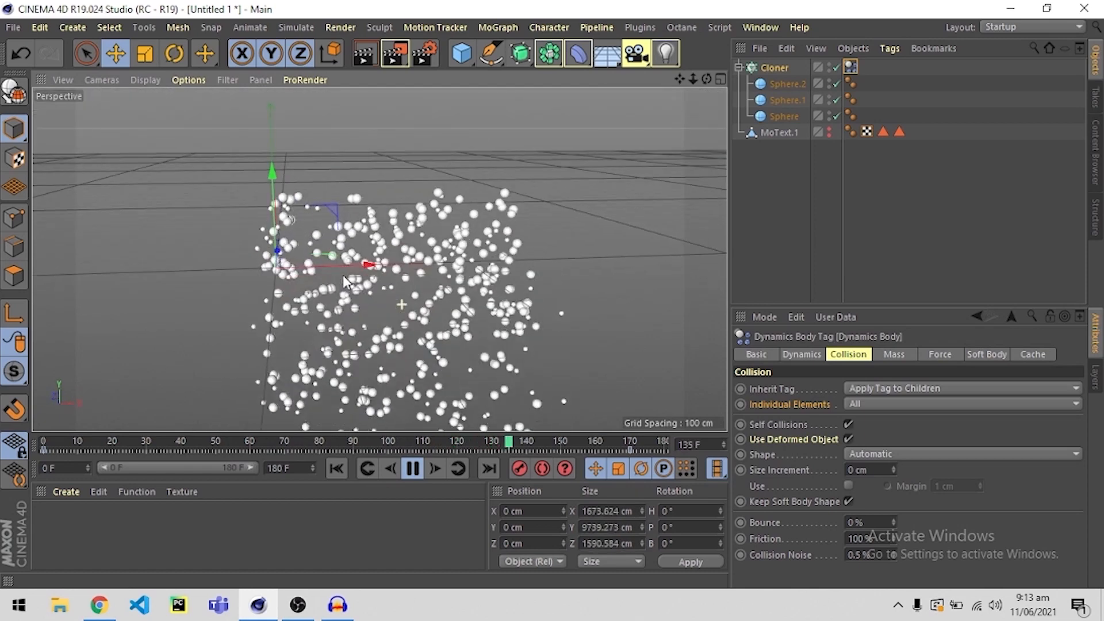
pyautogui.click(405, 468)
pyautogui.click(783, 214)
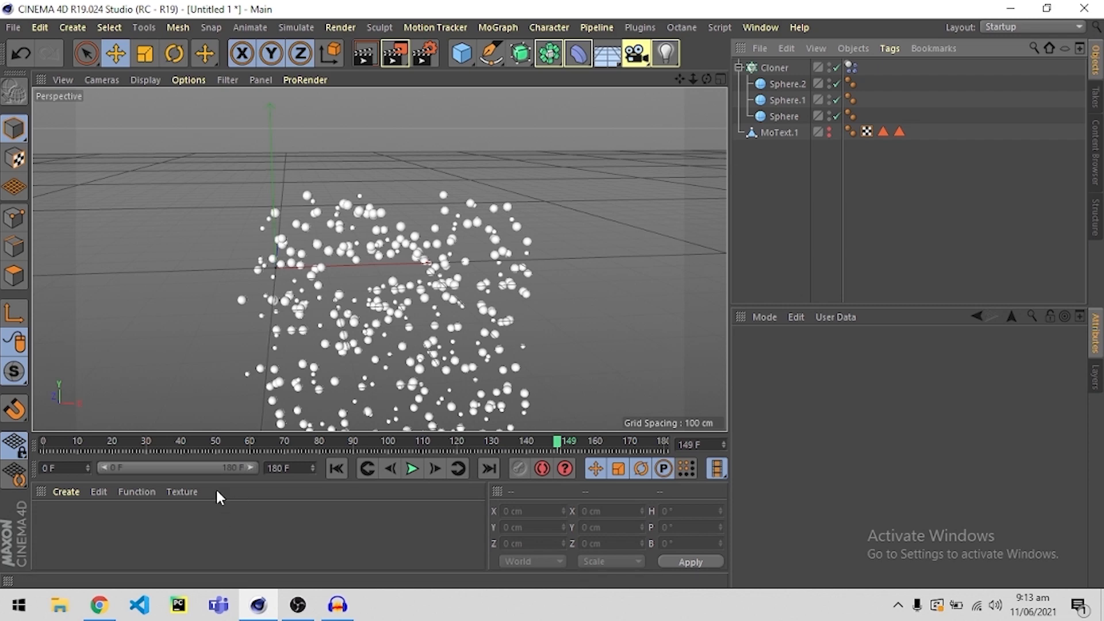
# Replay the sphere simulation from the first frame and stop it near frame 148.
pyautogui.click(337, 468)
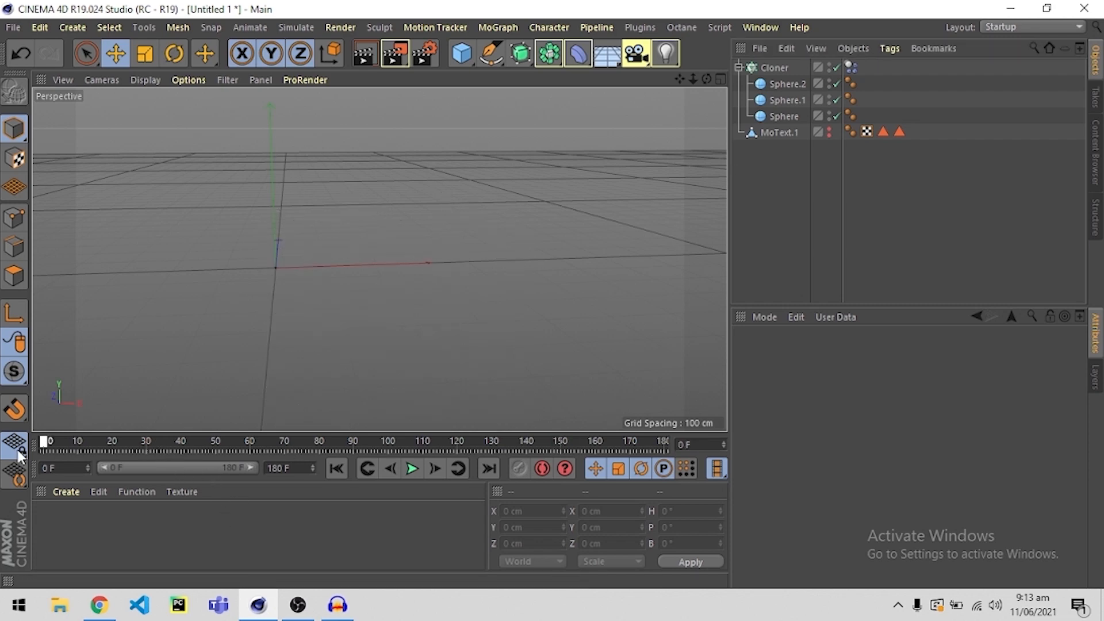
pyautogui.click(412, 468)
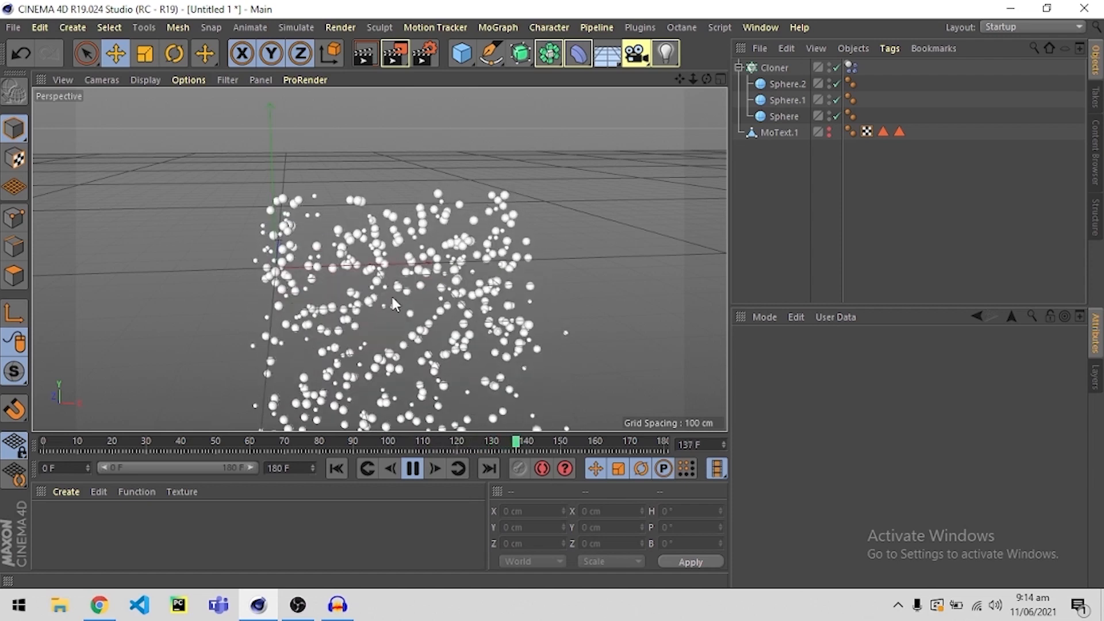
pyautogui.press('F8')
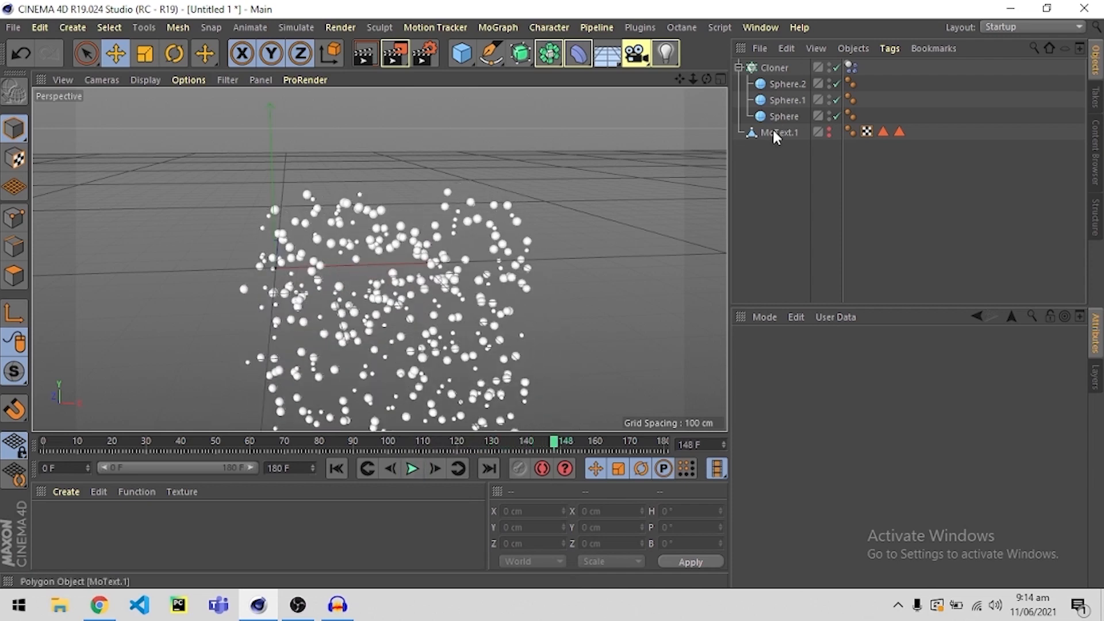
# Add a Collider Body simulation tag to the MoText.1 object.
pyautogui.rightClick(771, 128)
pyautogui.moveTo(820, 166)
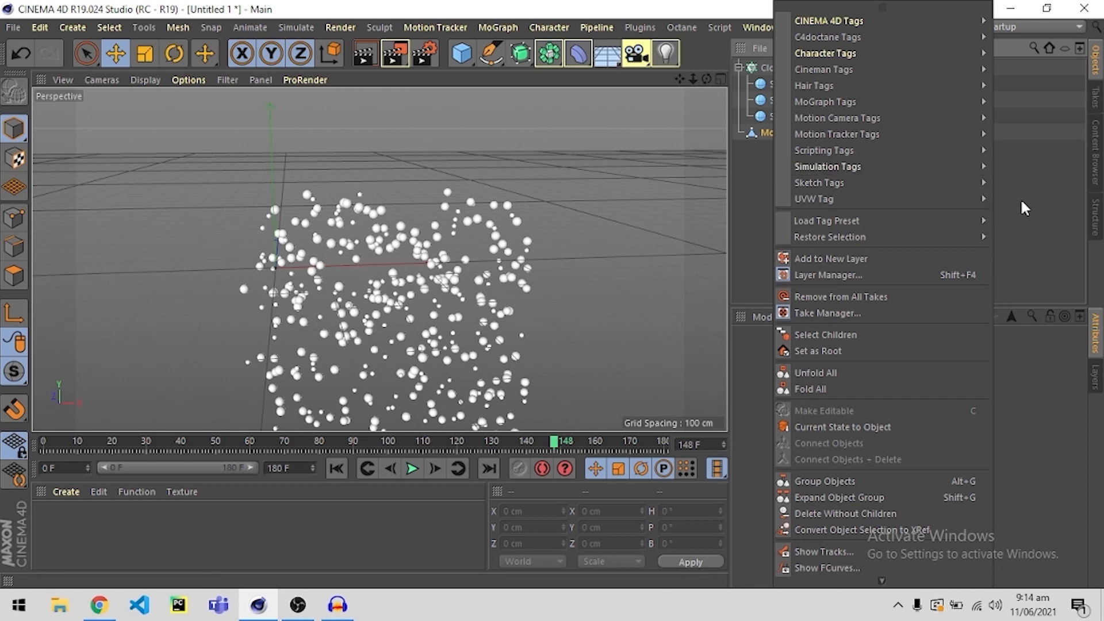
pyautogui.moveTo(950, 200)
pyautogui.moveTo(937, 167)
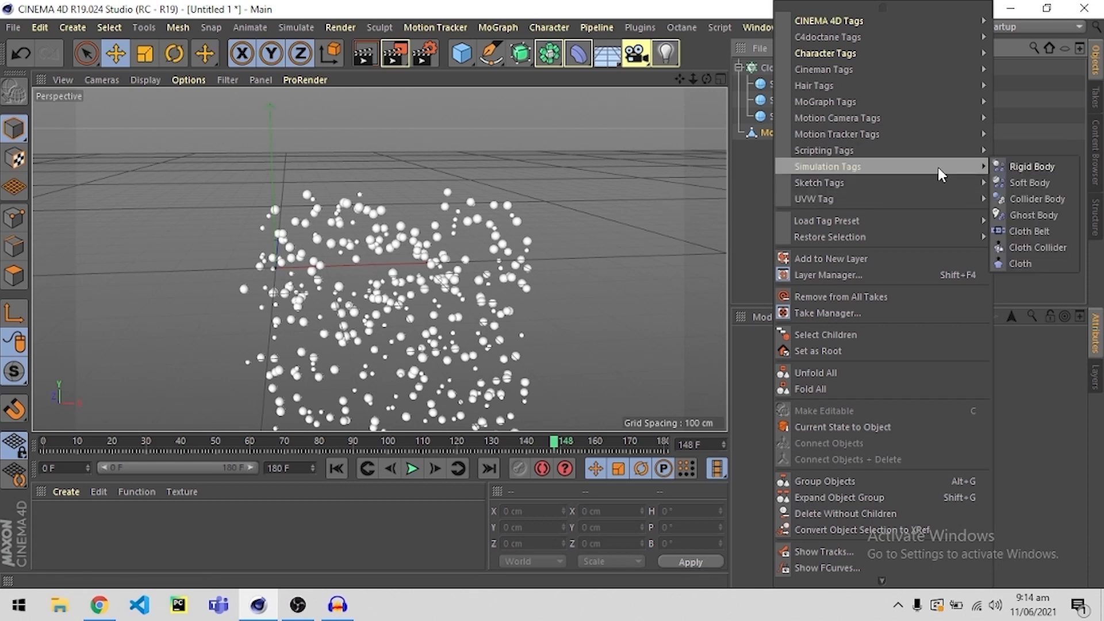
pyautogui.click(1038, 198)
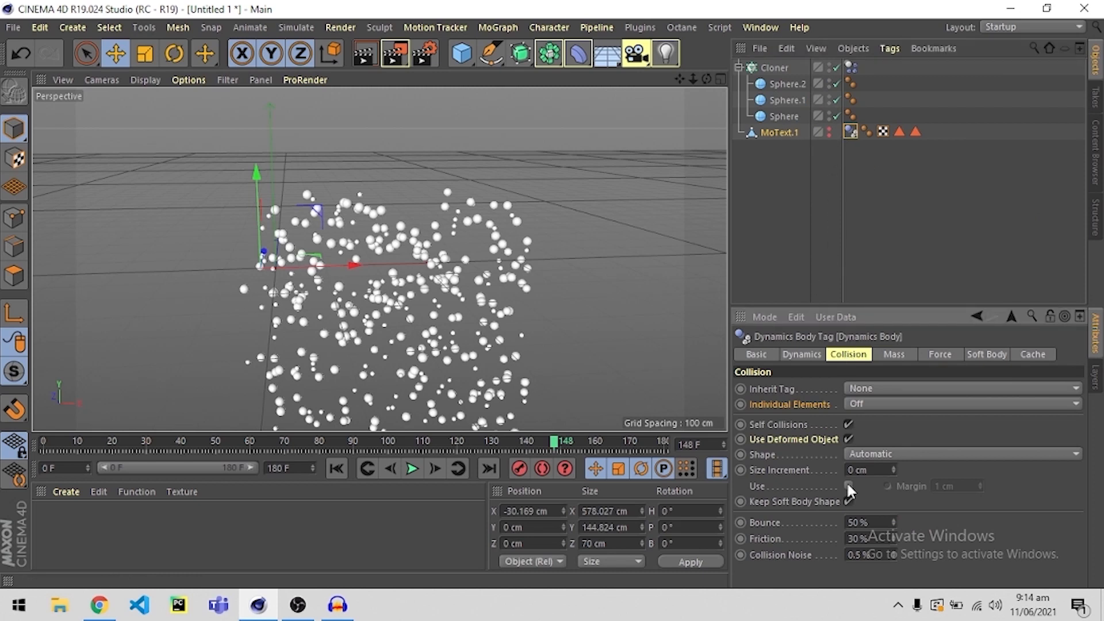
# Set the MoText.1 collider tag's Bounce to 0%, its Friction to 100% and its collision Shape to Static Mesh.
pyautogui.click(877, 521)
pyautogui.write('0')
pyautogui.press('Tab')
pyautogui.write('100')
pyautogui.press('Return')
pyautogui.click(866, 454)
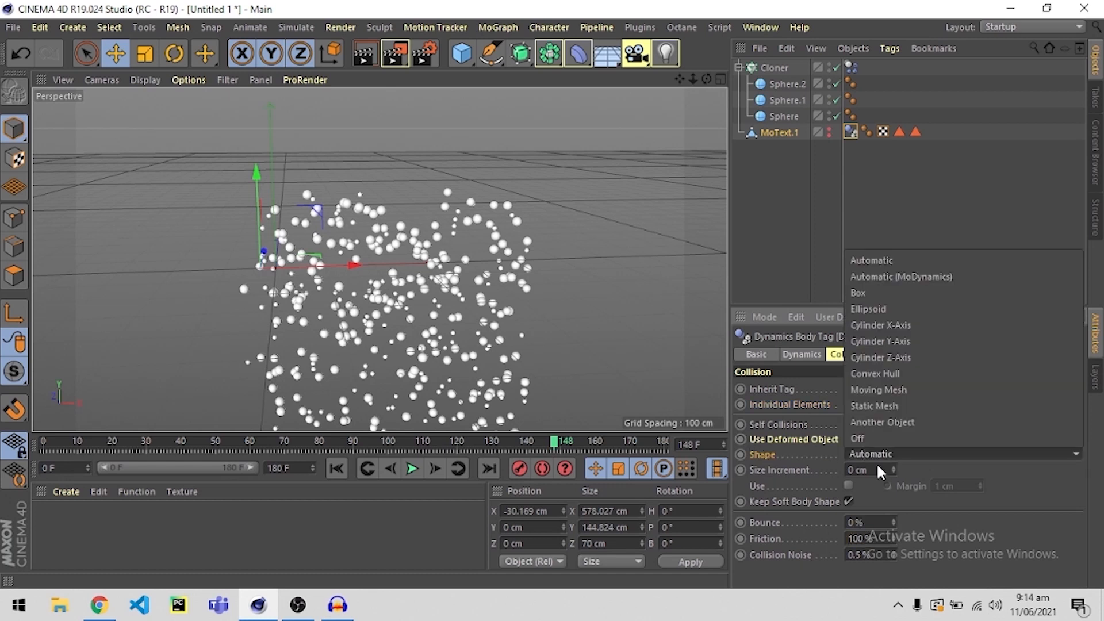
pyautogui.click(872, 406)
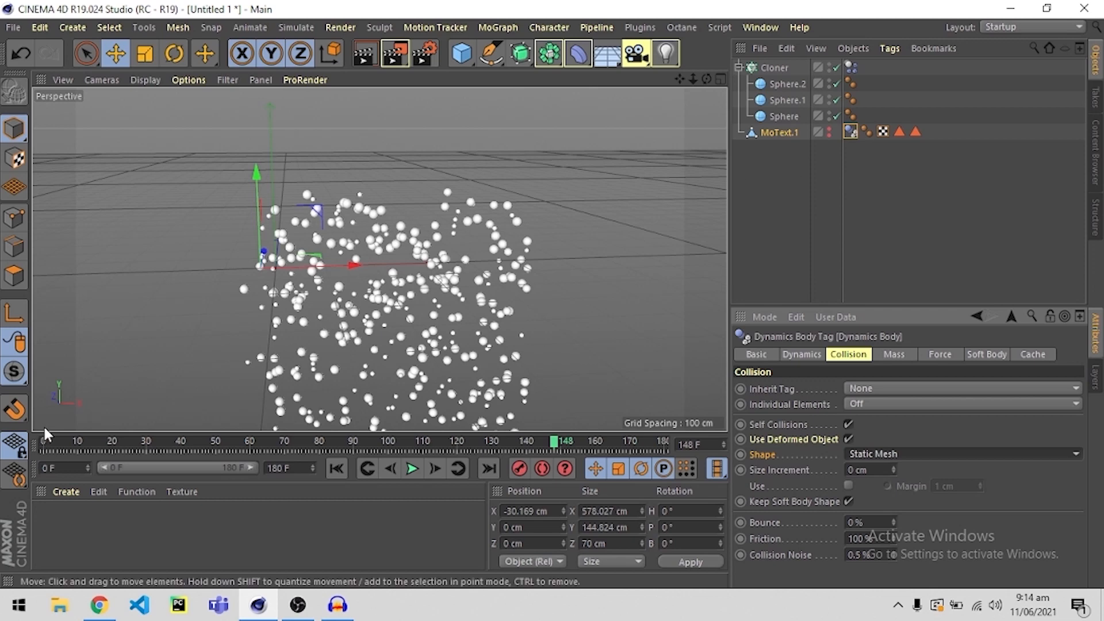
# Play the simulation from frame 0 and examine up close how the spheres fill the COOL letters.
pyautogui.click(44, 441)
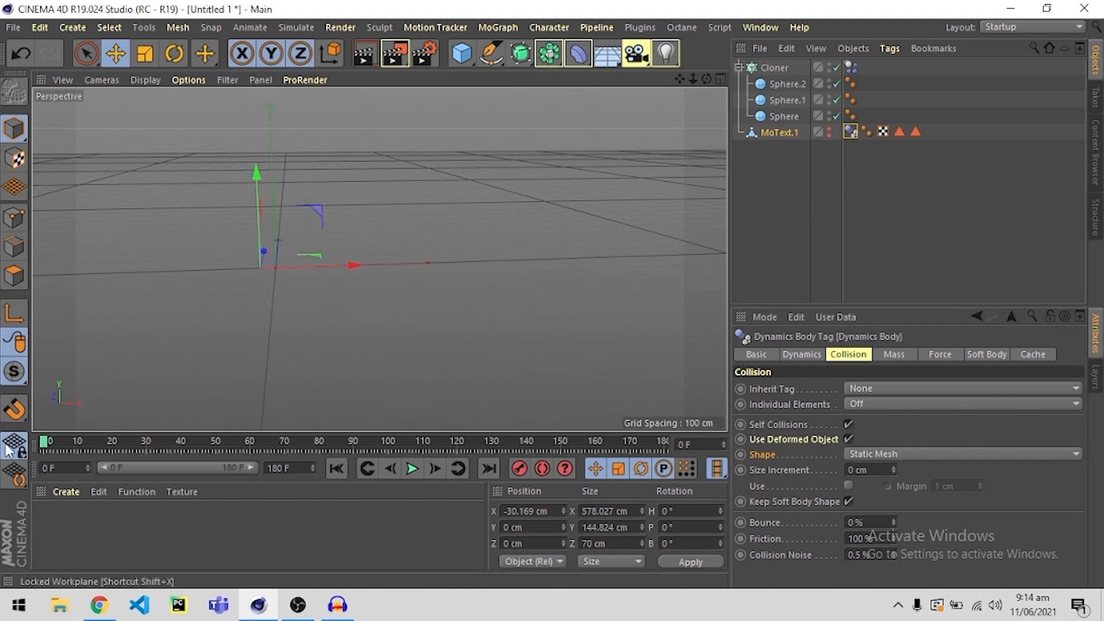
pyautogui.click(412, 468)
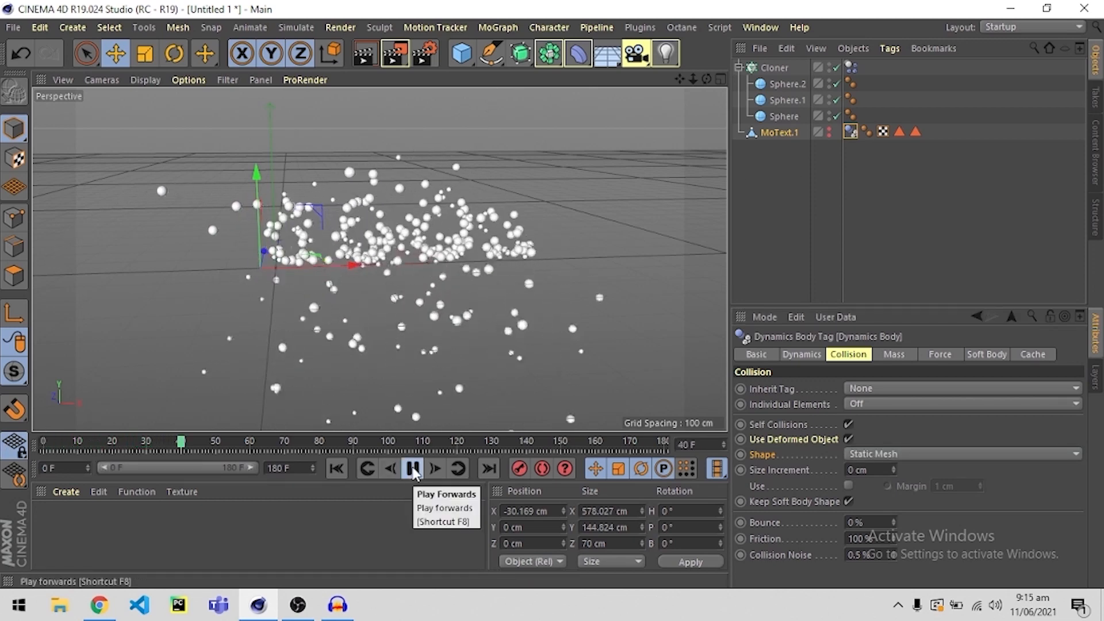
pyautogui.scroll(3, 410, 212)
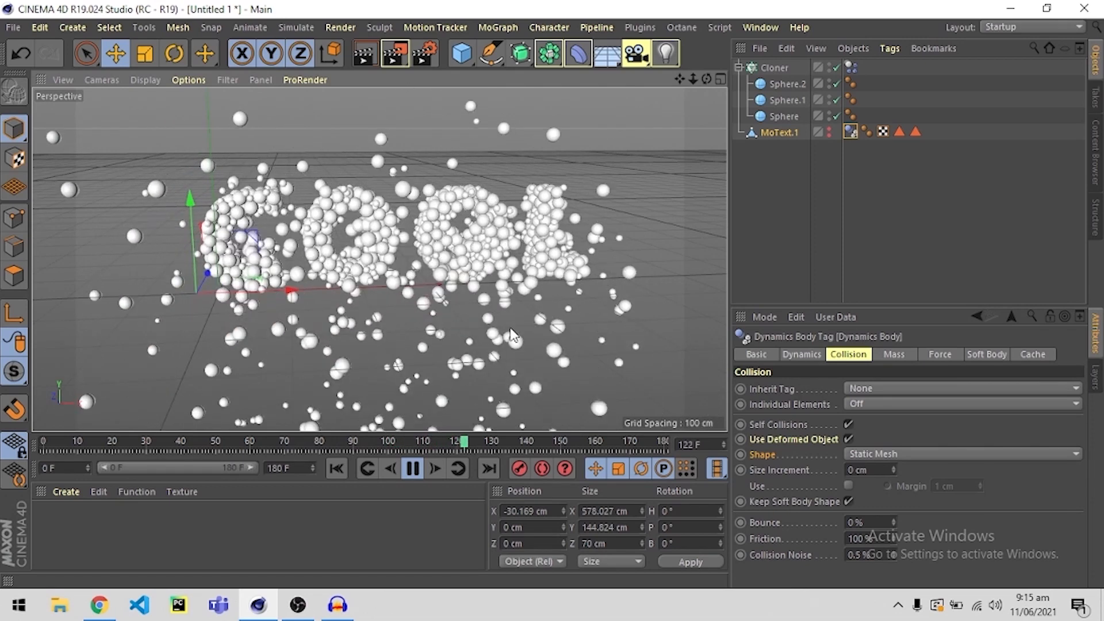
pyautogui.keyDown('alt'); pyautogui.moveTo(510, 329); pyautogui.dragTo(444, 233); pyautogui.keyUp('alt')
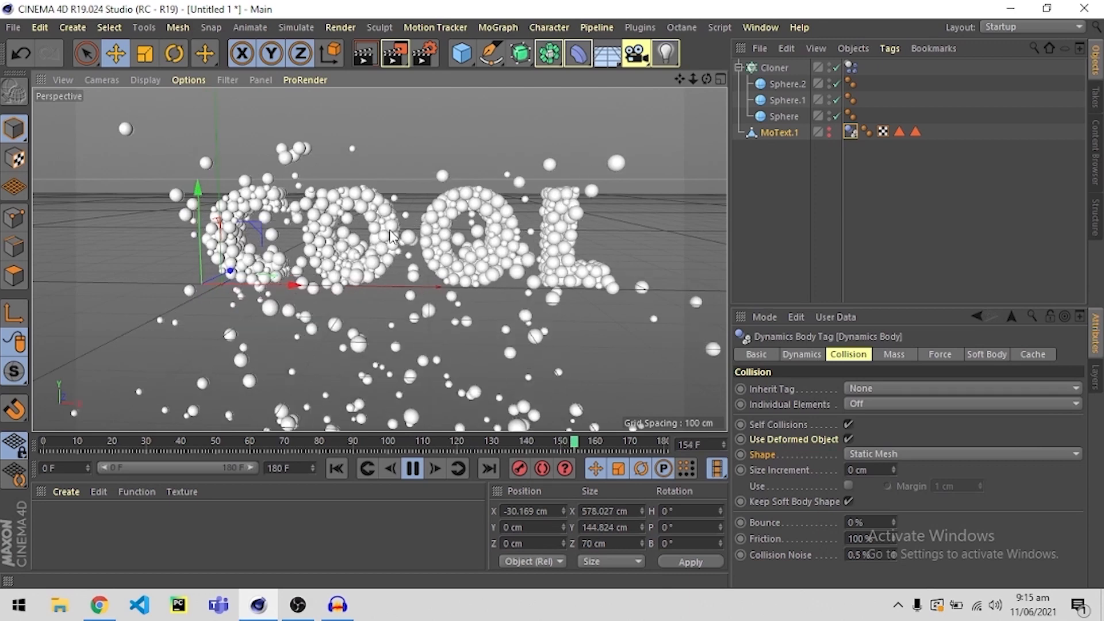
pyautogui.scroll(3, 443, 231)
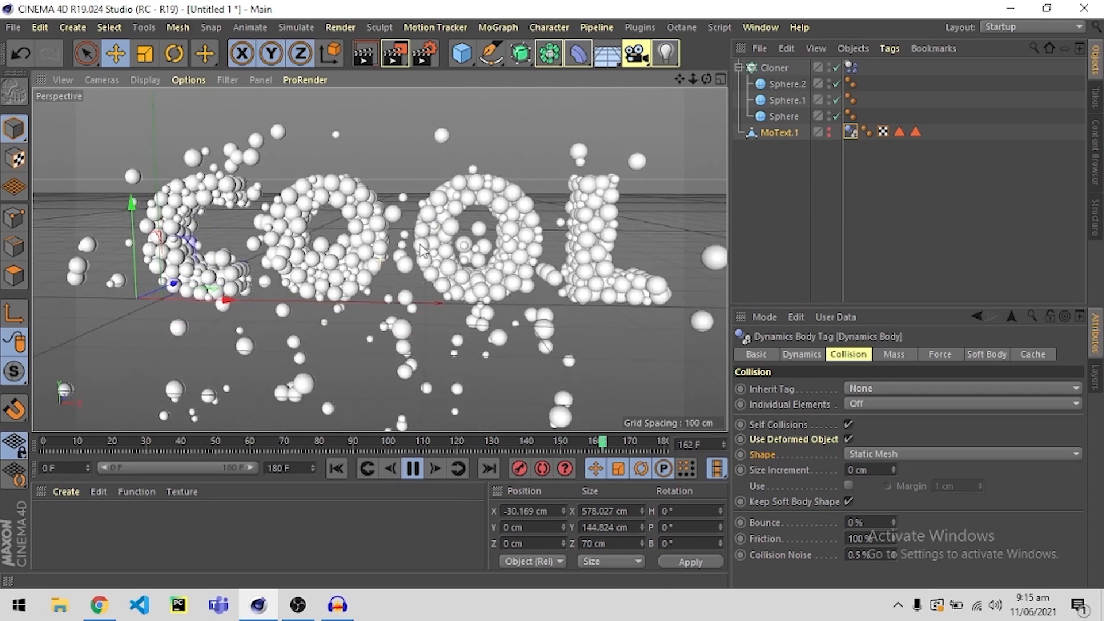
pyautogui.keyDown('alt'); pyautogui.moveTo(430, 234); pyautogui.dragTo(413, 248, button='middle'); pyautogui.keyUp('alt')
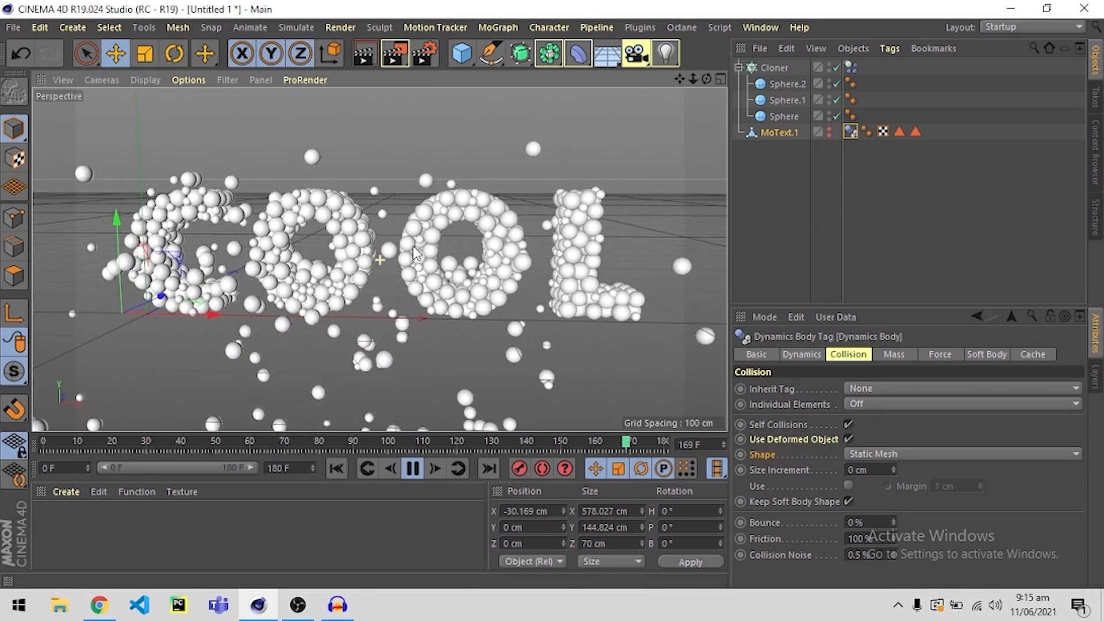